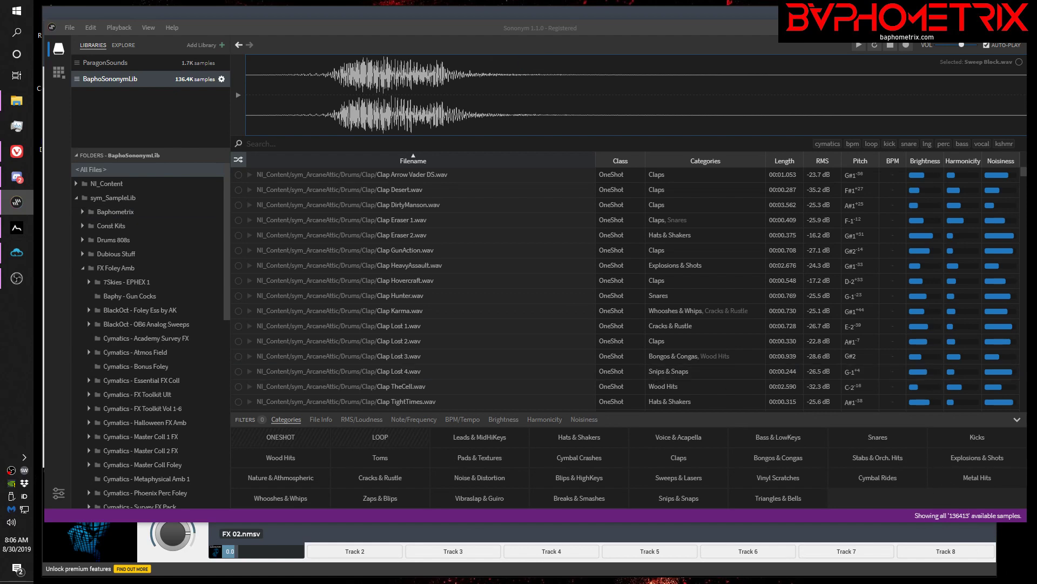
Switch to File Explorer, view the SampleLib folder on the Baphy Blue (G:) drive, and return to the drive's root
click(16, 100)
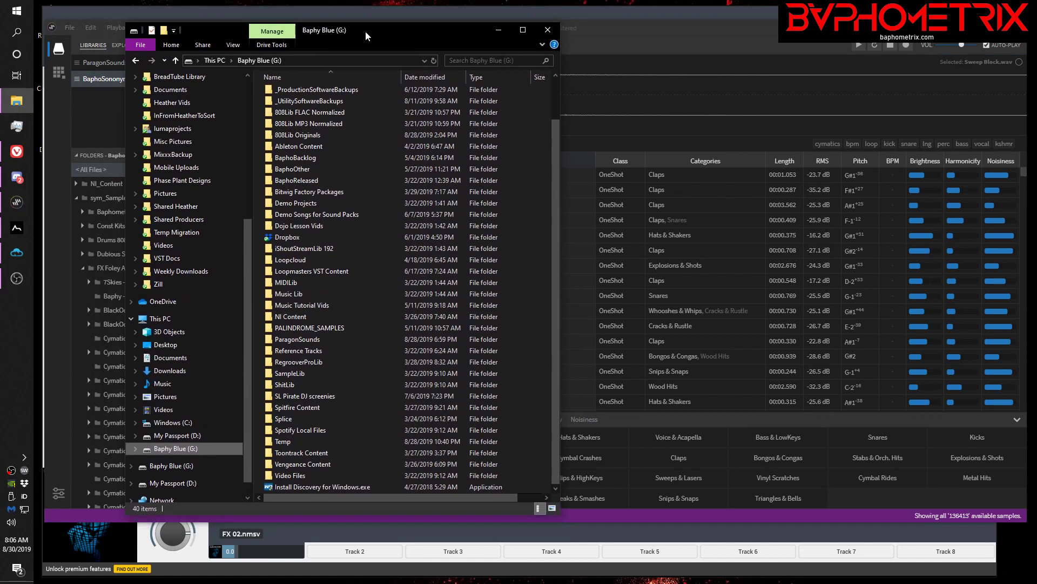
drag(365, 31, 365, 31)
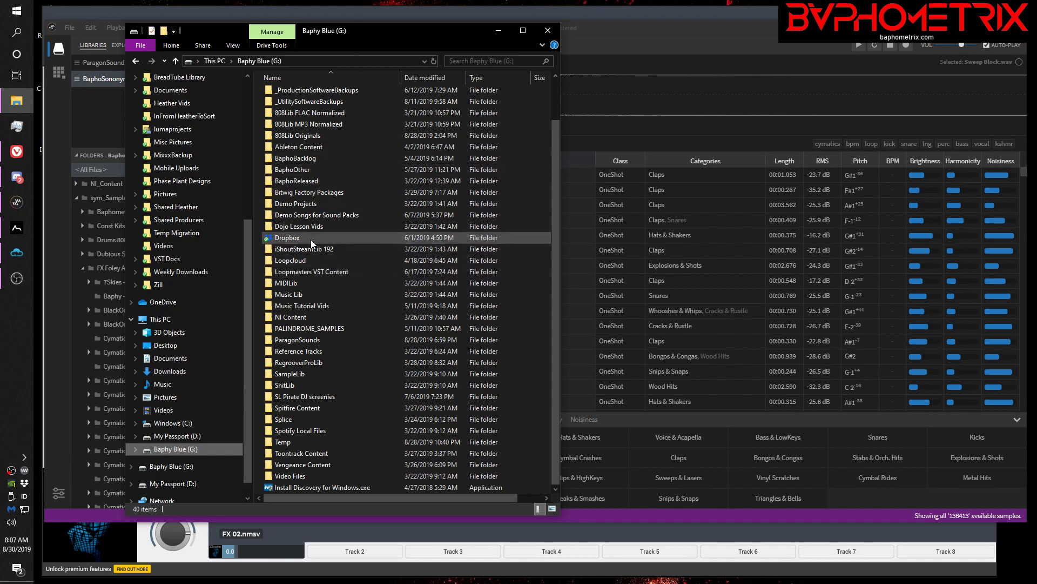
double_click(270, 374)
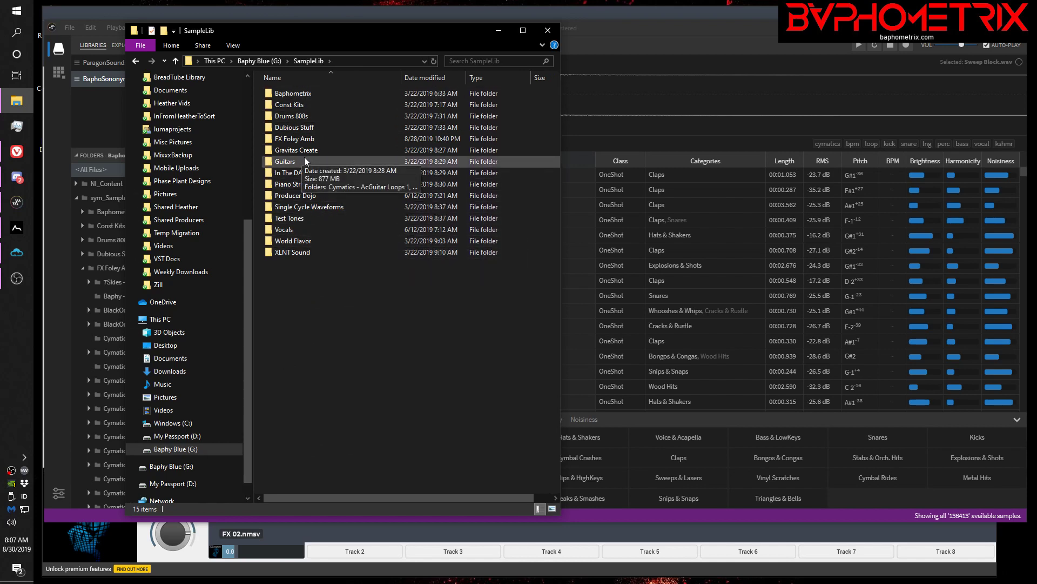
click(268, 60)
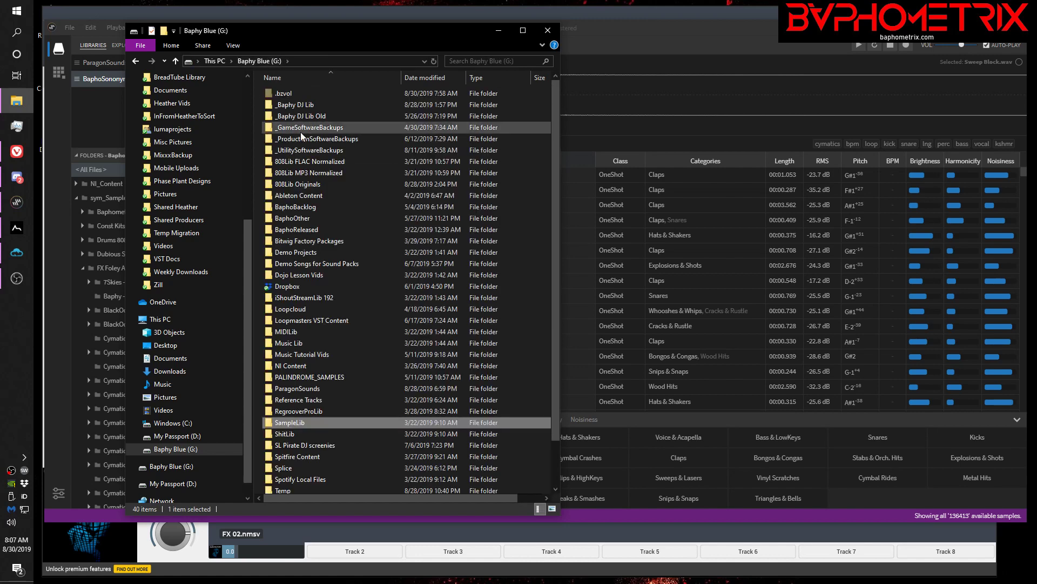
View the Samples folder of Cavern Floor inside NI Content and go back up to NI Content
double_click(276, 367)
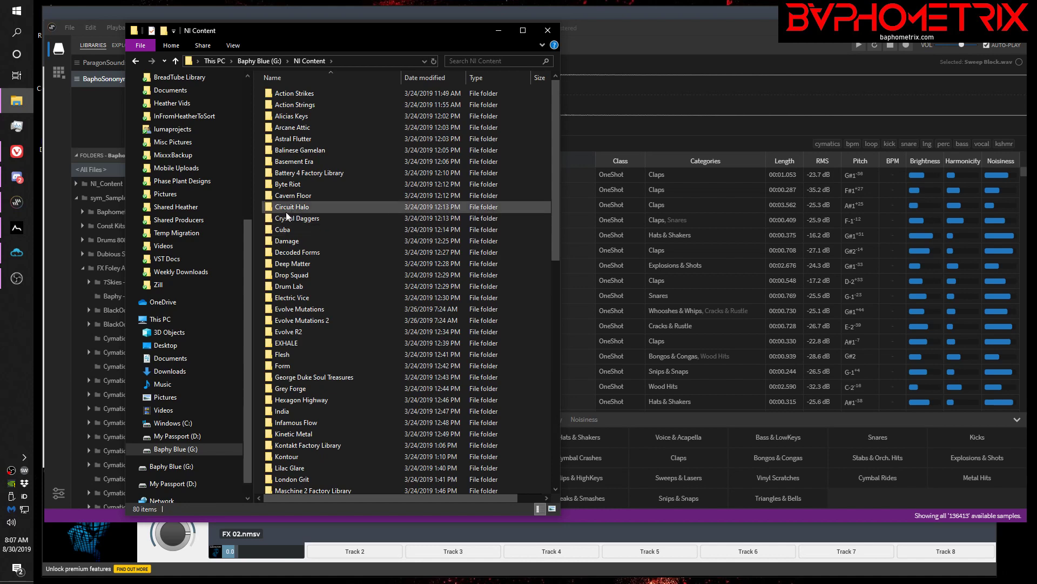
click(273, 199)
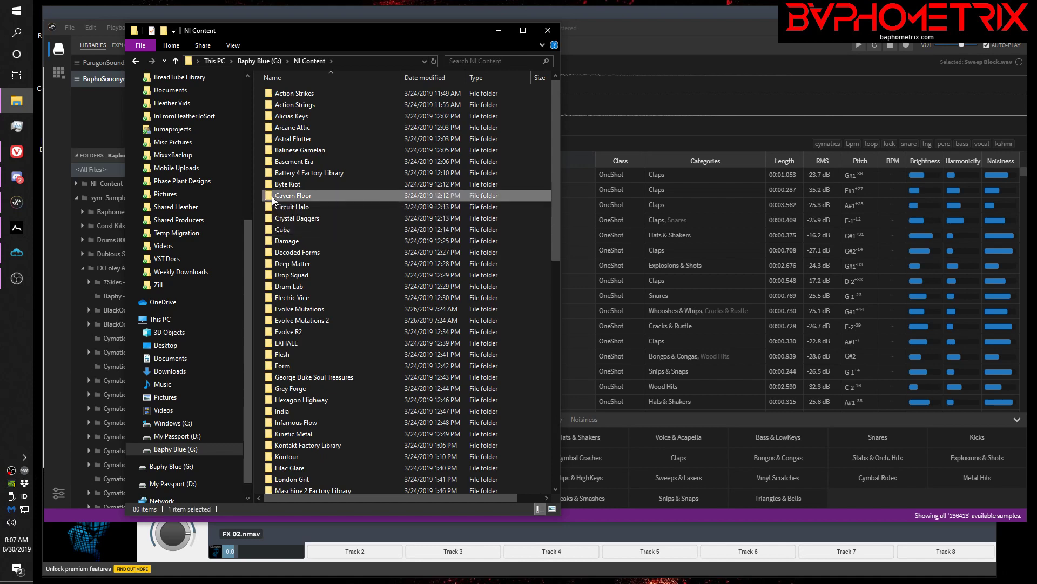
double_click(273, 198)
double_click(269, 128)
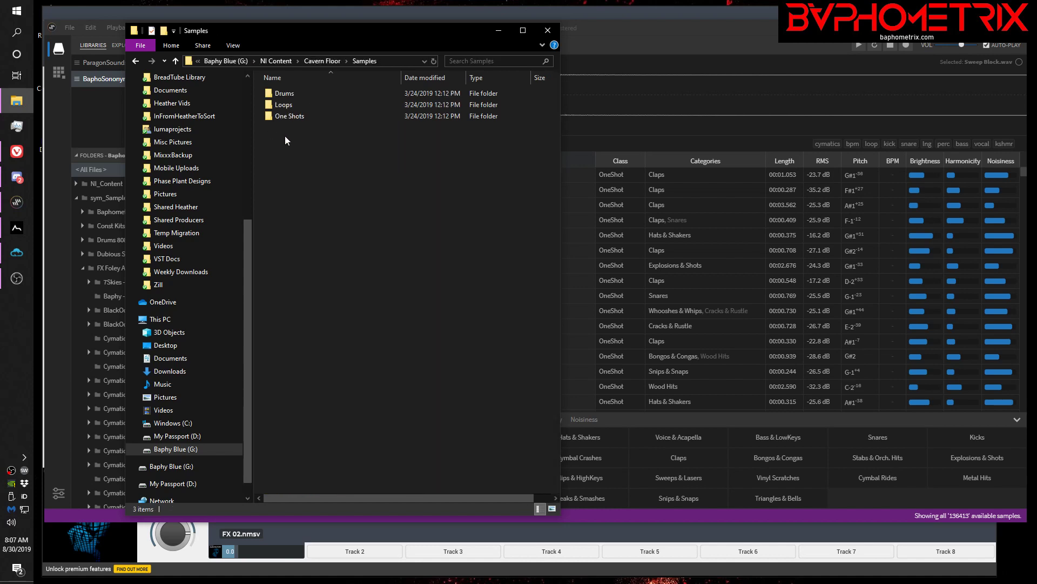
click(177, 60)
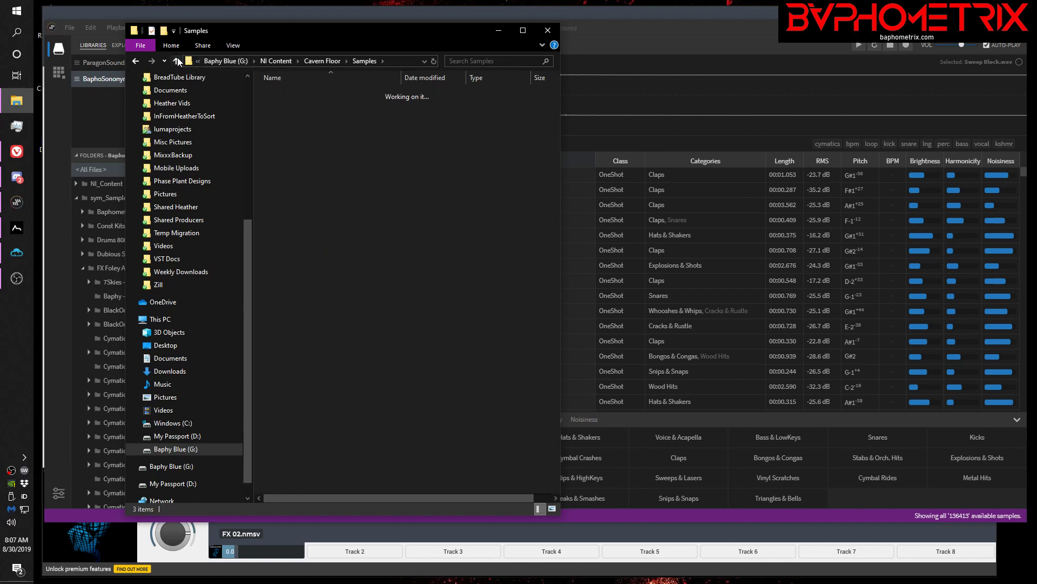
click(176, 61)
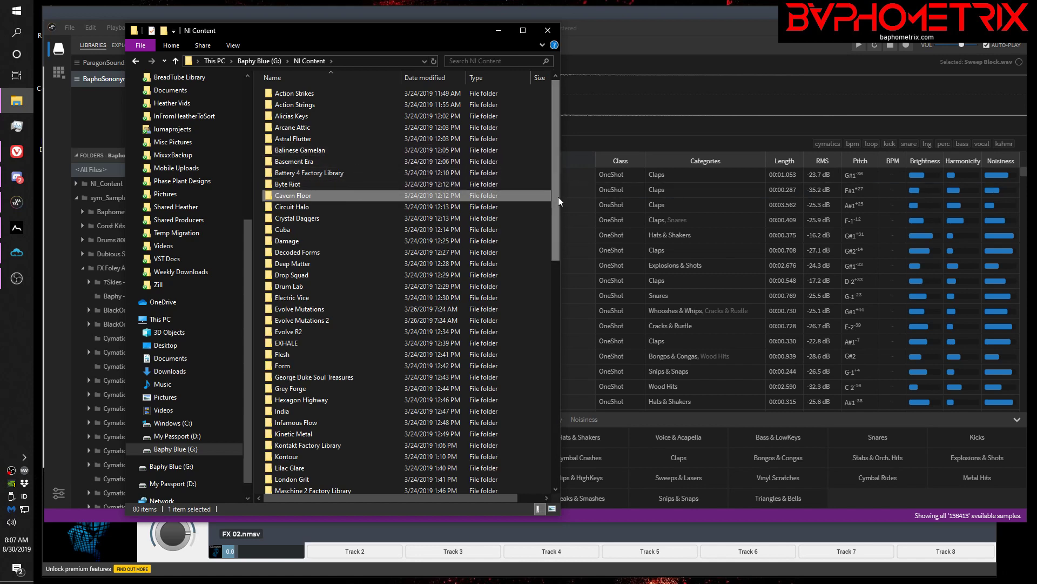
View the Samples folder of London Grit inside NI Content and go back up to the drive's root
drag(559, 197, 553, 294)
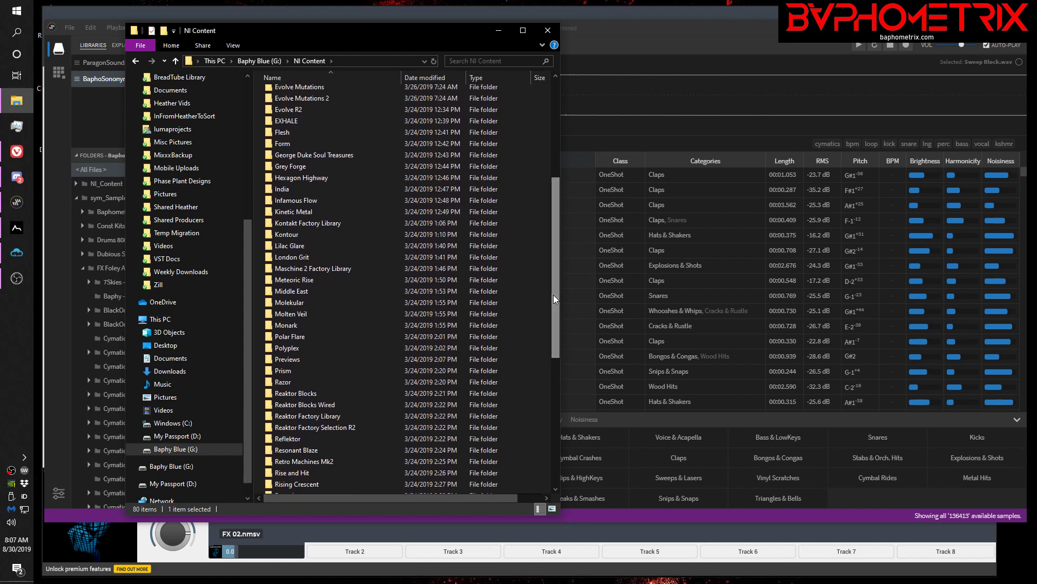
double_click(271, 257)
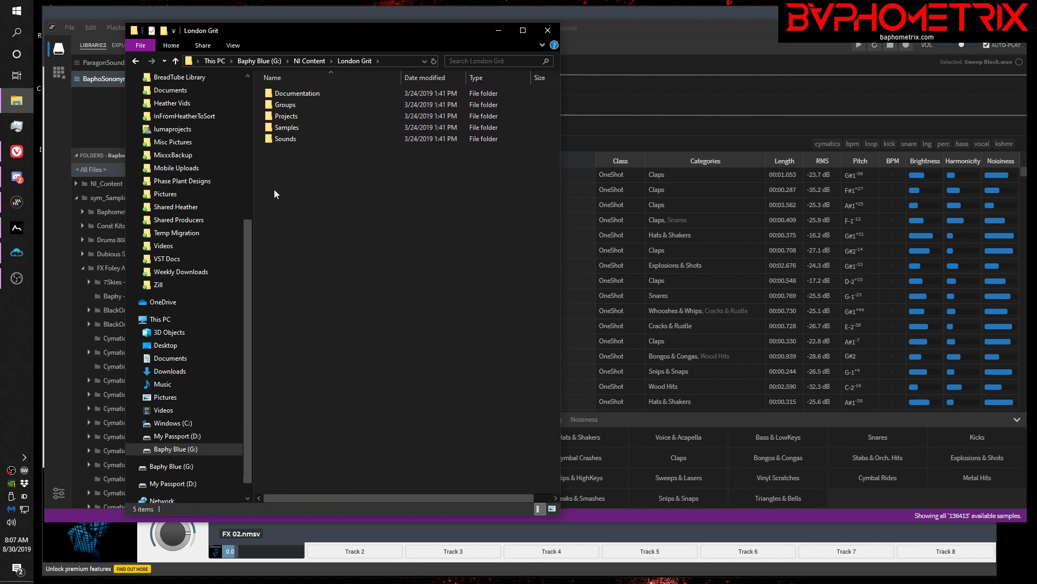
double_click(270, 127)
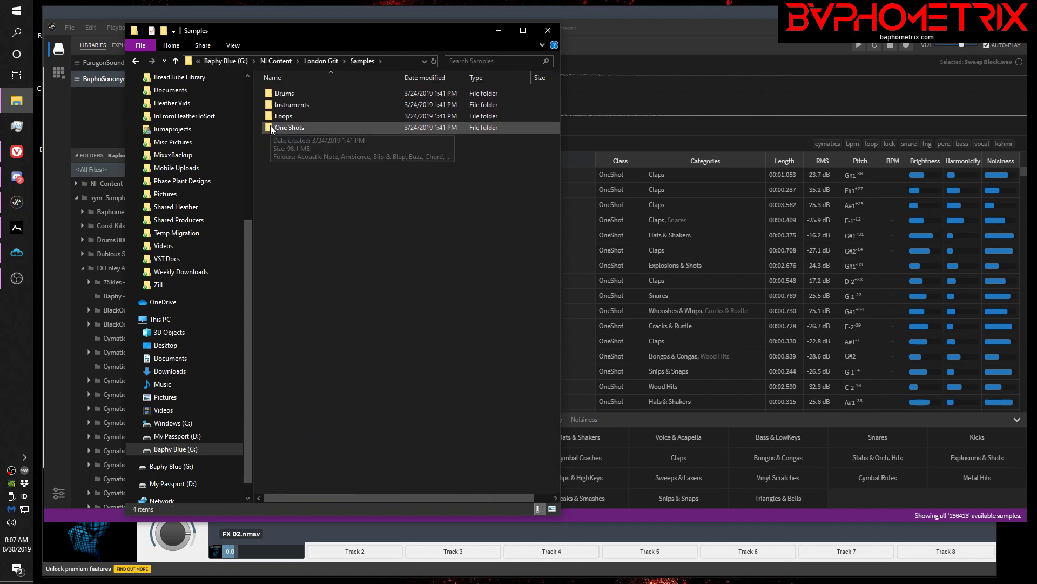
click(177, 61)
click(177, 61)
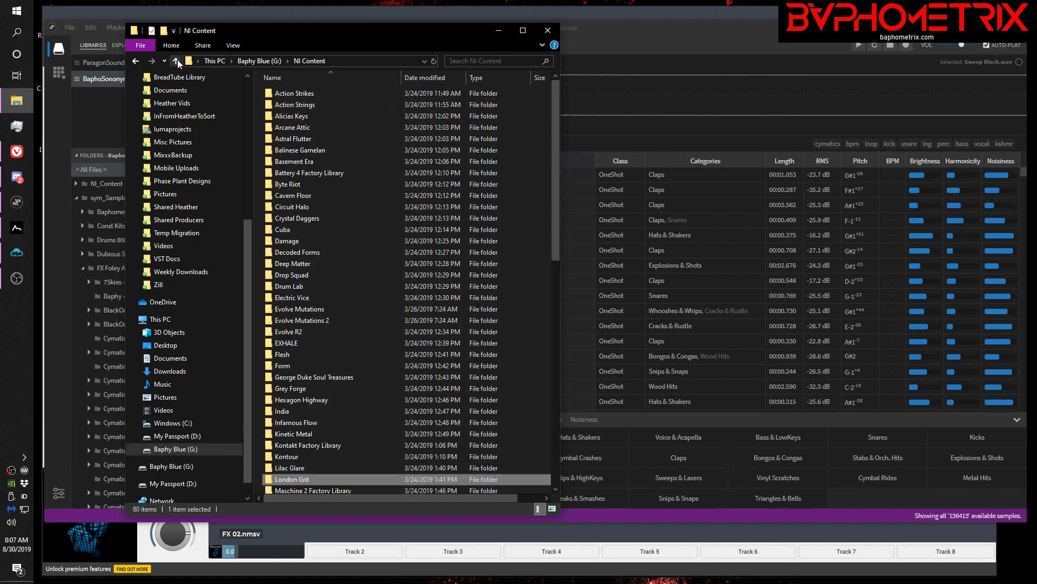
click(176, 61)
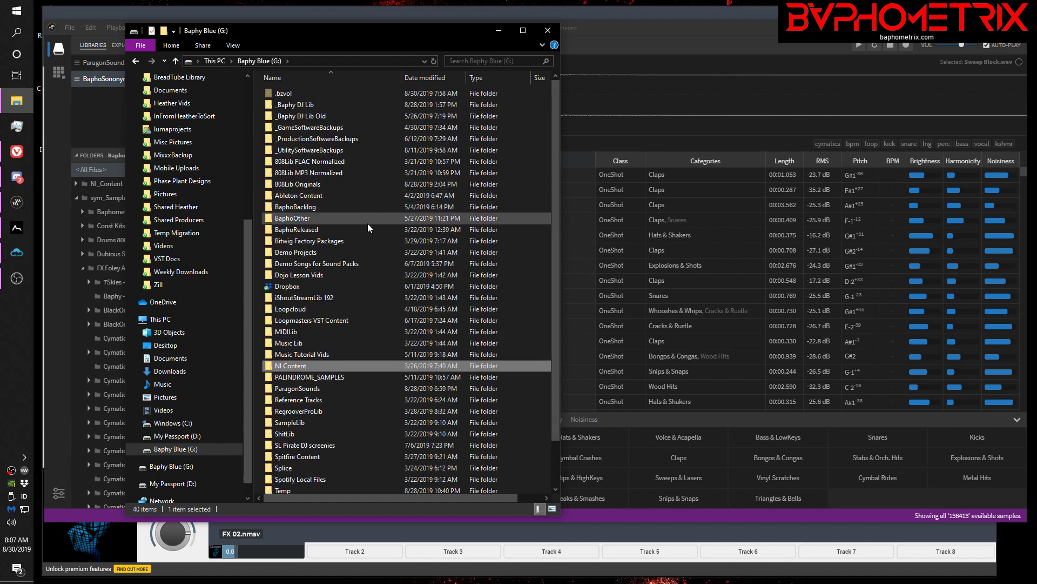
Look through the SampleLib folder's contents again and return to the Baphy Blue (G:) root
click(269, 424)
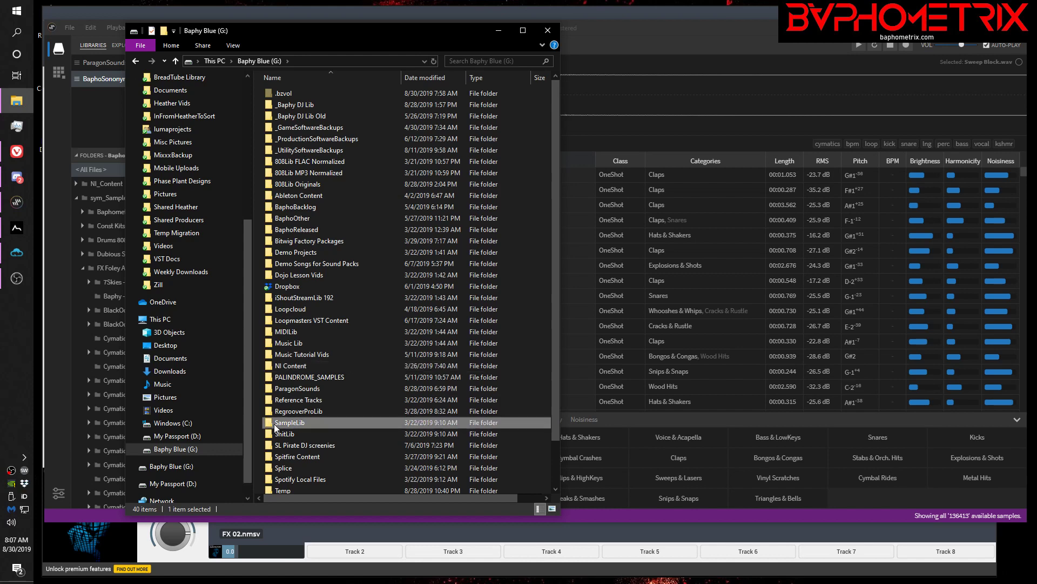
double_click(276, 427)
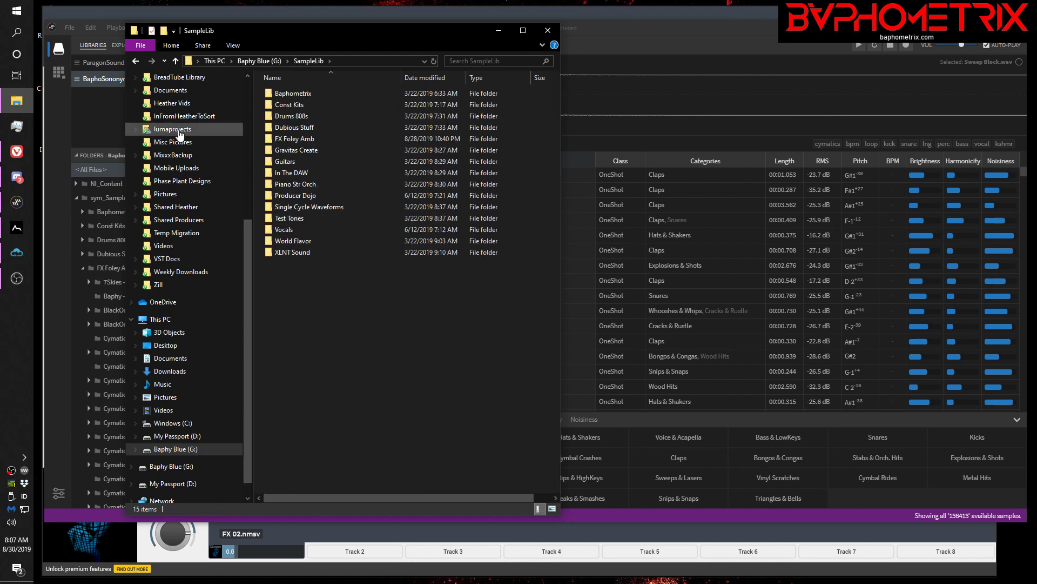
click(177, 61)
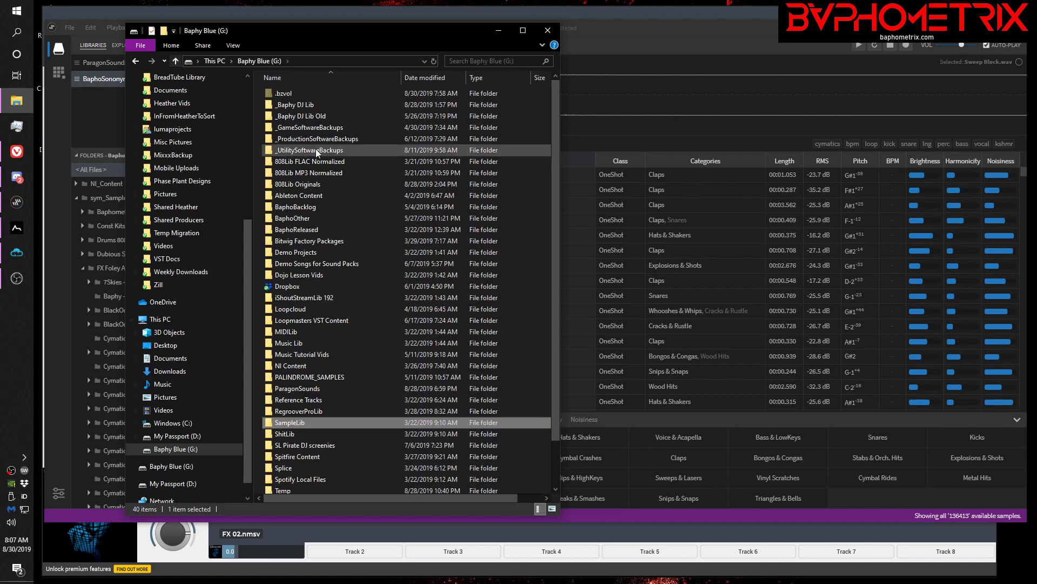
View the sample packs stored in Splice > Samples > packs and minimize the File Explorer window
scroll(336, 216, down, 1)
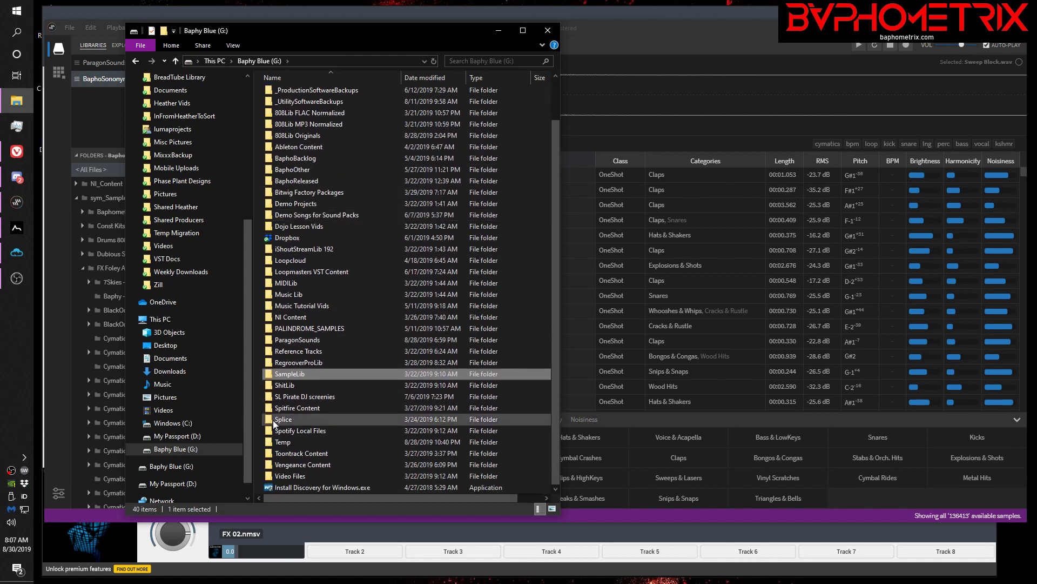
double_click(283, 420)
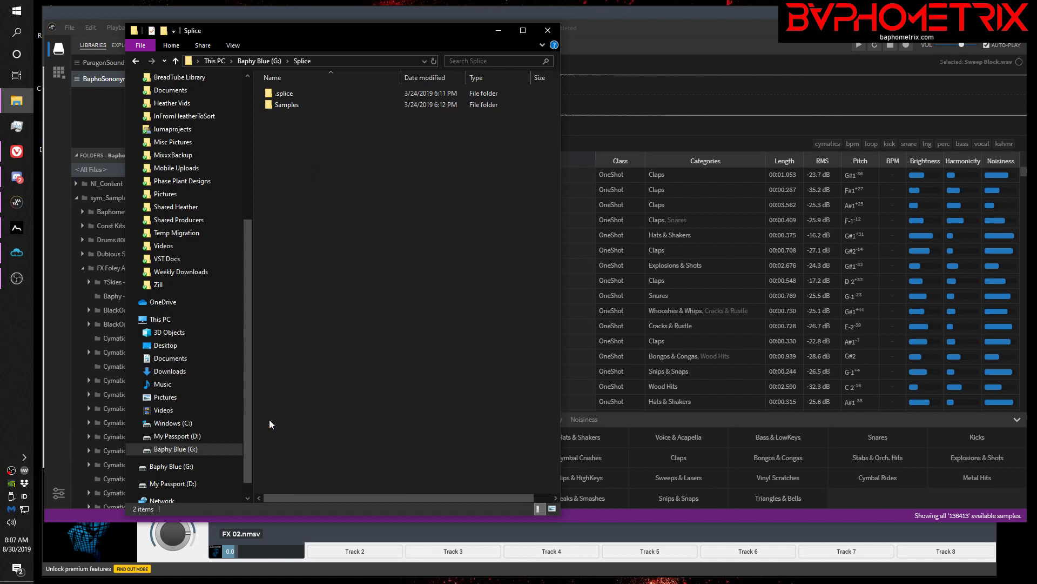
double_click(268, 105)
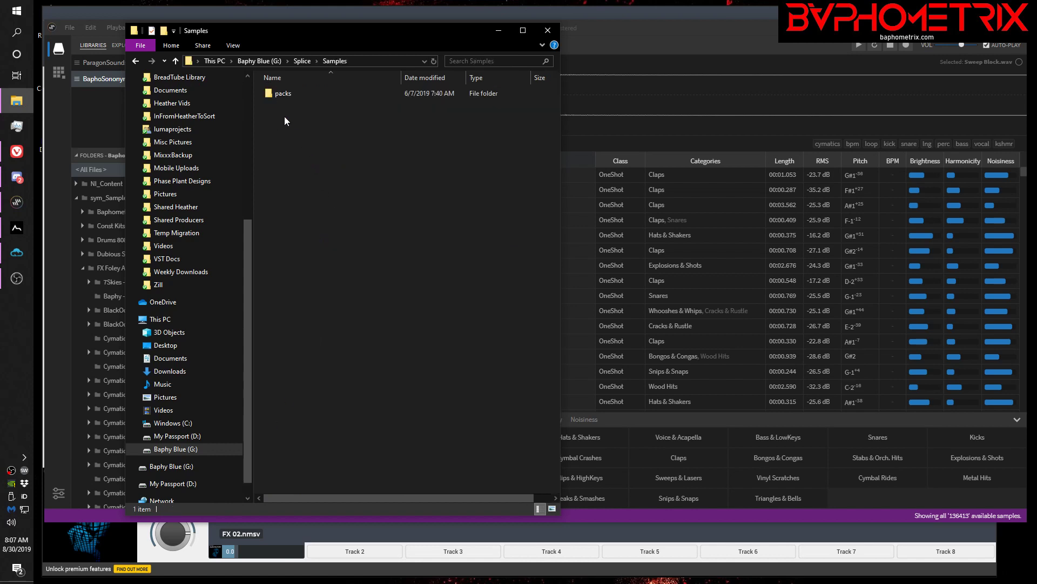
double_click(268, 92)
text(dr)
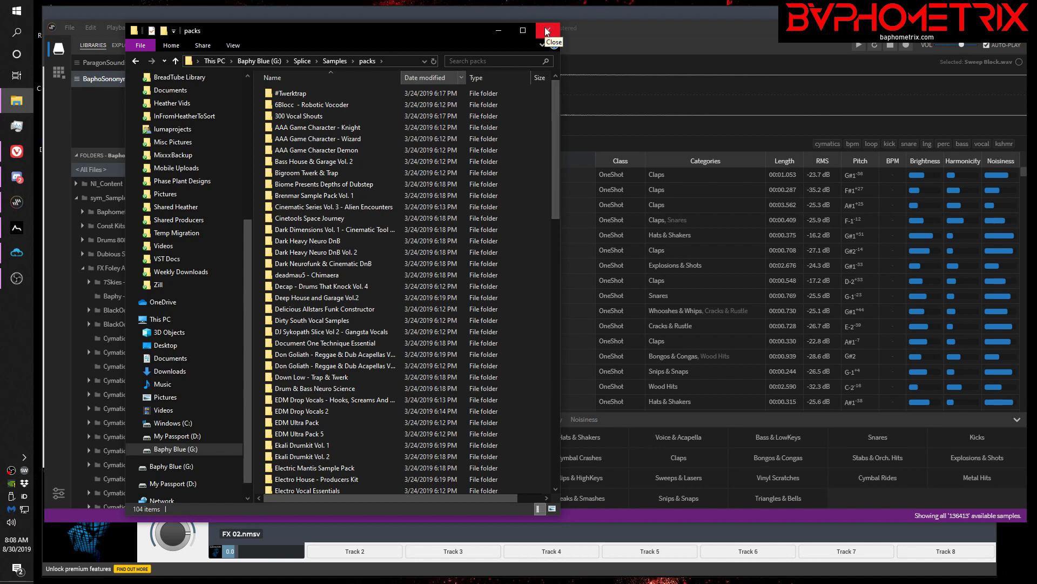
click(499, 30)
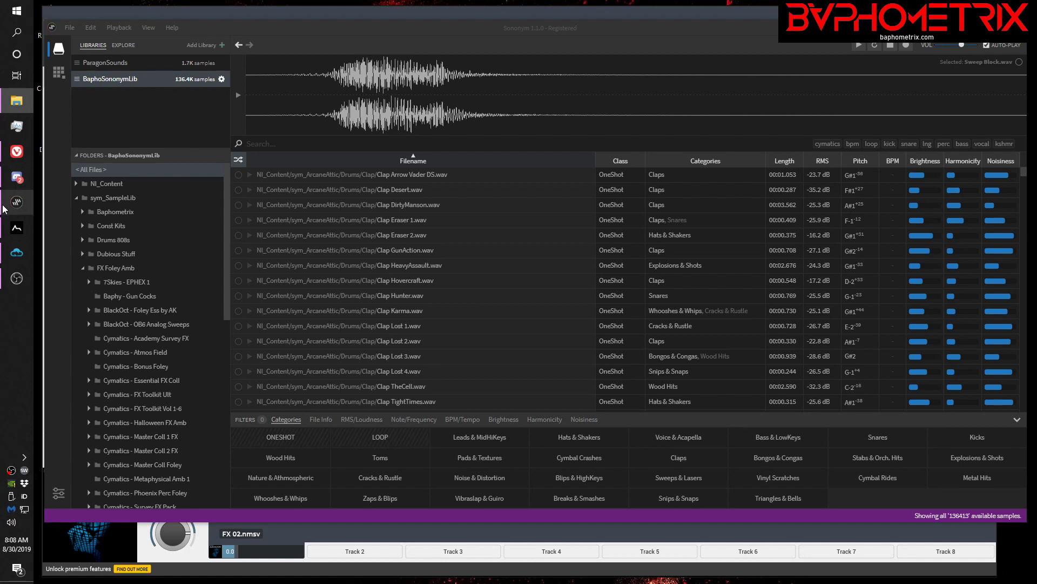
Compare the ADSR Sample Manager and Loopcloud windows, ending in ADSR Sample Manager
mouse_move(19, 214)
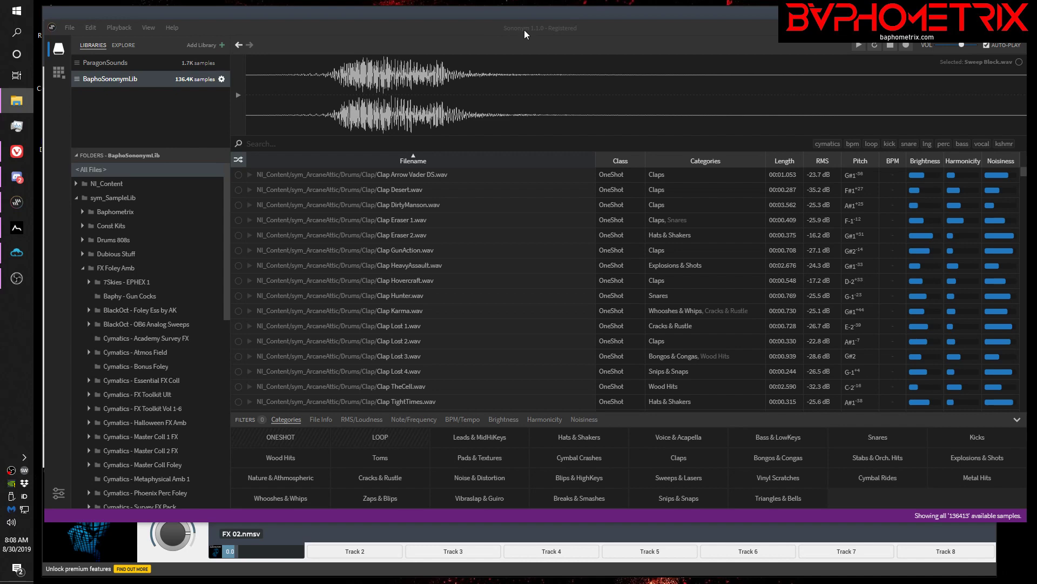
click(17, 227)
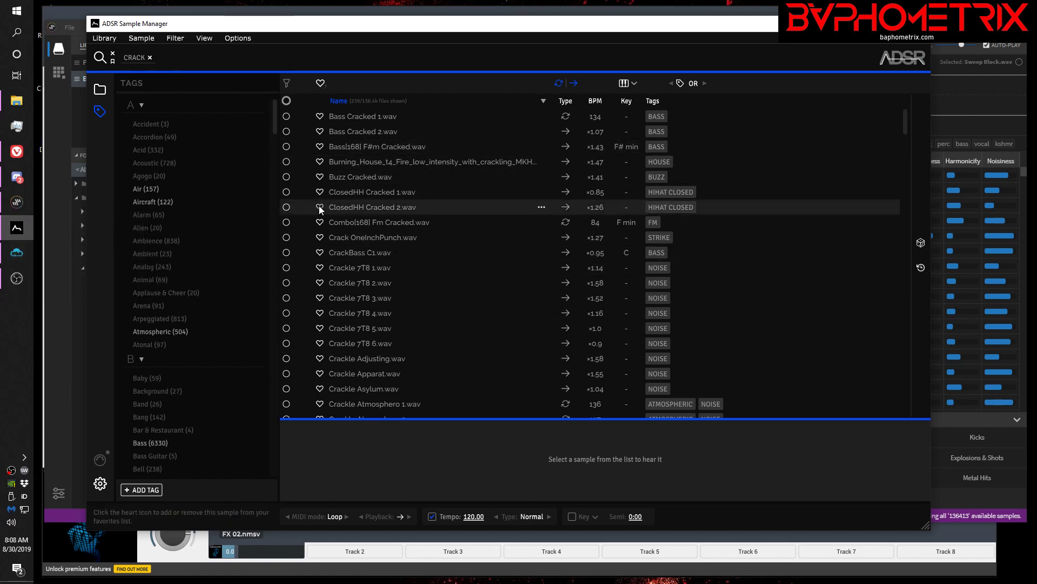
click(17, 252)
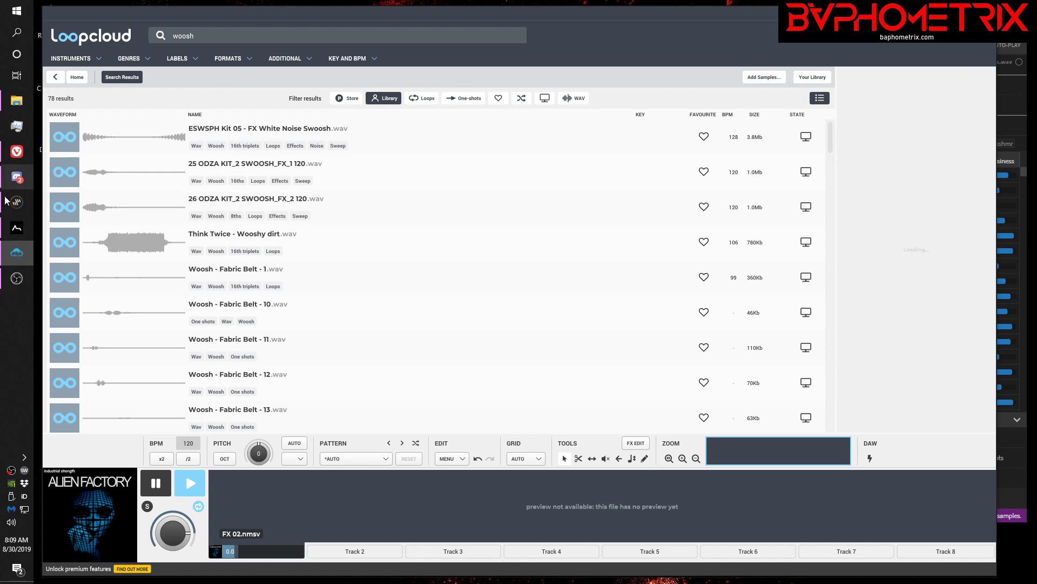
click(15, 229)
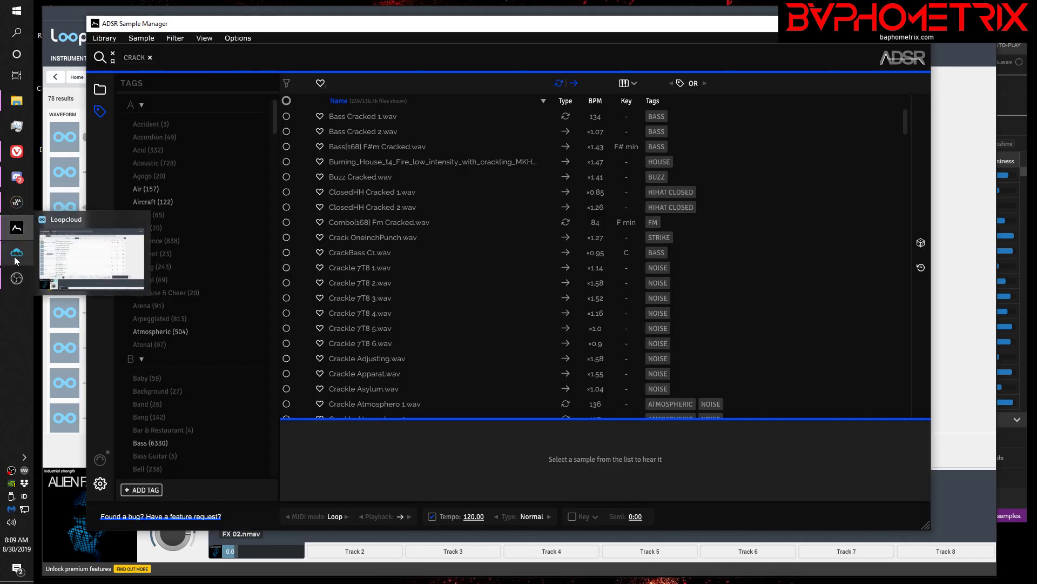
click(16, 251)
click(17, 233)
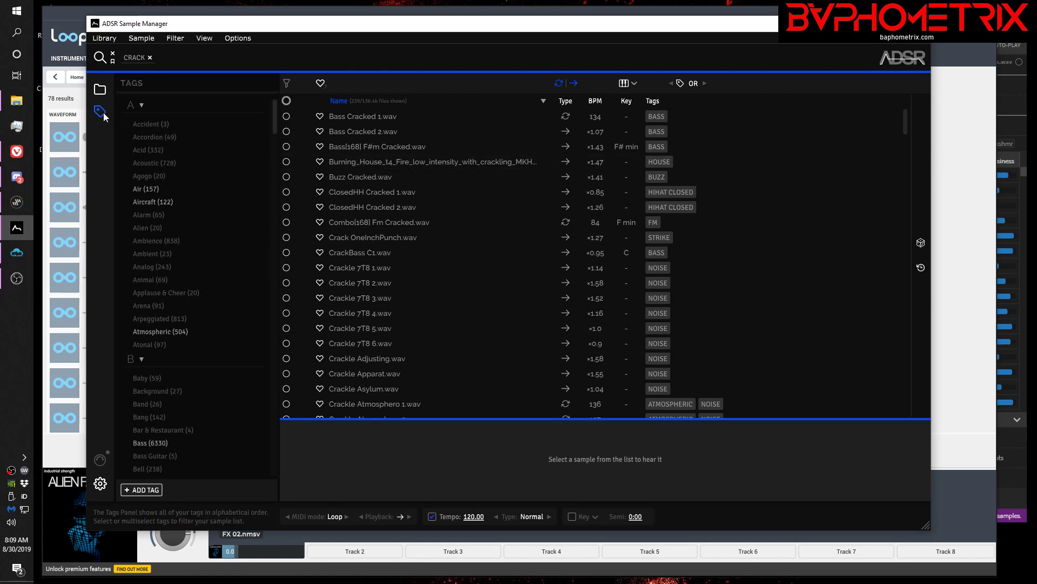
Look over the list of added libraries and browse the alphabetical tags from A to H
click(102, 92)
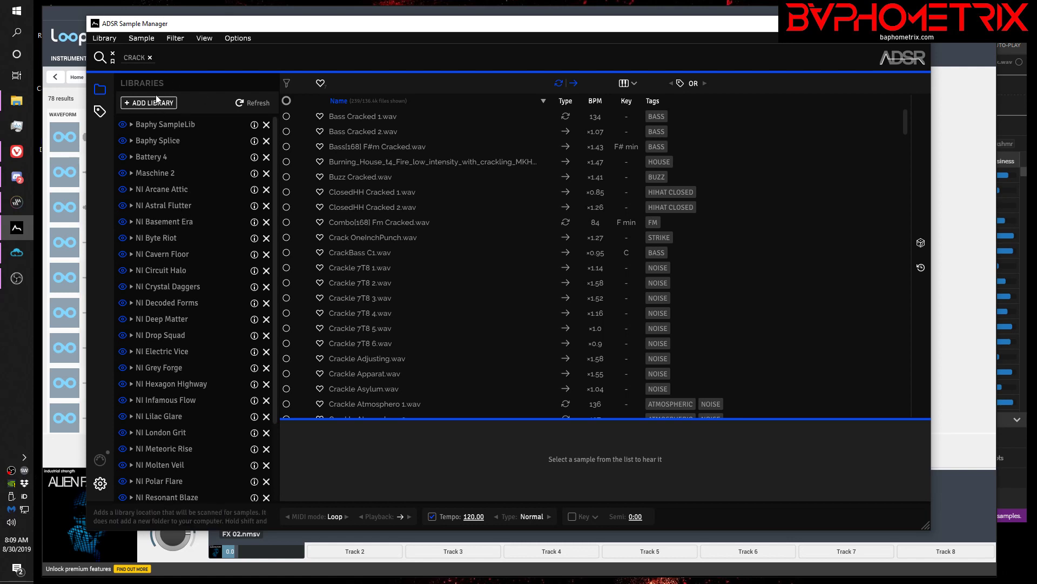
click(100, 111)
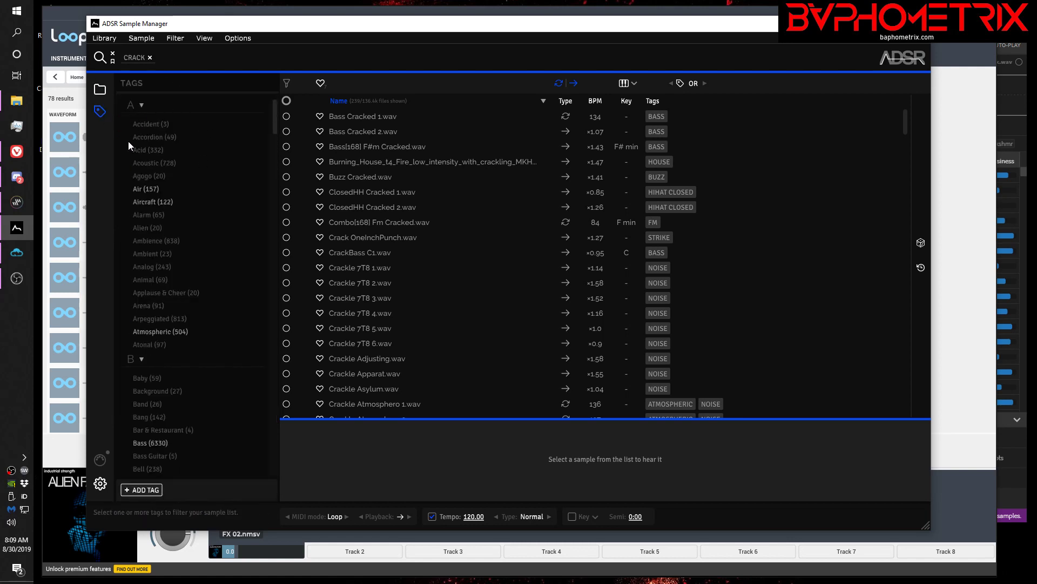
scroll(205, 201, down, 15)
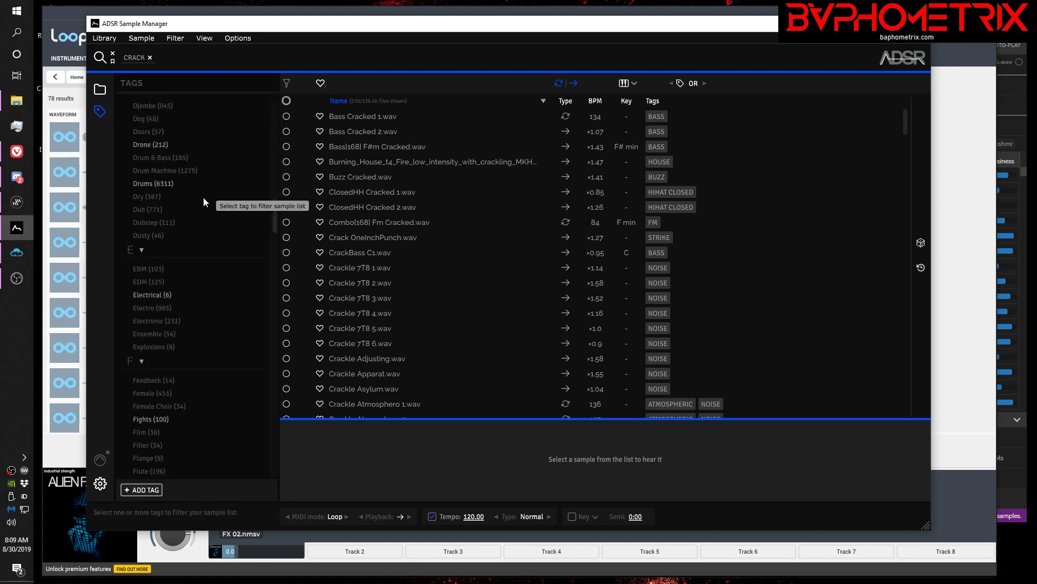
scroll(204, 202, down, 7)
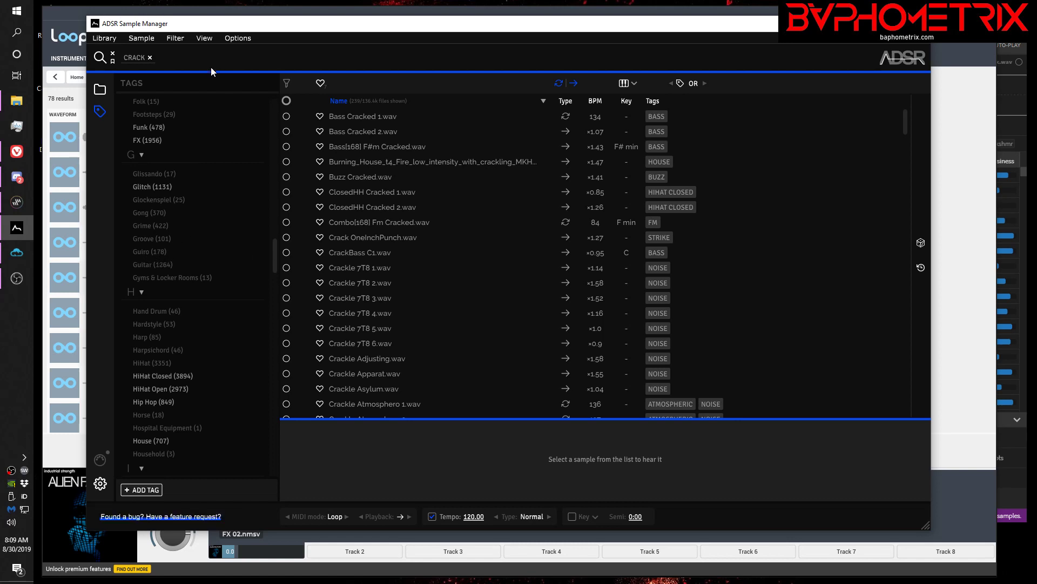
Replace the CRACK search filter with the Guiro tag and browse the filtered sample list
click(149, 57)
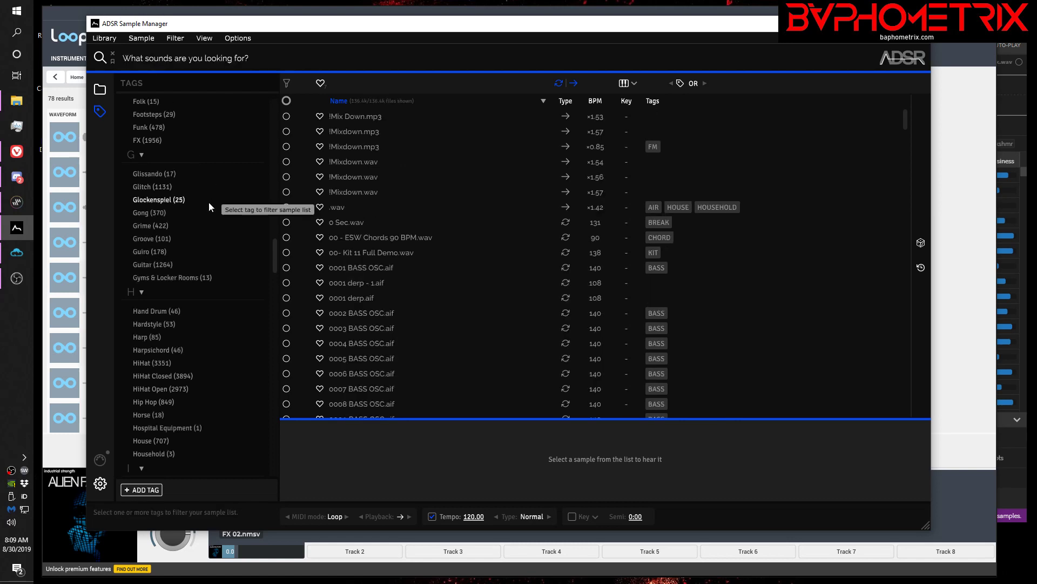
click(148, 252)
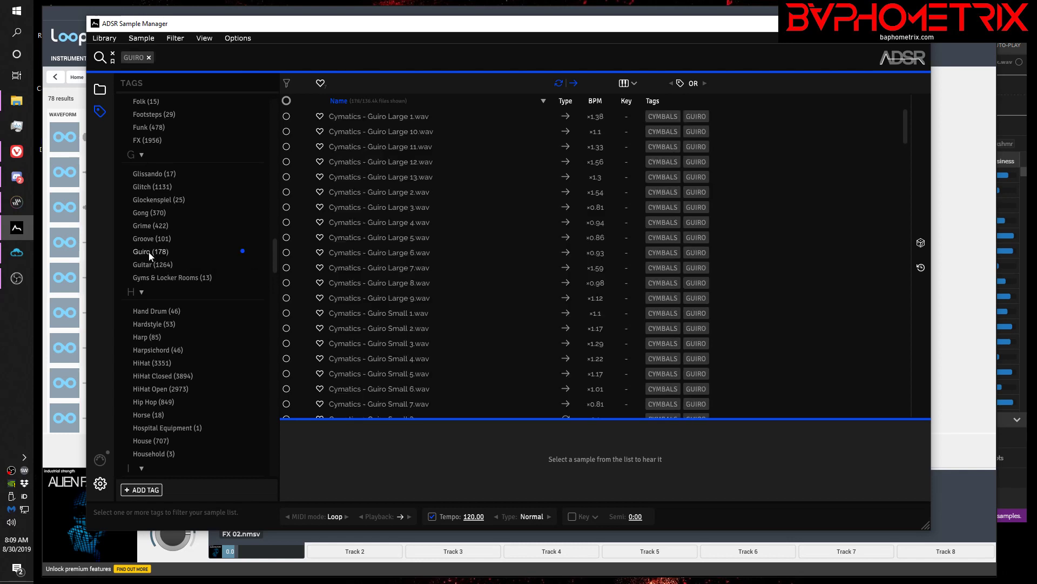
scroll(463, 209, down, 20)
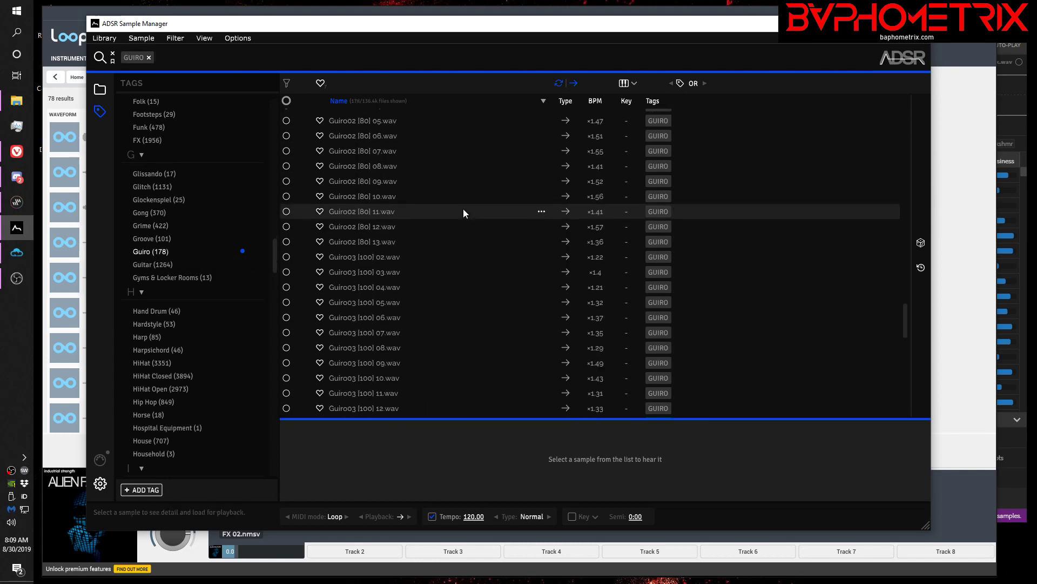
scroll(462, 209, down, 3)
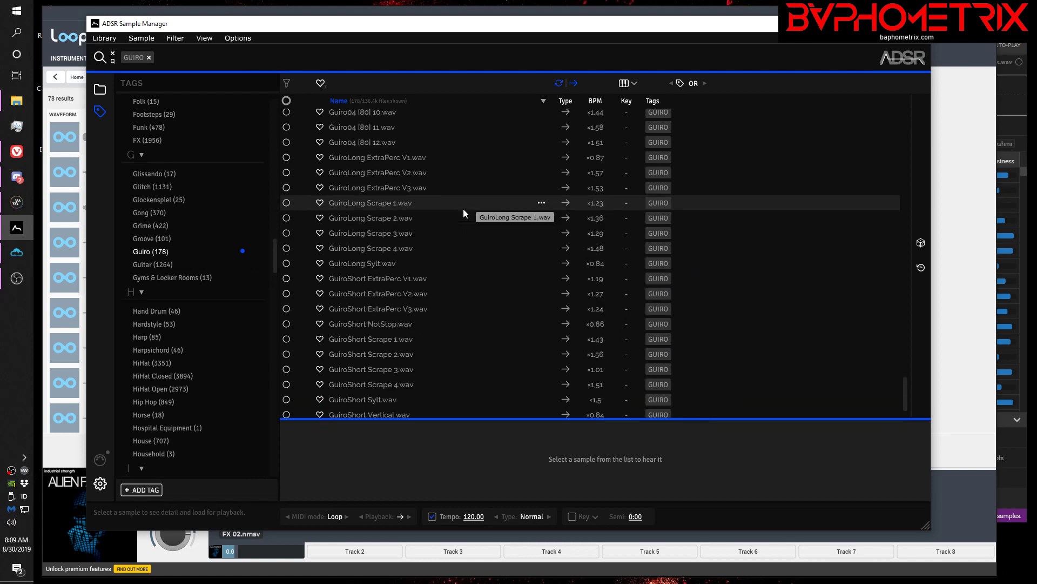
Browse the Guiro-filtered samples up to the Cymatics - Guiro Large files and back down to the Guiro02 files
scroll(485, 228, up, 9)
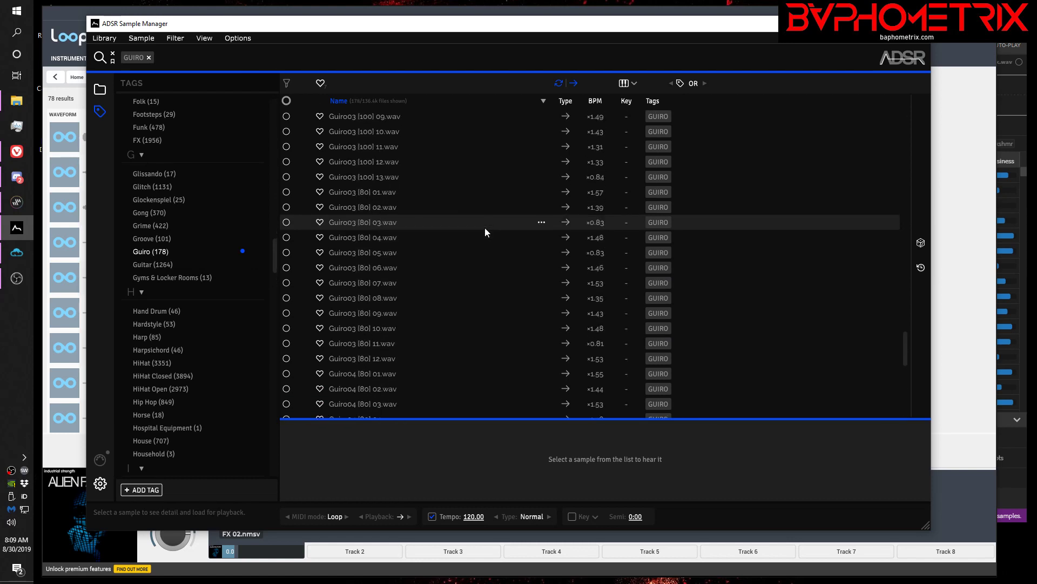
scroll(485, 228, up, 4)
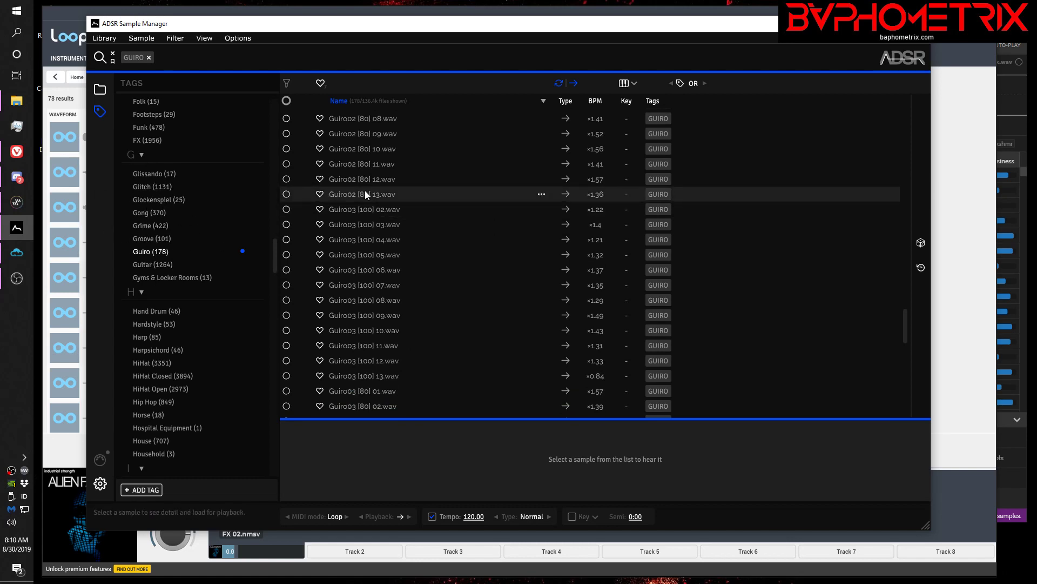
scroll(368, 193, up, 15)
scroll(368, 196, up, 10)
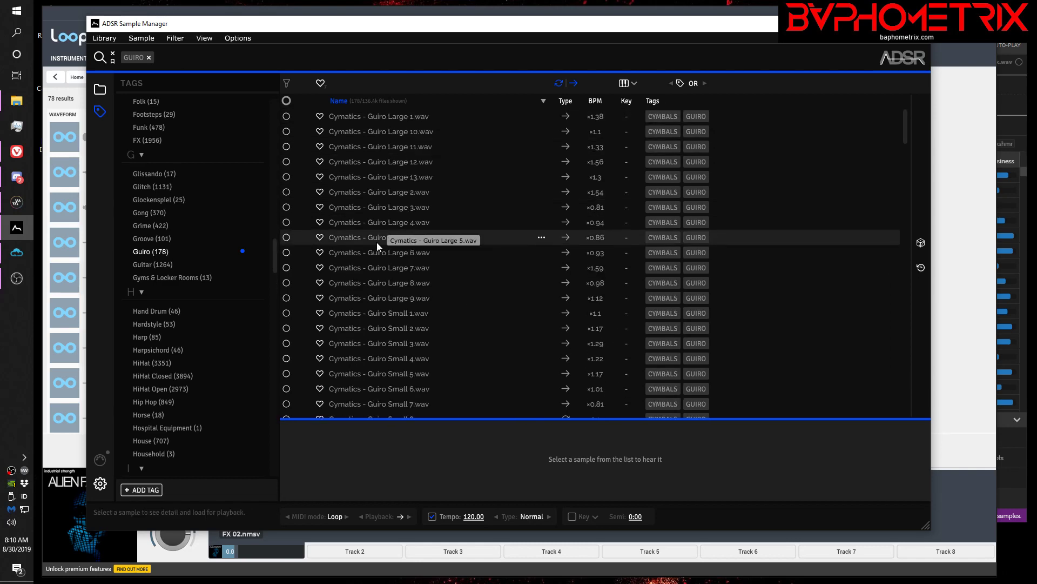
scroll(377, 243, down, 10)
scroll(377, 242, down, 15)
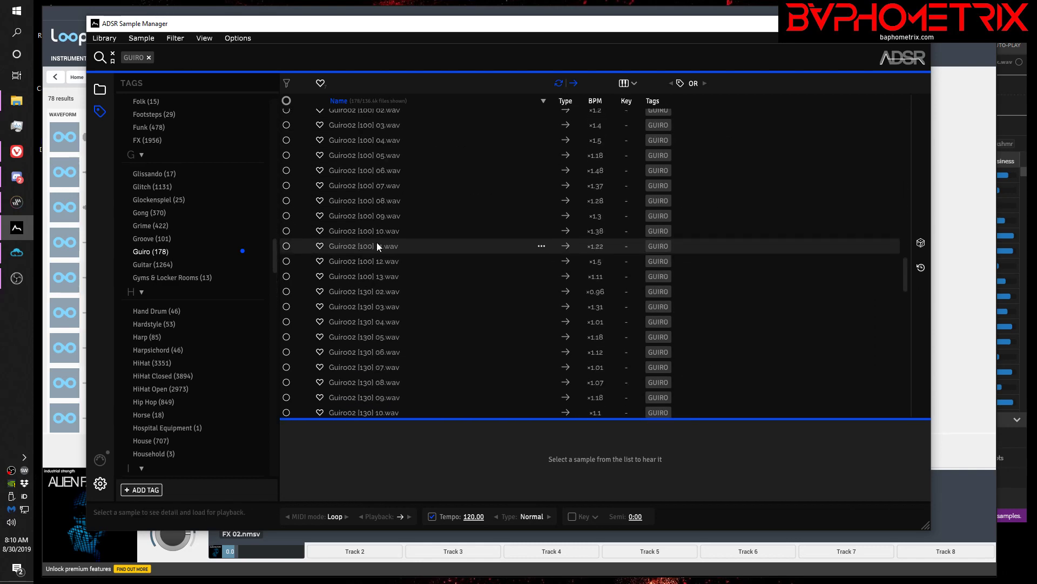
Add the Gong tag to the Guiro filter and browse the combined sample list
click(140, 213)
scroll(362, 195, down, 5)
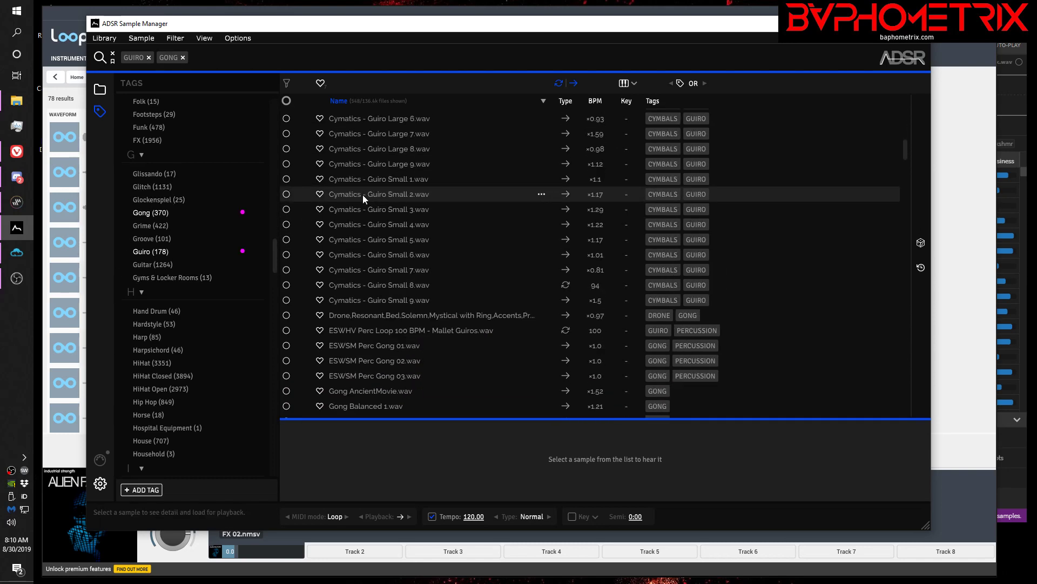
scroll(362, 195, down, 5)
scroll(362, 194, up, 8)
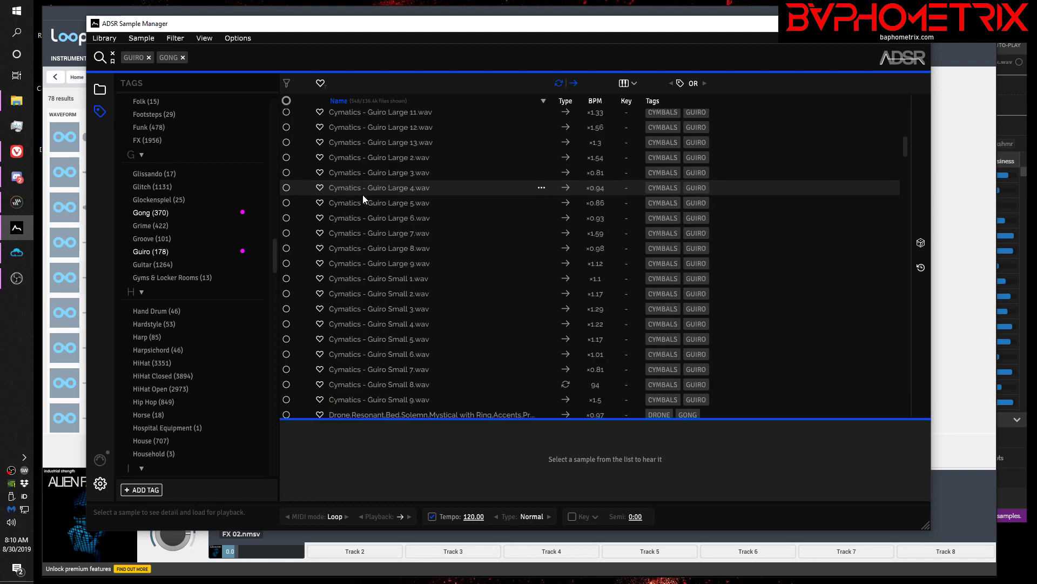
scroll(364, 199, up, 5)
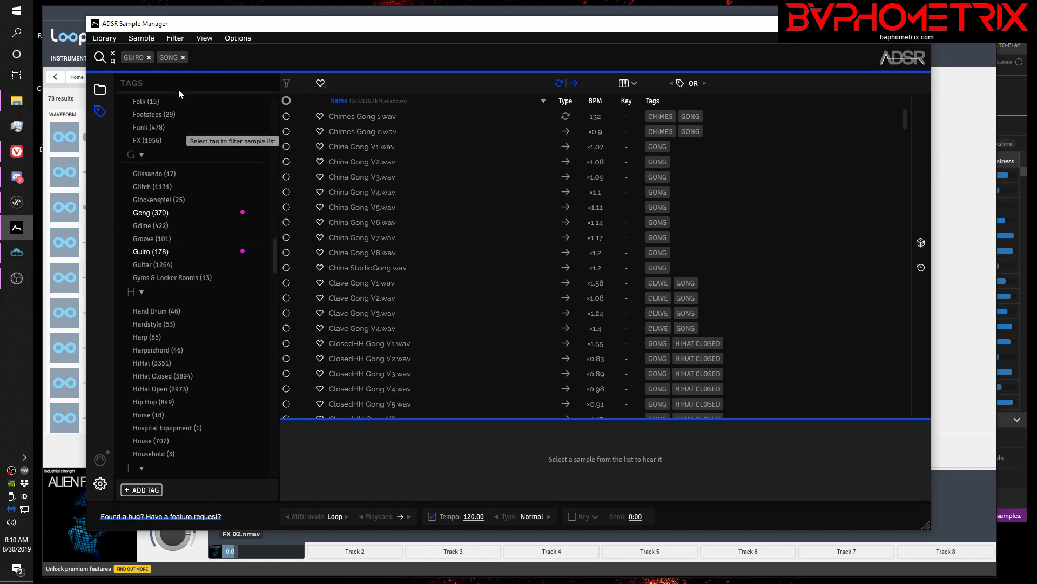
Clear the Gong and Guiro tag filters and search the sample library for woosh
click(183, 57)
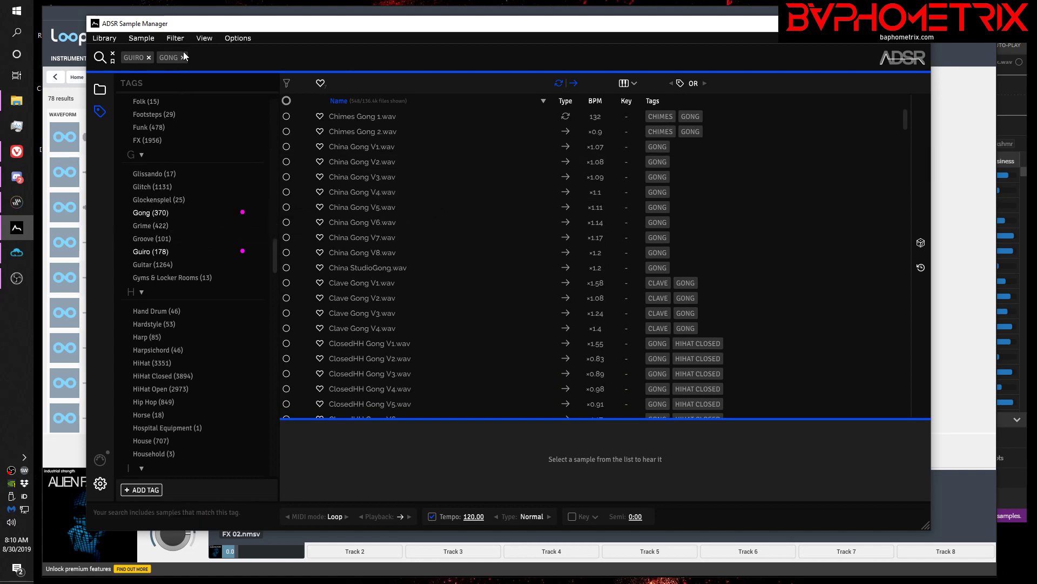
click(149, 54)
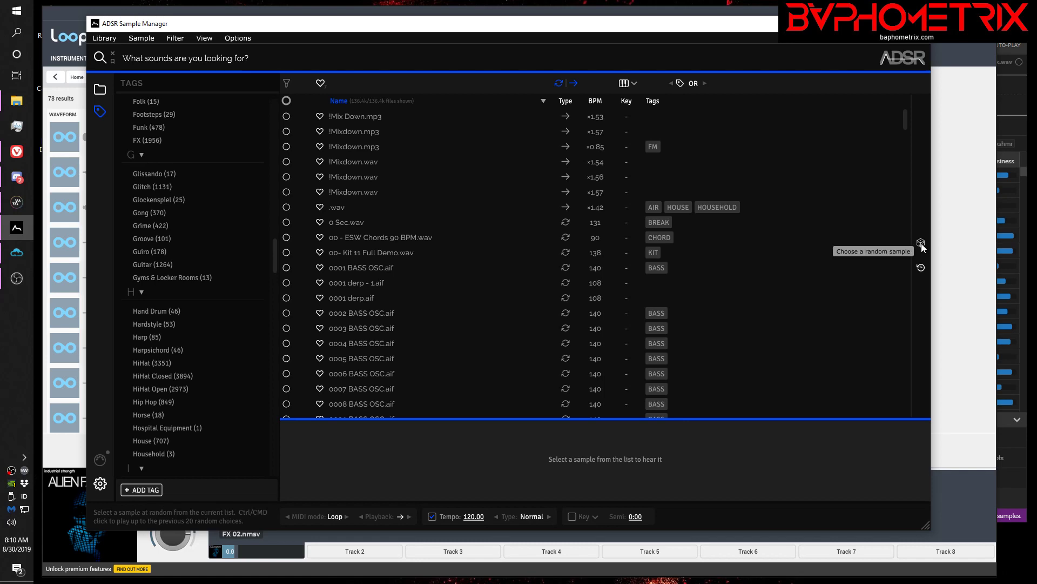
click(184, 63)
text(woosh)
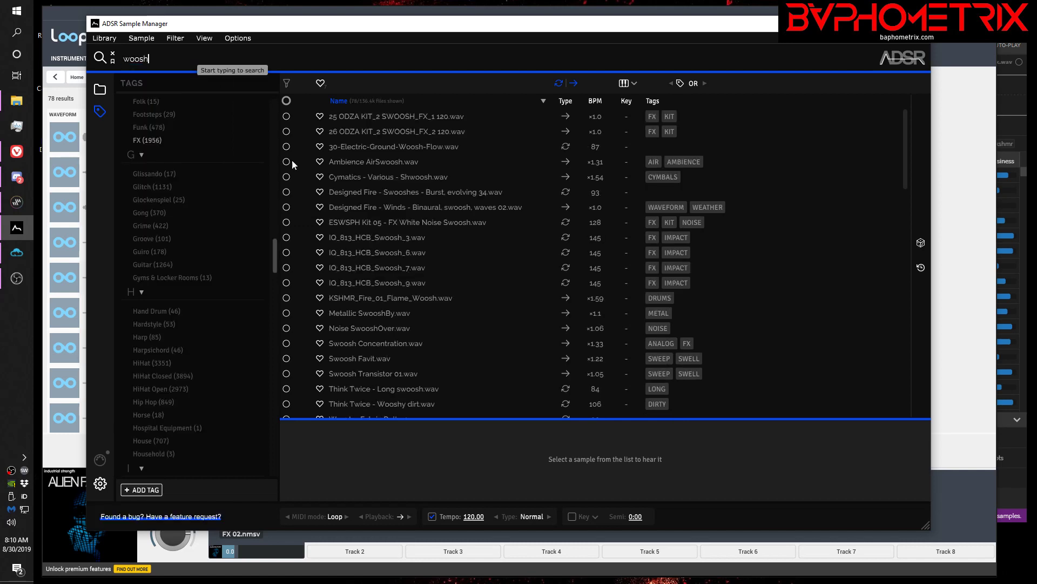
mouse_move(906, 159)
mouse_down()
mouse_move(906, 396)
mouse_move(908, 147)
mouse_up()
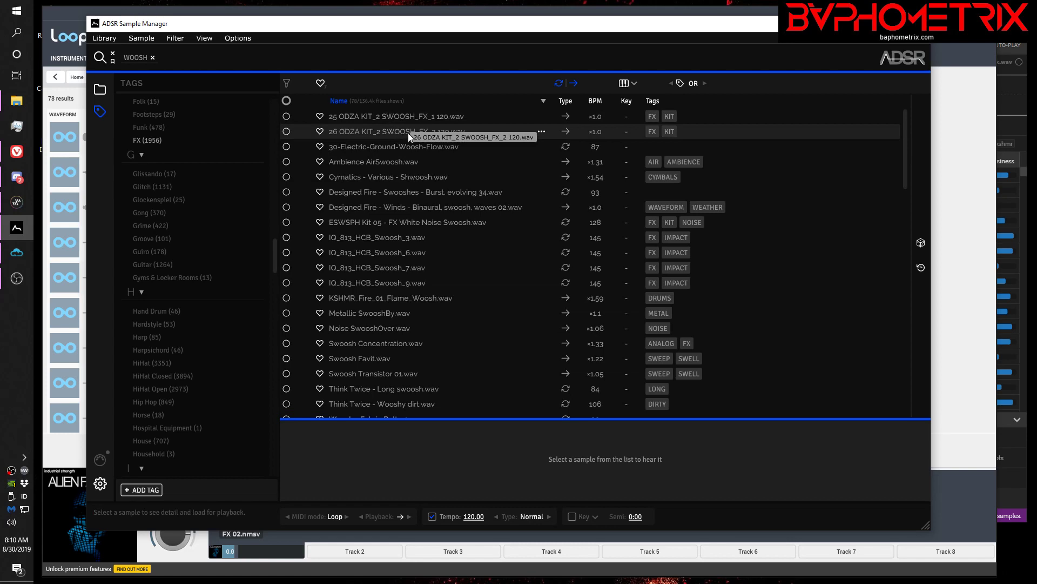
Replace the woosh search with kicks and browse the matching samples through to the end and back
click(153, 57)
click(208, 60)
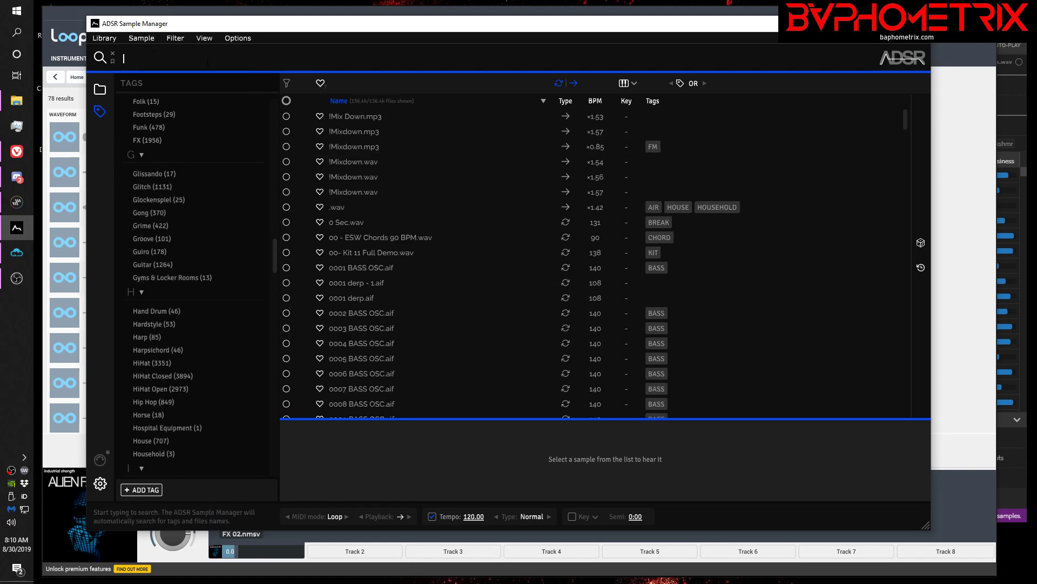
text(iks)
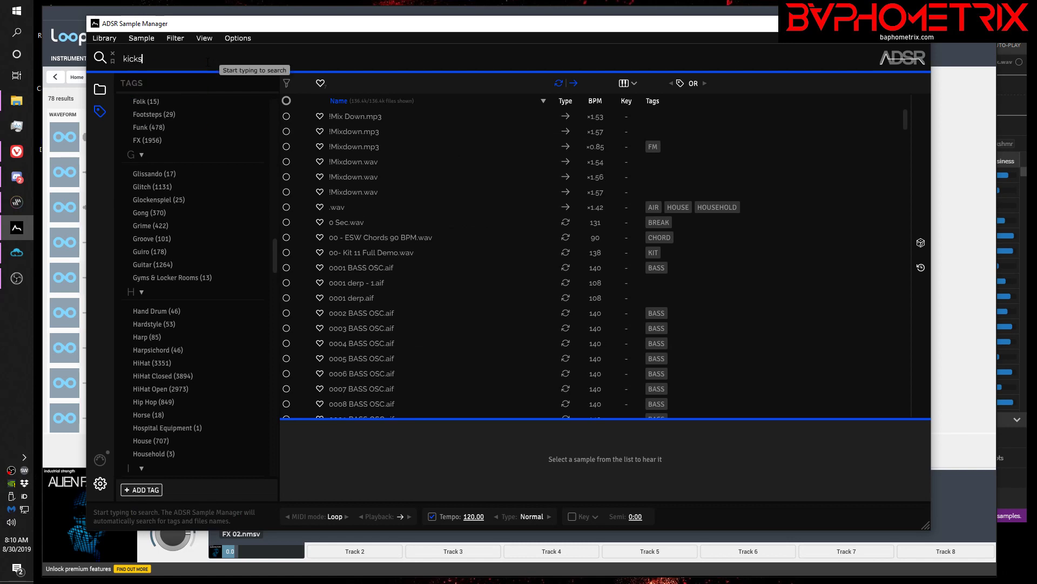
key(Return)
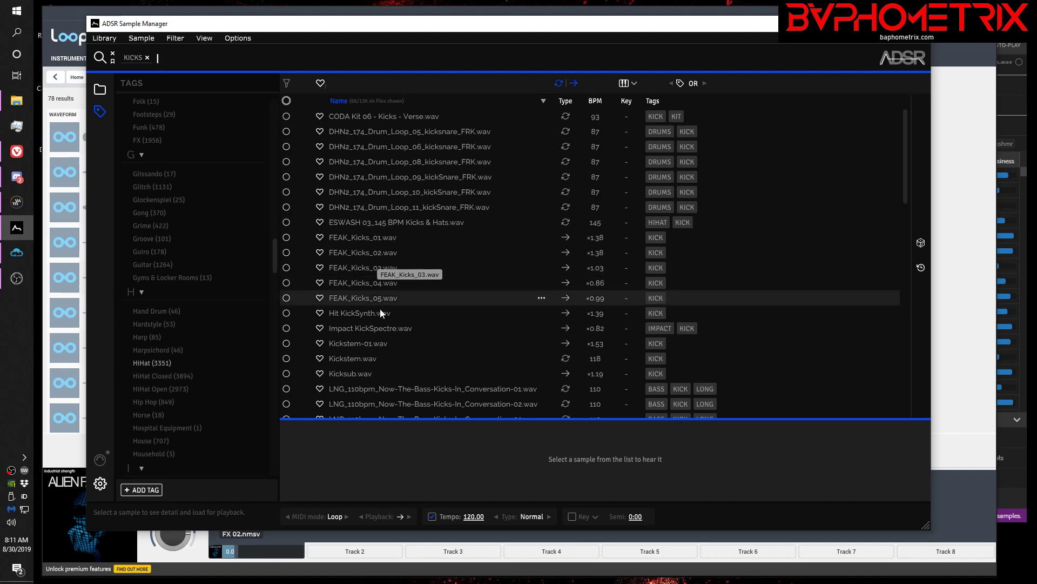
scroll(497, 272, down, 8)
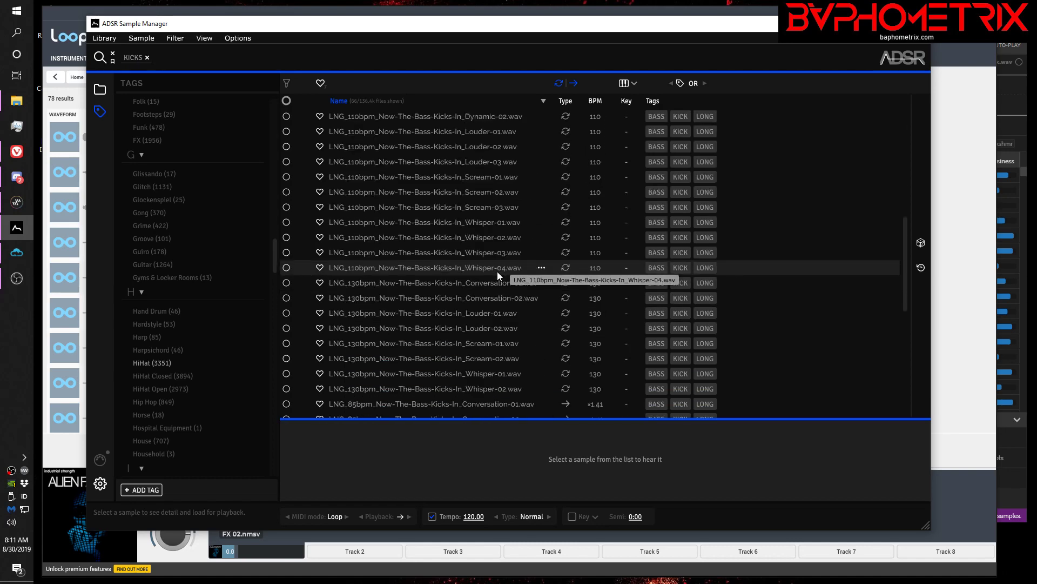
scroll(497, 271, down, 7)
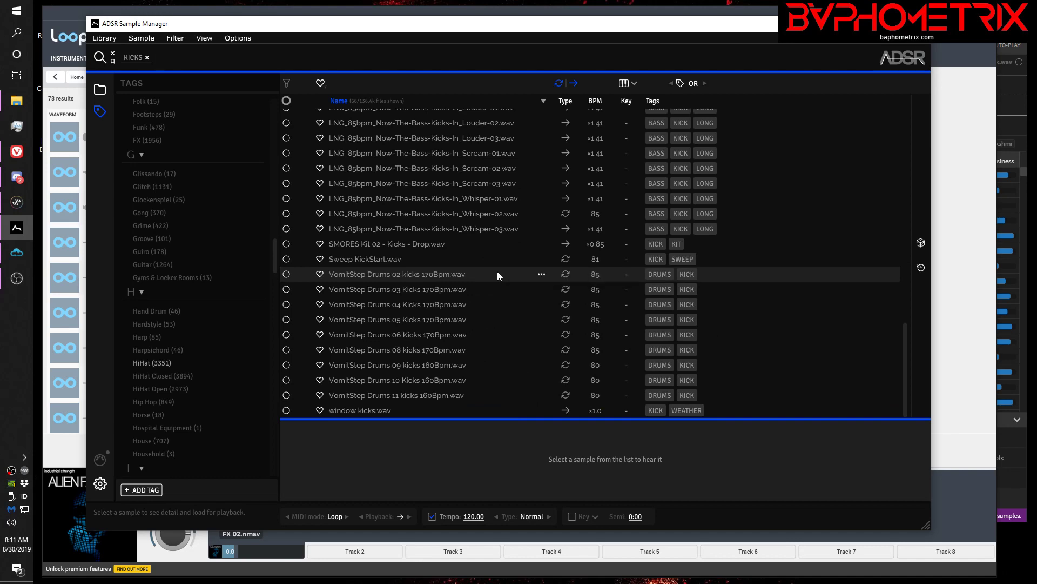
scroll(497, 272, up, 15)
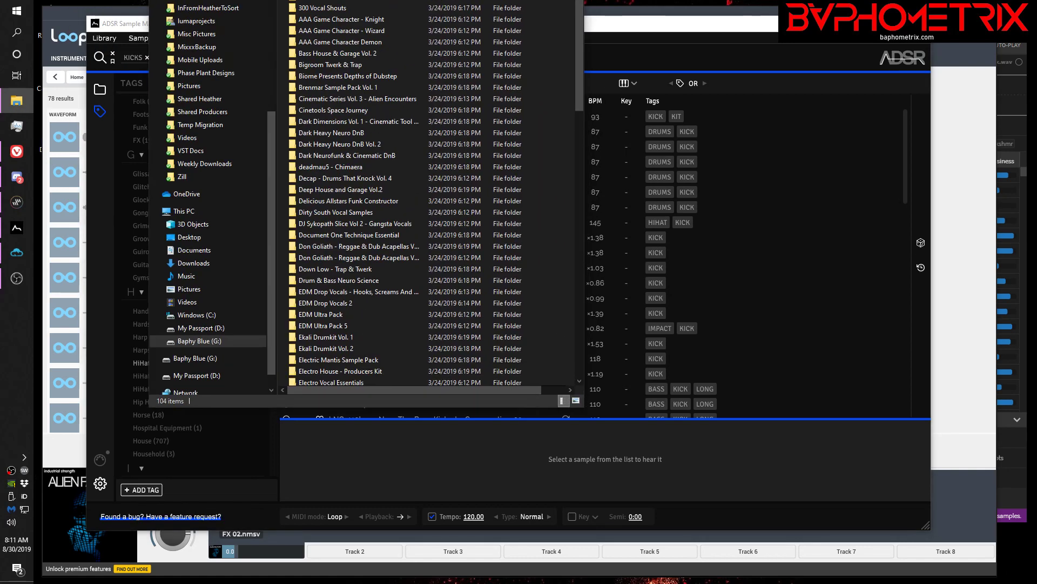
Move the File Explorer window fully into view and open SampleLib > Drums 808s on the Baphy Blue (G:) drive
drag(390, 84, 362, 49)
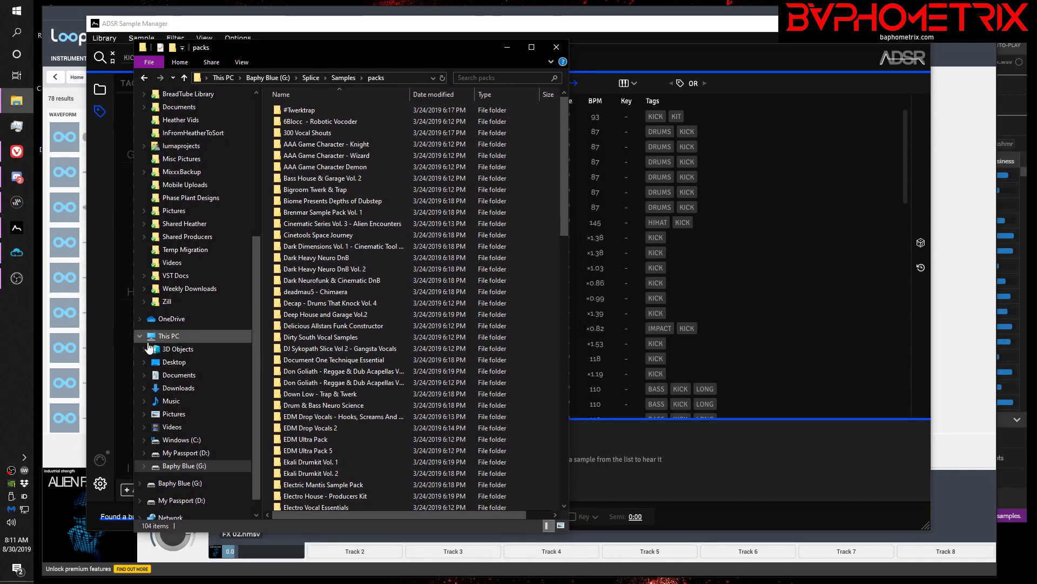
scroll(339, 388, down, 5)
scroll(340, 392, up, 5)
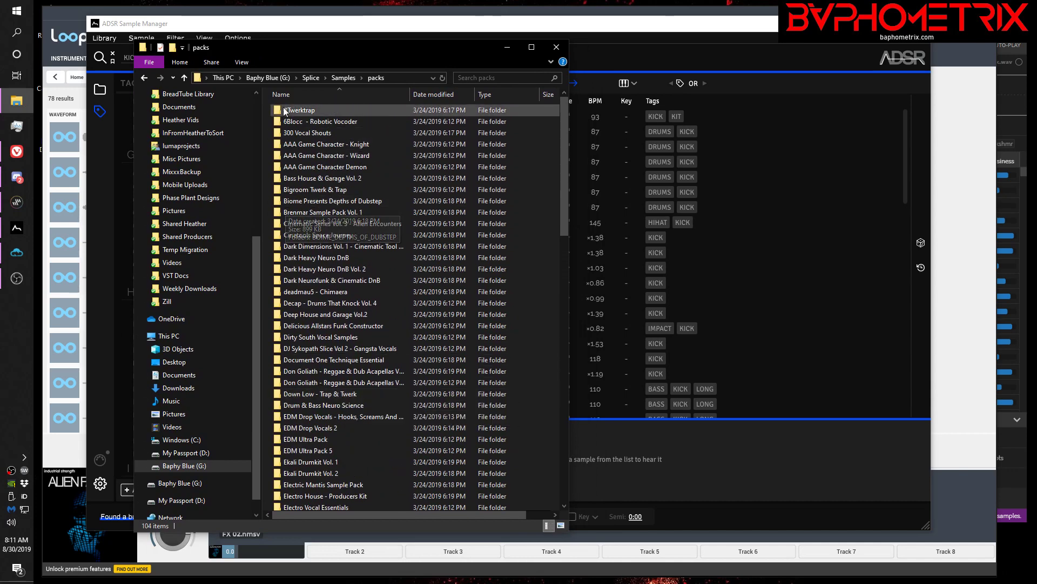
click(276, 77)
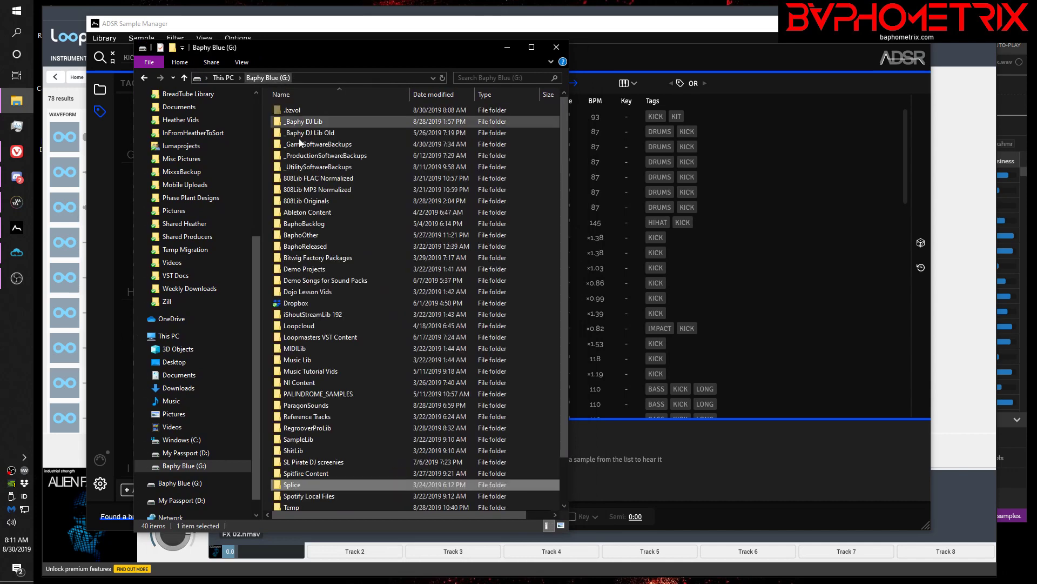
double_click(277, 437)
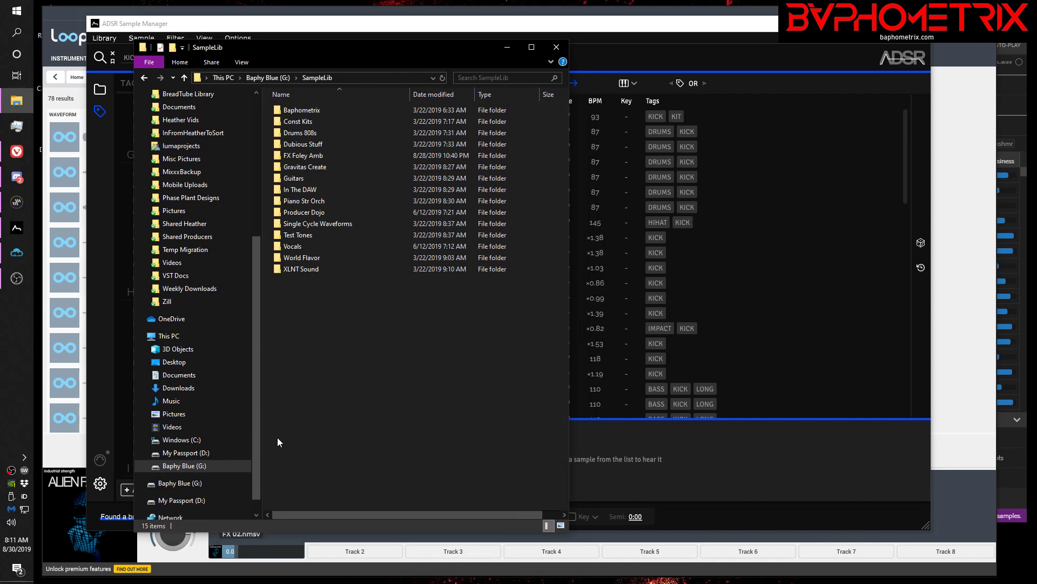
double_click(281, 133)
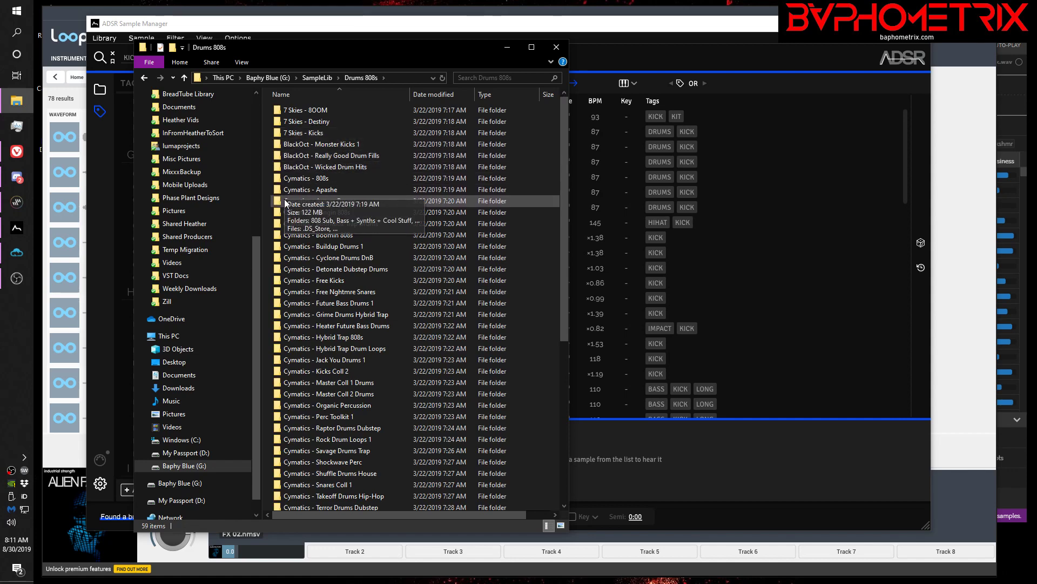
Look inside the 7 Skies - Kicks and BlackOct - Really Good Drum Fills folders, then minimize File Explorer
double_click(279, 134)
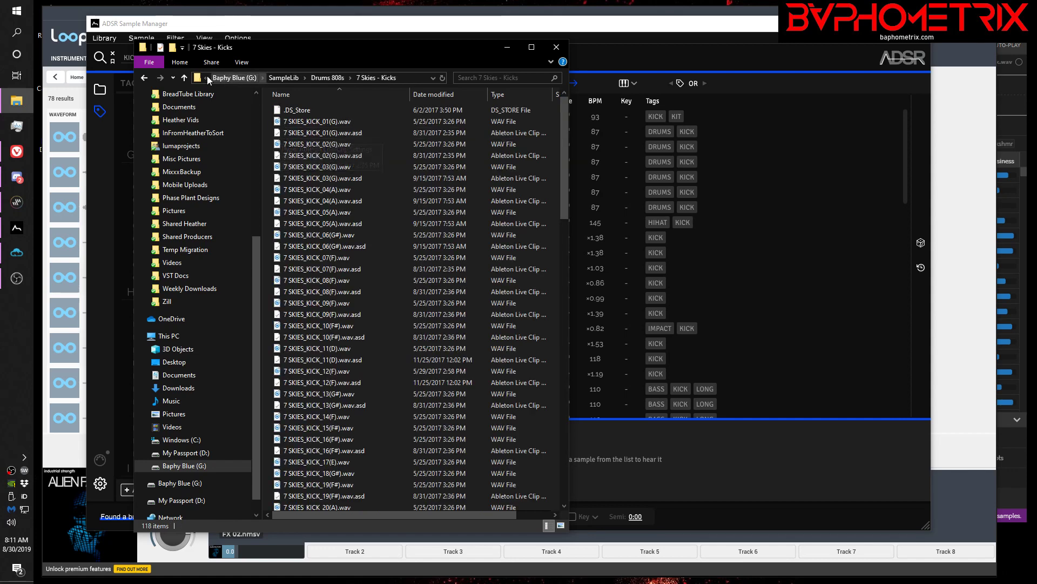
click(184, 78)
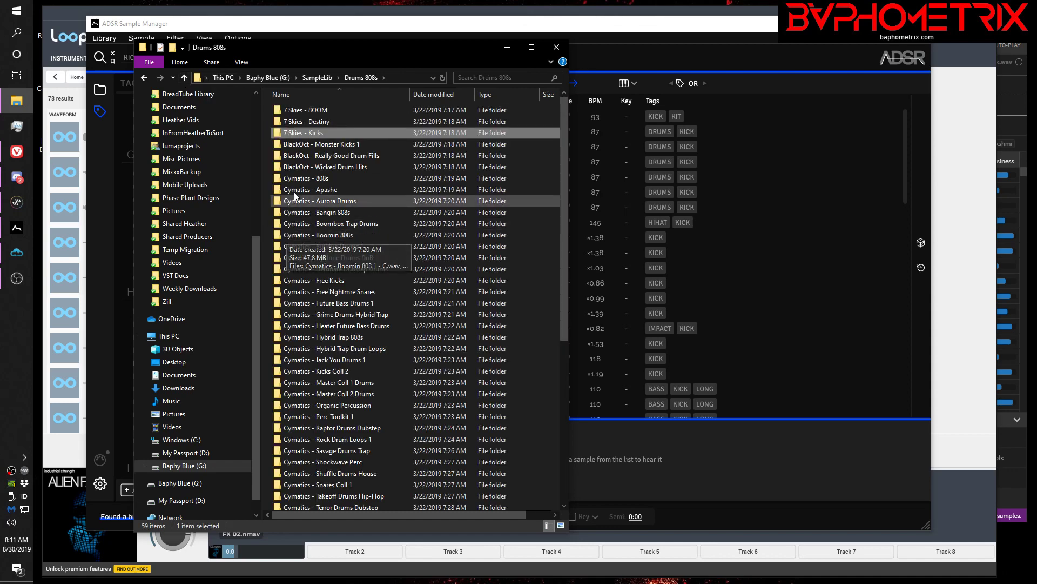
double_click(284, 156)
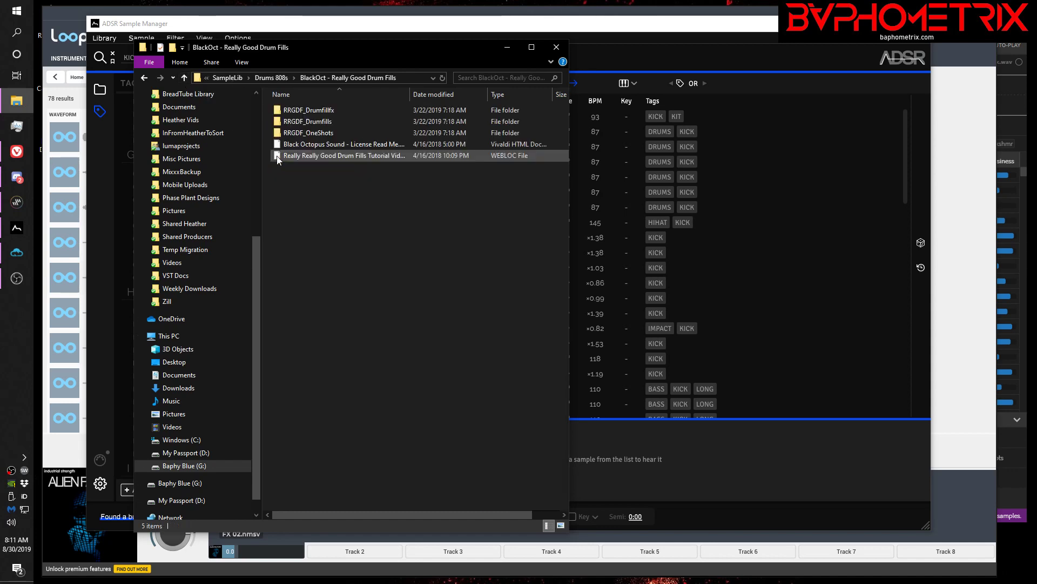
double_click(277, 111)
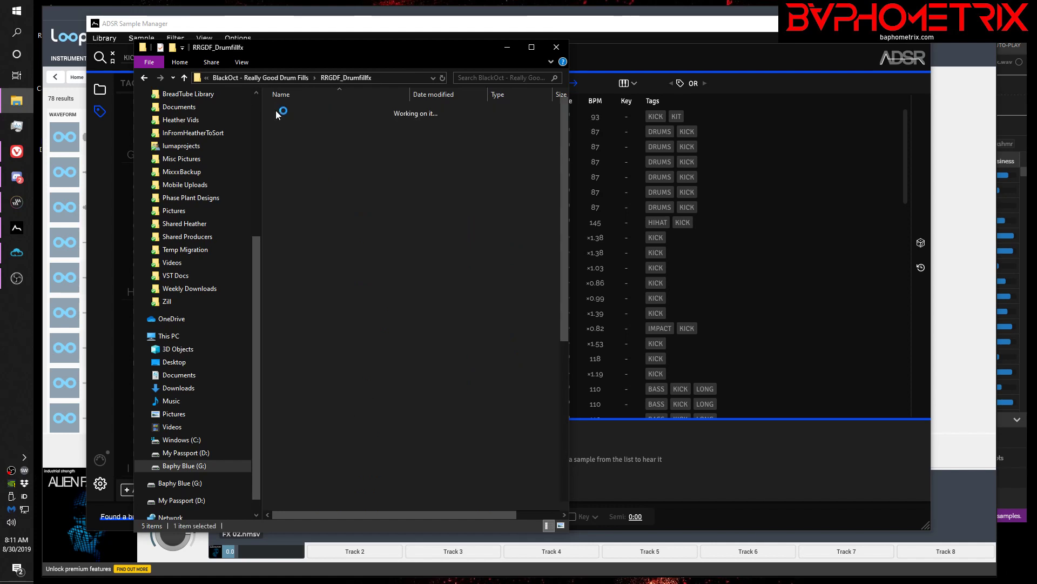
click(186, 78)
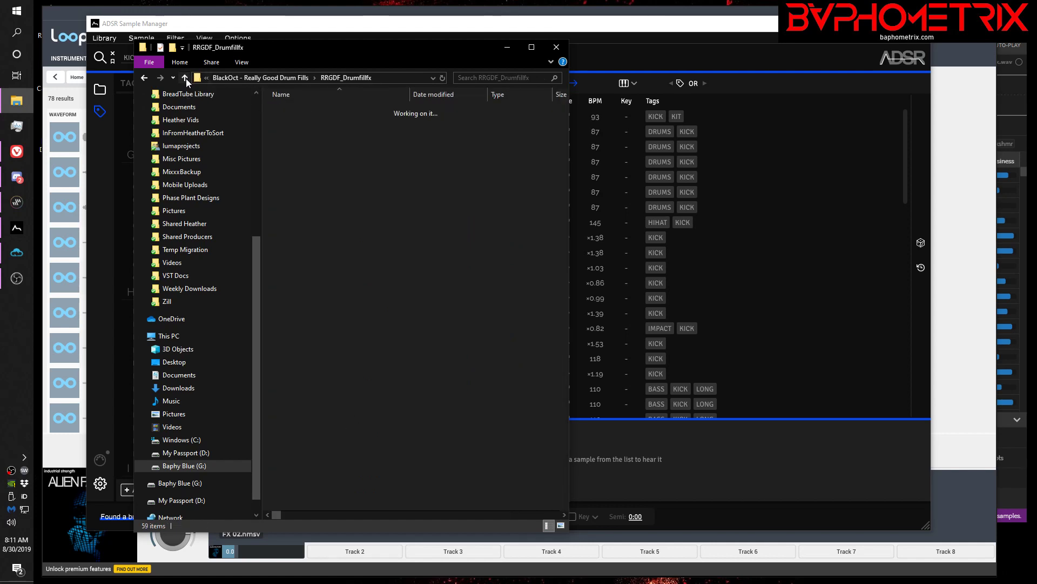
click(182, 78)
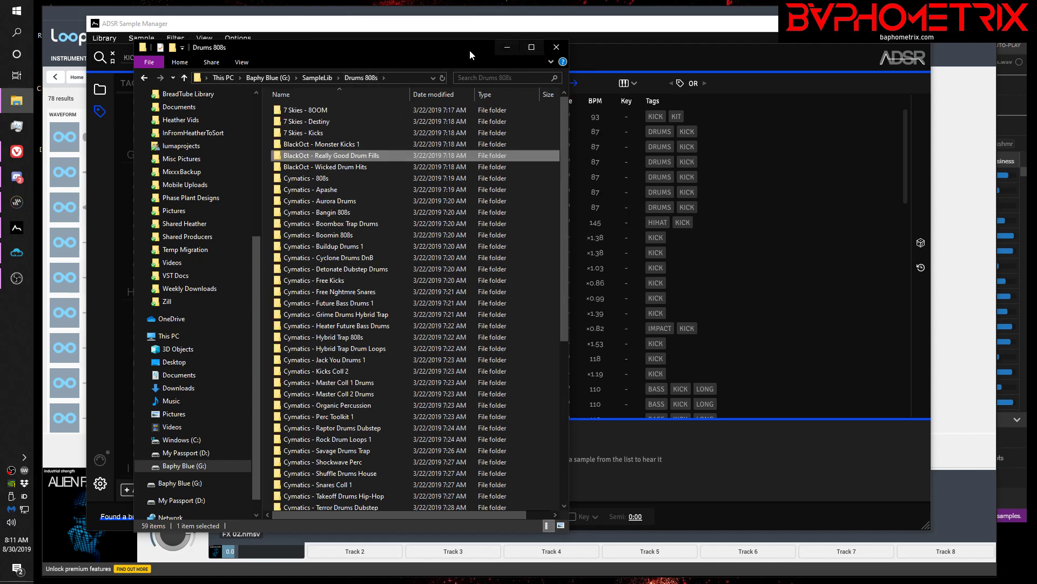
click(507, 47)
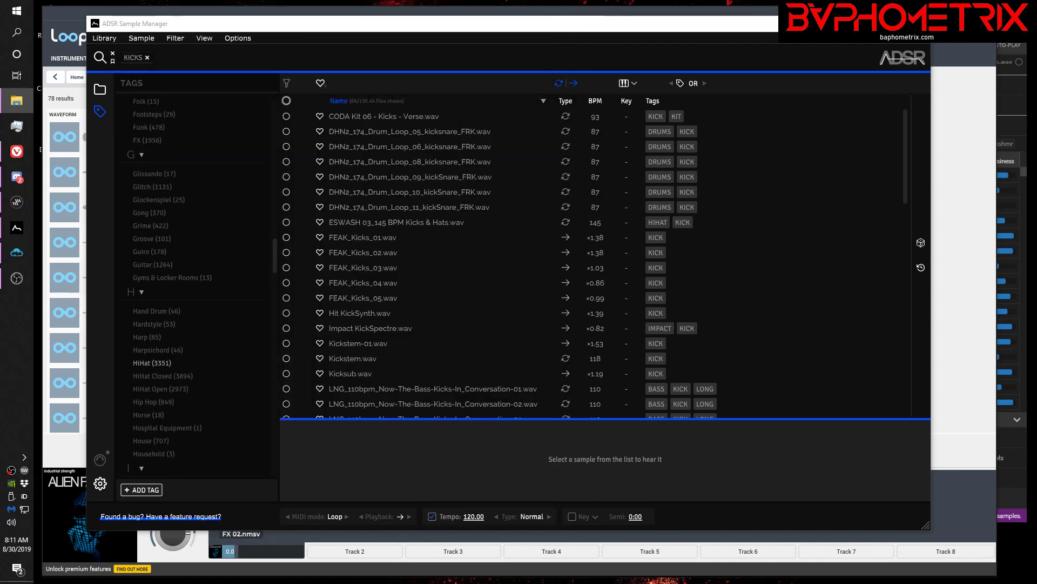
Switch to Sononym, collapse the sym_SampleLib folder and search BaphoSononymLib for kick
click(17, 202)
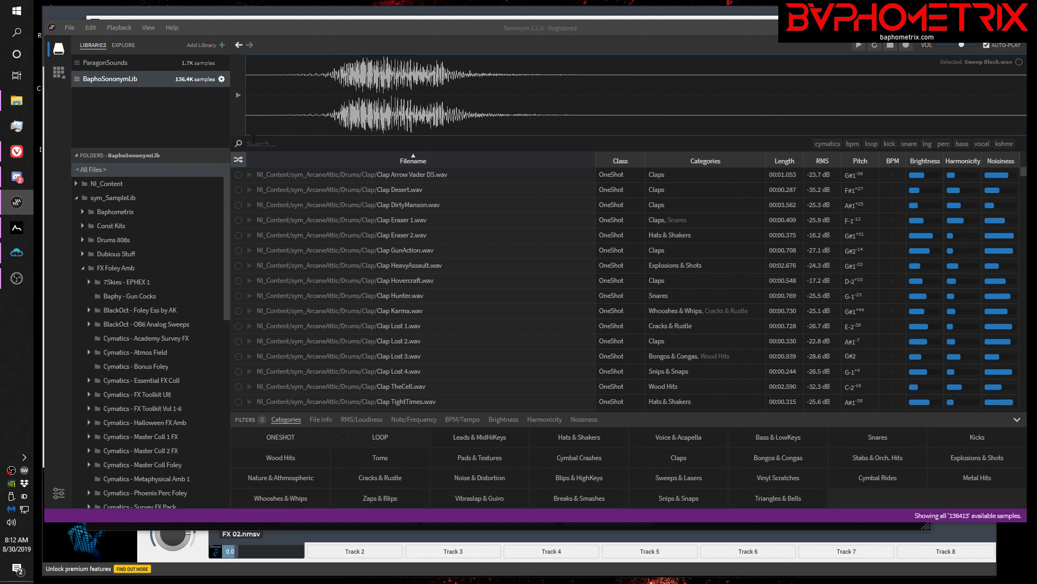
click(77, 198)
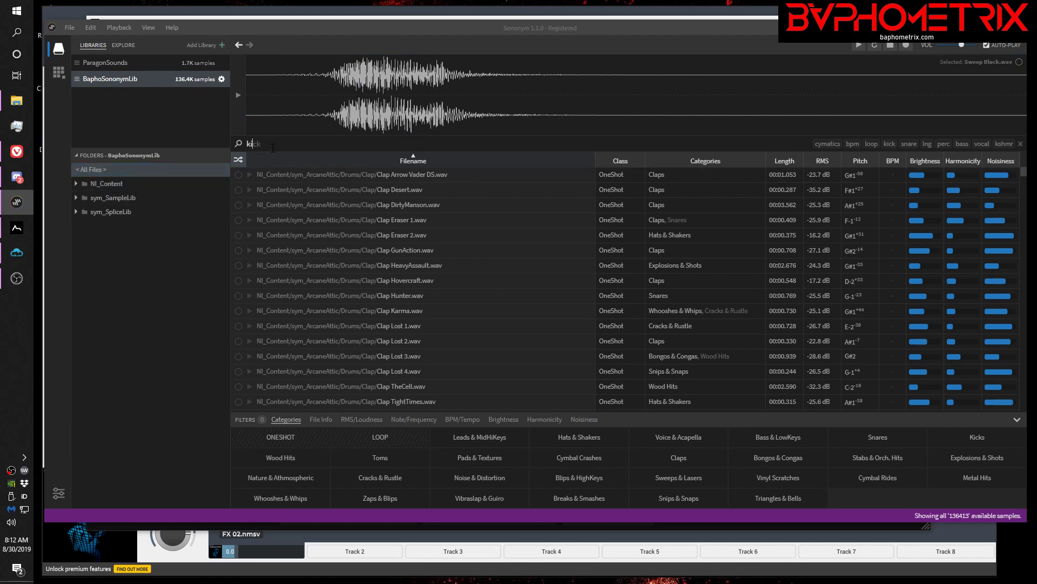
key(Return)
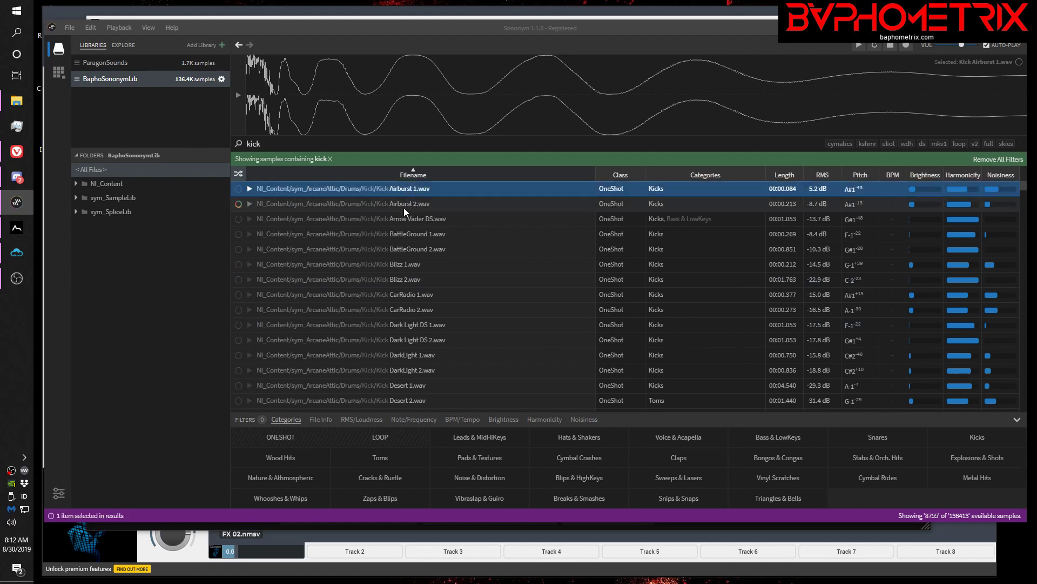
Audition the kick samples one after another from Airburst 2.wav to Blizz 2.wav
click(404, 209)
key(Down)
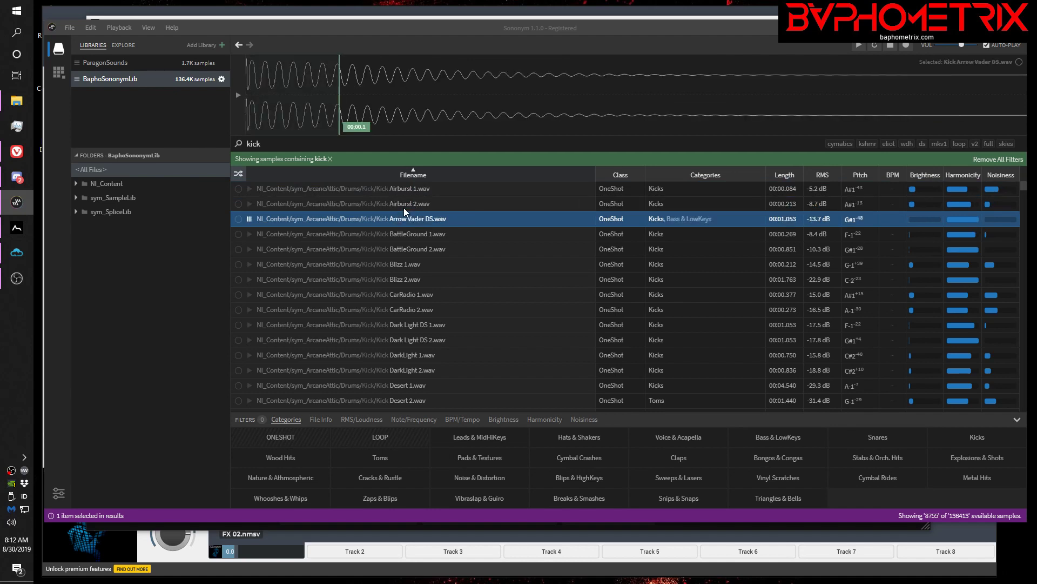
key(Down)
key(Down)
key(Down)
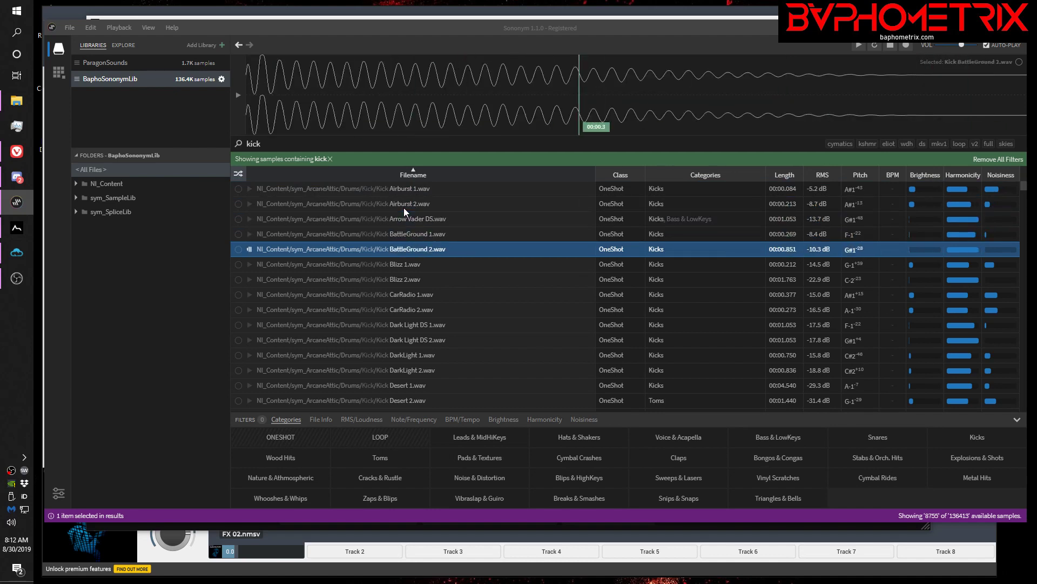
key(Down)
key(Down)
key(Down)
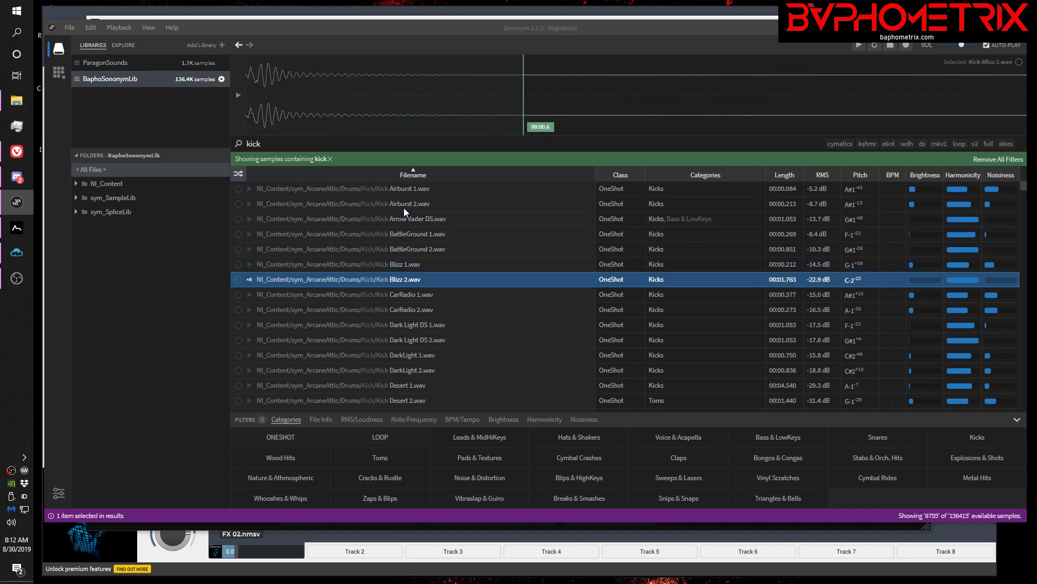
Audition kicks down to Dark Light DS 1.wav, and compare the Loopcloud and ADSR Sample Manager windows before returning to Sononym
key(Down)
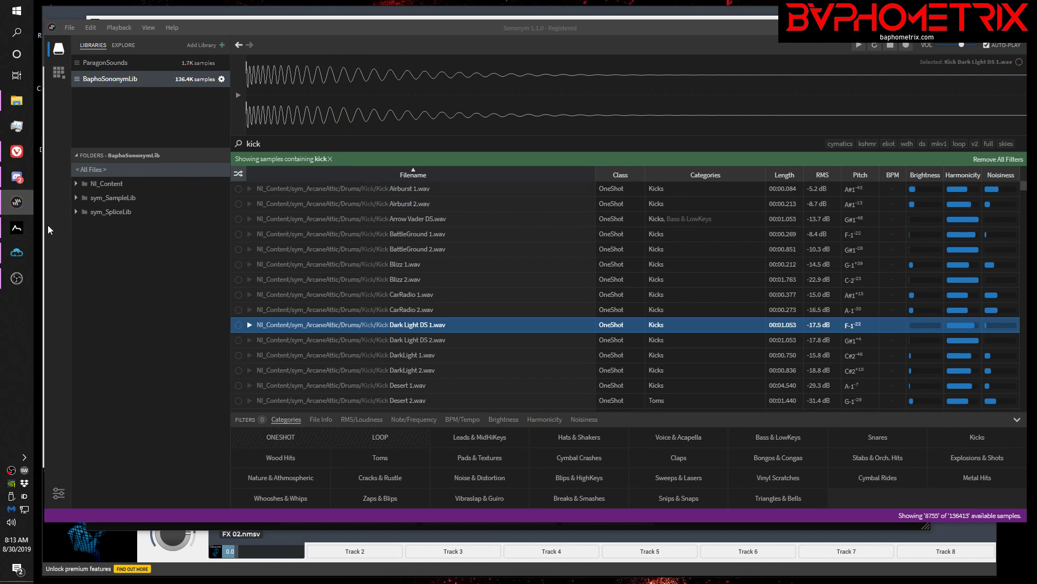
click(18, 254)
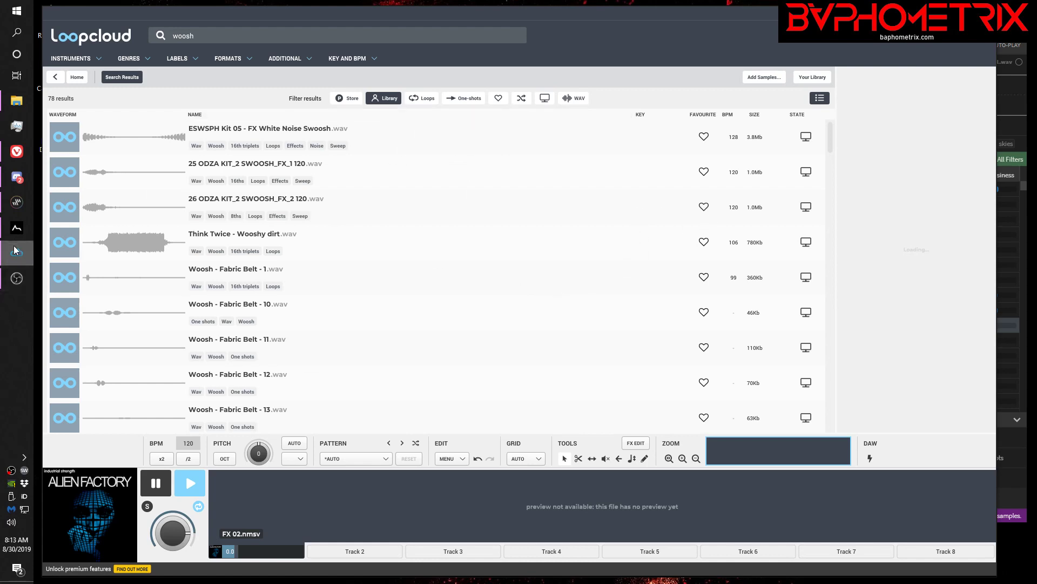
click(16, 228)
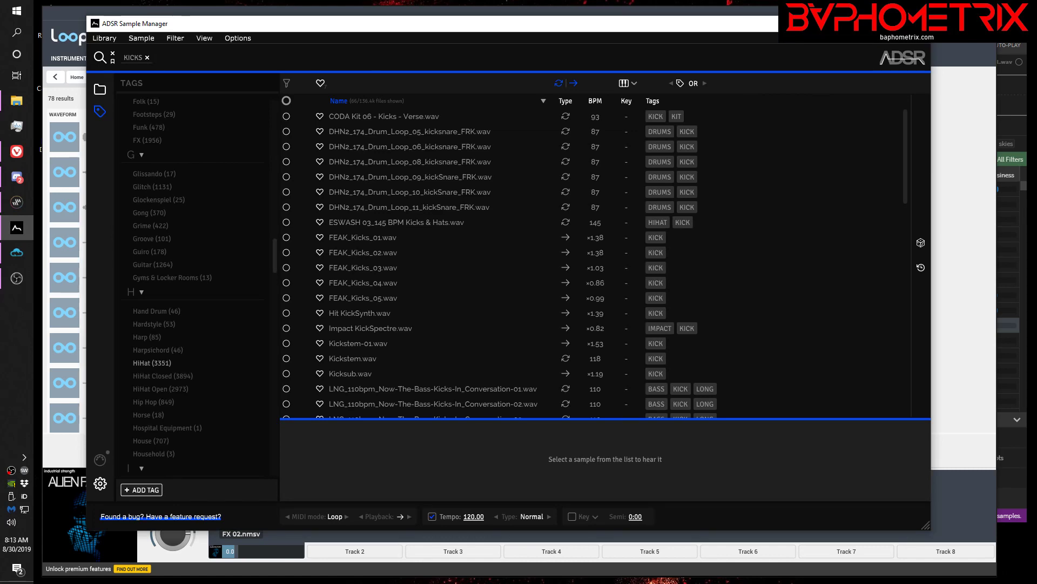
key(alt+Tab)
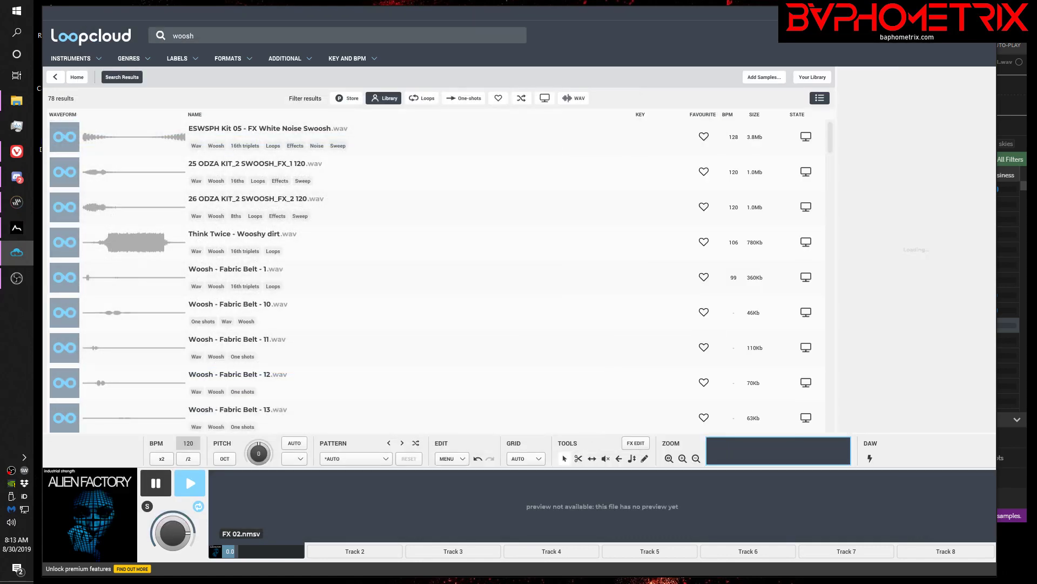
key(alt+Tab)
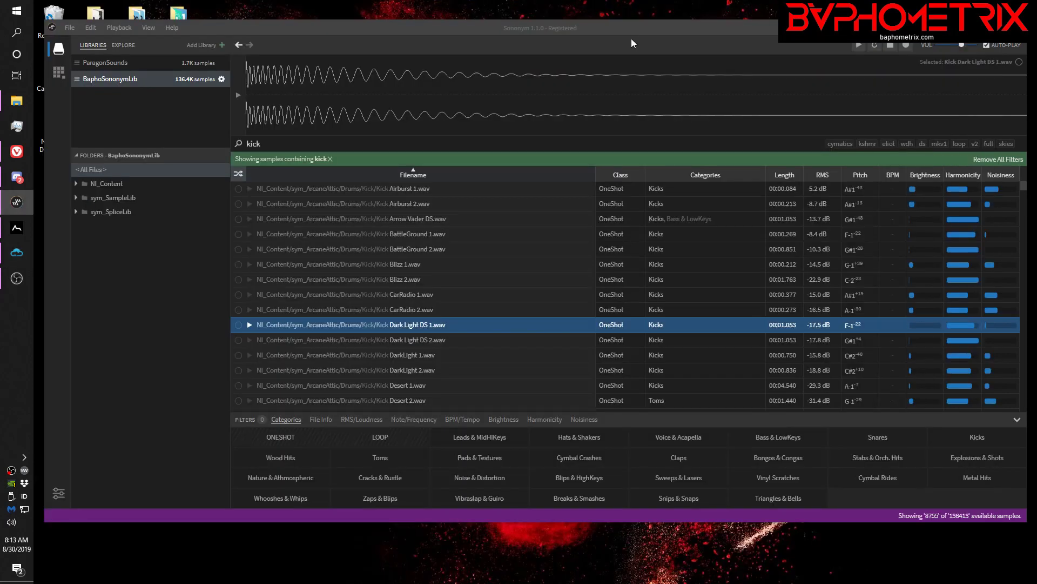
mouse_move(495, 23)
mouse_down()
mouse_move(485, 17)
mouse_move(504, 20)
mouse_move(492, 11)
mouse_up()
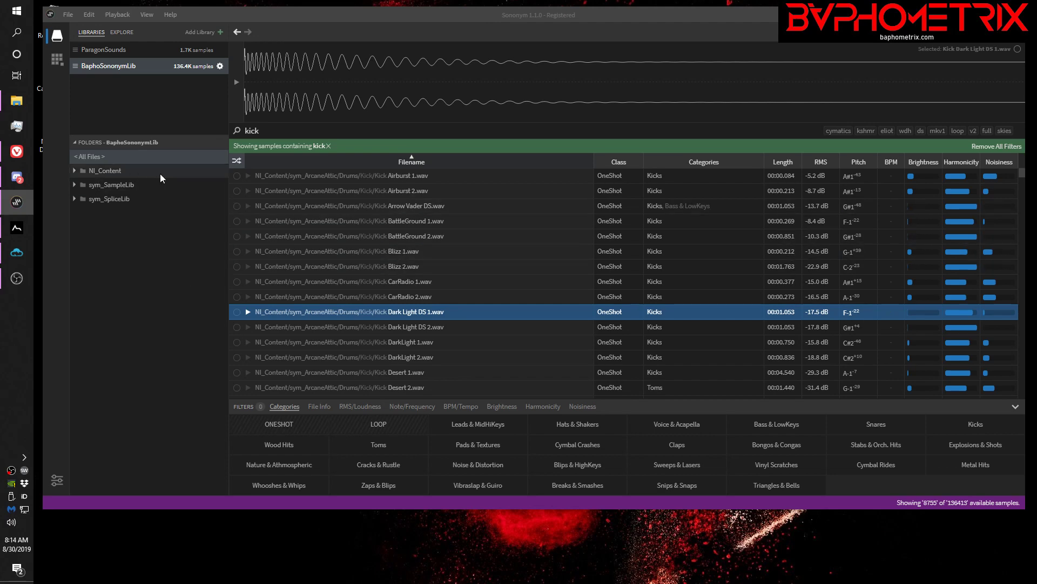
Launch XO Standalone and move its window higher on the desktop
click(16, 11)
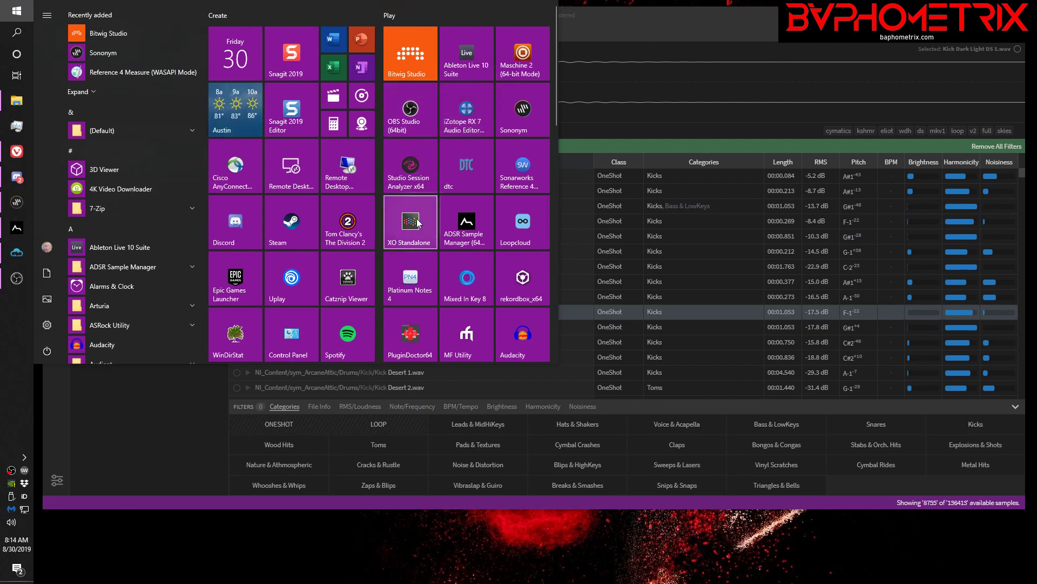
click(573, 226)
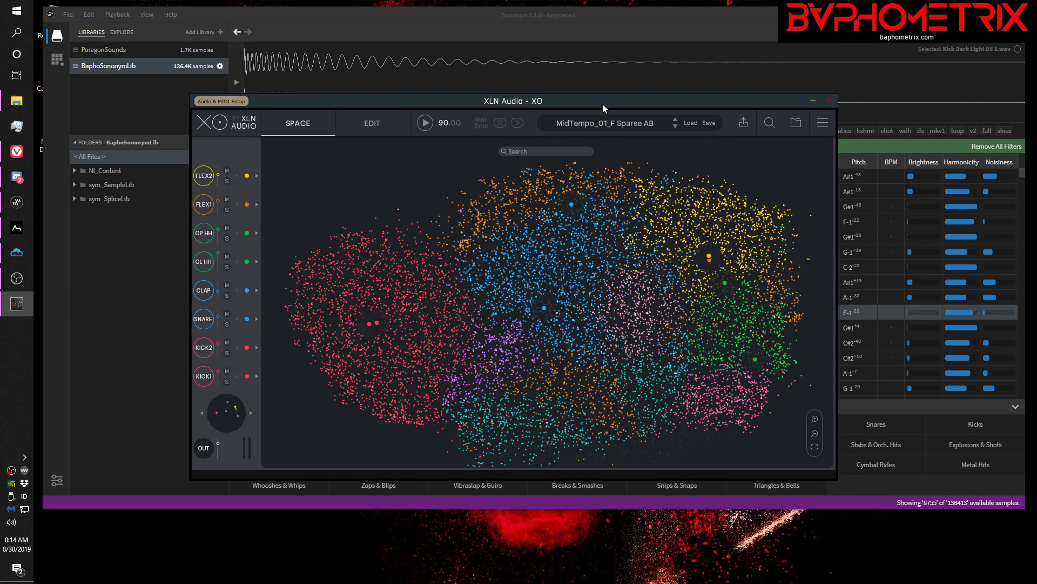
drag(602, 103, 595, 57)
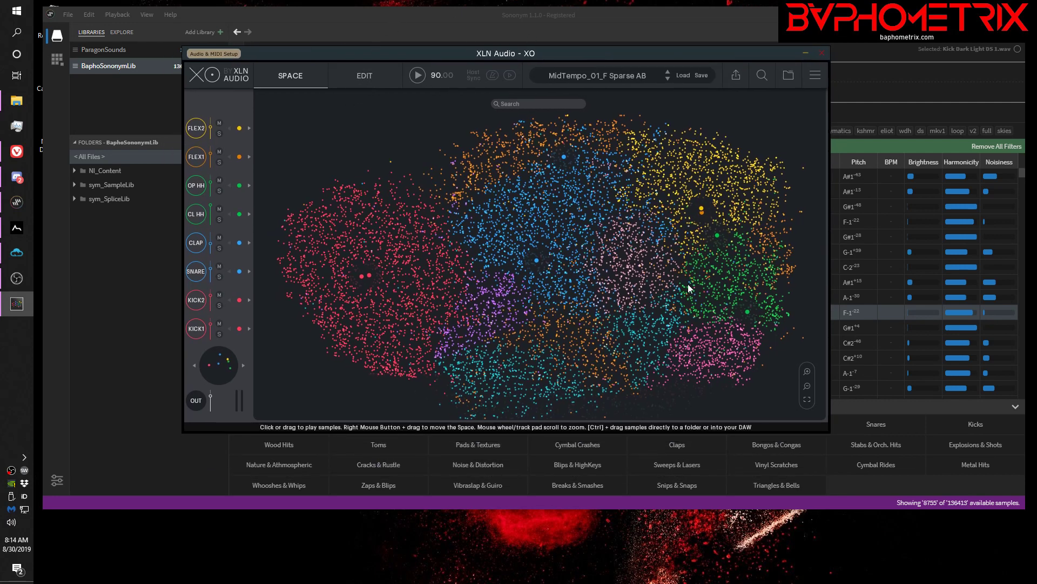
Look at XO's Edit page with its sequencer, and return to the Space sample map
click(363, 80)
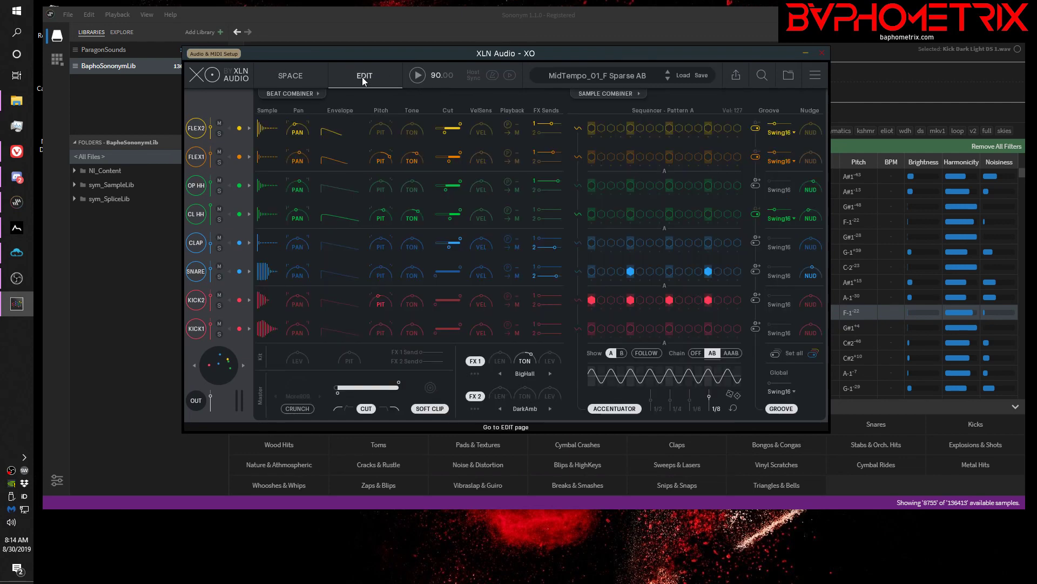
click(292, 80)
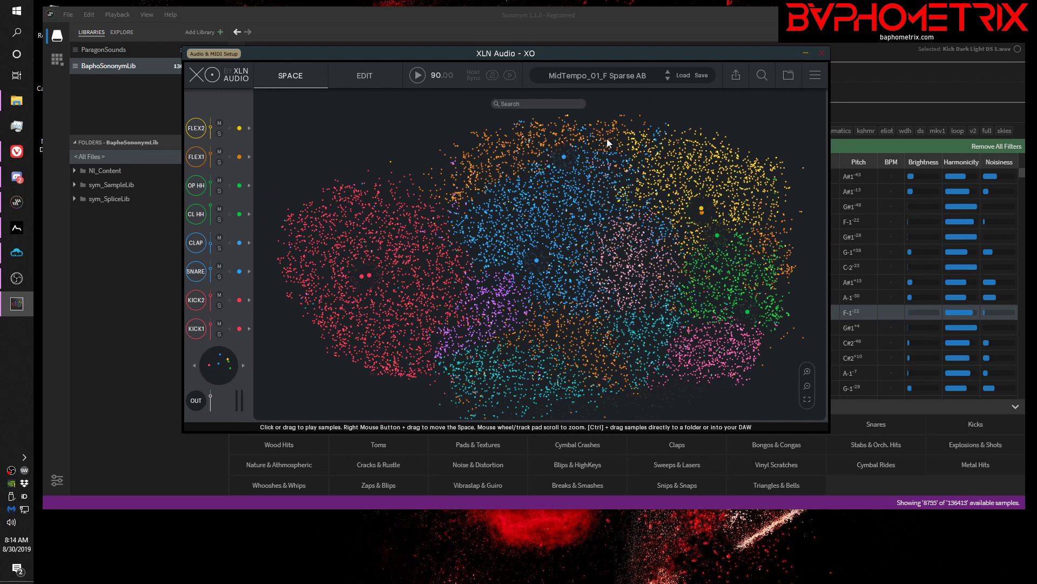
Switch back to Sononym and look through the kick results down to the Cymatics kicks in sym_SampleLib/Drums 808s
click(591, 15)
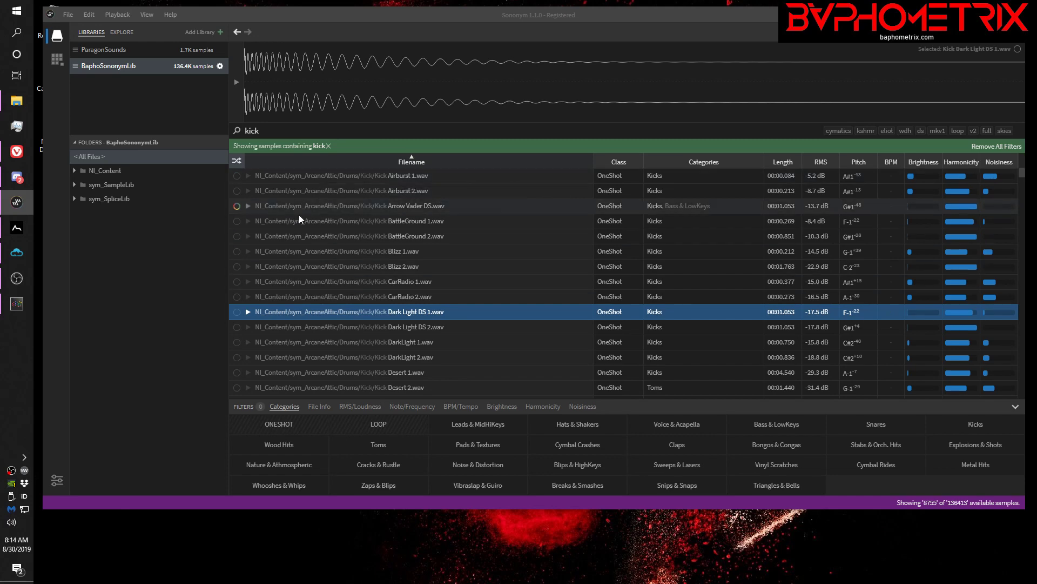
scroll(345, 251, down, 5)
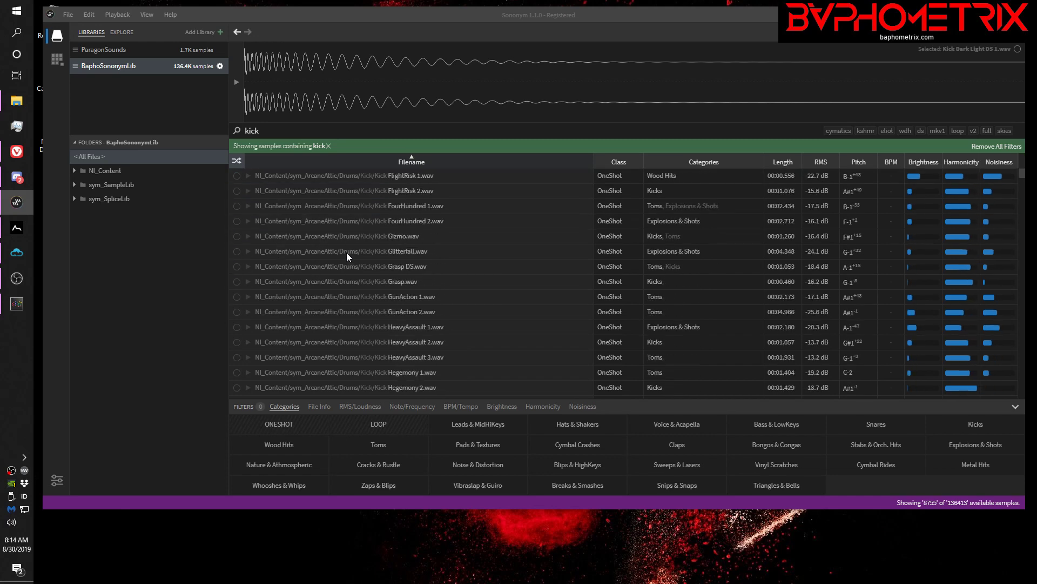
scroll(346, 251, down, 10)
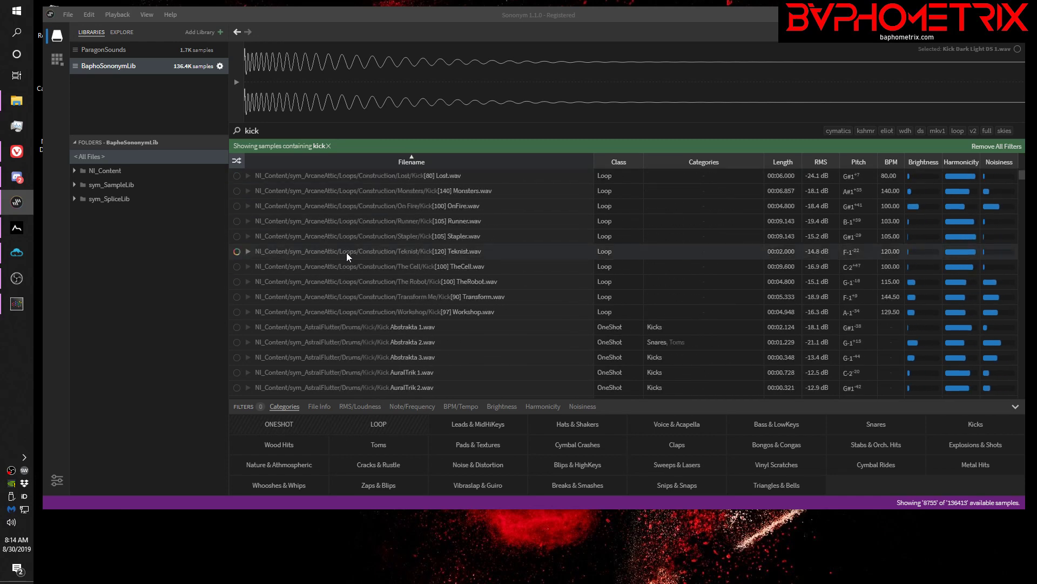
scroll(346, 251, down, 10)
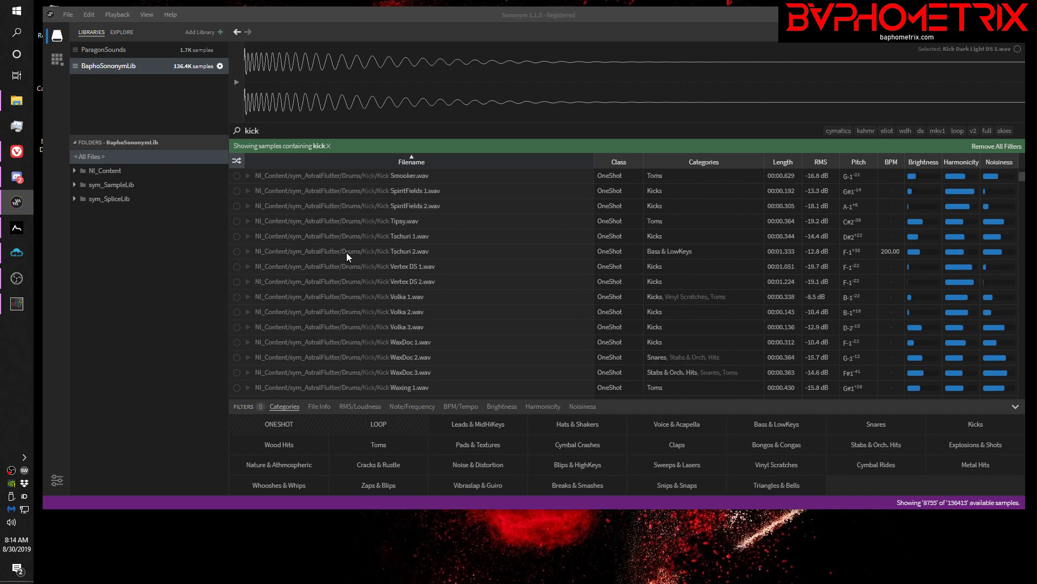
scroll(346, 252, down, 10)
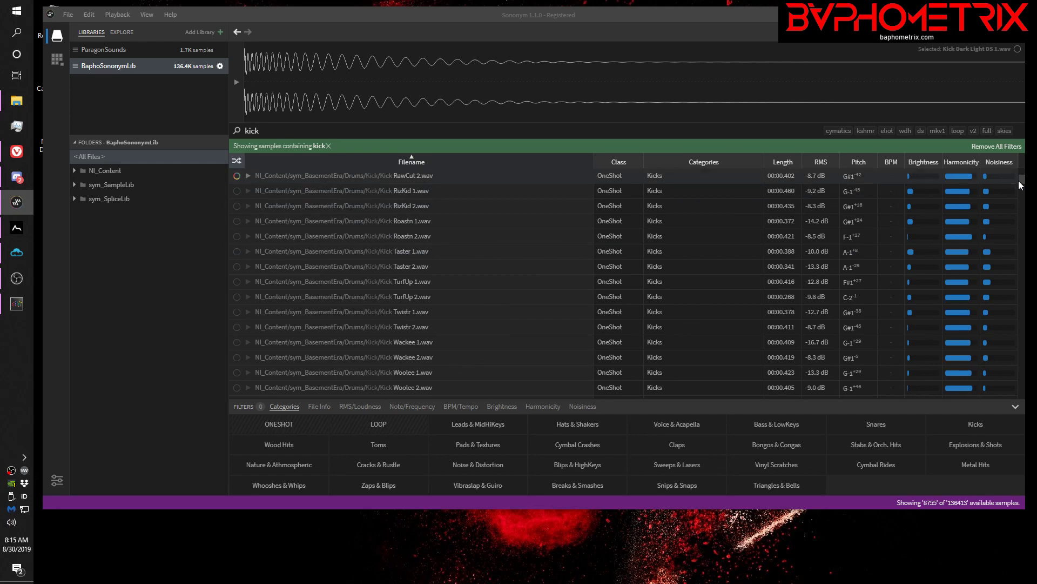
drag(1021, 184, 1026, 355)
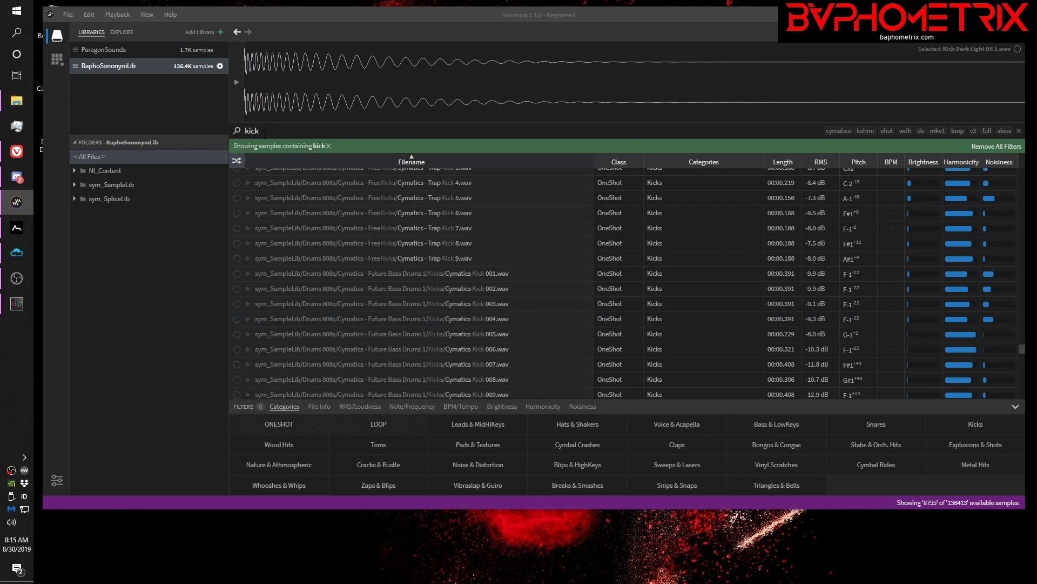
Clear the kick search, and run a similarity search on Kick Eliot 5 V19.wav before exiting it
click(329, 146)
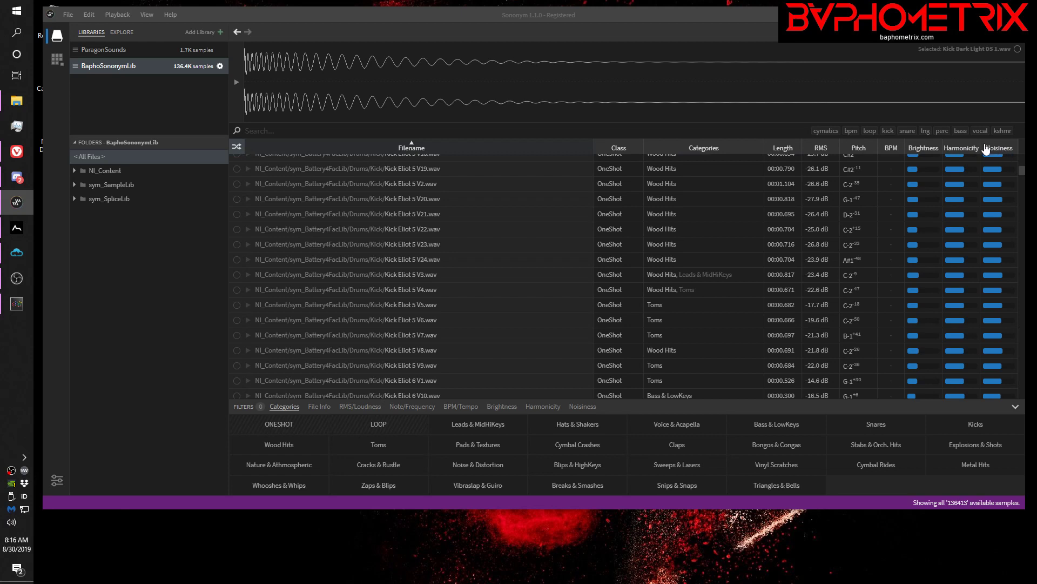
click(241, 169)
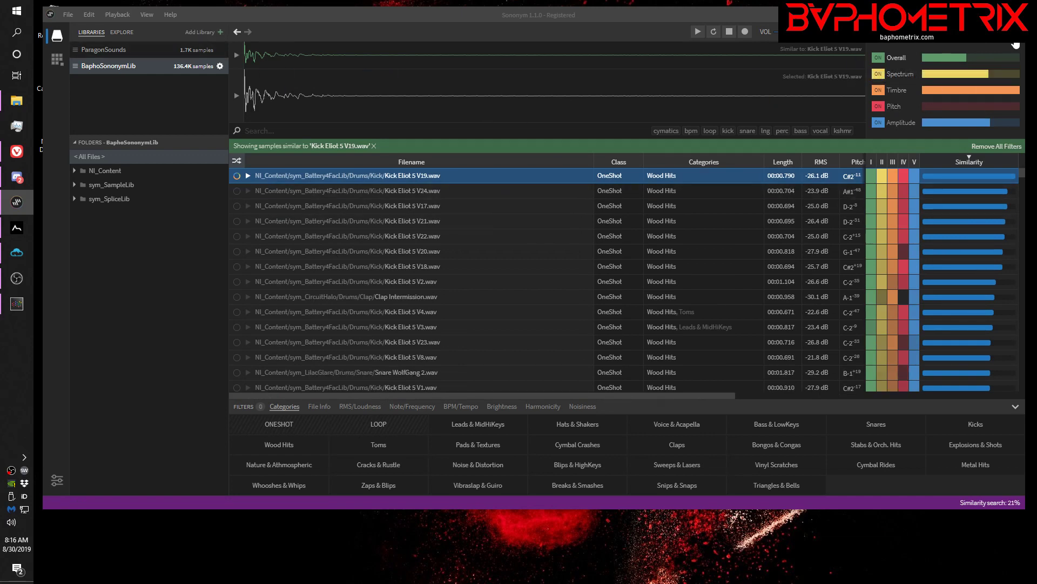
click(1017, 47)
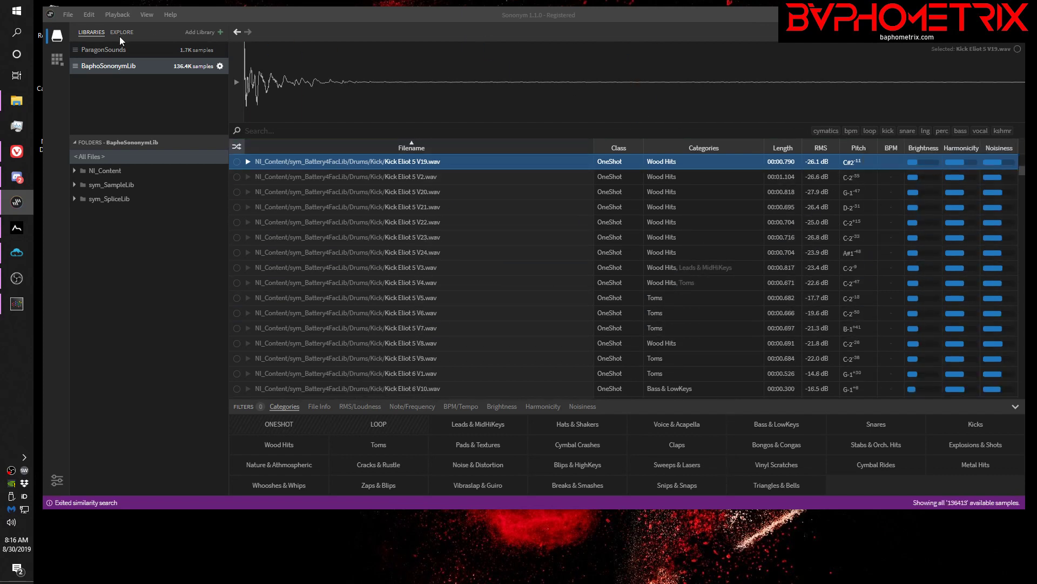
Switch Sononym to the light color theme in the display preferences and view the sample library with it
click(145, 15)
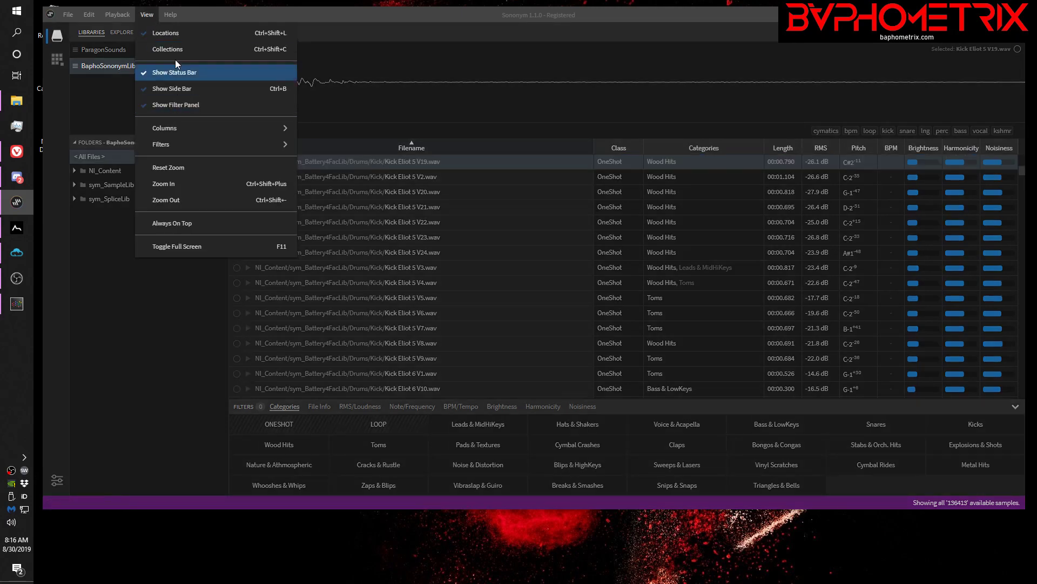
mouse_move(68, 16)
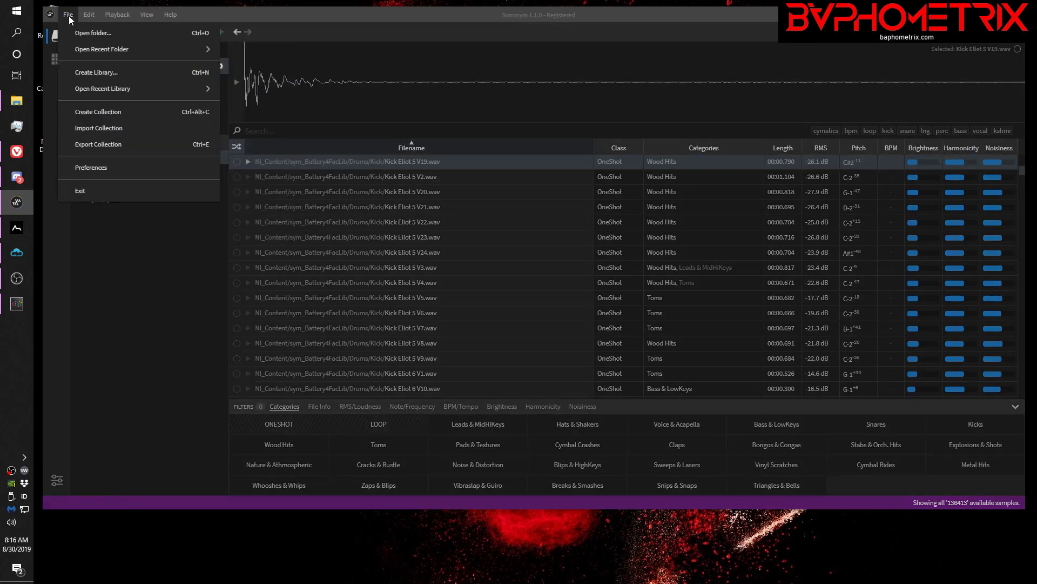
click(92, 168)
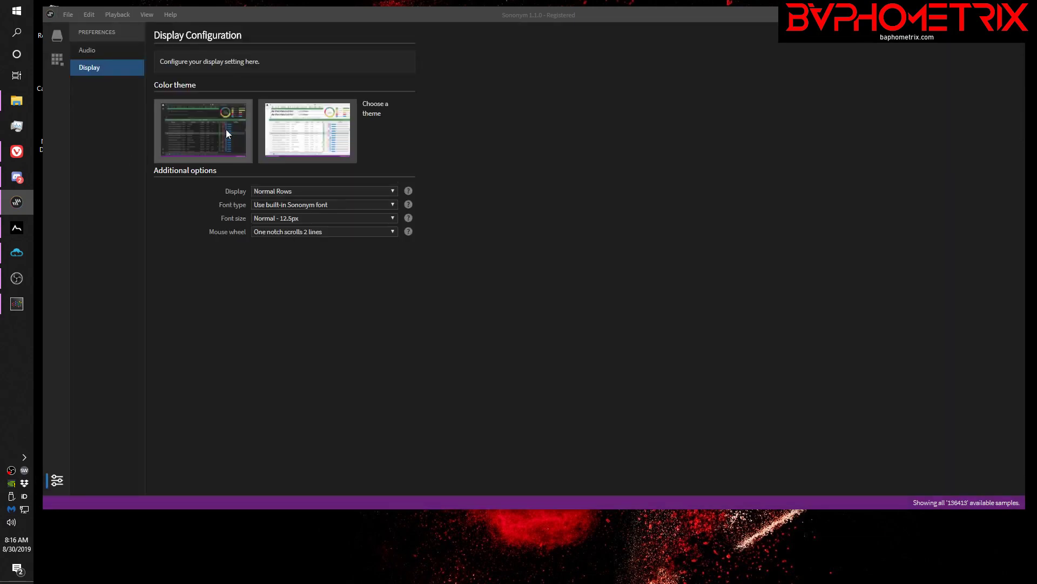
click(290, 137)
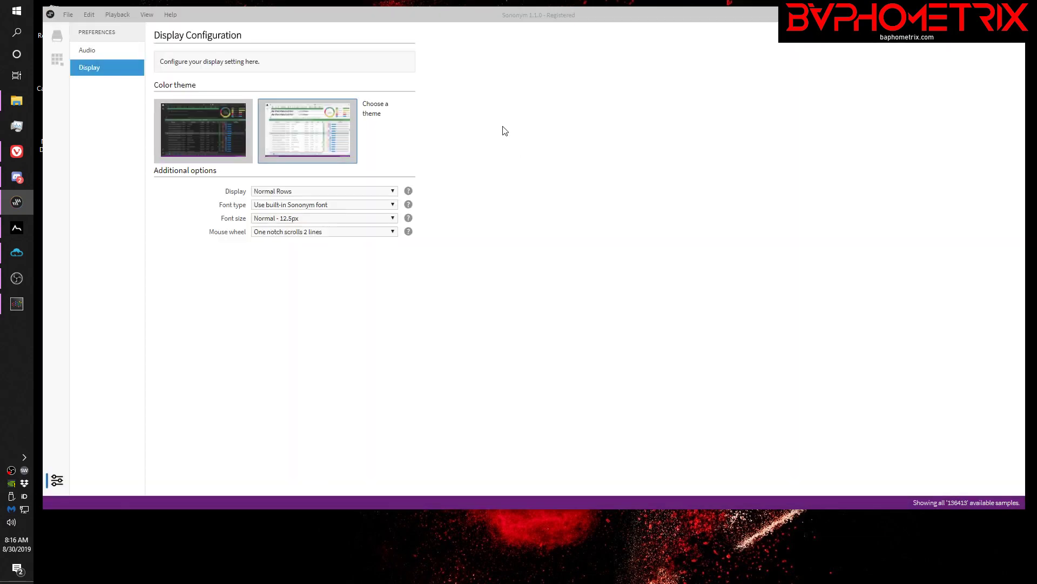
click(58, 36)
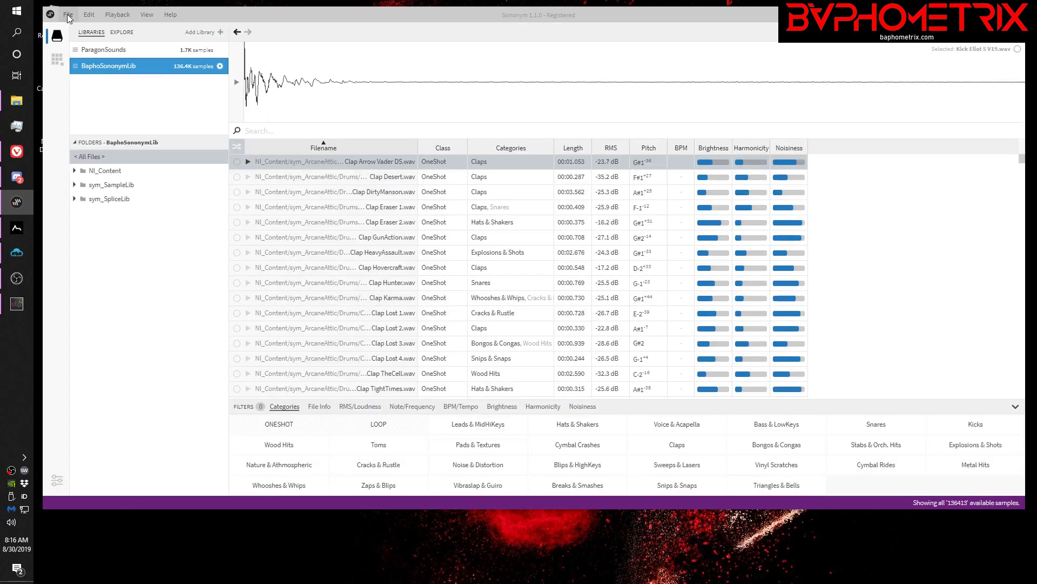
Restore Sononym's dark color theme and widen the library's Filename column to show the full sample paths
click(68, 16)
click(94, 166)
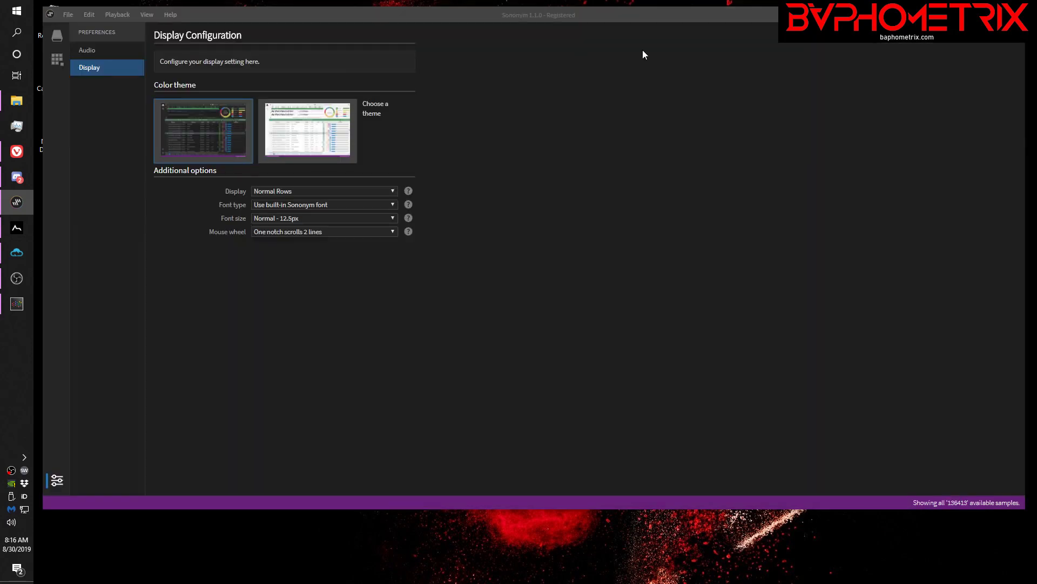
click(56, 37)
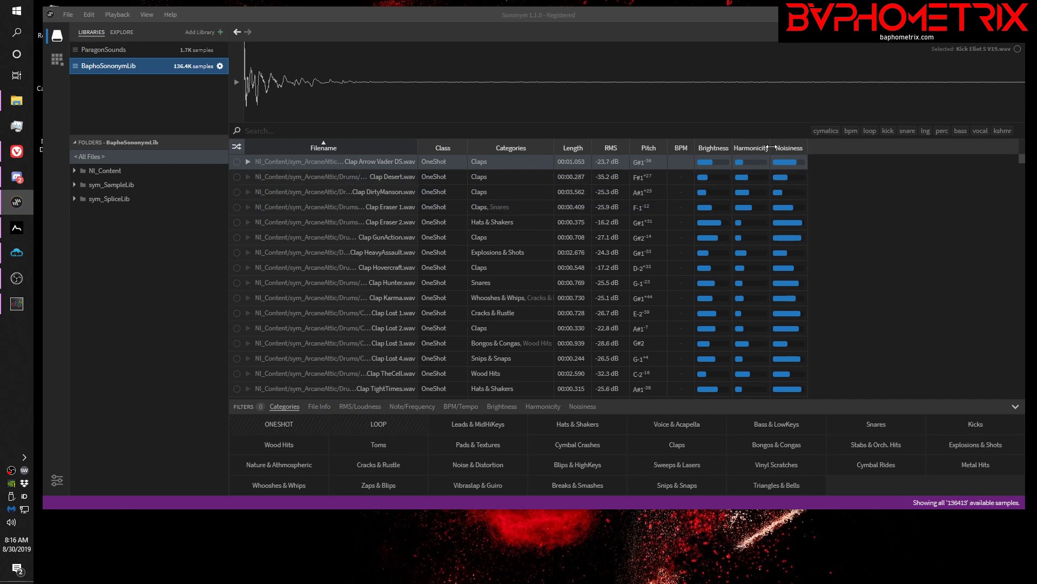
drag(419, 155, 627, 163)
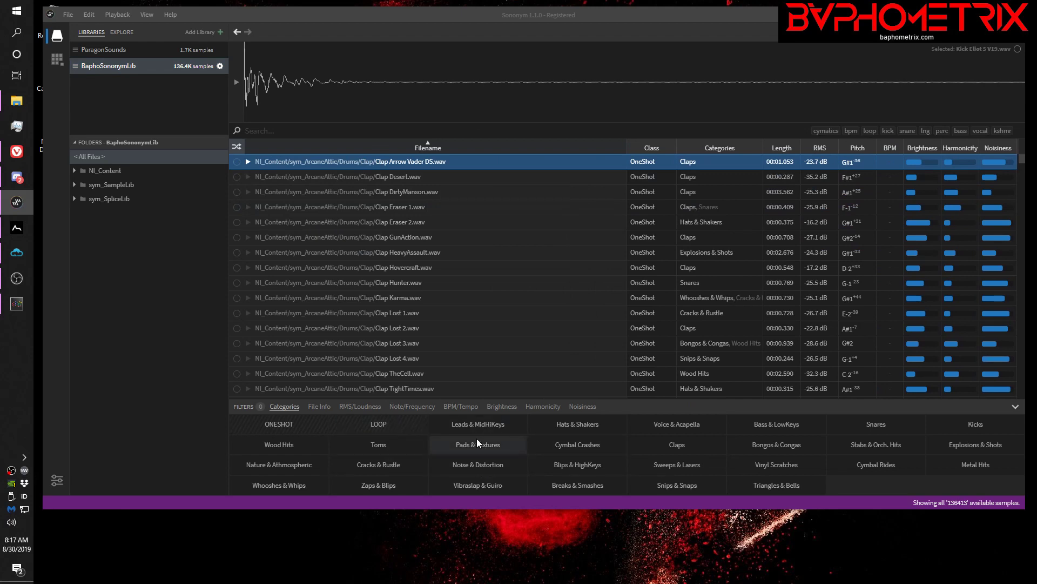
Filter the library by the OneShot class, and replace that filter with Loop
click(280, 424)
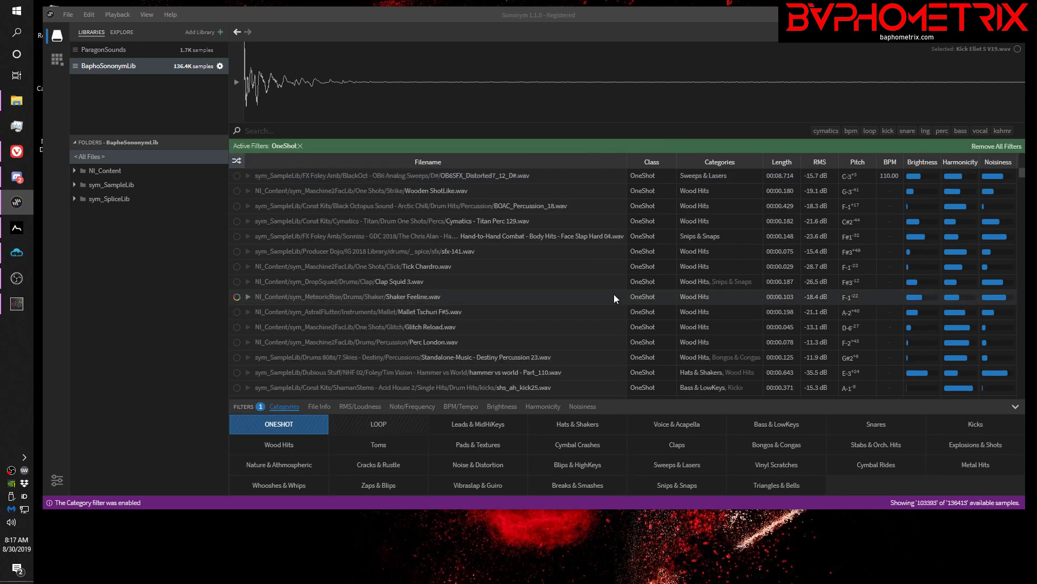
click(372, 429)
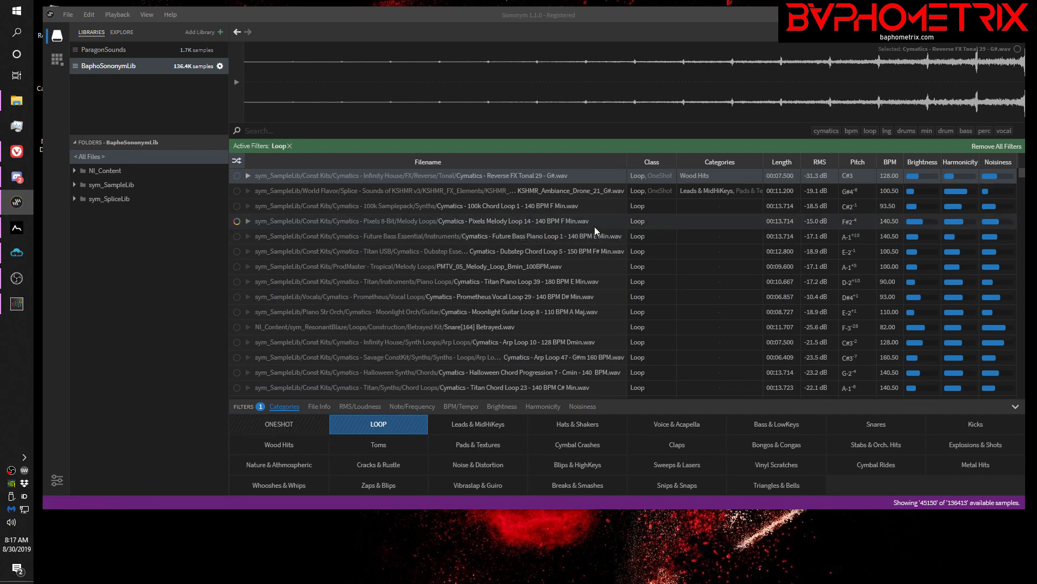
Widen the Filename column further and audition MIC_CHECK_ONE_TWO_Synth_90_Gm.wav from the loop results
drag(1022, 172, 1017, 287)
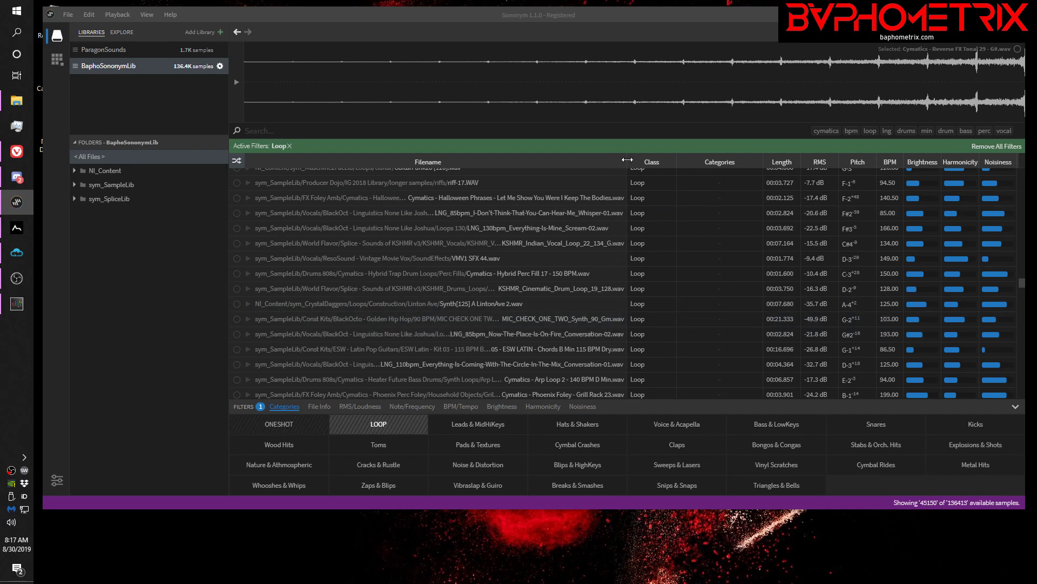
drag(628, 160, 738, 161)
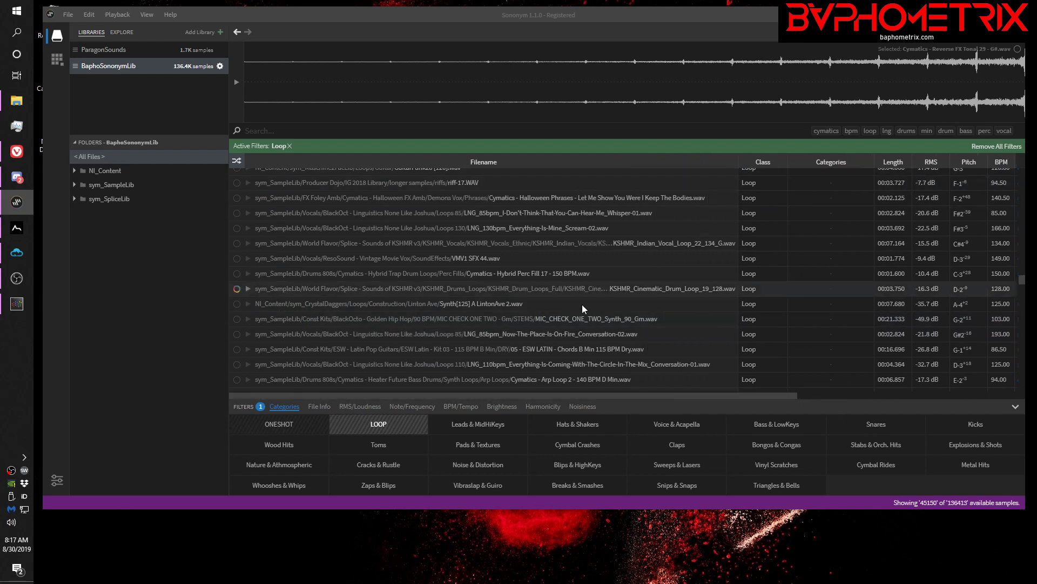
click(406, 322)
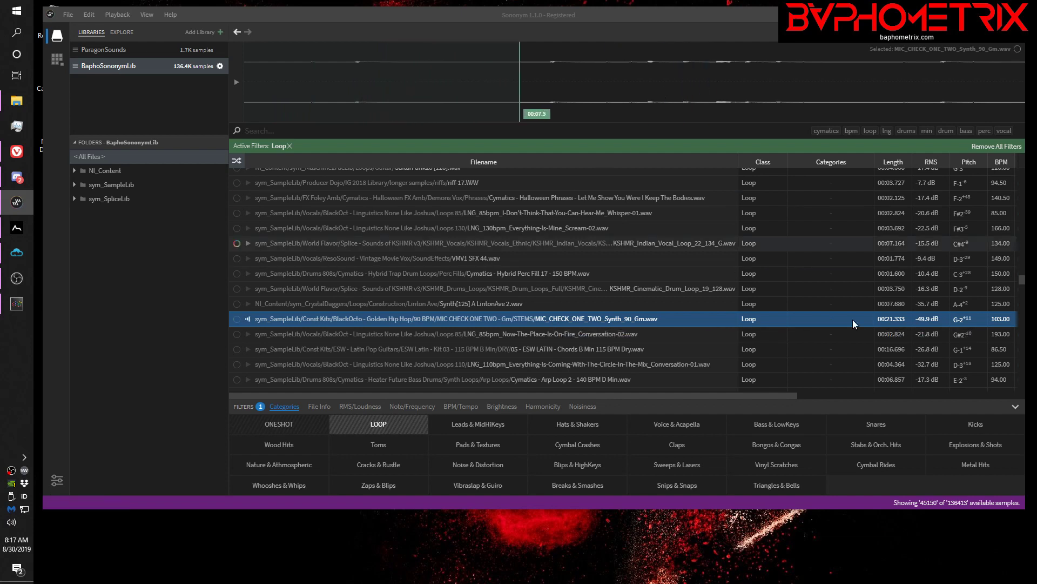
Remove all active filters and examine the class/category assignment options available for Clap Eraser 1.wav
click(1008, 152)
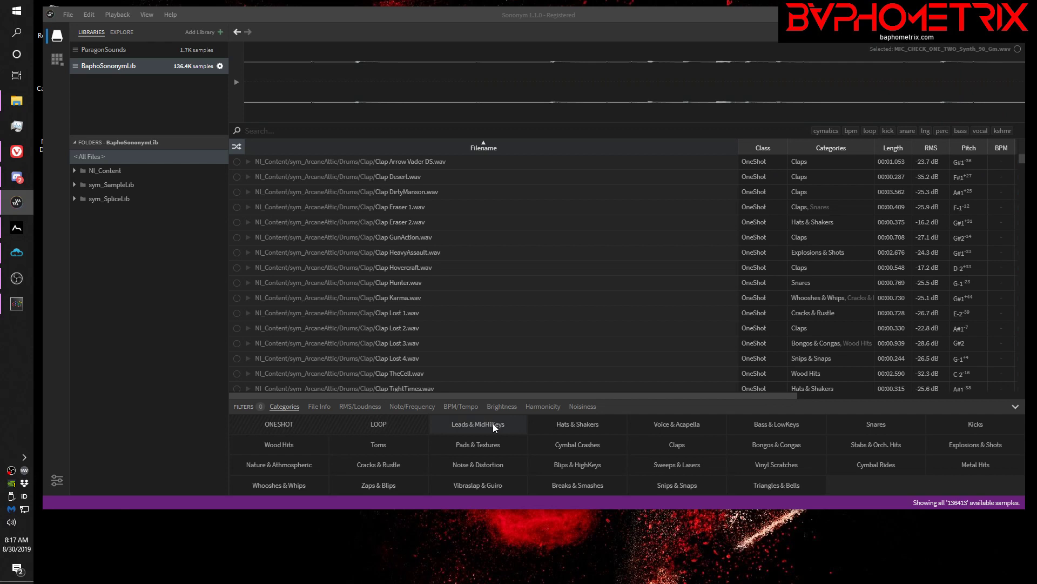
right_click(406, 206)
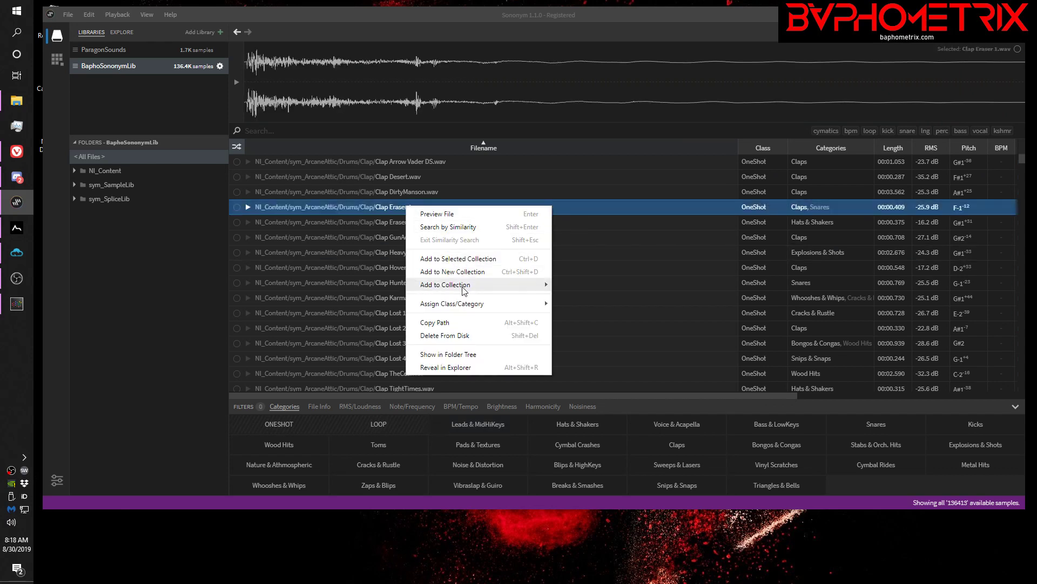
mouse_move(474, 309)
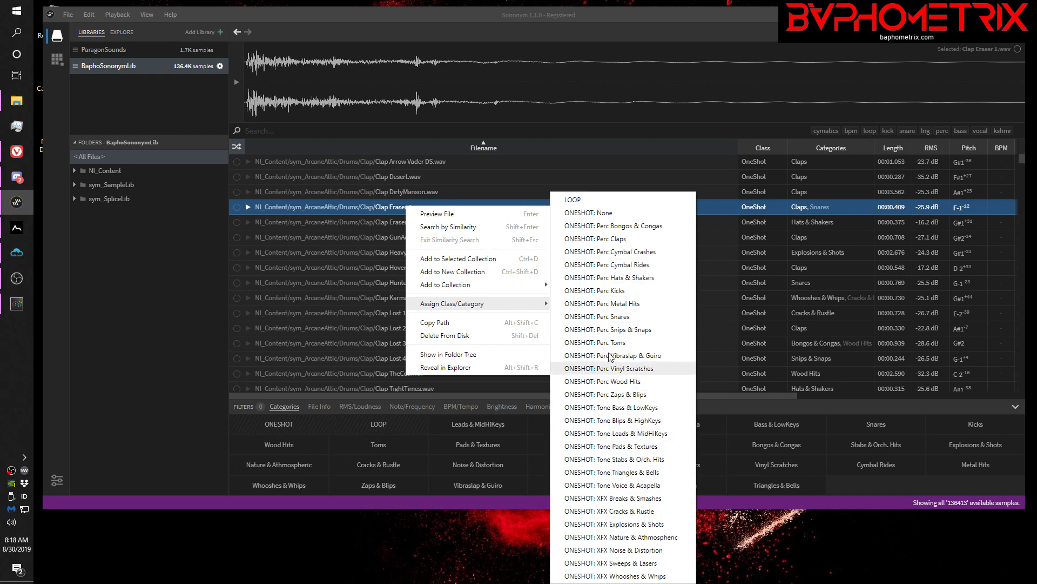
click(637, 506)
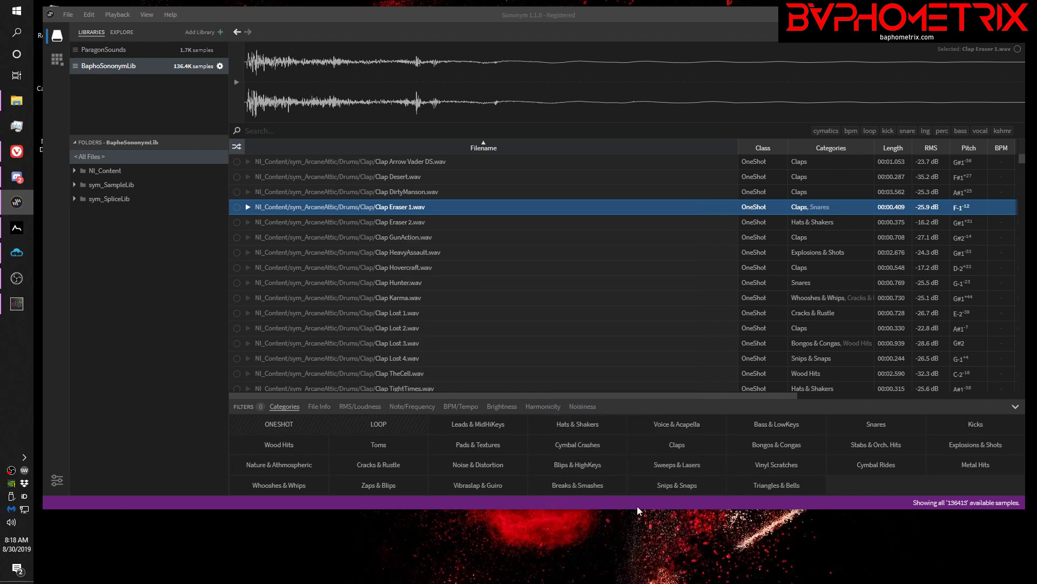
right_click(384, 206)
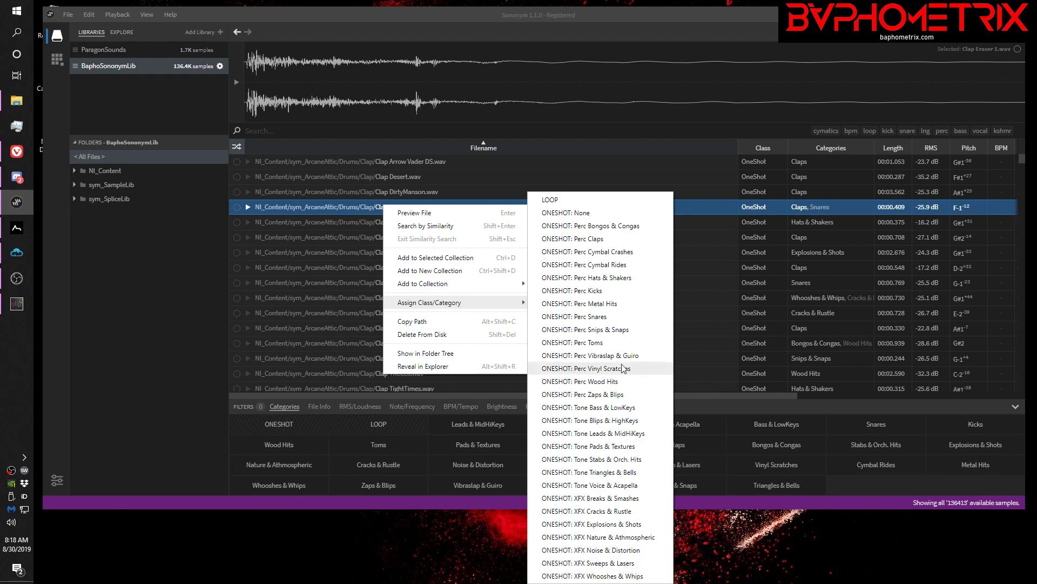
click(695, 19)
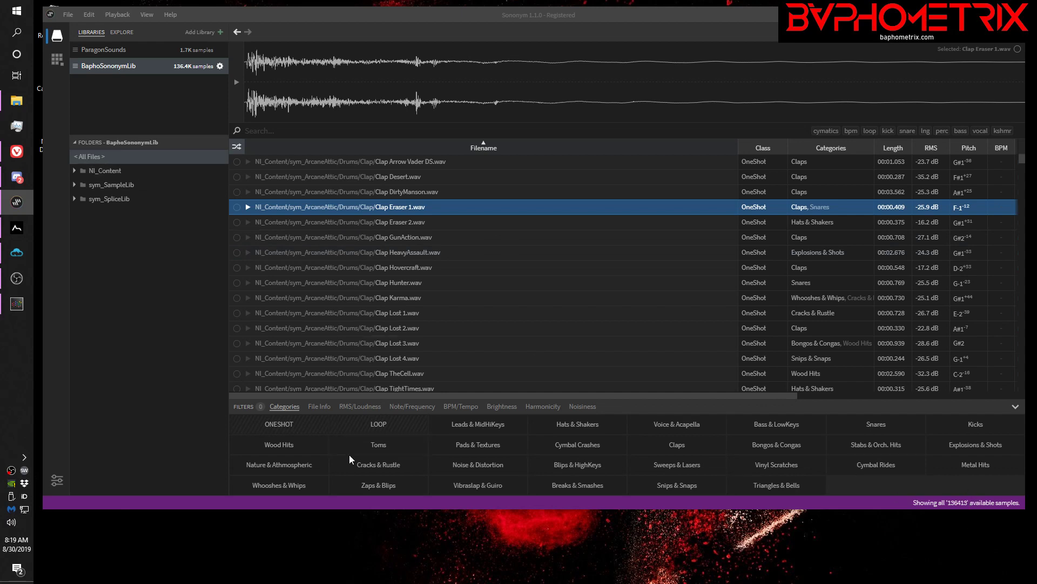
Filter the library by Whooshes & Whips and audition the results from SFX Pandemic 2.wav through Cymatics - Nails Assorted Shake 38.wav
click(292, 483)
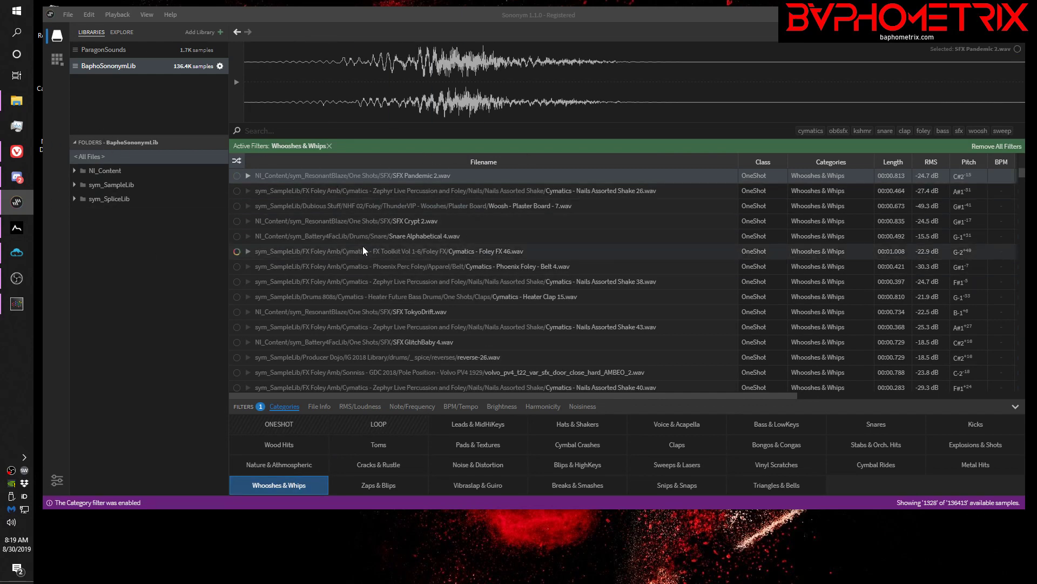
click(362, 176)
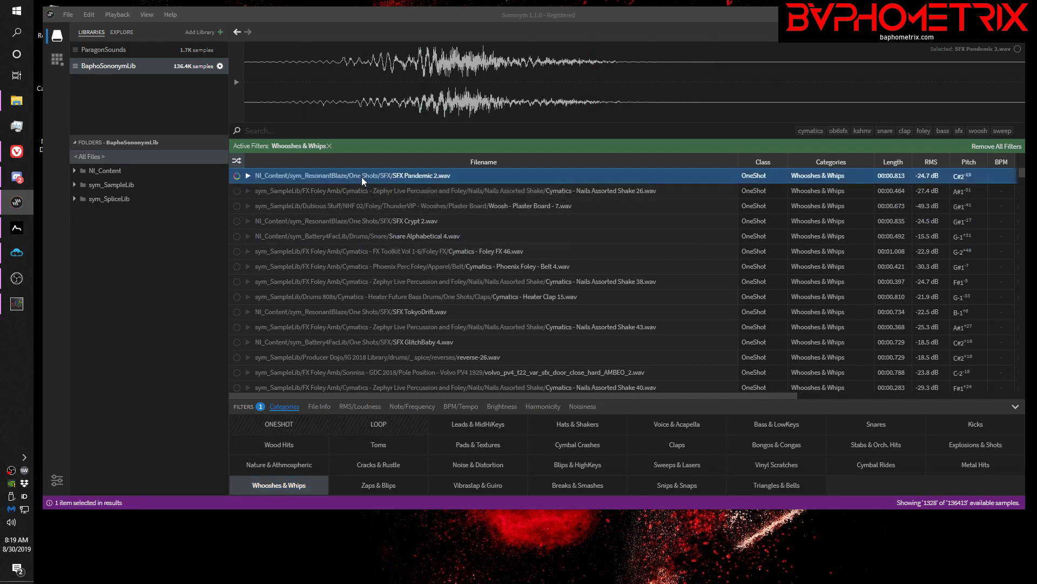
key(Down)
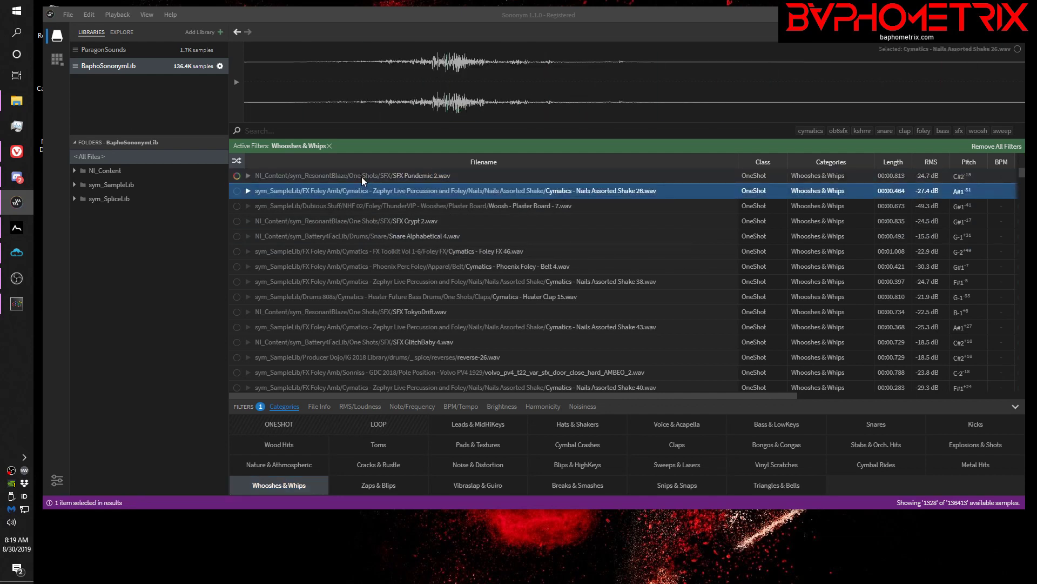
key(Down)
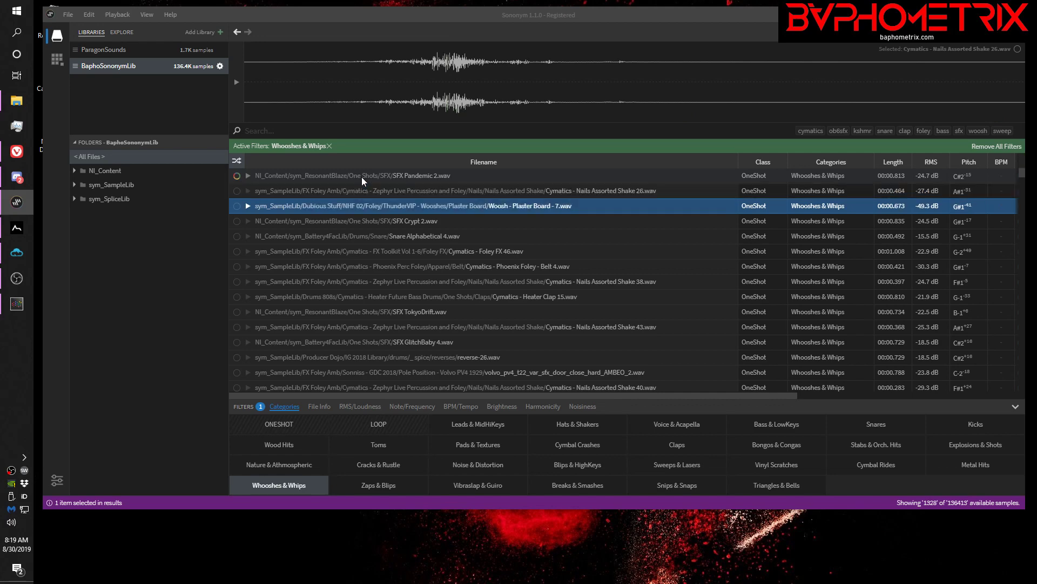
key(Down)
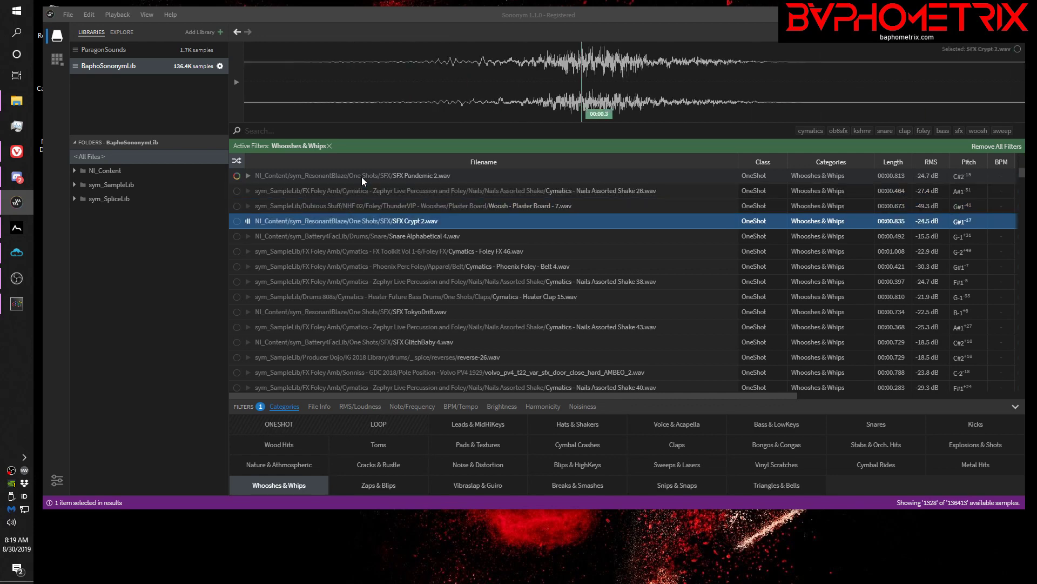
key(Down)
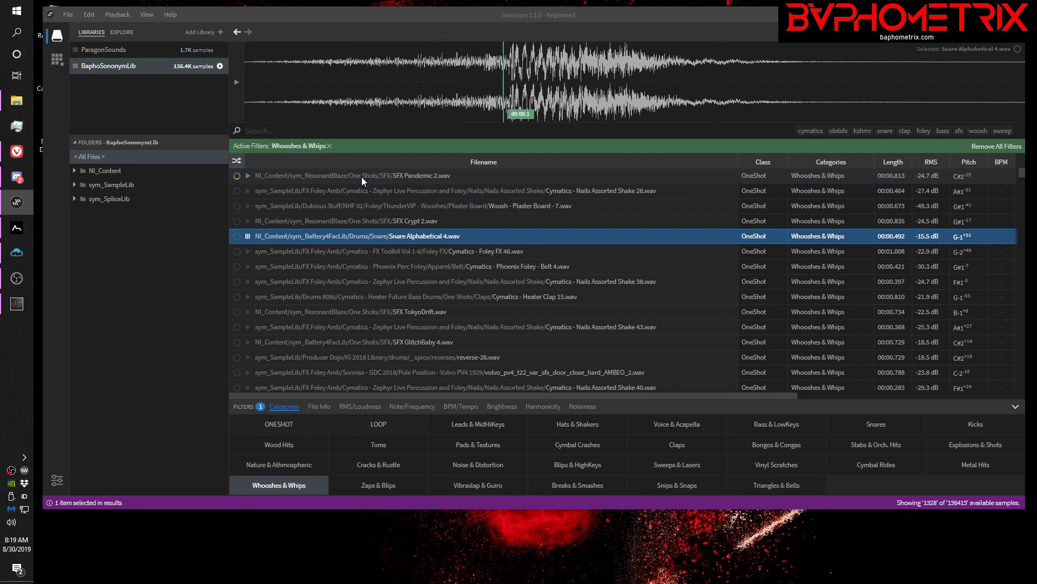
key(Down)
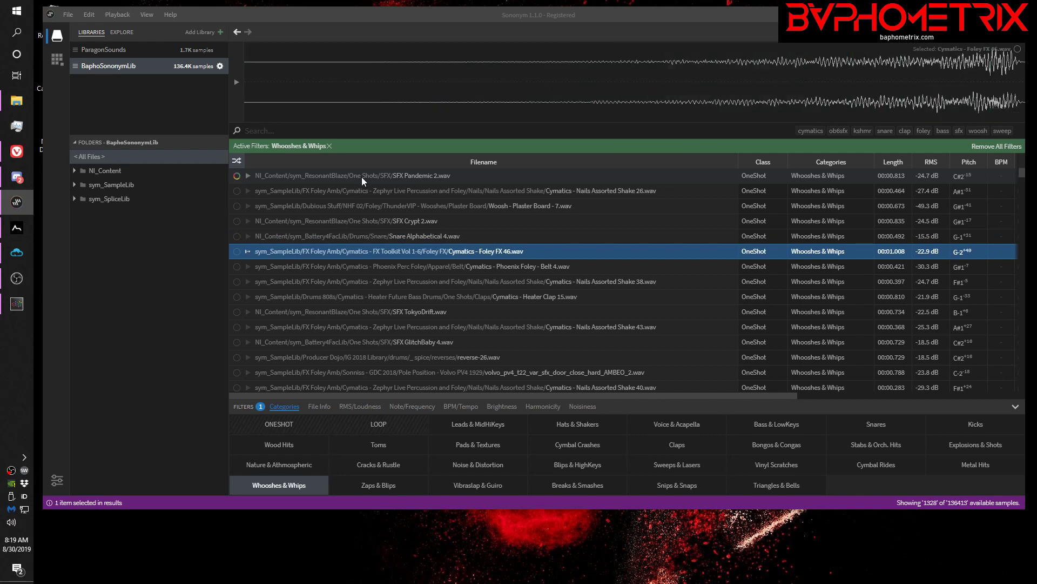
key(Down)
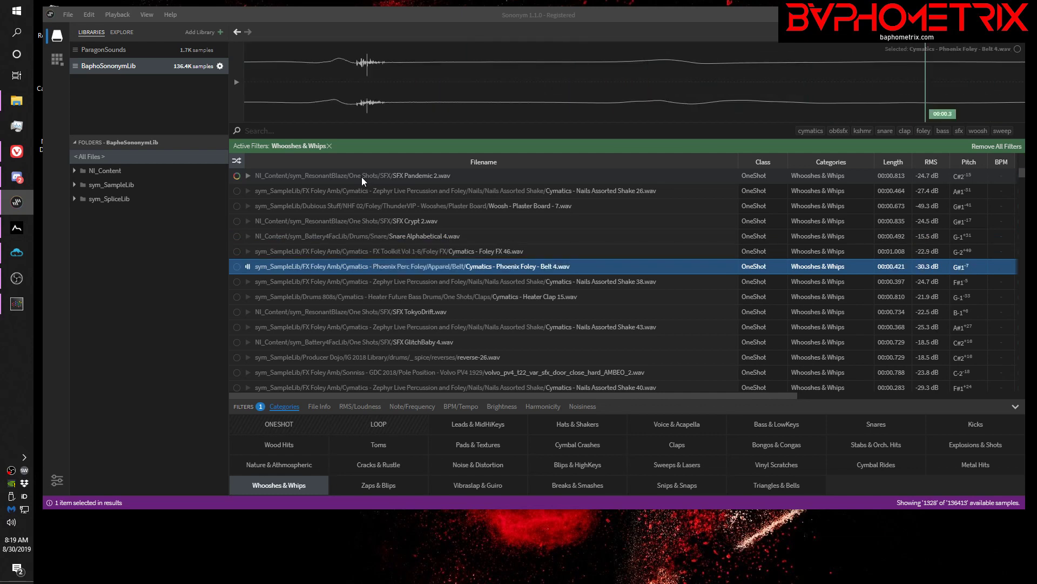
key(Down)
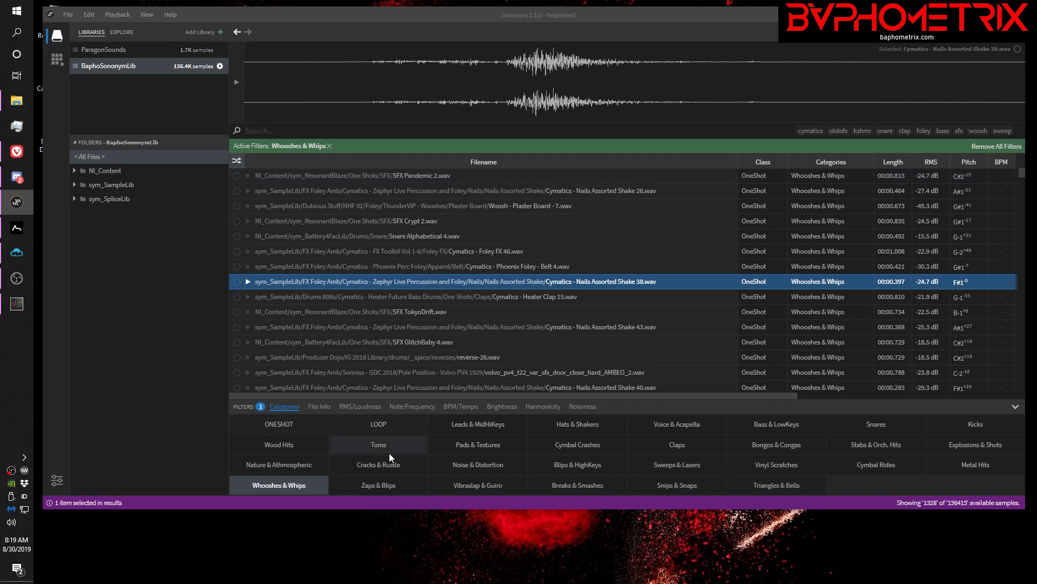
Switch the category filter to Nature & Athmospheric and audition the first three results, through Cymatics - Titan White Noise Up 12 - 150 BPM.wav
click(312, 465)
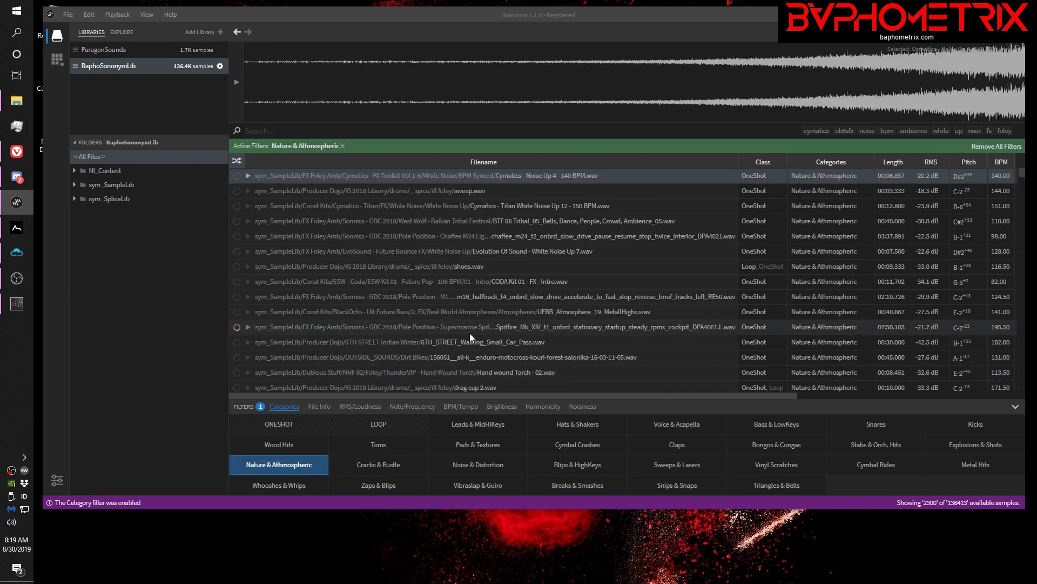
click(446, 177)
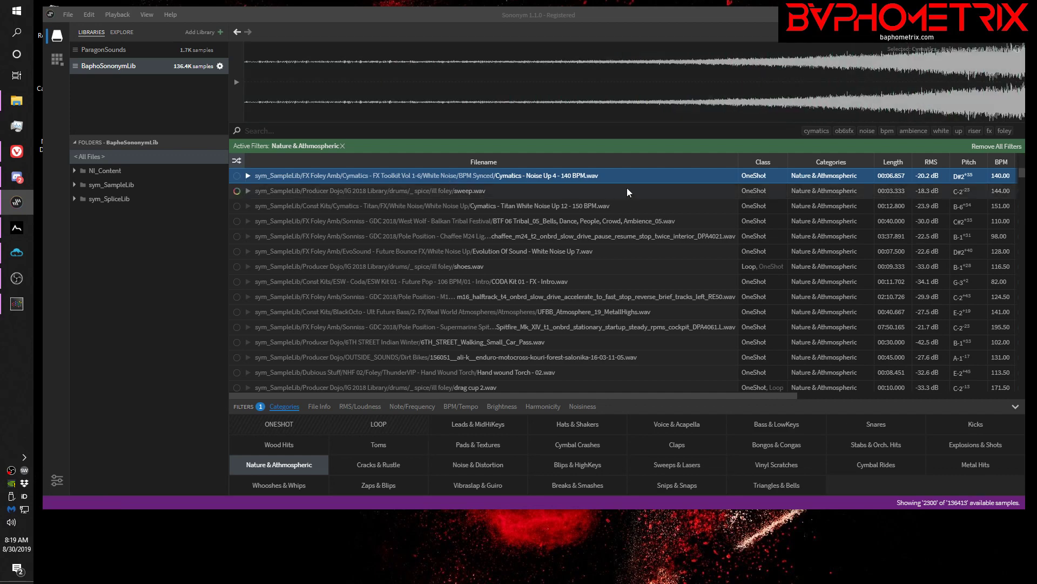
click(496, 192)
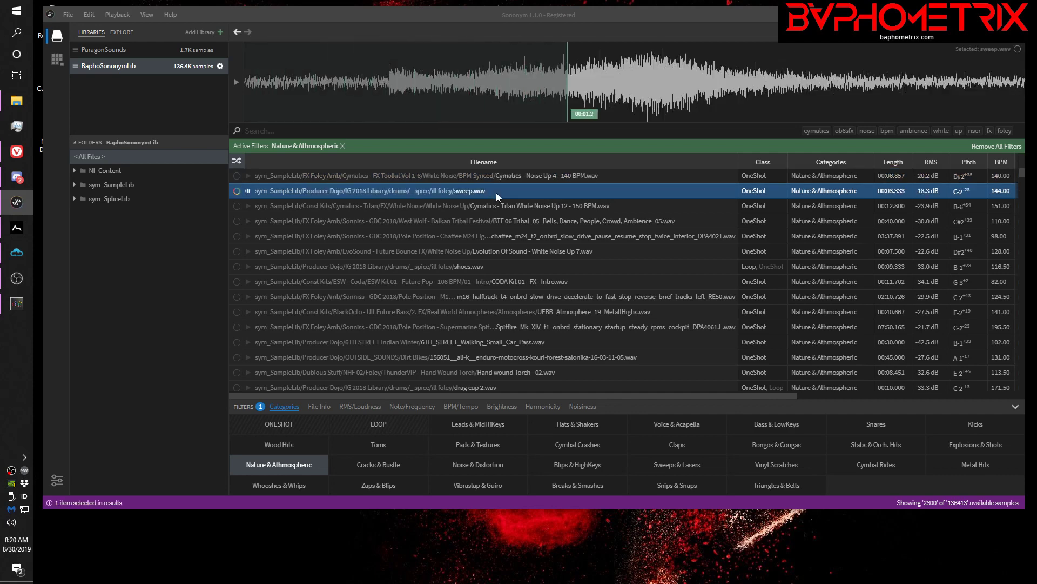
key(Down)
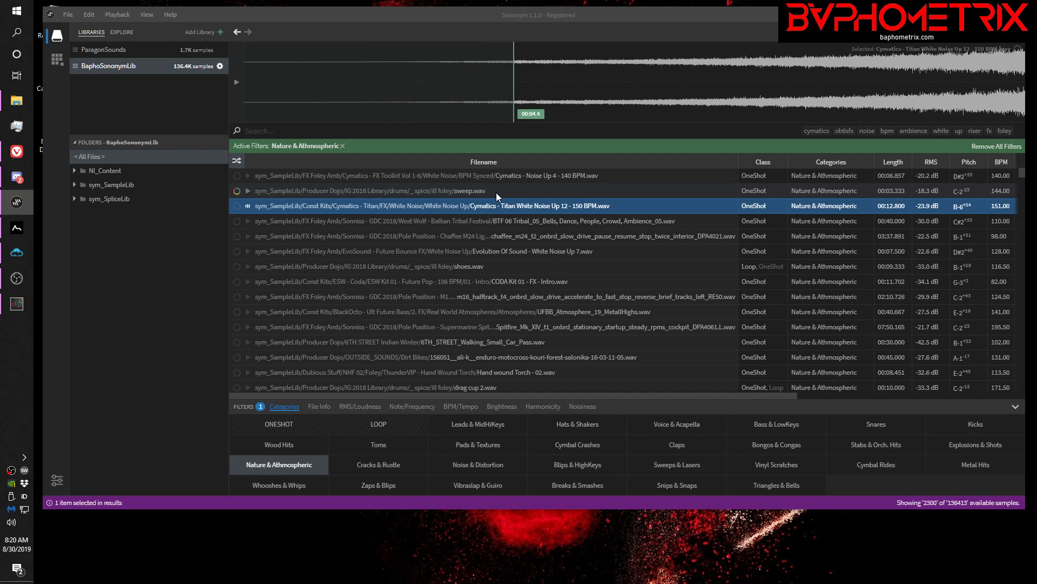
Audition BTF 06 Tribal_05_Bells, Dance, People, Crowd, Ambience_05.wav, skipping playback ahead to several points in its waveform
key(Down)
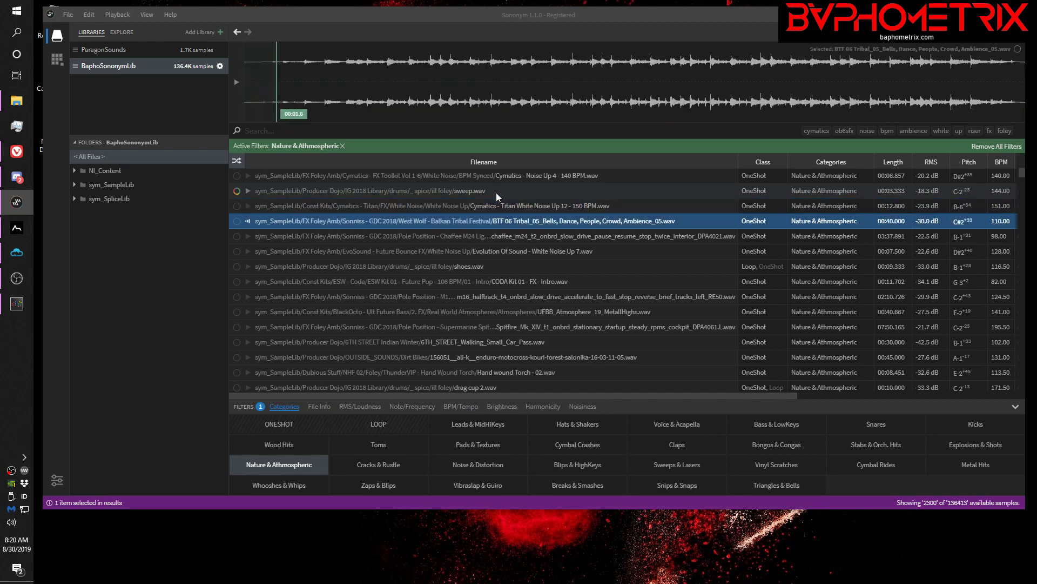
click(586, 85)
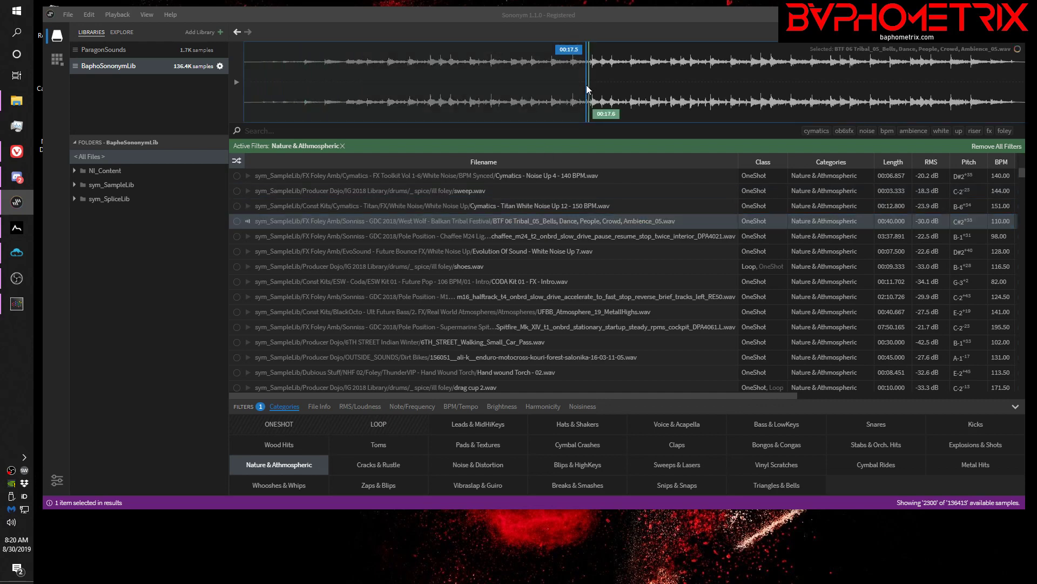
click(681, 80)
click(759, 81)
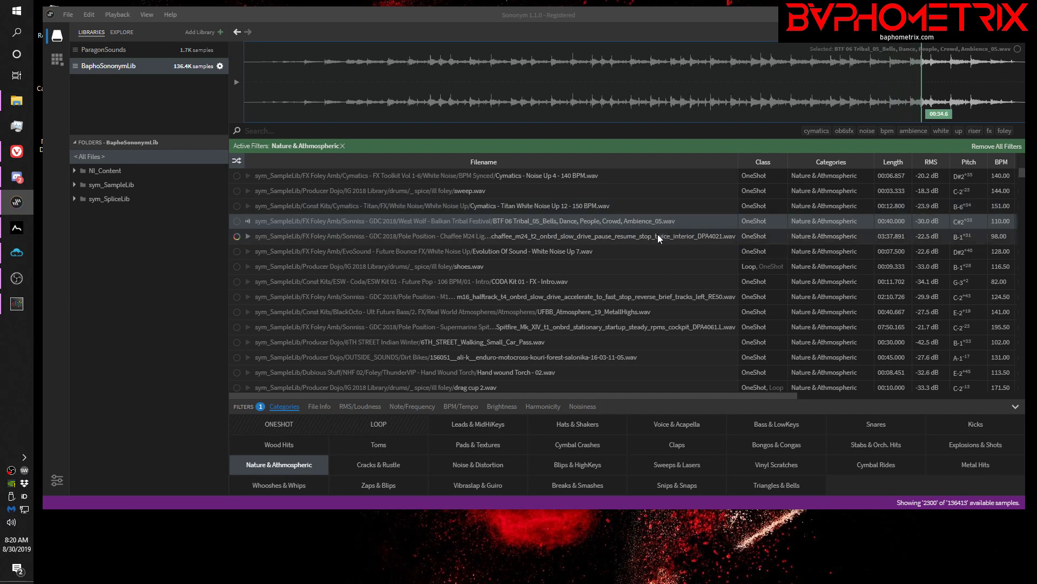
Audition the Chaffee M24 interior recording at several points in its waveform, followed by Evolution Of Sound - White Noise Up 7.wav
click(638, 235)
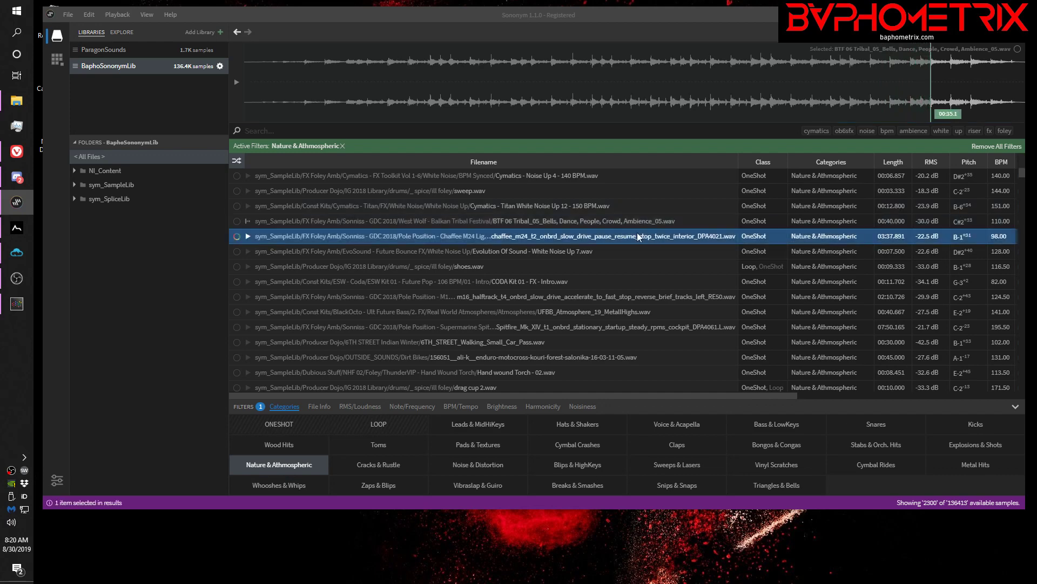
click(518, 239)
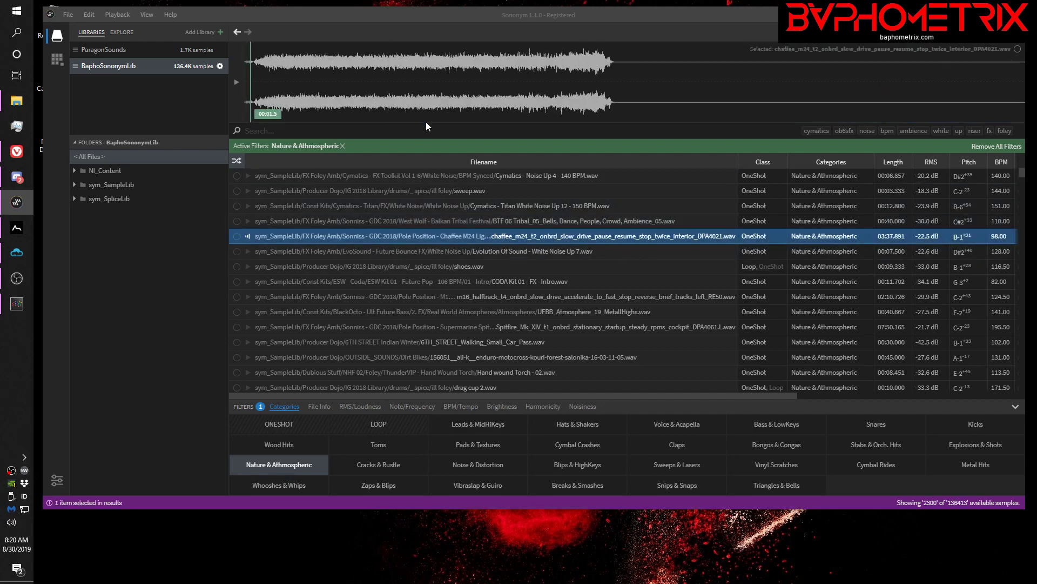
click(446, 86)
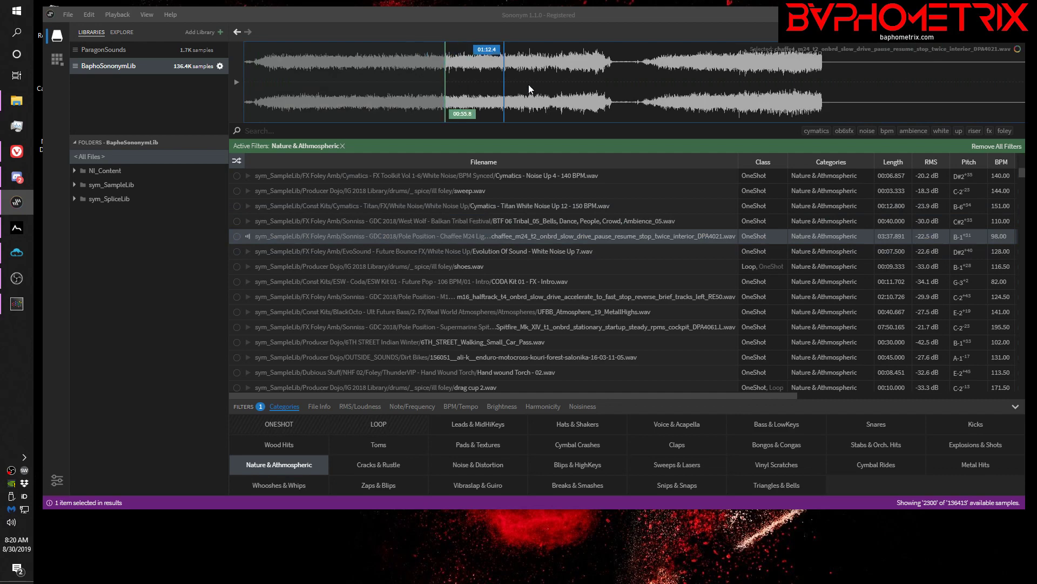
click(729, 71)
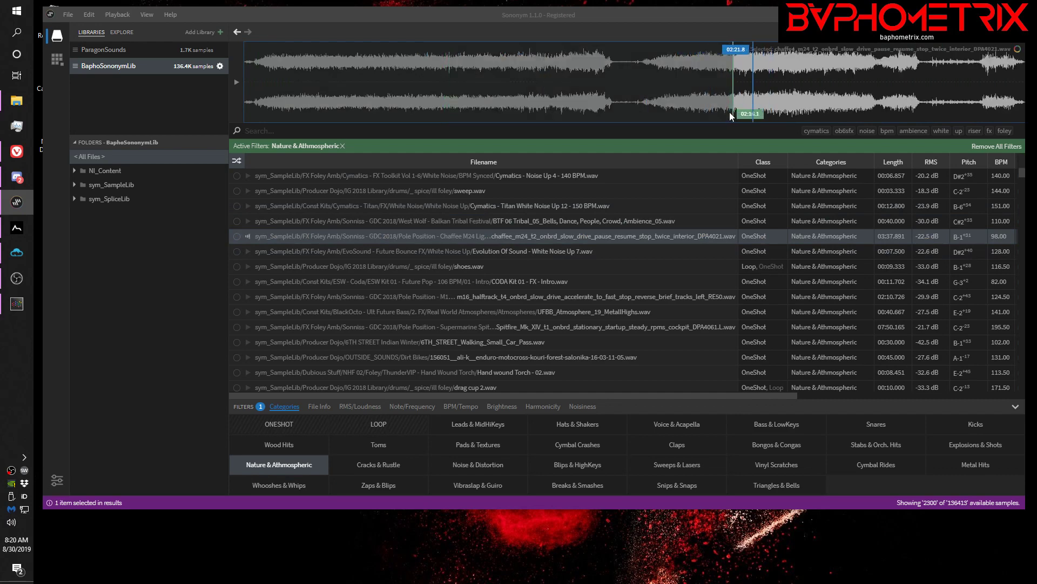
click(436, 251)
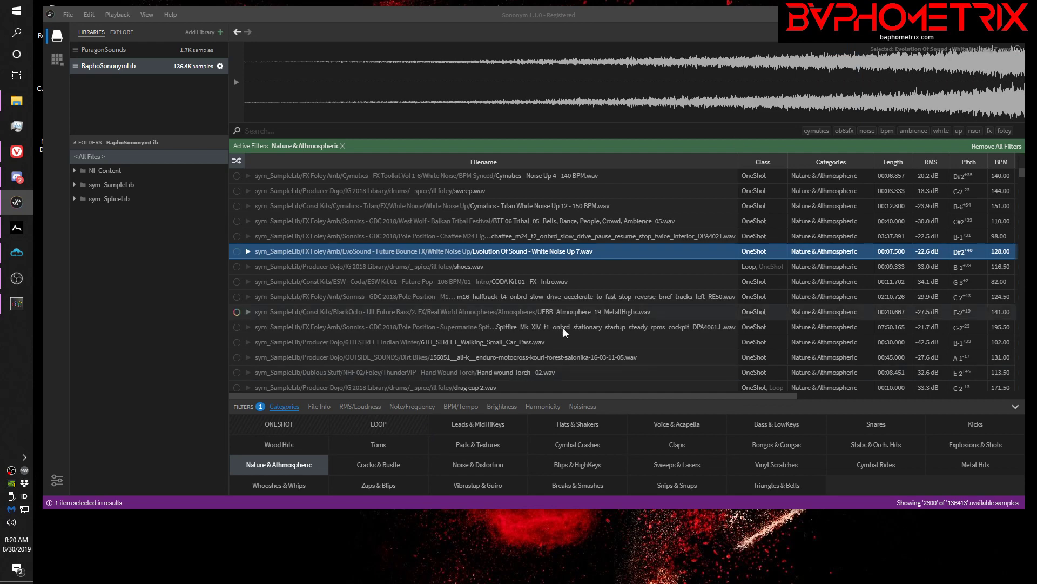
Filter the library by Blips & HighKeys and audition the results from Metal Krypt 4.wav through reverse-18.wav
click(575, 465)
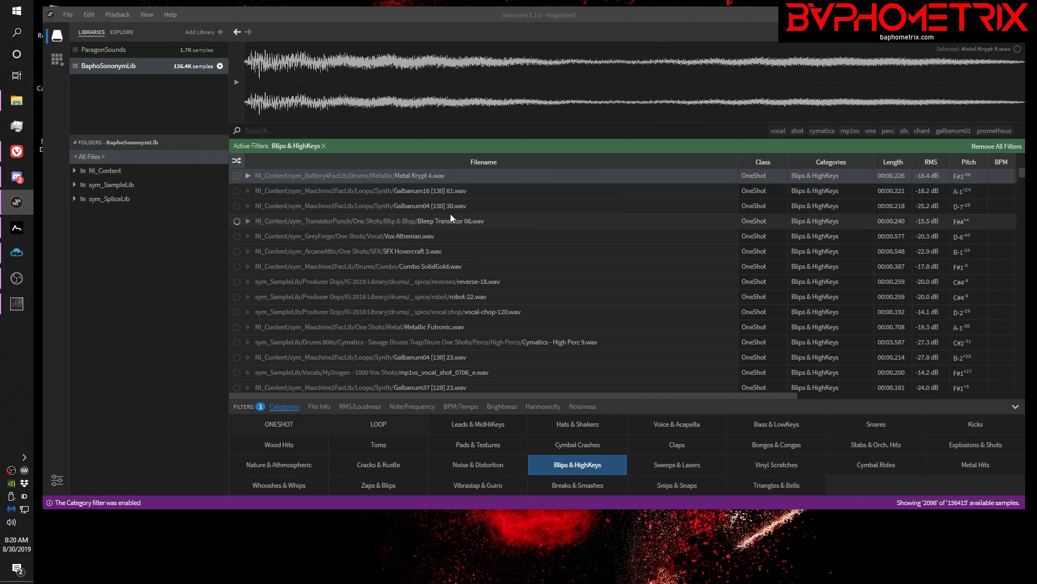
key(Down)
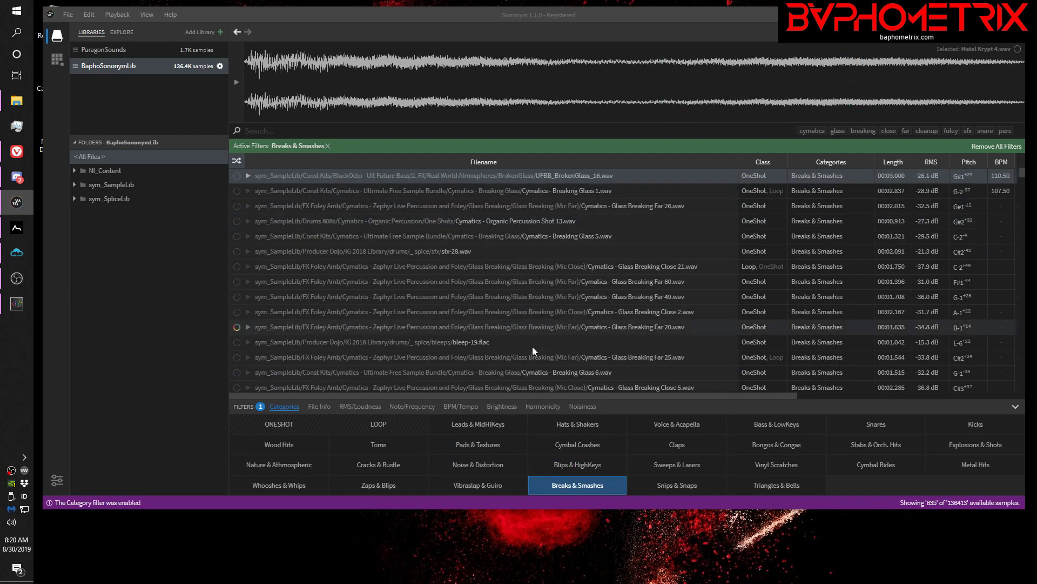
click(577, 465)
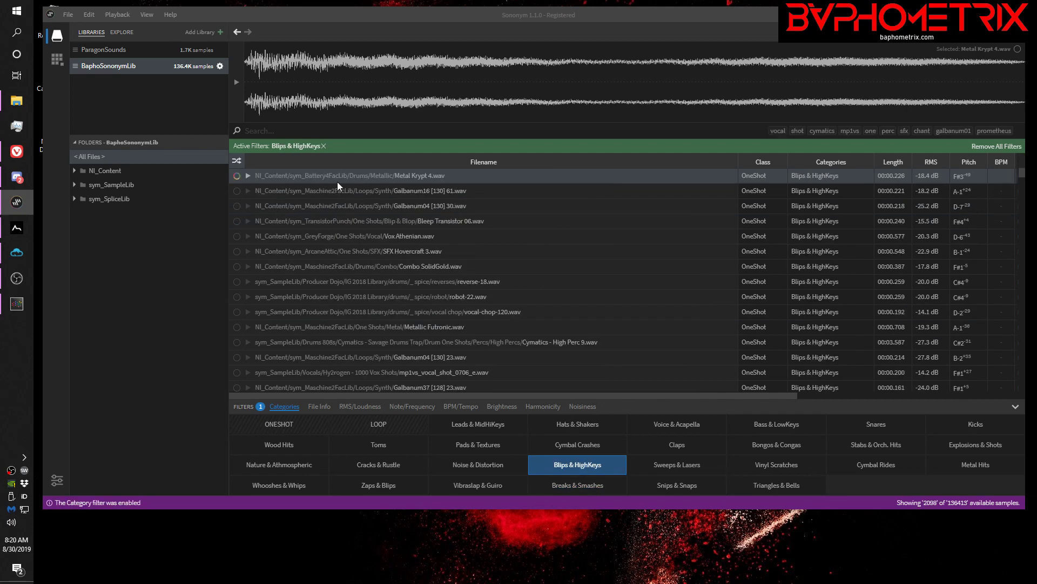
click(338, 180)
key(Down)
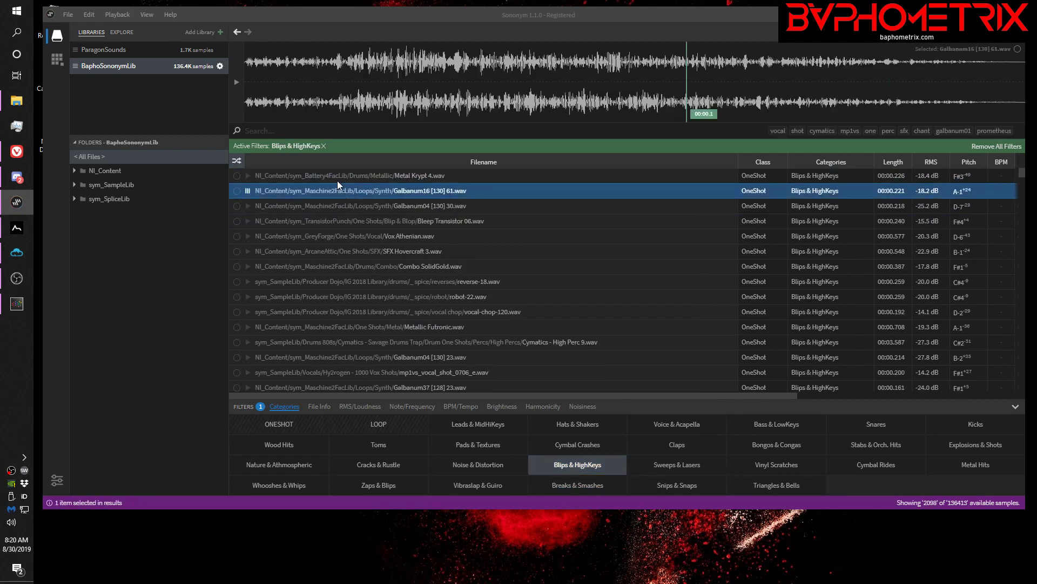
key(Down)
key(Down)
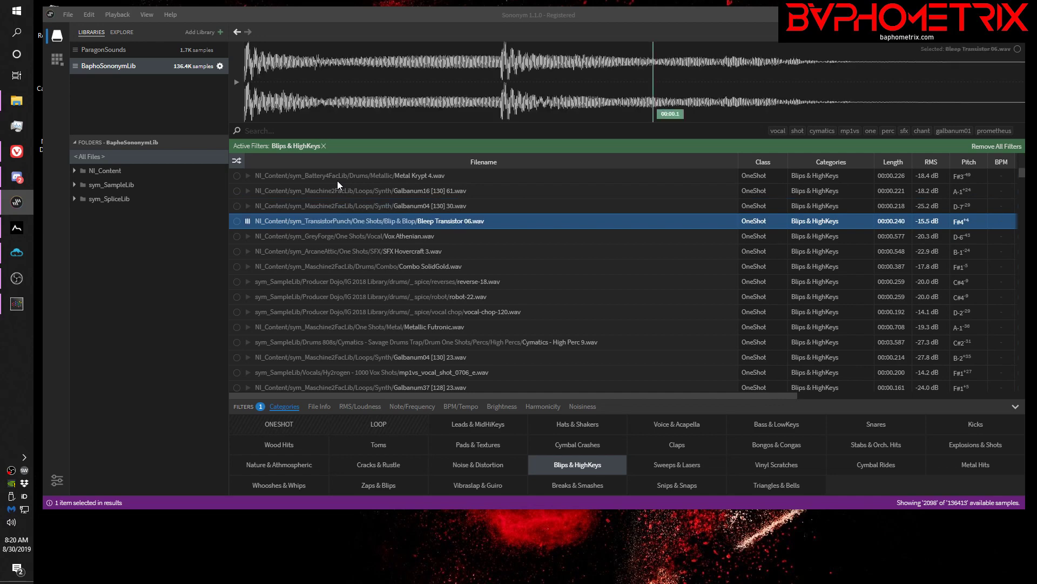
key(Down)
key(Down)
key(Down)
key(Down)
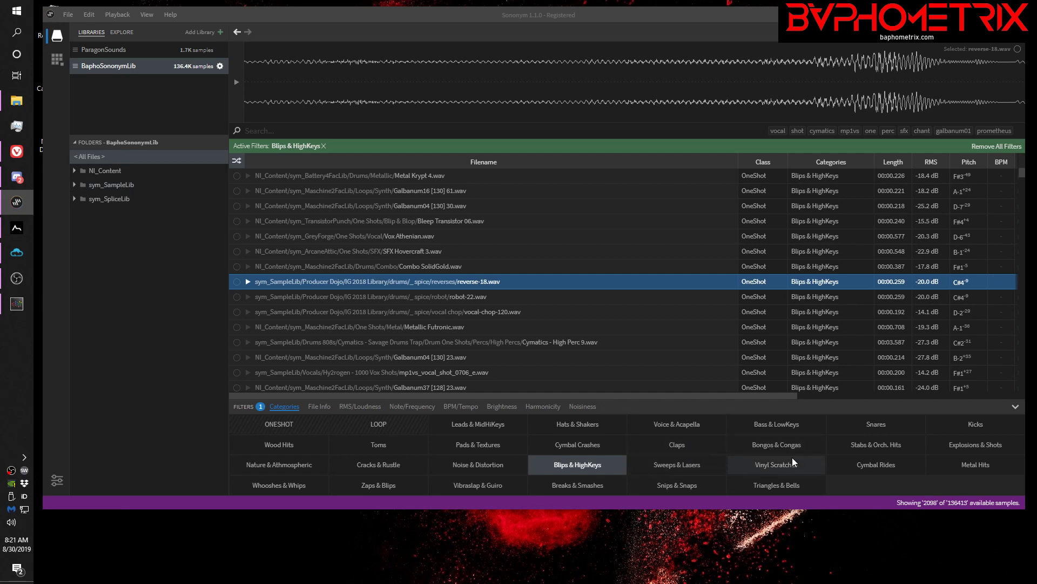
Switch the category filter to Bass & LowKeys and audition PMRDW2_Bass_Screecher_F.wav
click(770, 427)
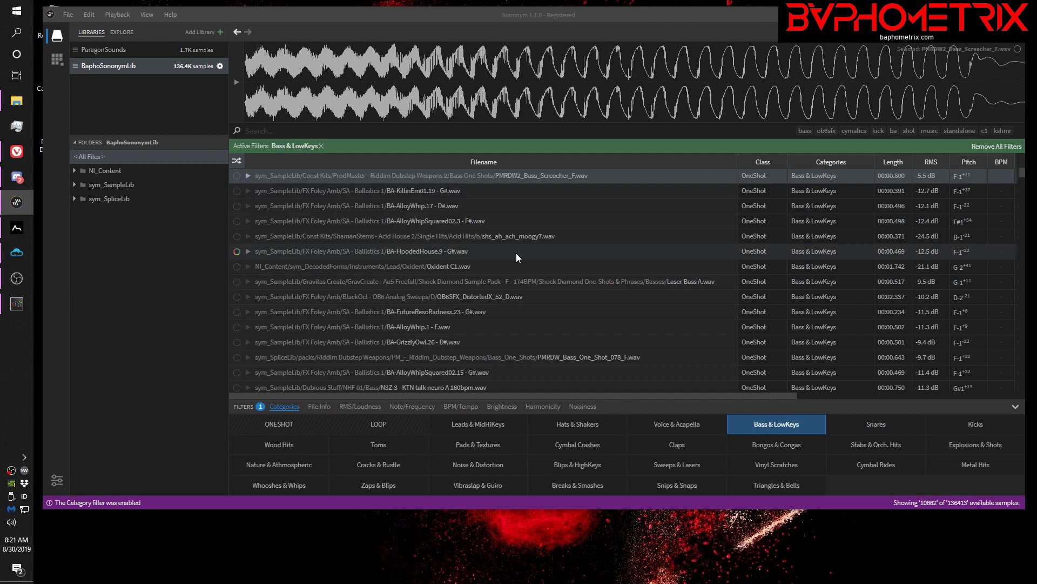
click(471, 172)
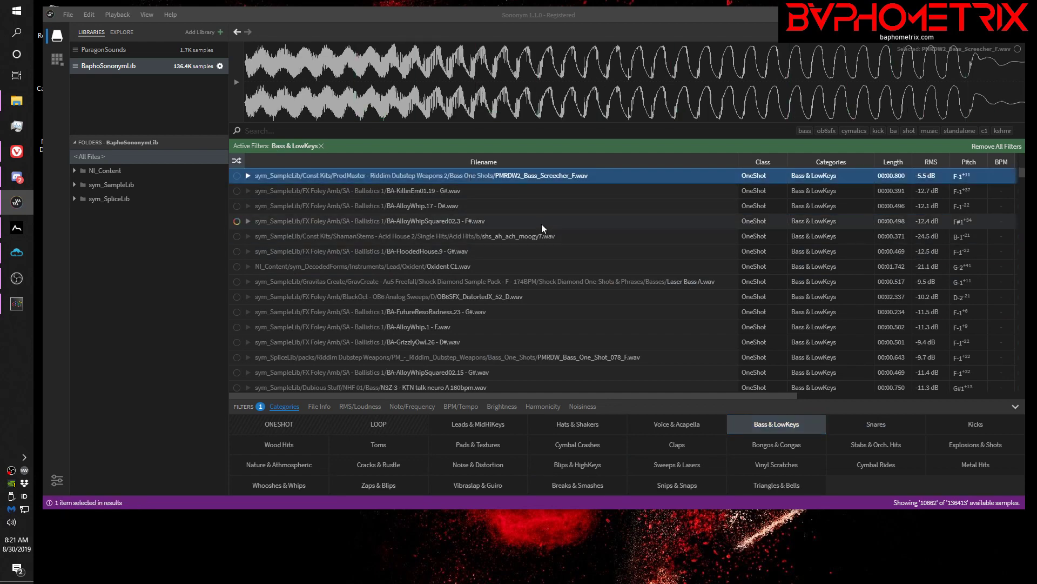
Audition the Bass & LowKeys results in order, from BA-KillinEm01.19 - G#.wav through BA-FutureResoRadness.23 - G#.wav
key(Down)
key(Down)
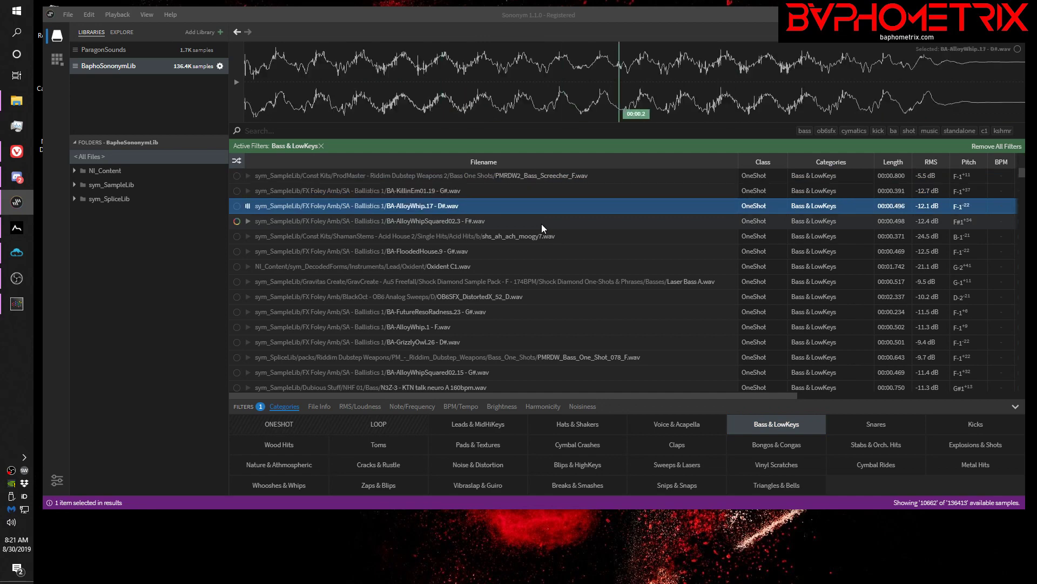
key(Down)
key(Down)
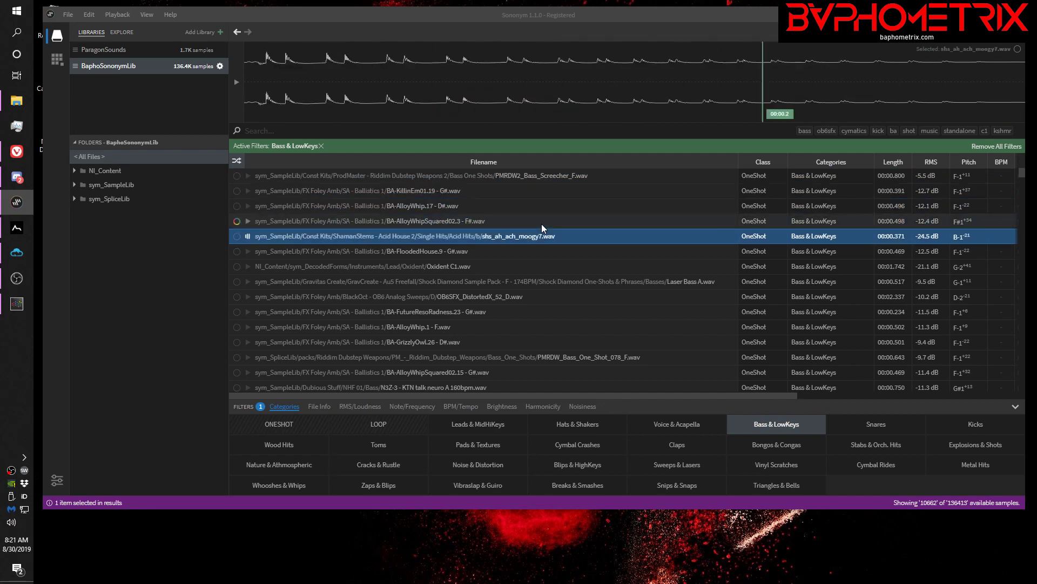
key(Down)
key(Down)
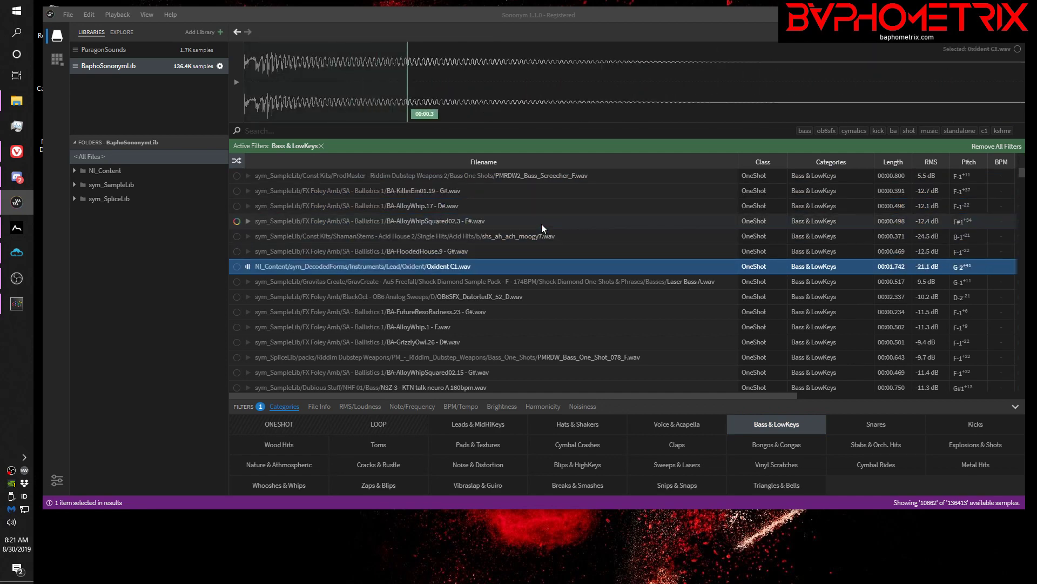
key(Down)
key(Down)
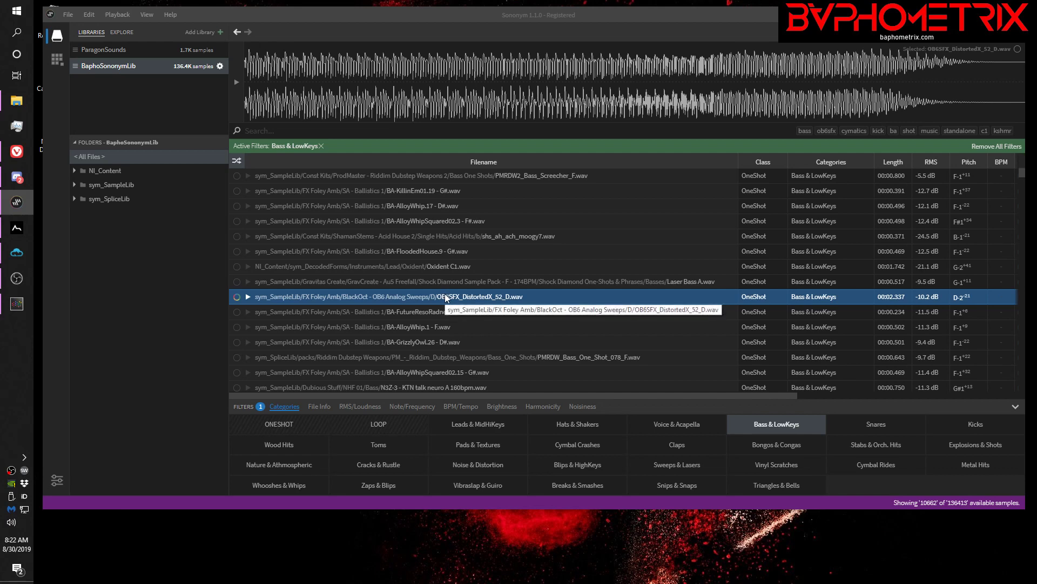
key(Down)
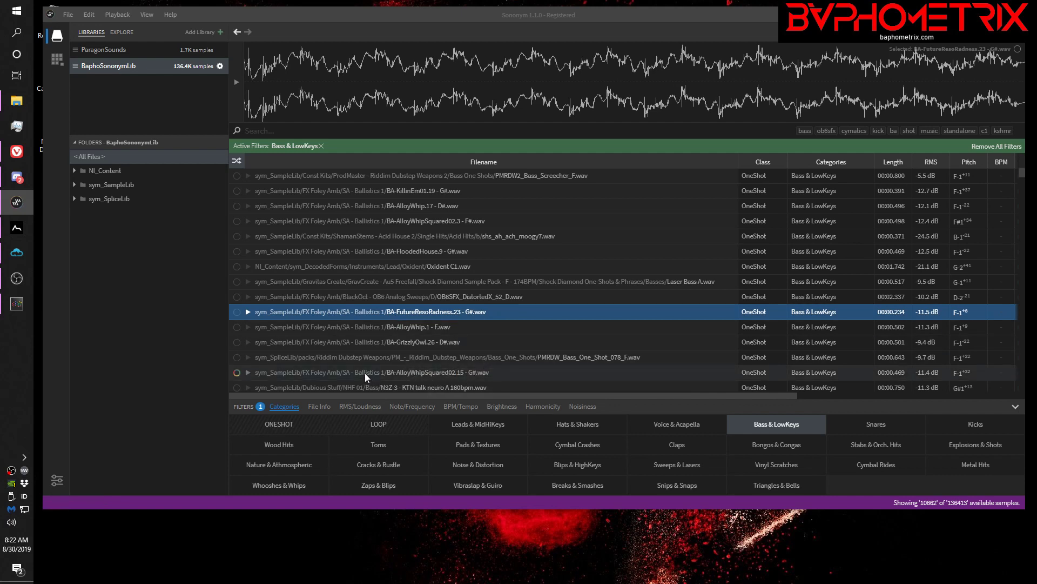
Audition Chord G NickelPlated 1.wav and KSHMR_Hardstyle_Kick_13_D#.wav further down the Bass & LowKeys results
scroll(436, 327, down, 5)
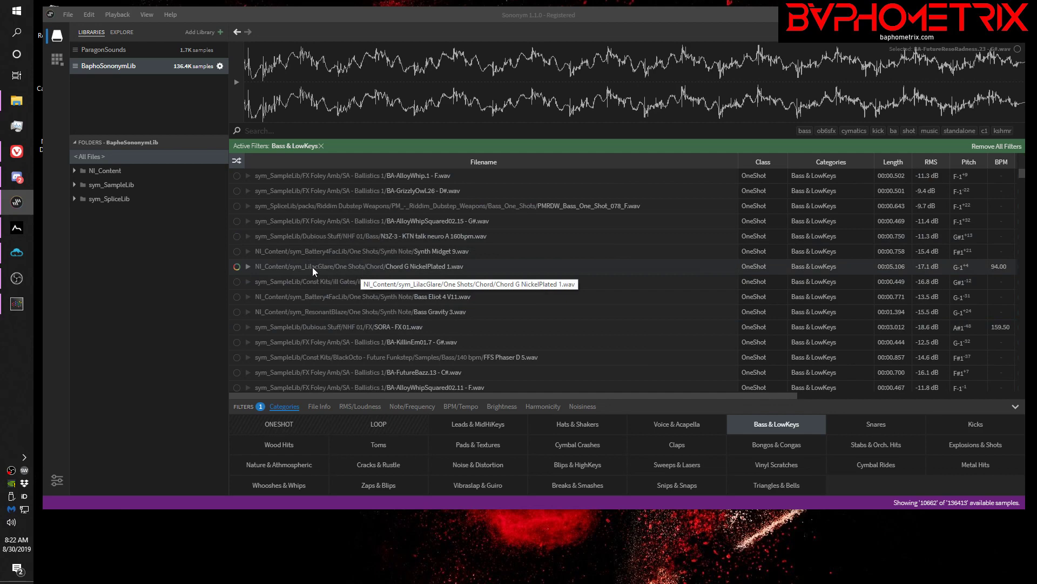
click(408, 267)
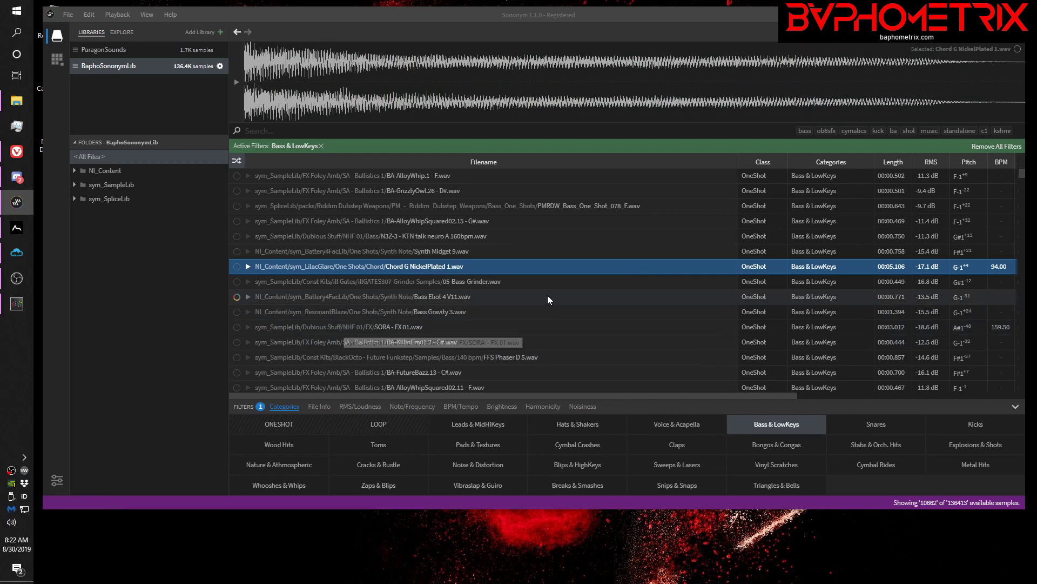
scroll(540, 287, down, 3)
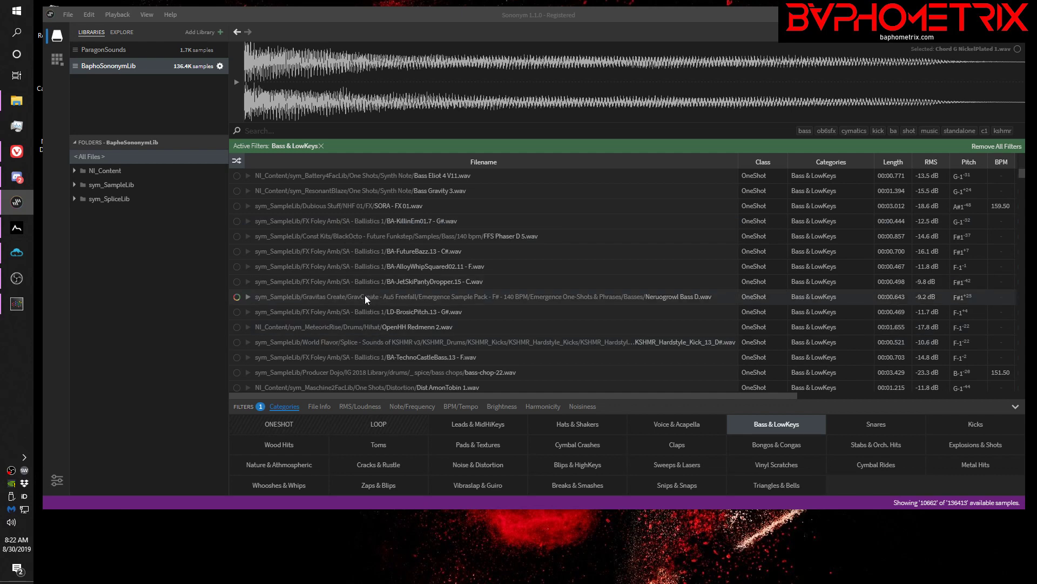
click(387, 343)
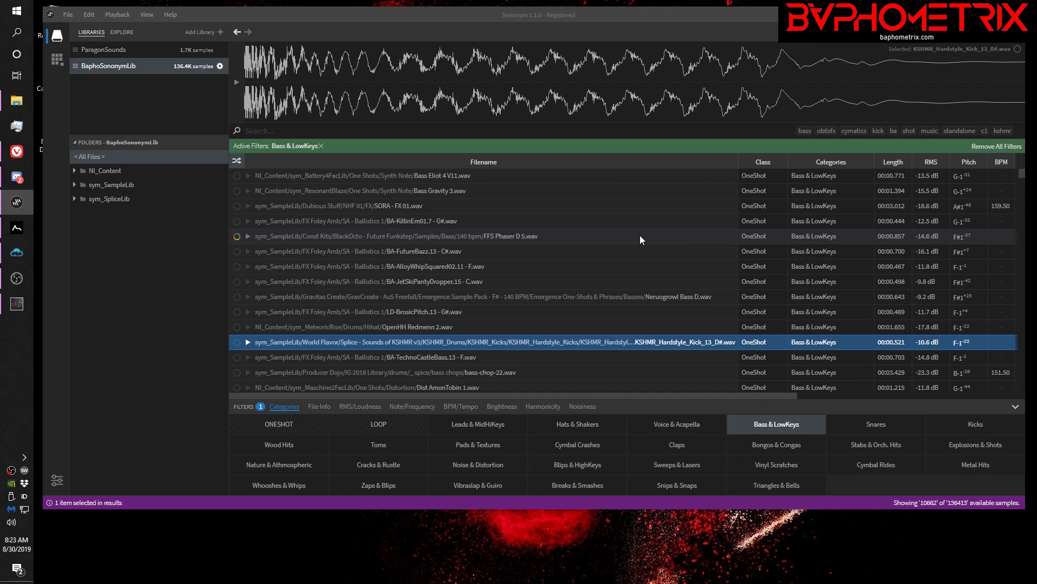
Play KSHMR_Hardstyle_Kick_13_D#.wav from several points in the early part of its waveform
click(316, 86)
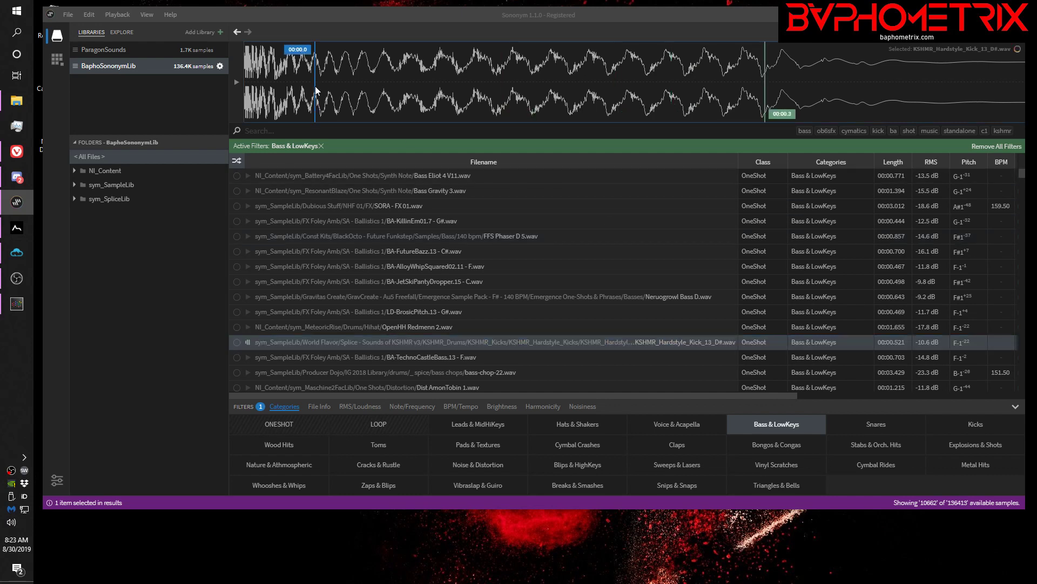
click(358, 81)
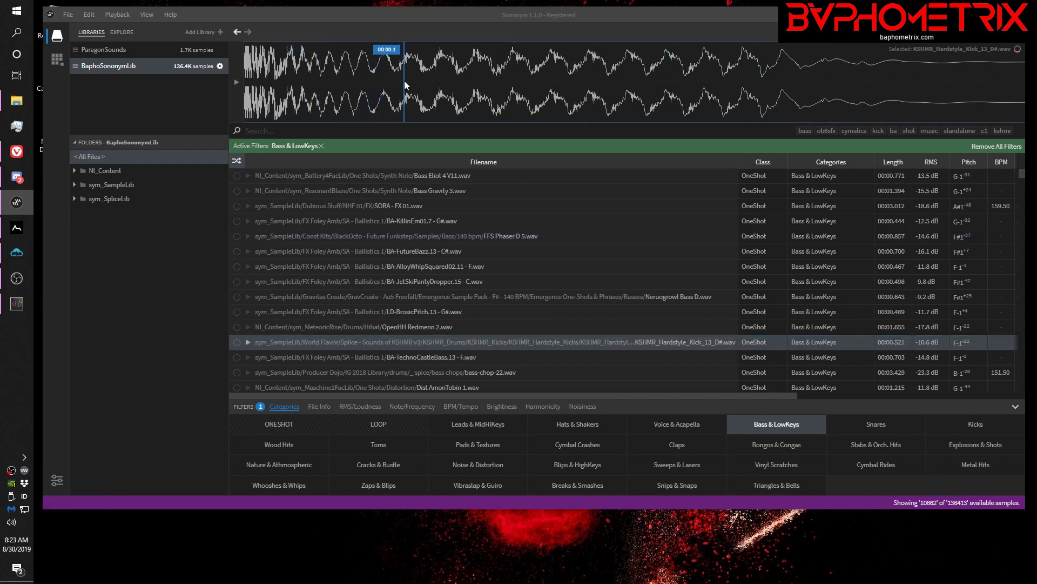
click(391, 79)
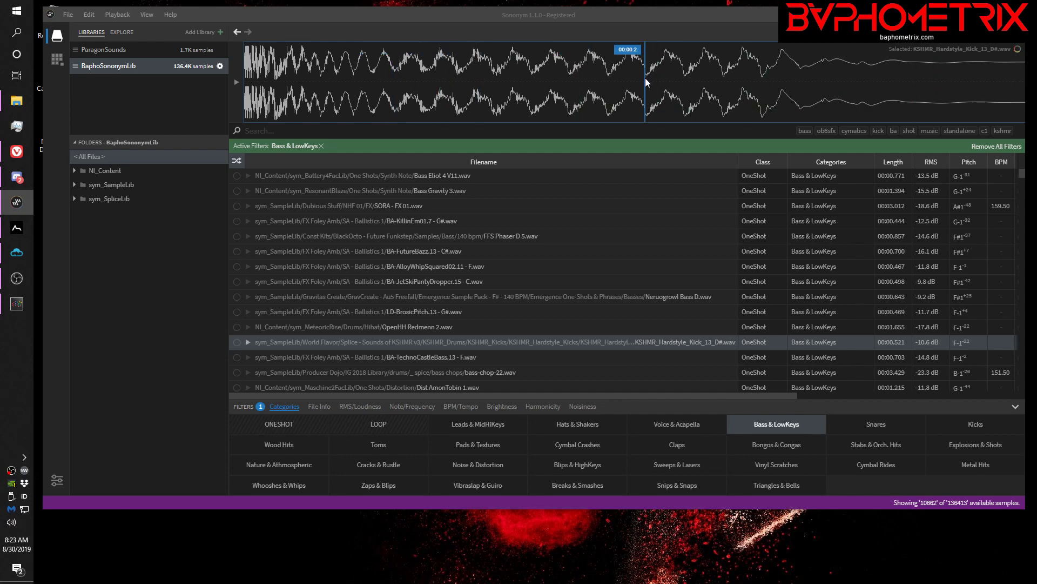
click(303, 81)
Review the Note/Frequency, BPM/Tempo, Brightness, Harmonicity and Noisiness filter options, and return to the Categories filter
click(420, 410)
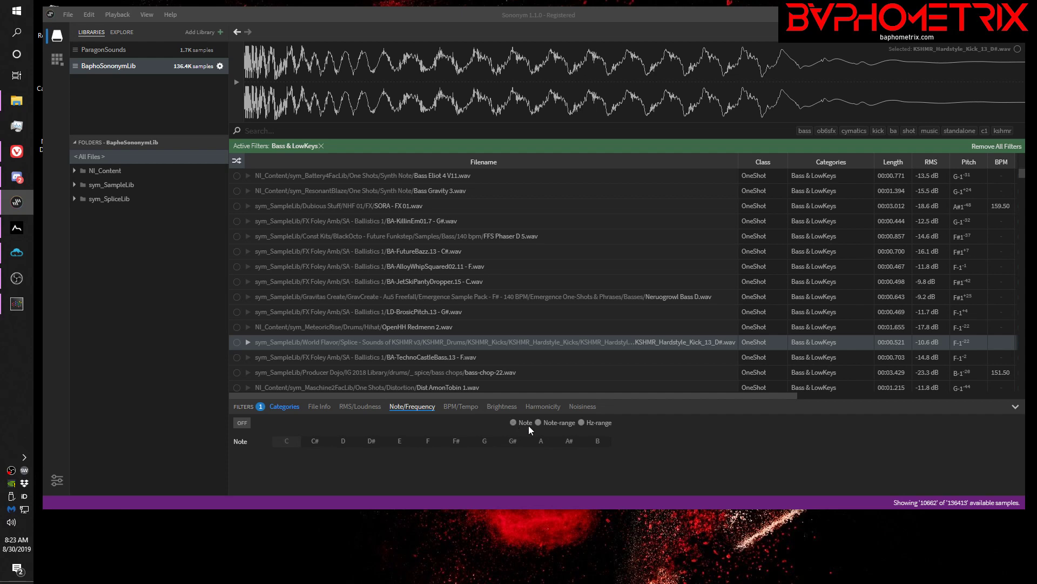
click(461, 409)
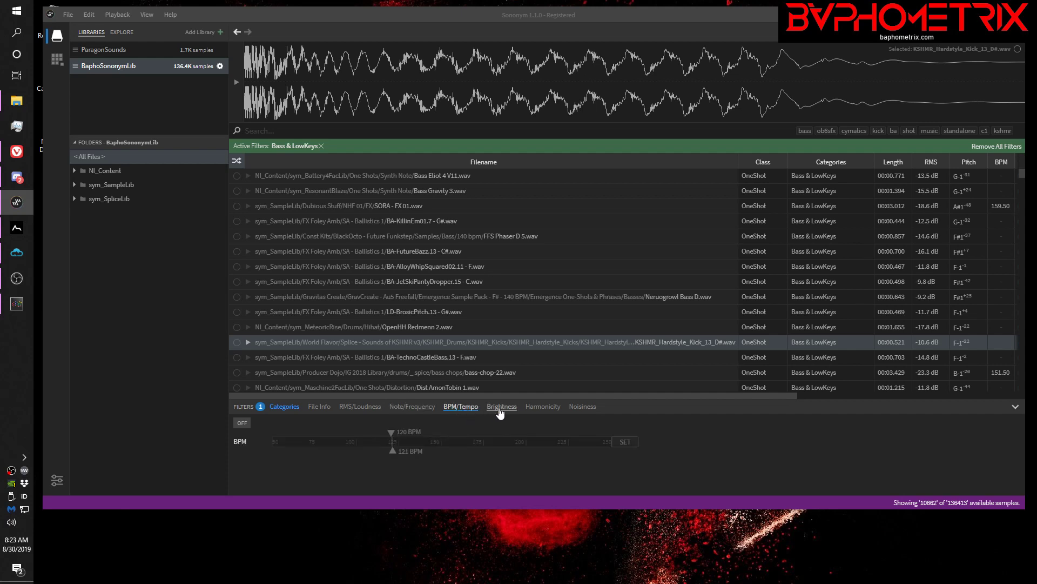
click(500, 412)
click(540, 410)
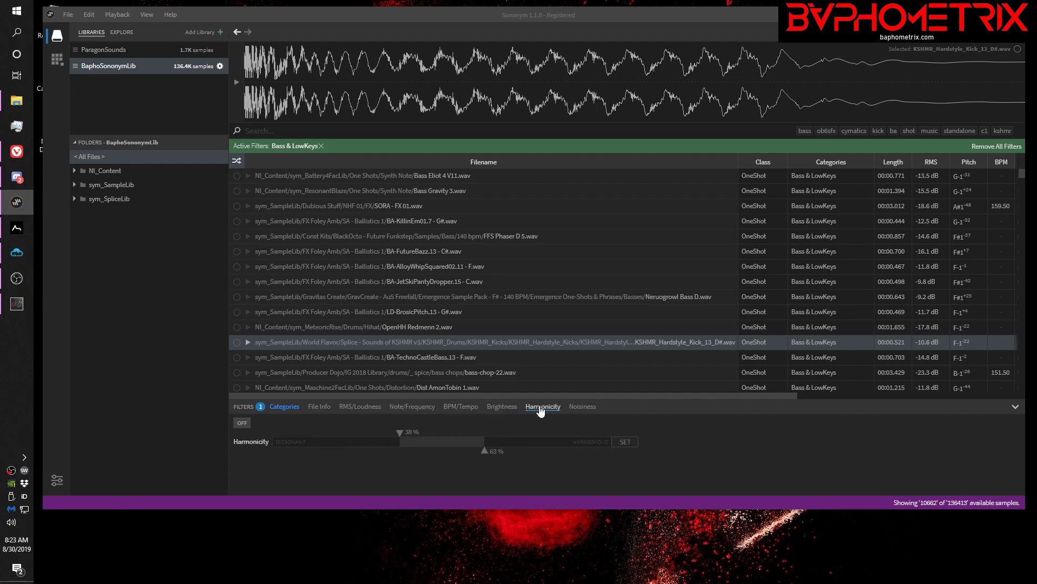
click(583, 411)
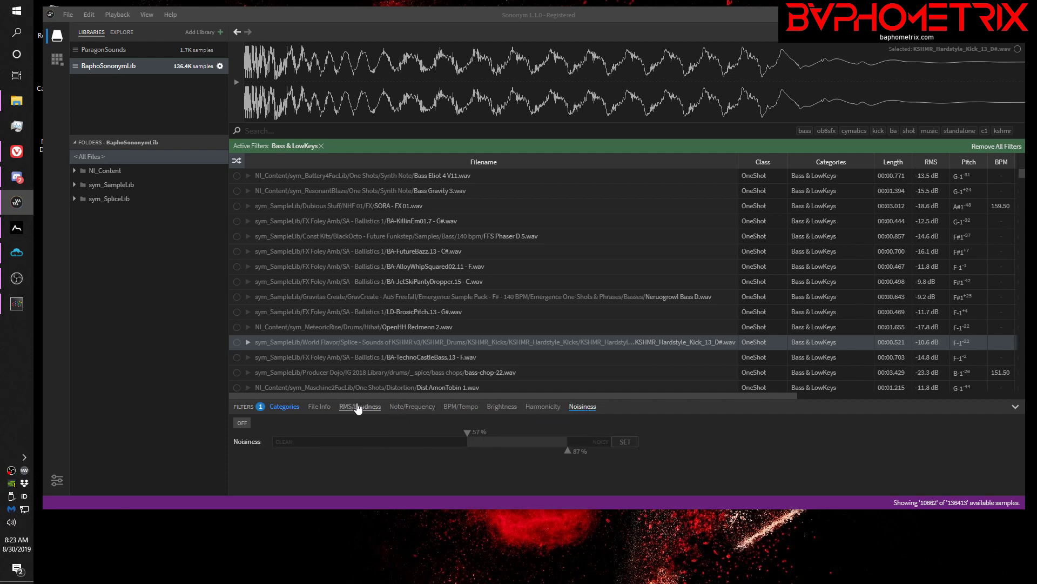
click(285, 408)
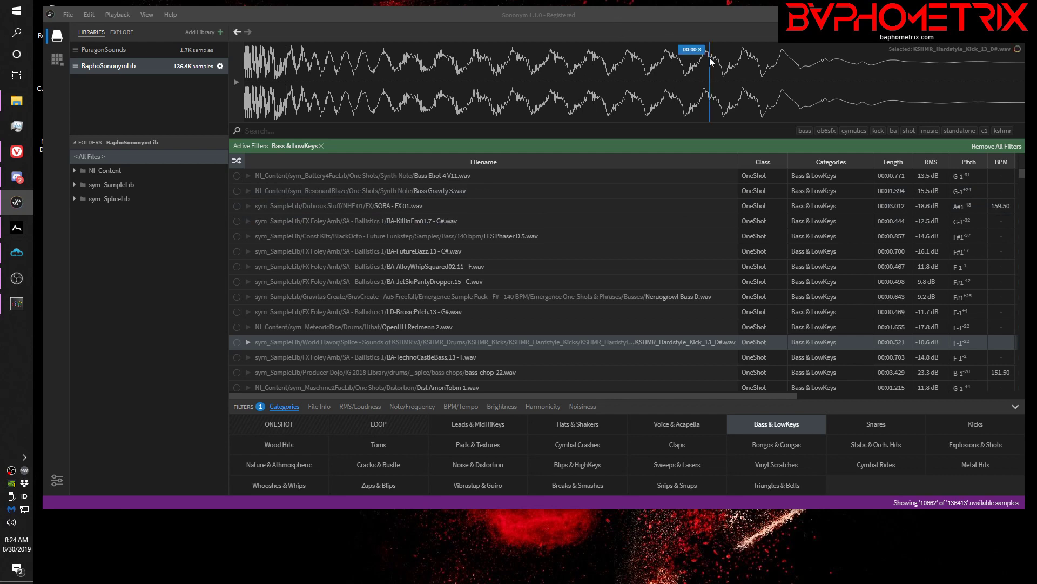
Audition Bass Gravity 3.wav and its neighbouring results, from Bass Eliot 4 V11.wav through BA-FutureBazz.13 - C#.wav
click(394, 190)
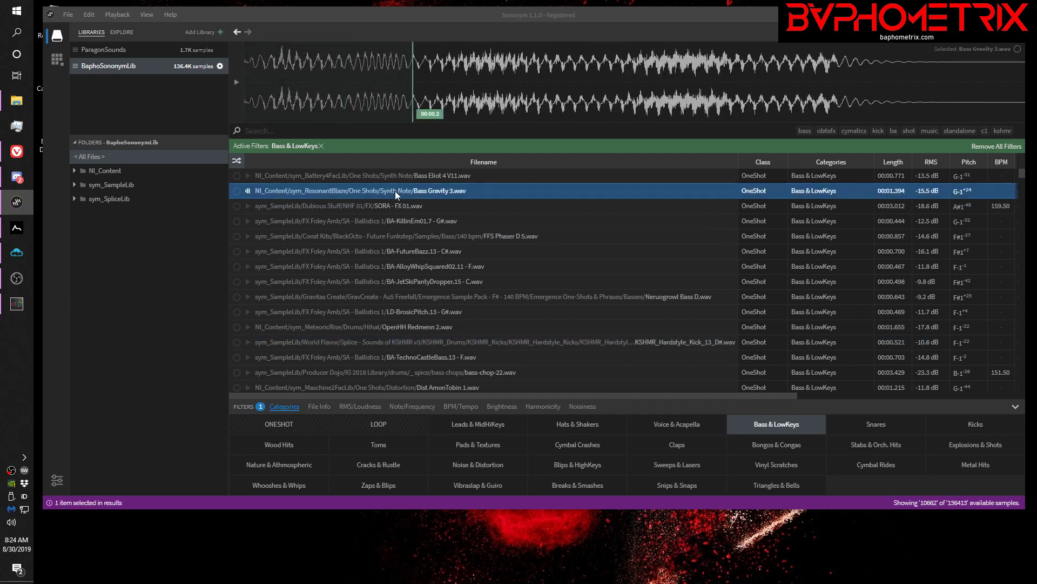
key(Up)
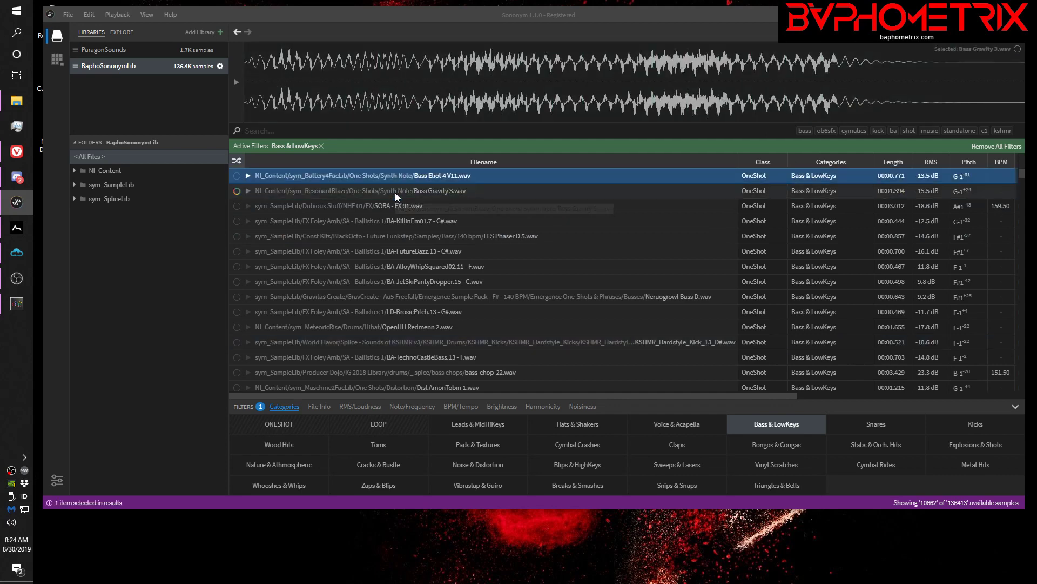
key(Down)
key(Down)
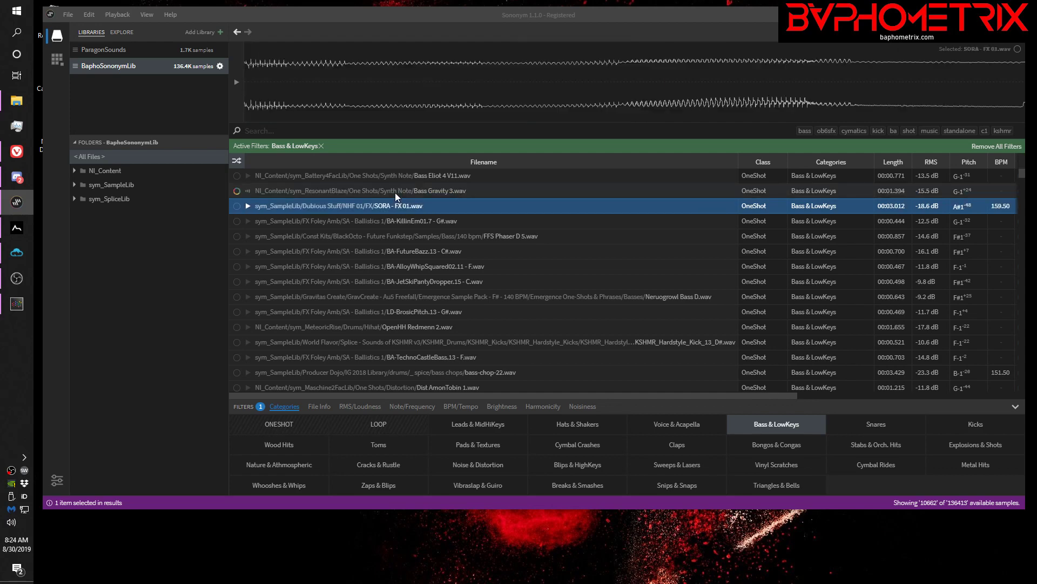
key(Down)
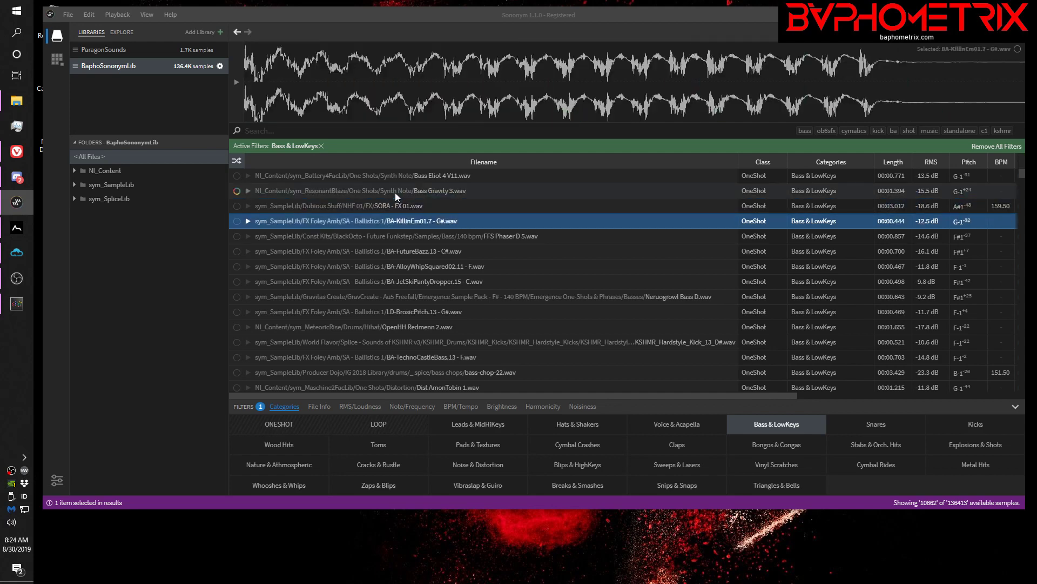
key(Down)
key(Down)
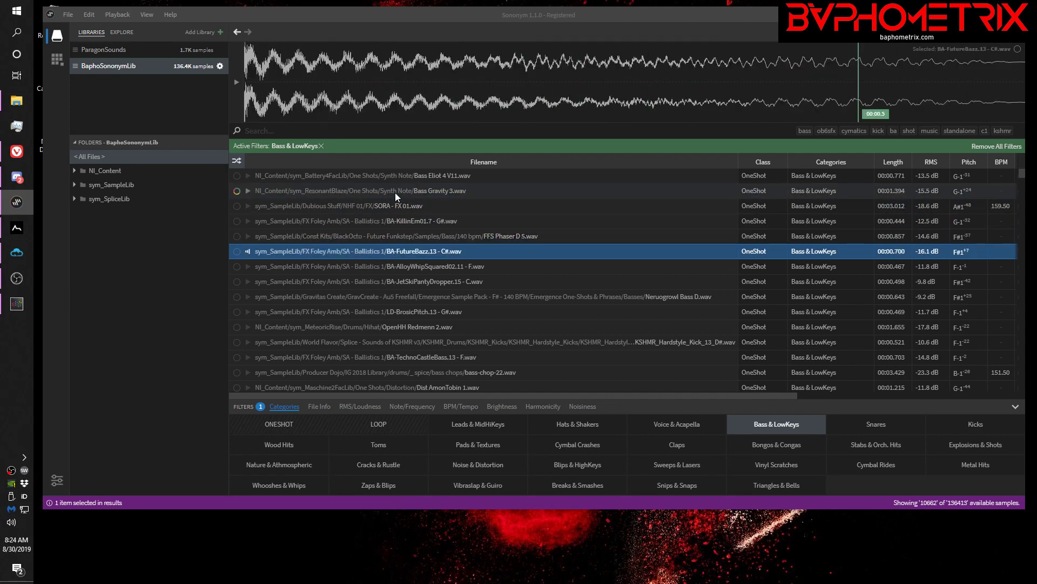
Select BA-AlloyWhipSquared02.11 - F.wav and run a similarity search based on it
key(Down)
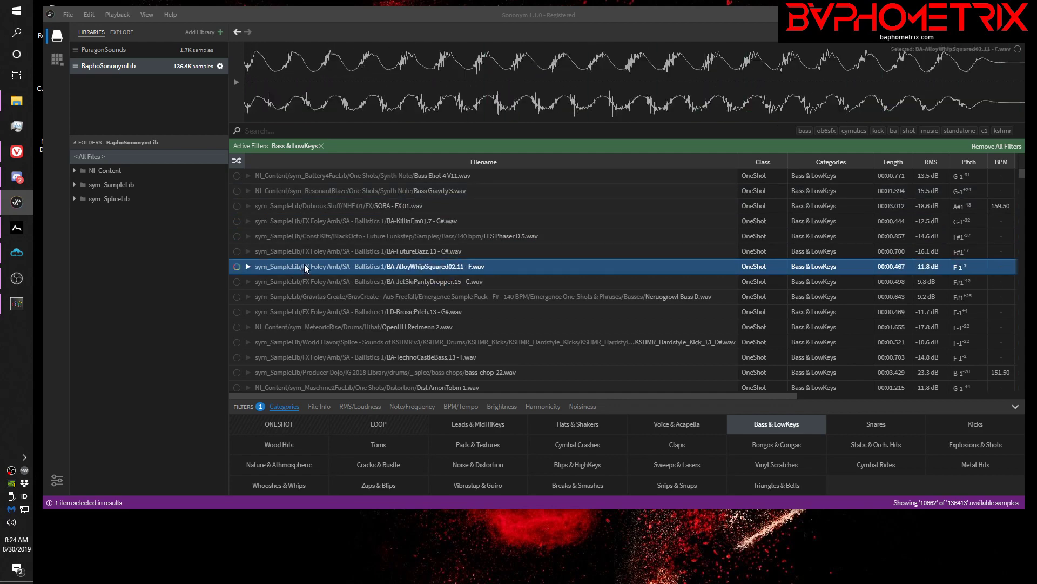
drag(304, 264, 309, 264)
click(237, 266)
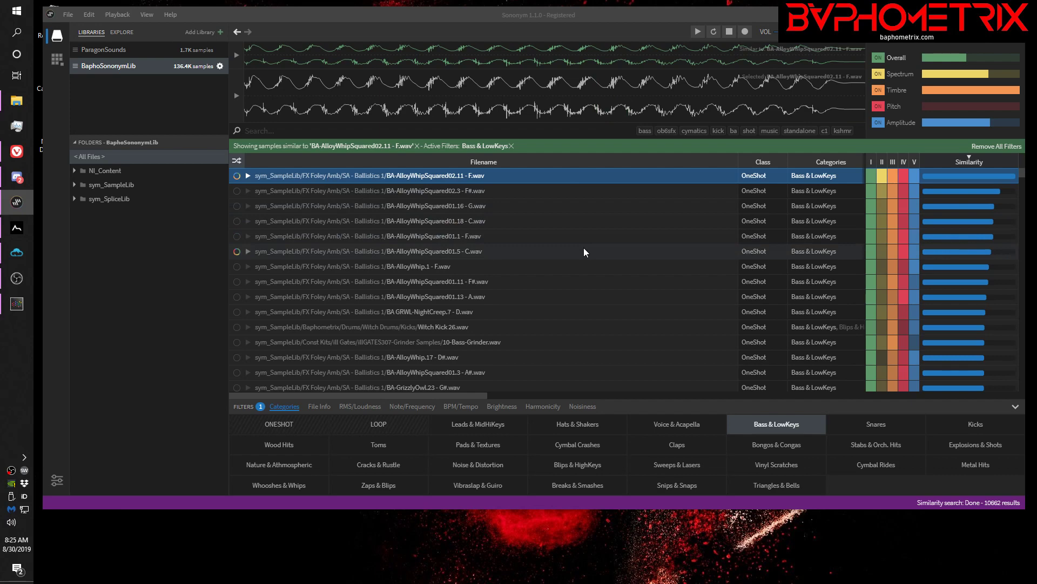
Audition the similar samples in ranked order, from BA-AlloyWhipSquared02.3 - F#.wav through BA-GrizzlyOwl.23 - G#.wav
key(Down)
key(Down)
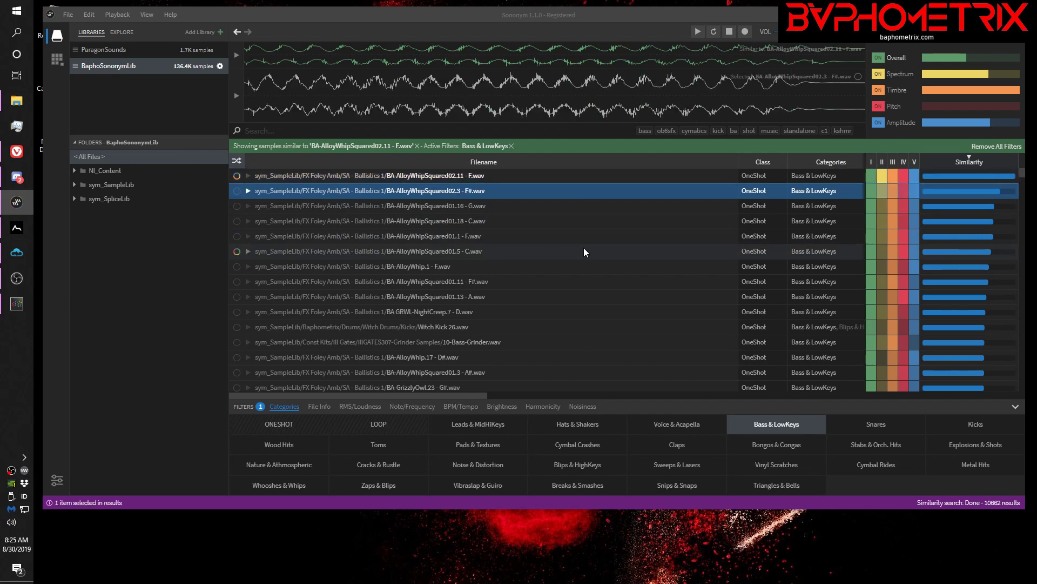
key(Down)
key(Down)
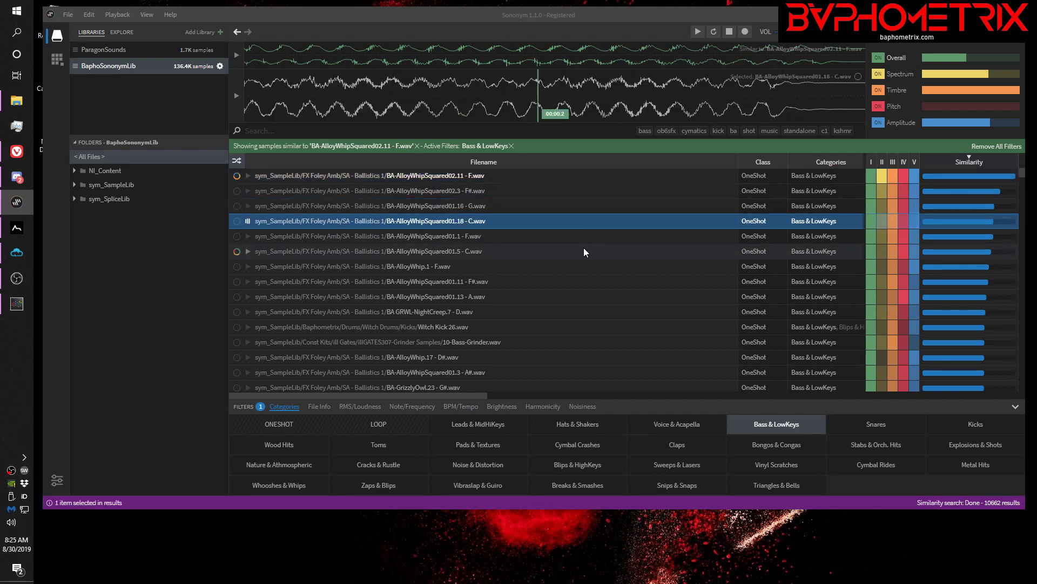
key(Down)
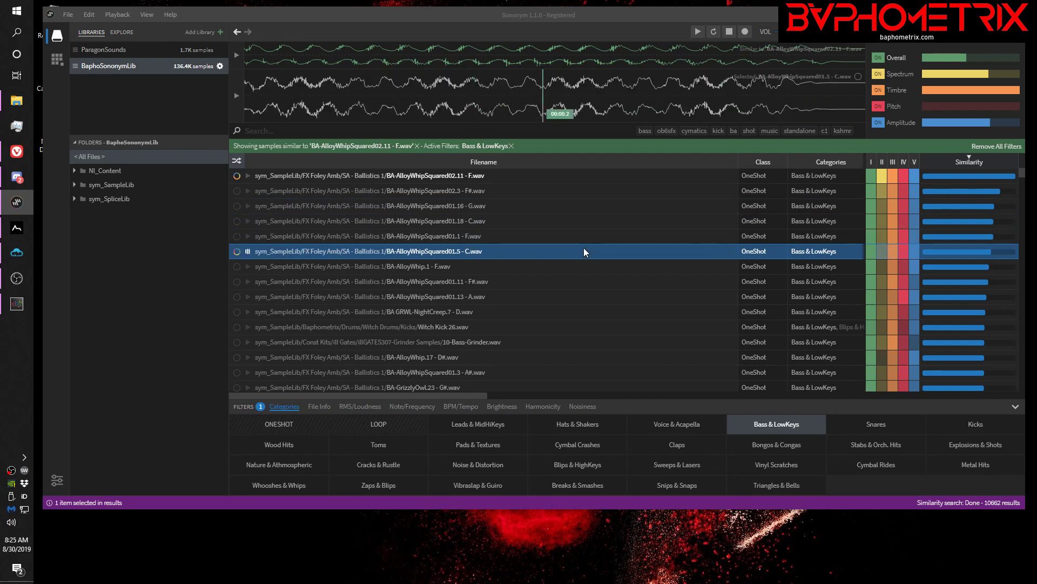
key(Down)
key(Down)
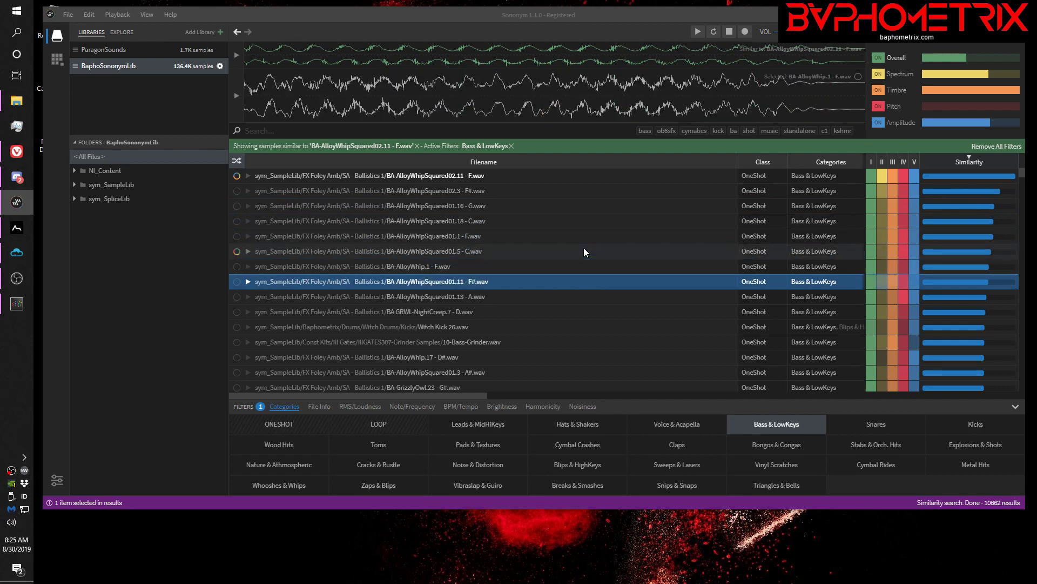
key(Down)
key(Down)
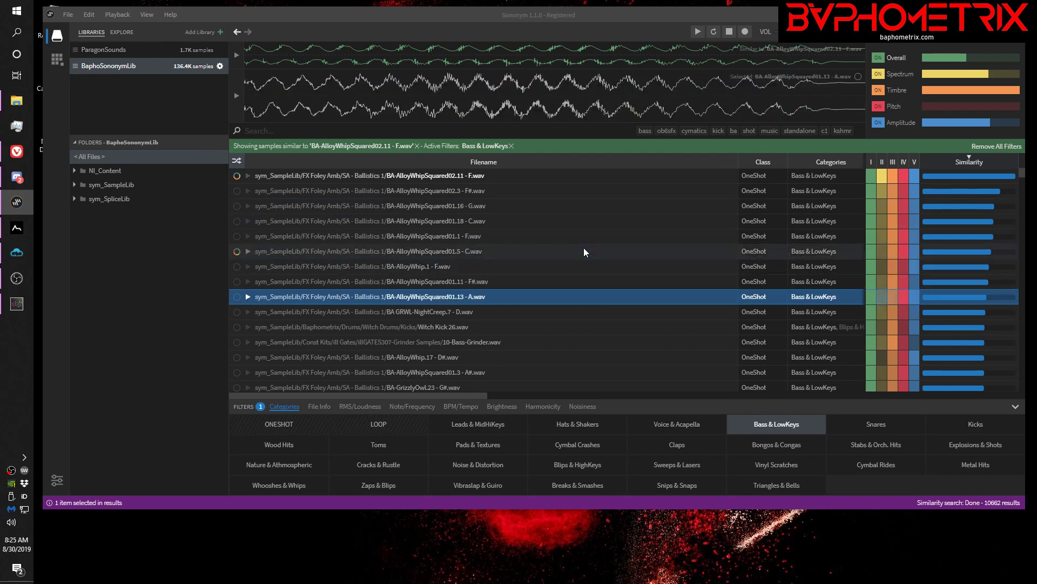
key(Down)
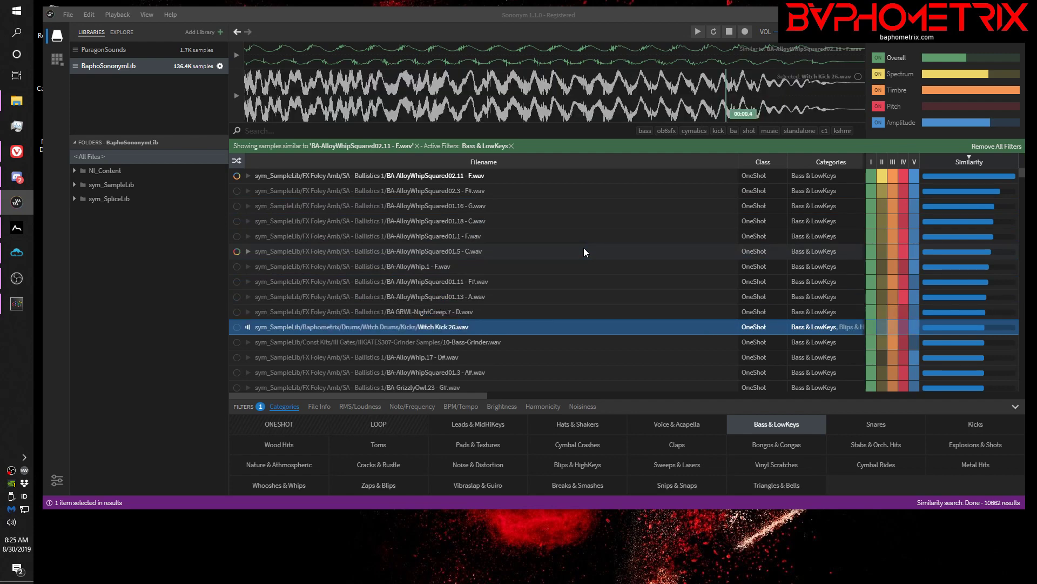
key(Down)
key(Down)
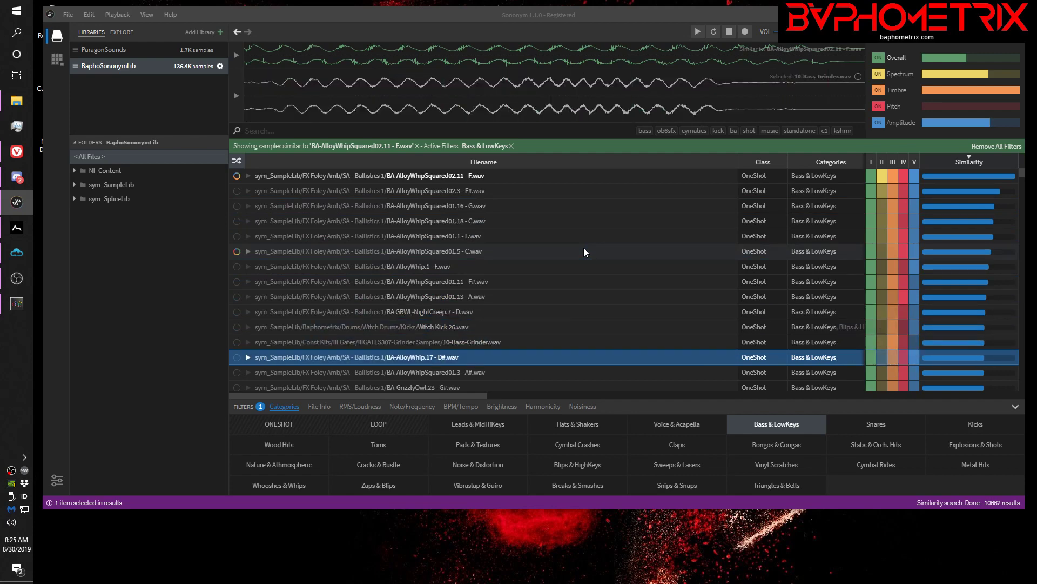
key(Down)
key(Down)
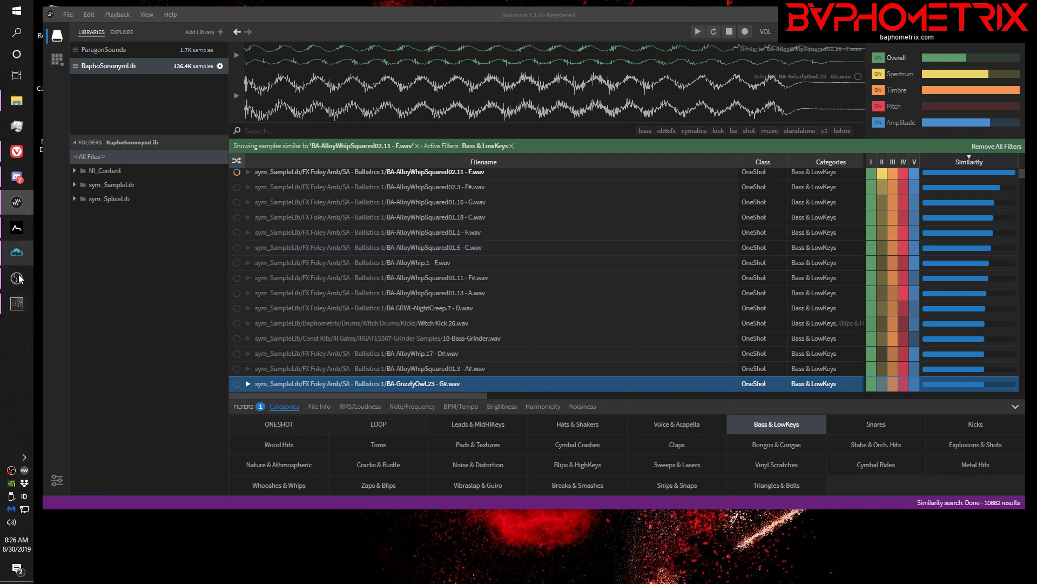
Switch to XLN Audio XO, reposition its window slightly, and open the Edit view of the MidTempo_01_F Sparse AB beat
click(17, 303)
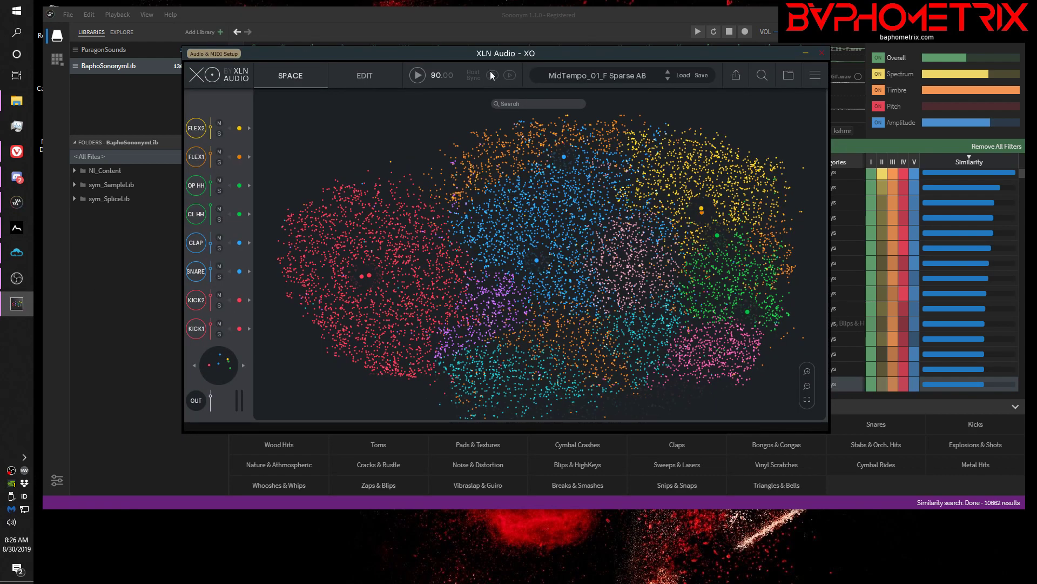
mouse_move(462, 57)
mouse_down()
mouse_move(407, 56)
mouse_move(446, 54)
mouse_up()
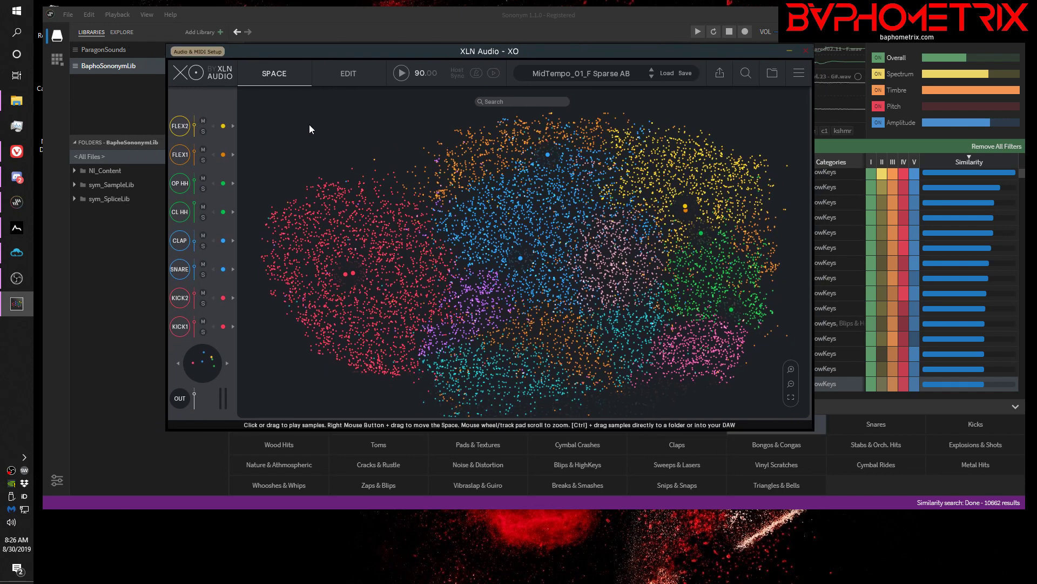
click(350, 73)
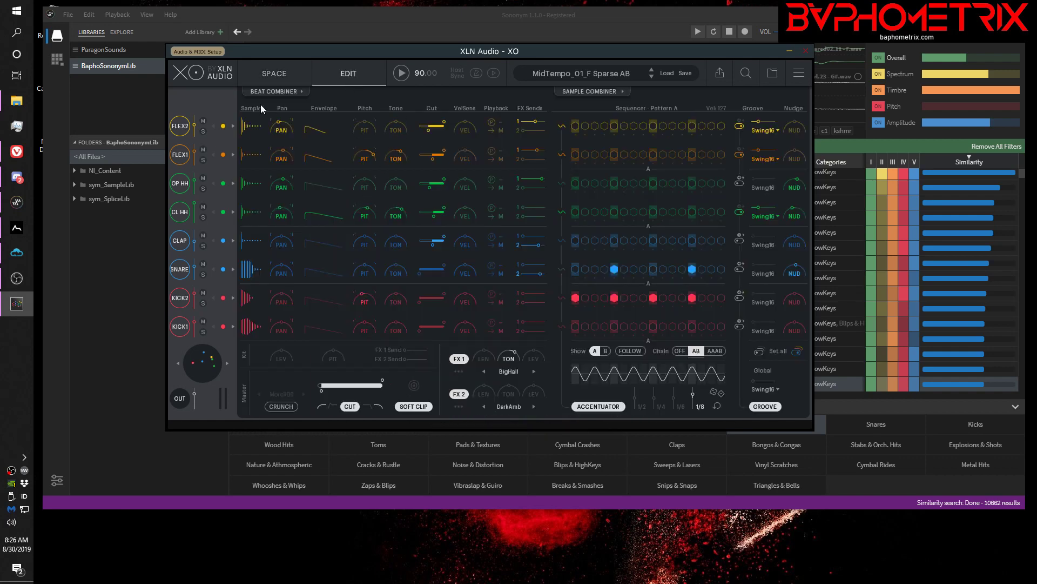
Open the Space view, select the KICK2 channel, and audition the first seven samples in its similarity list in order
click(267, 70)
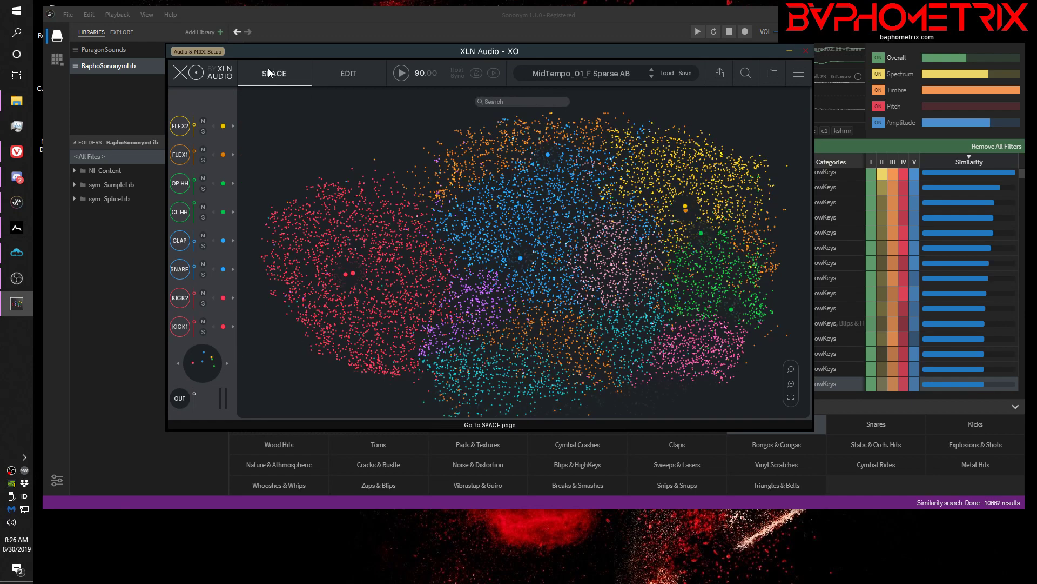
click(184, 301)
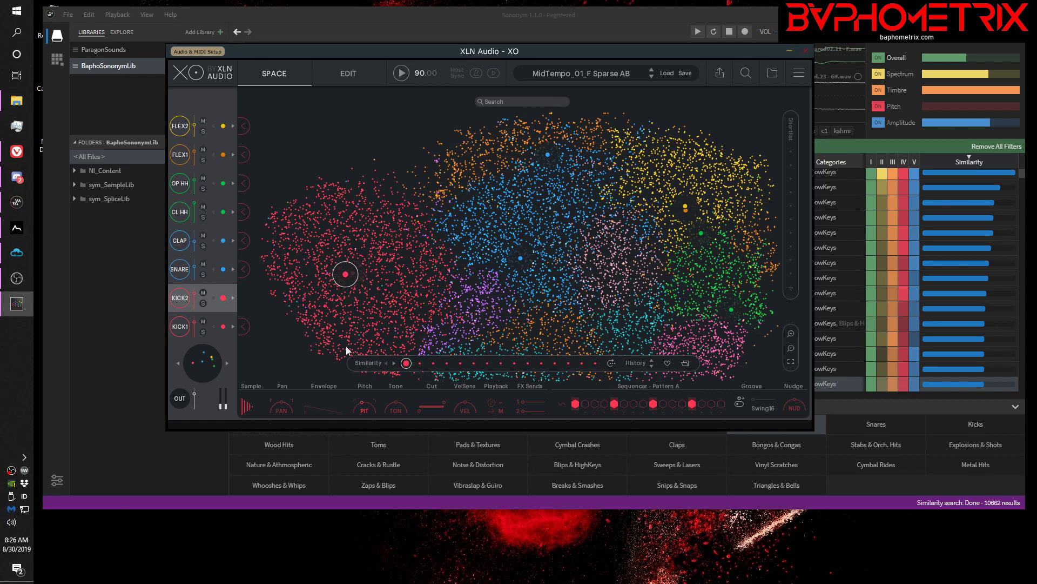
click(419, 363)
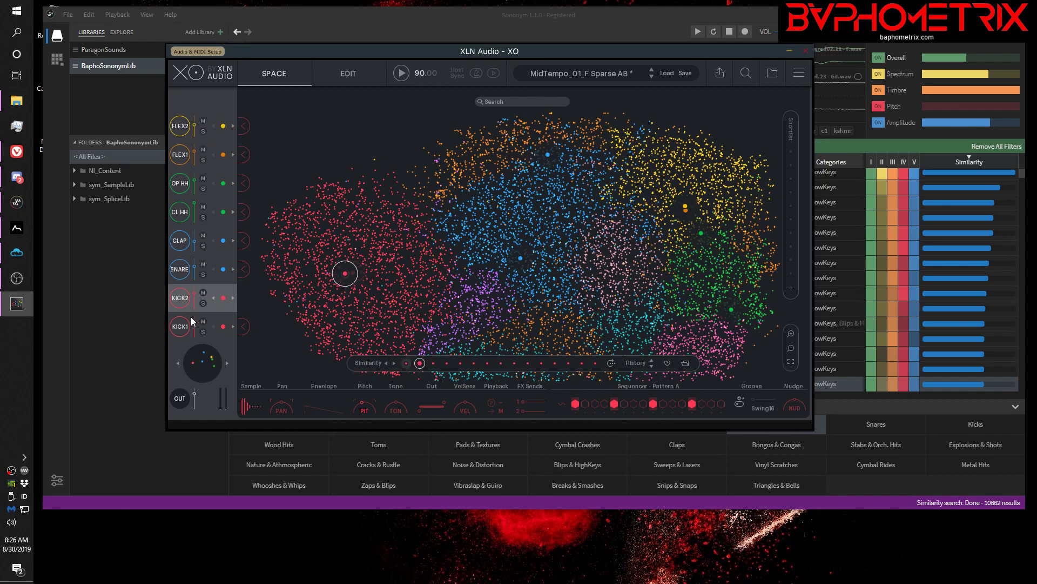
click(433, 363)
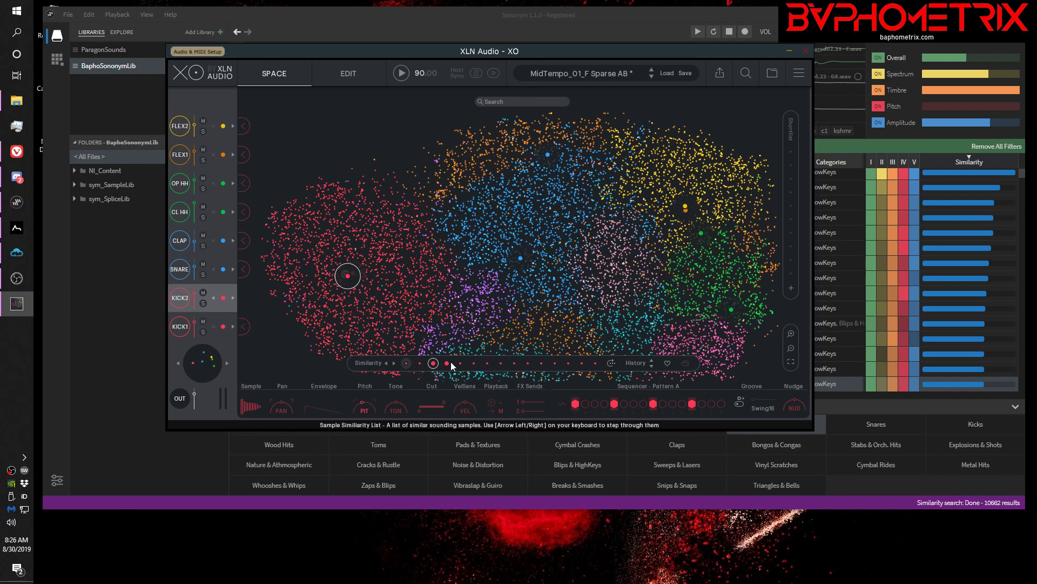
click(446, 363)
click(461, 364)
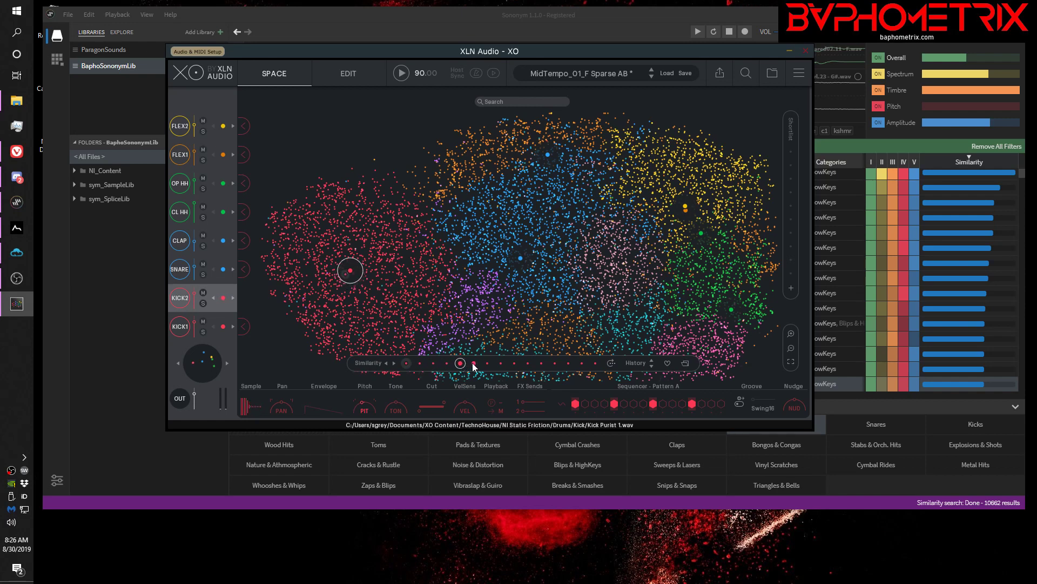
click(474, 364)
click(488, 364)
click(500, 365)
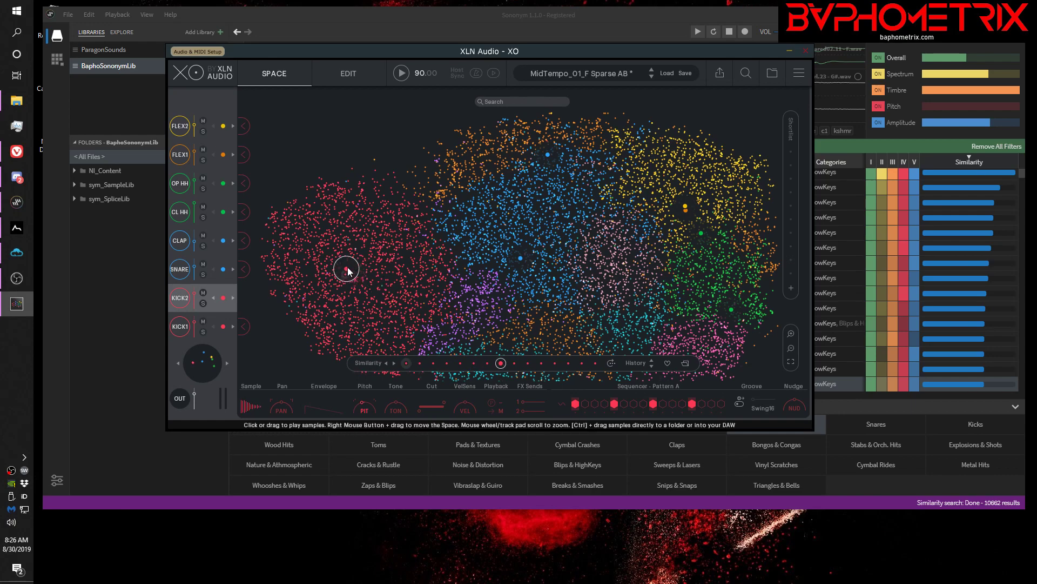
Audition the next three similar kicks for KICK2, including Kick Topaz 2.wav, comparing their positions in the Space, and deselect the channel
scroll(348, 271, up, 6)
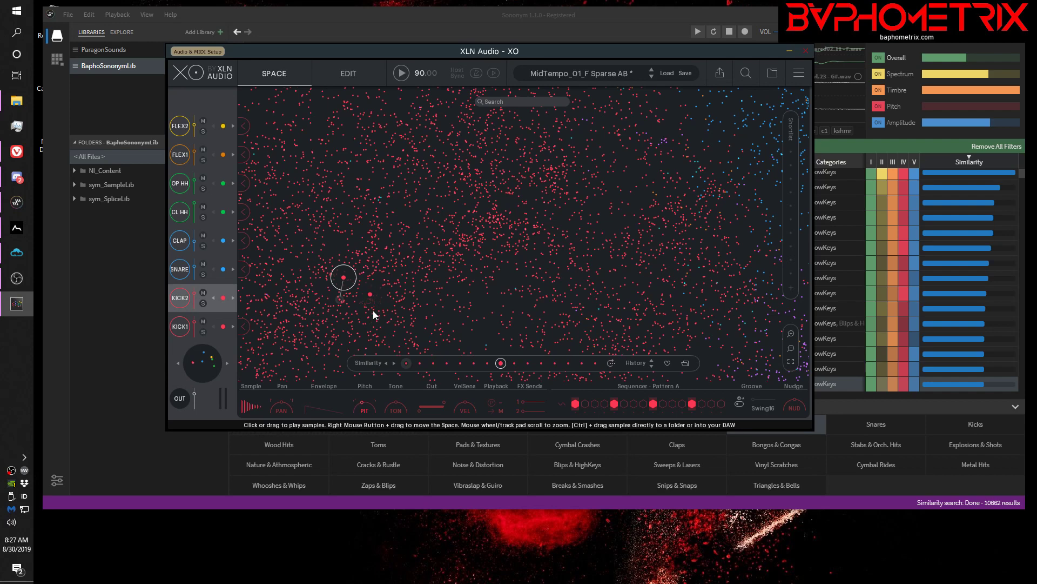
click(514, 363)
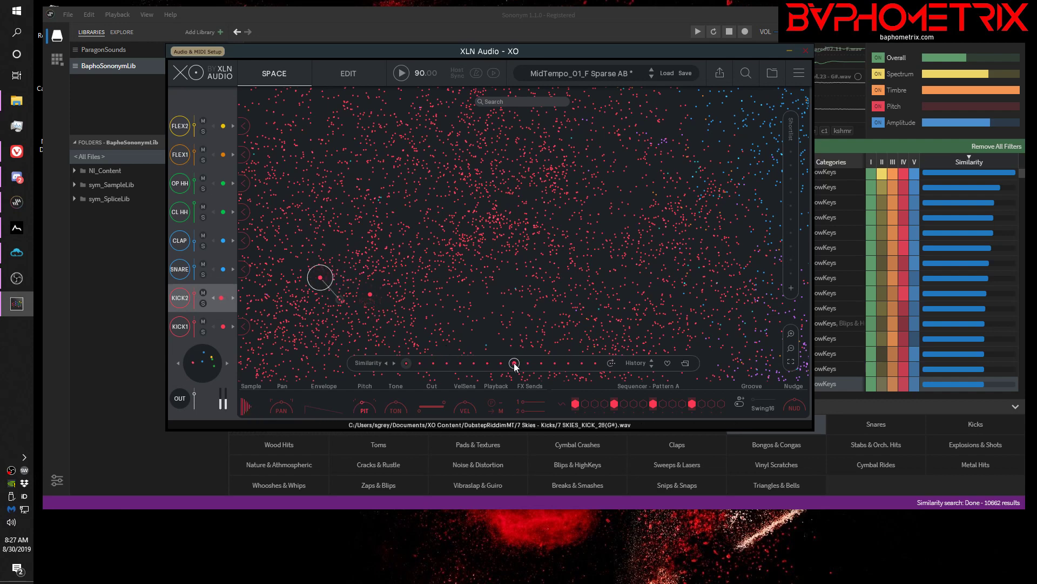
click(529, 363)
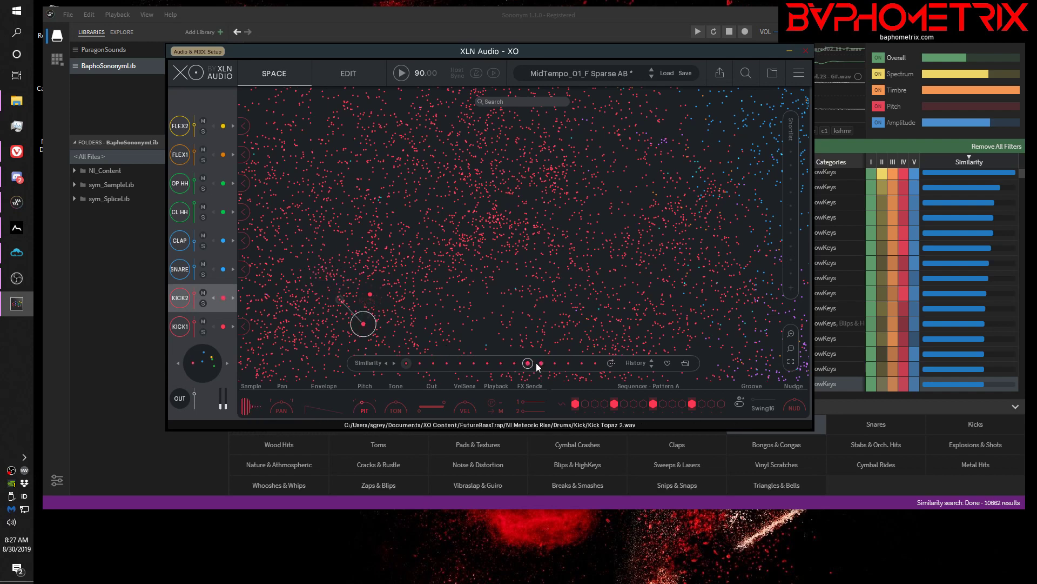
click(540, 362)
scroll(394, 283, down, 5)
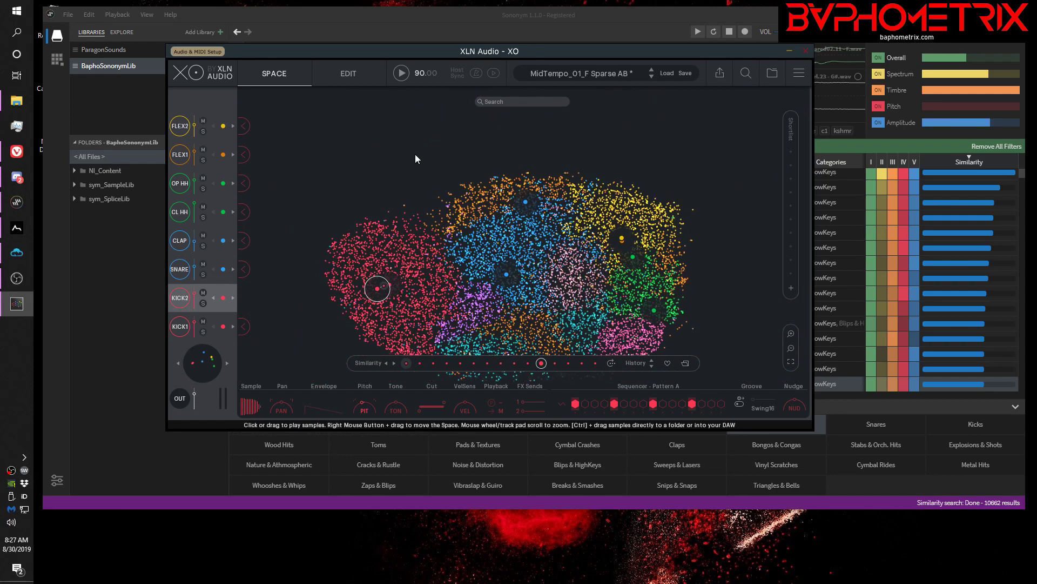
click(398, 135)
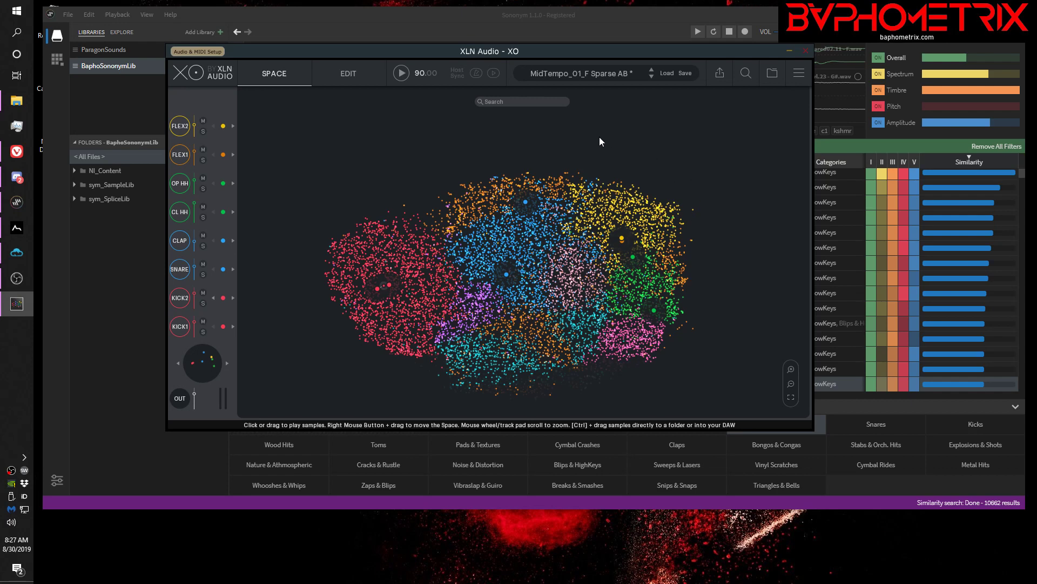
Switch back to Sononym and reweight the similarity search with low Spectrum, very low Amplitude and high Pitch
click(641, 14)
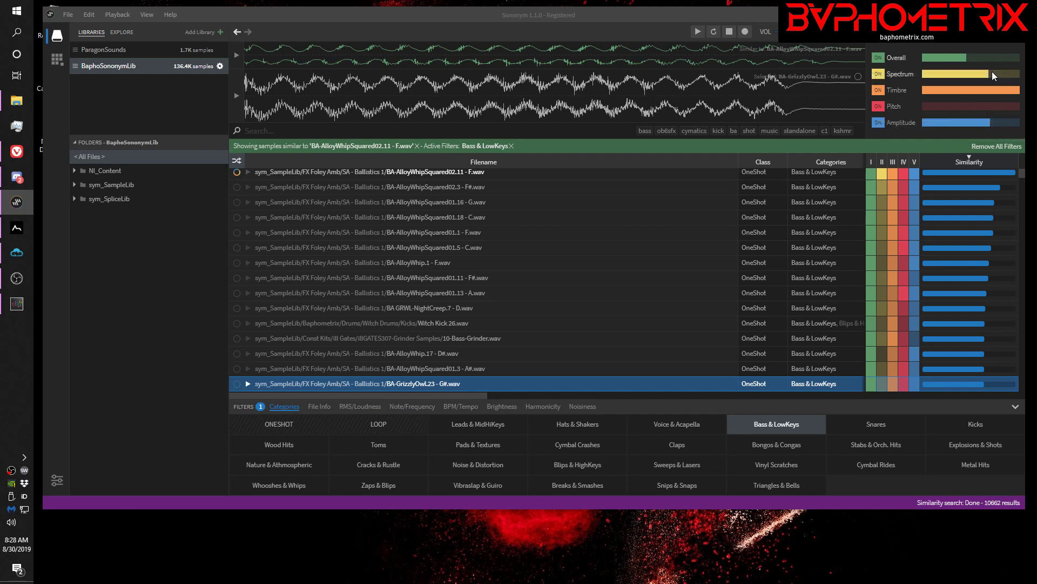
drag(992, 73, 939, 80)
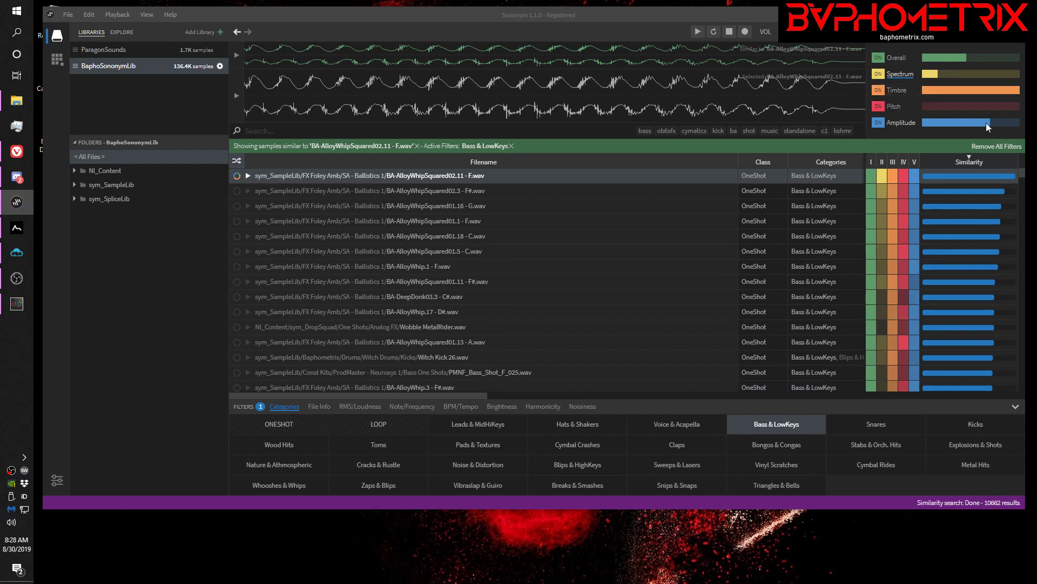
drag(987, 122, 1010, 108)
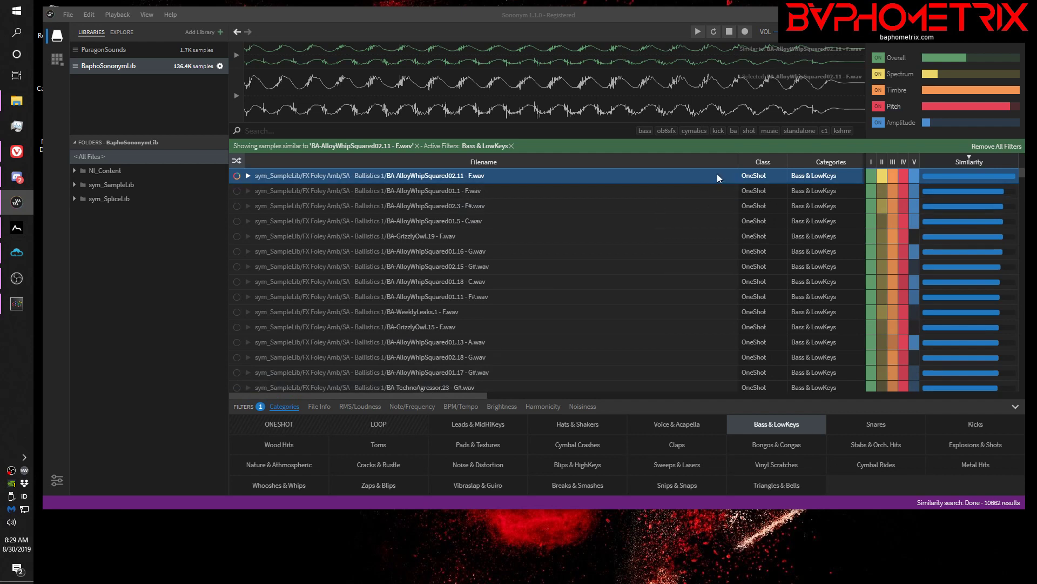
Narrow the Filename column to expose the Pitch column, lower the Pitch weight to near minimum, and review the pitches of the re-ranked results
drag(738, 161, 507, 167)
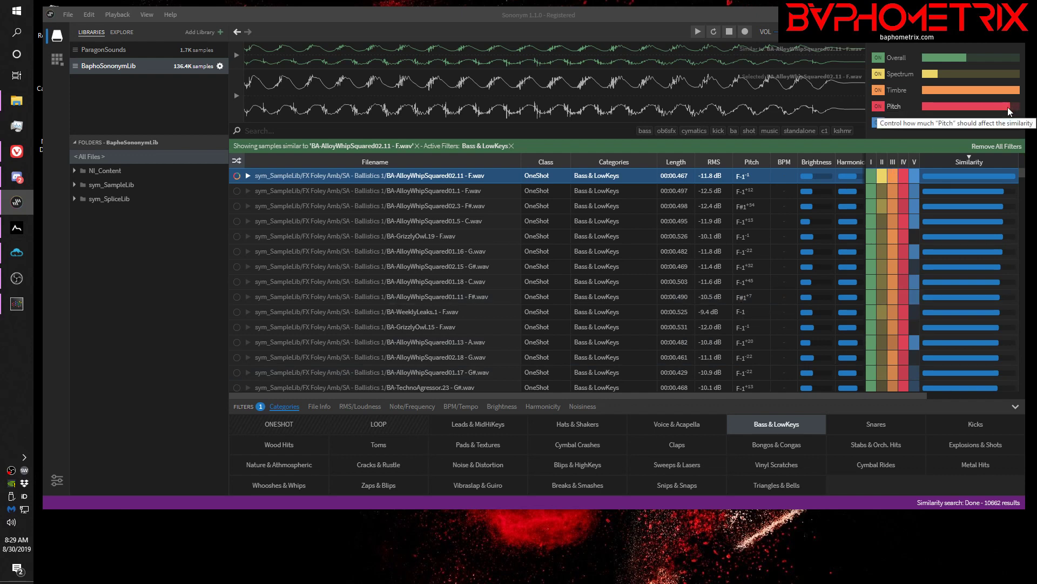
drag(1009, 107, 930, 106)
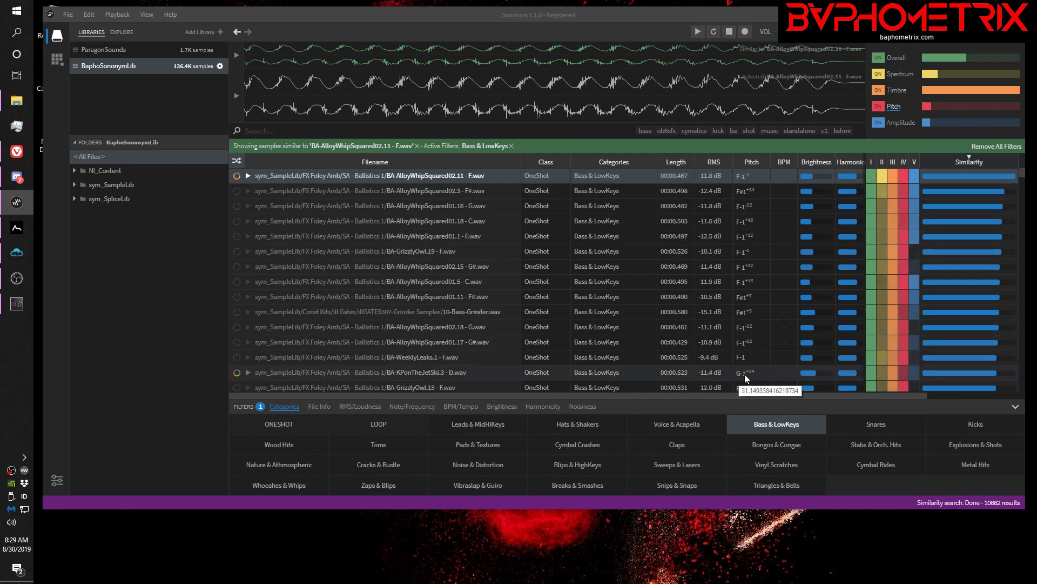
scroll(770, 311, down, 5)
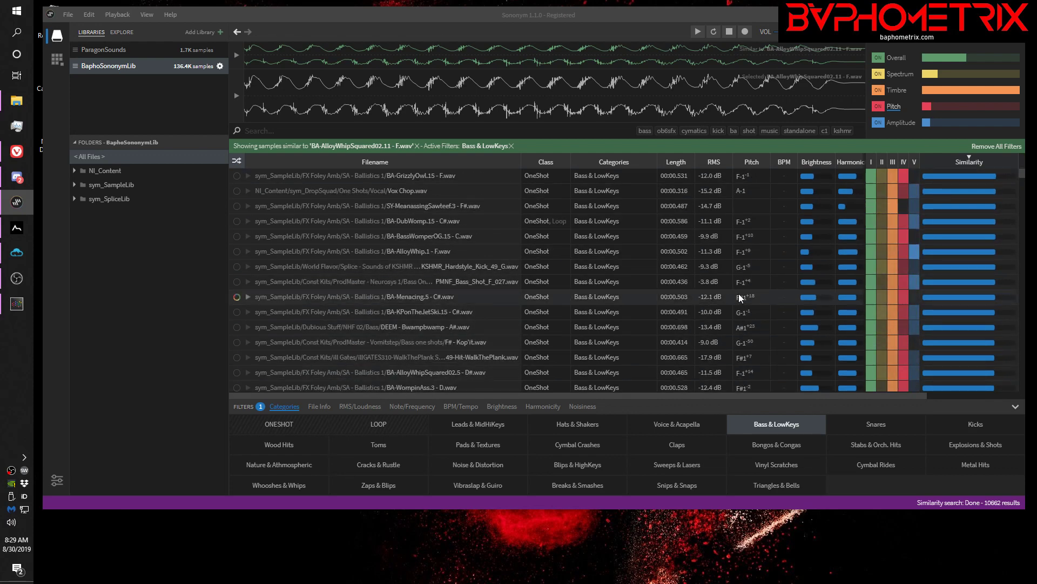
scroll(738, 293, up, 5)
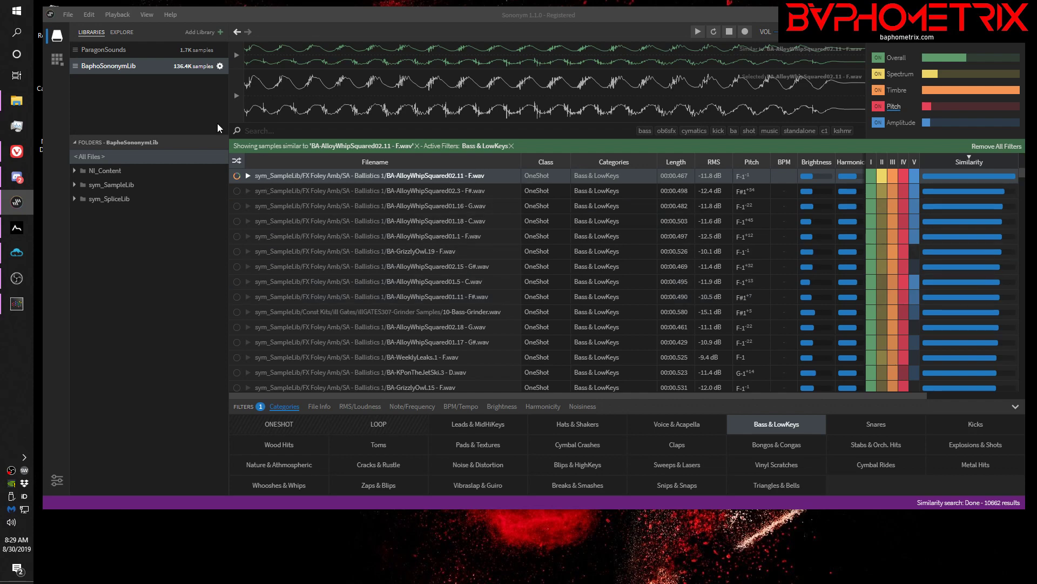
Open the collections list and create a new collection named "My collection"
click(57, 59)
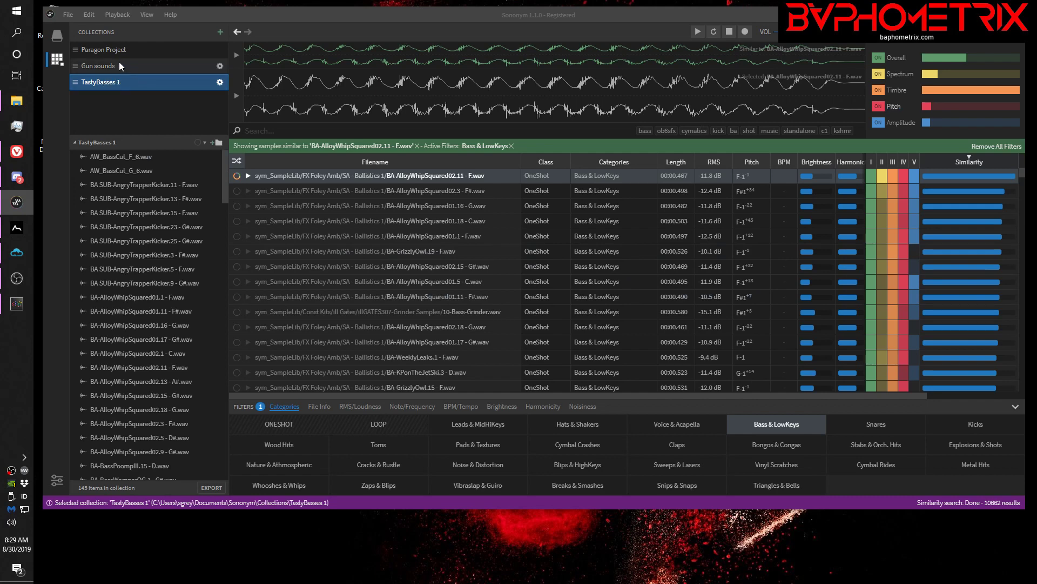
click(221, 33)
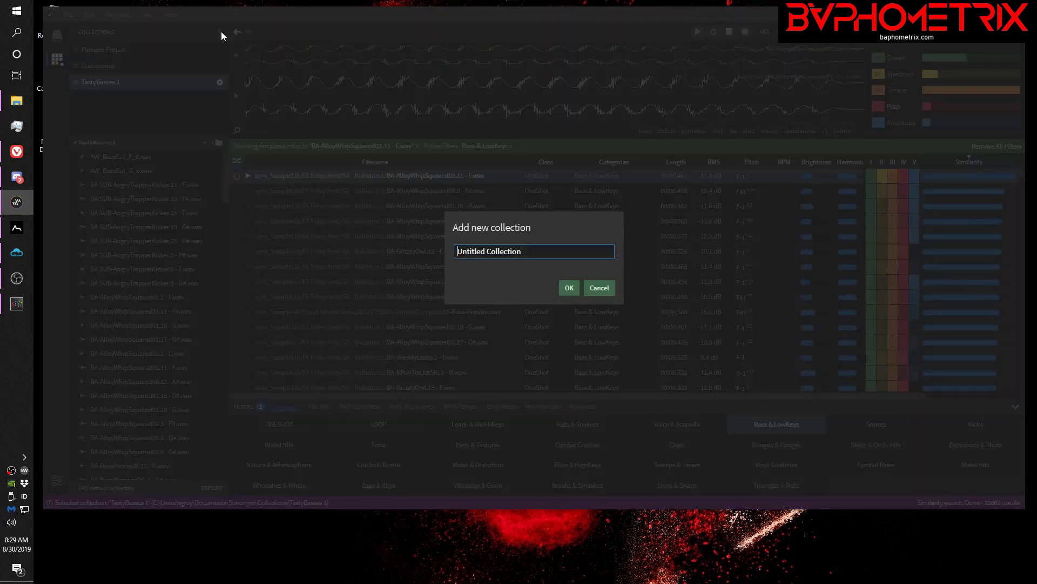
text(My colle)
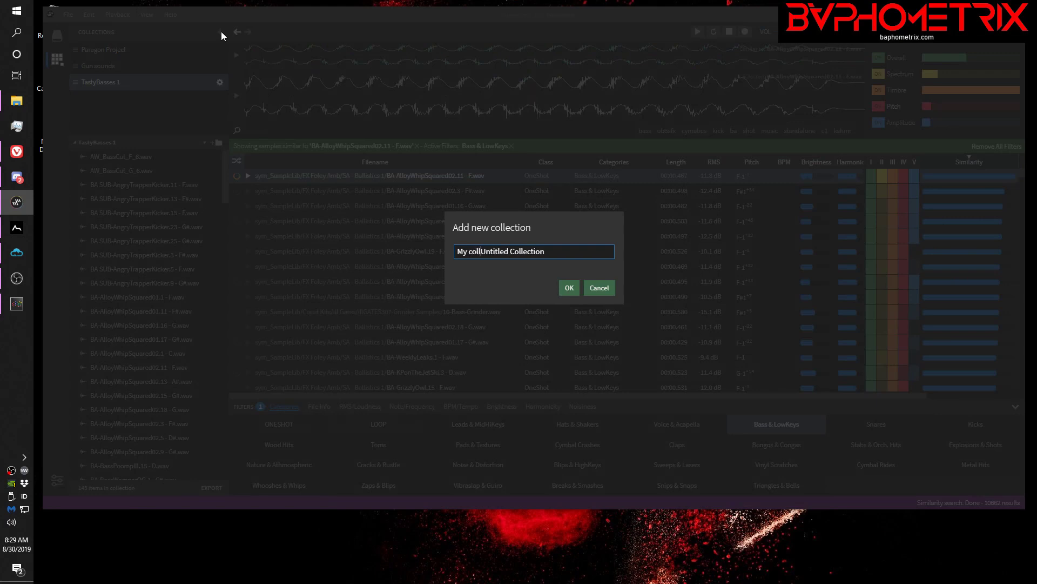
key(shift+Right)
key(shift+Right)
key(shift+Right)
key(shift+Right)
key(shift+Right)
key(shift+Right)
key(shift+Right)
key(shift+Right)
key(shift+Right)
key(shift+Right)
key(shift+Right)
key(shift+Right)
key(shift+Right)
key(shift+Right)
key(shift+Right)
key(shift+Right)
key(shift+Right)
key(shift+Right)
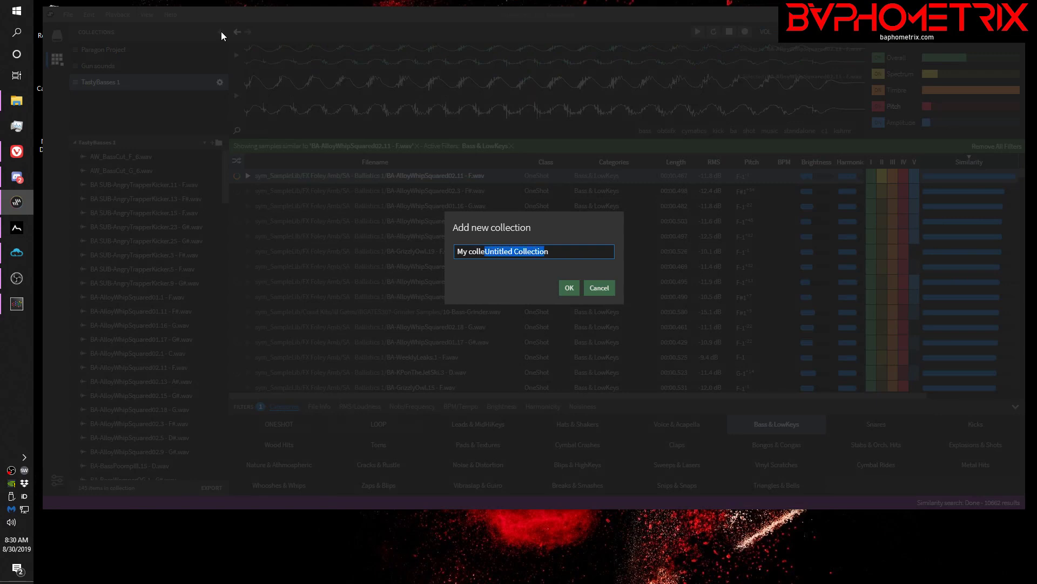
text(ction)
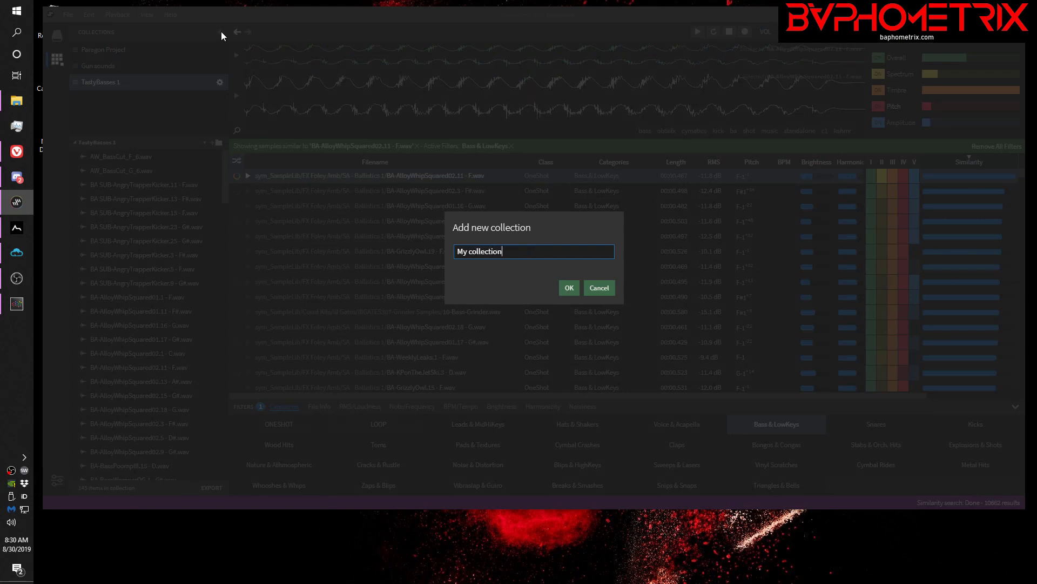
click(569, 291)
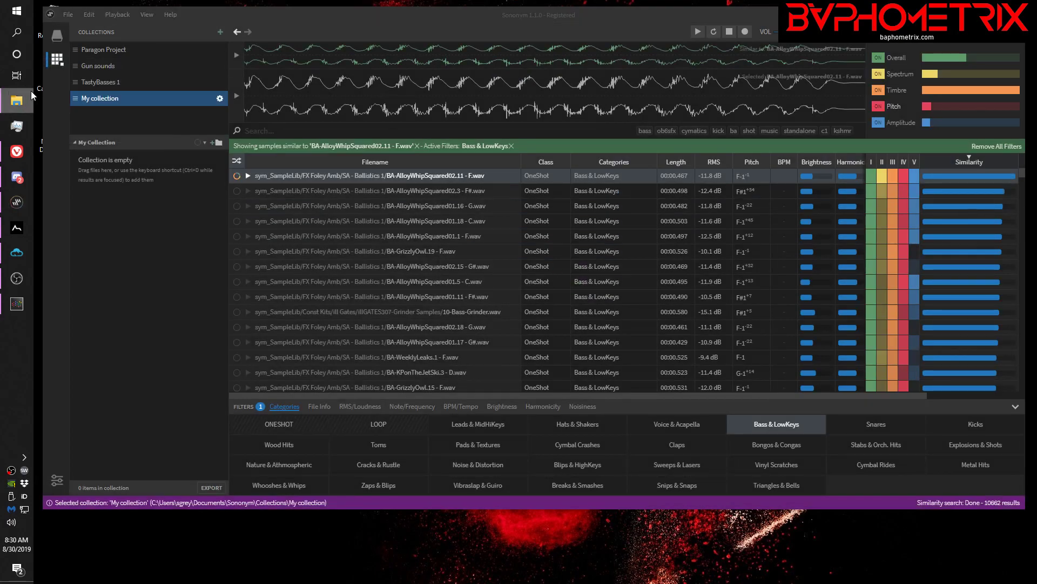
Switch to File Explorer, browse to Documents > Sononym > Collections > My collection to inspect the collection's folder, and dismiss the window
click(16, 101)
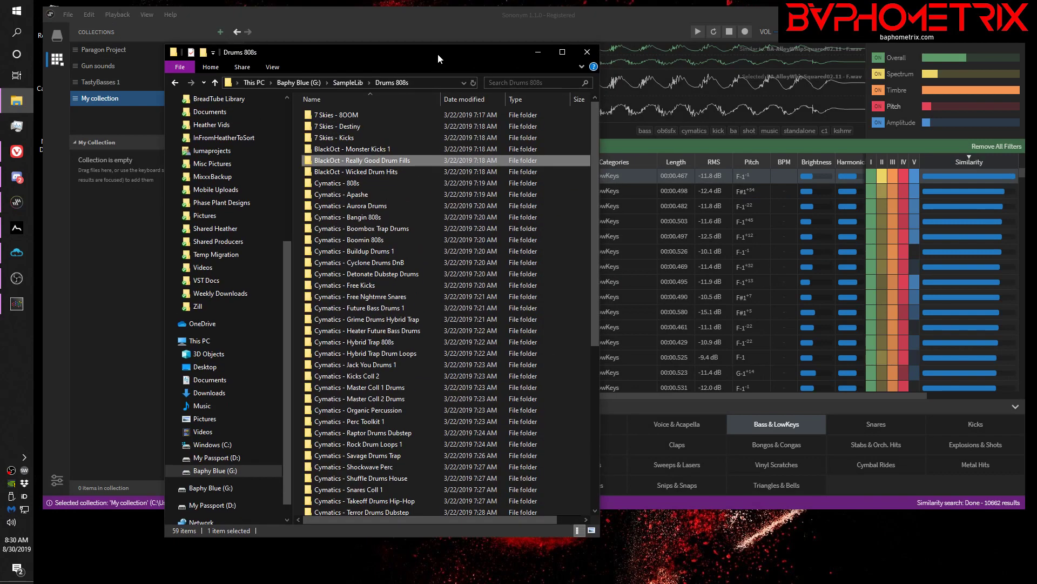
drag(438, 54, 401, 21)
click(179, 350)
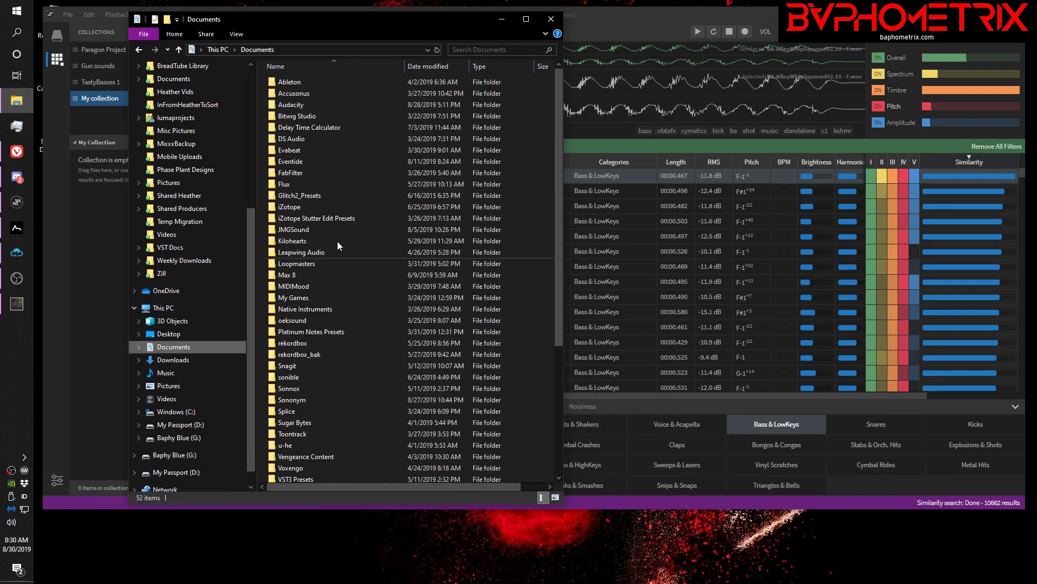
scroll(297, 262, down, 5)
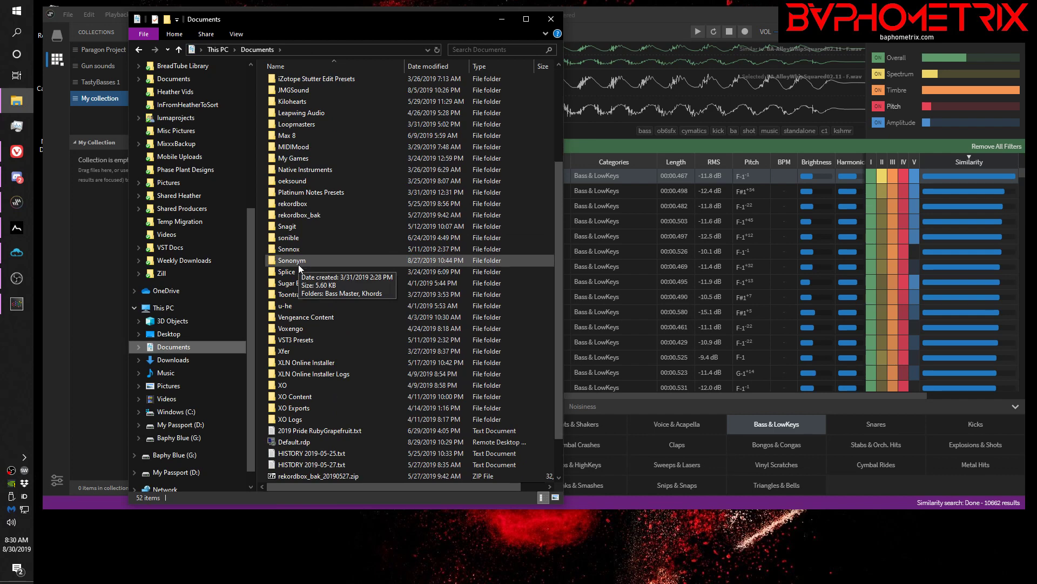
double_click(298, 261)
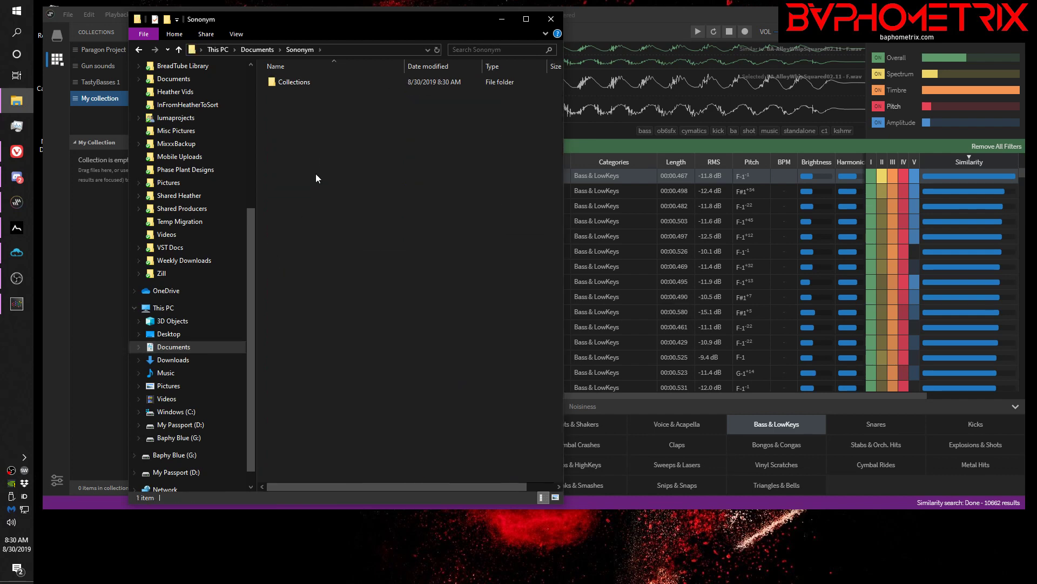
double_click(275, 82)
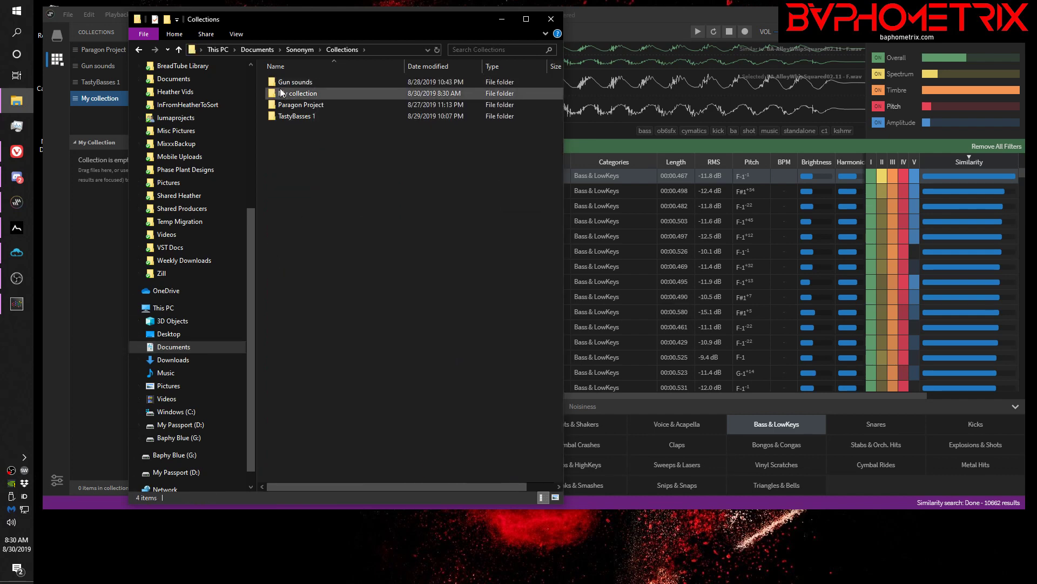
double_click(295, 93)
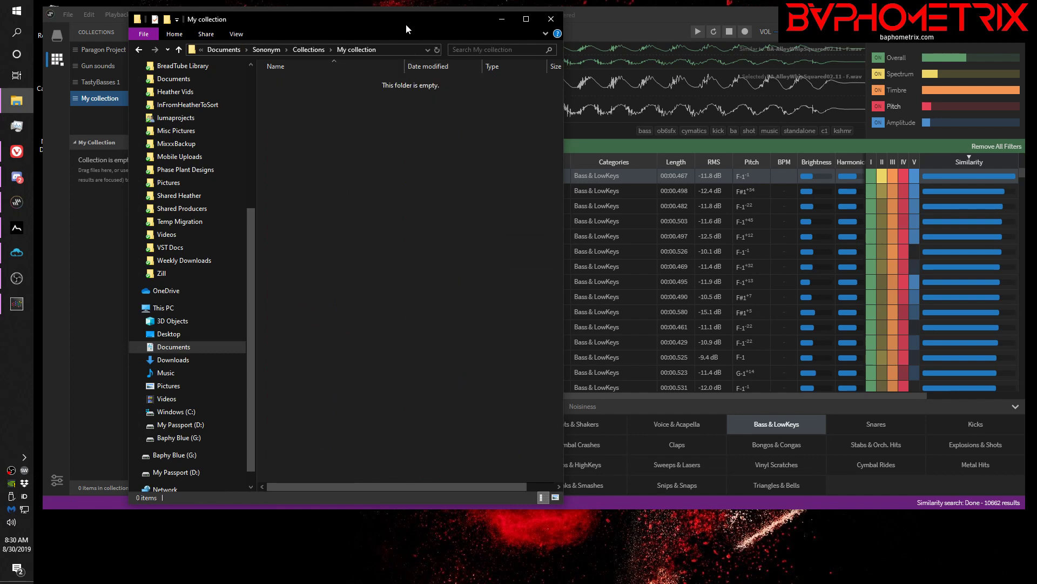
drag(407, 24, 445, 34)
click(582, 27)
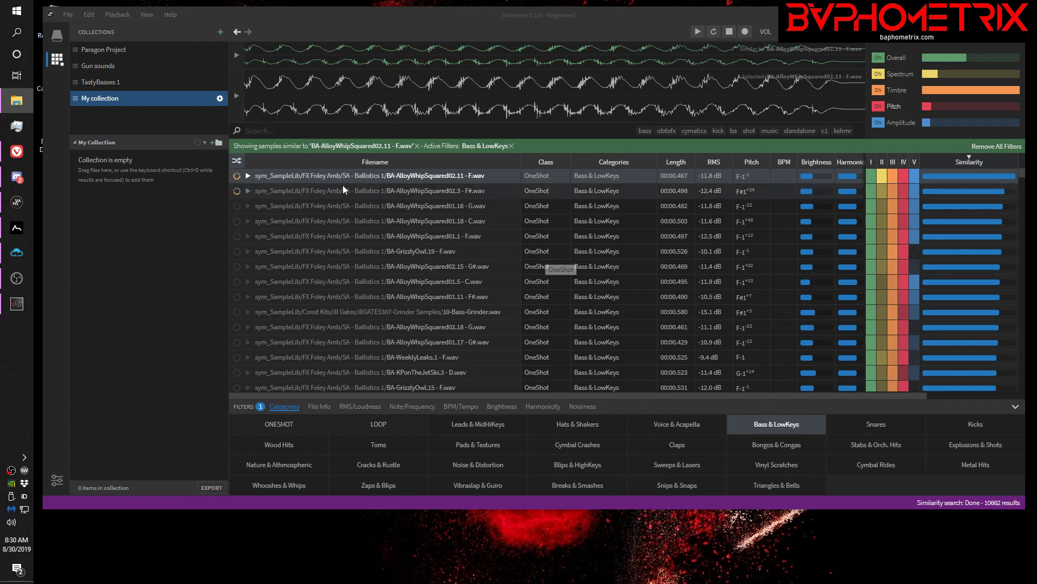
Remove all search filters, return to the BaphoSononymLib library, and filter its samples by the Snares category
click(997, 146)
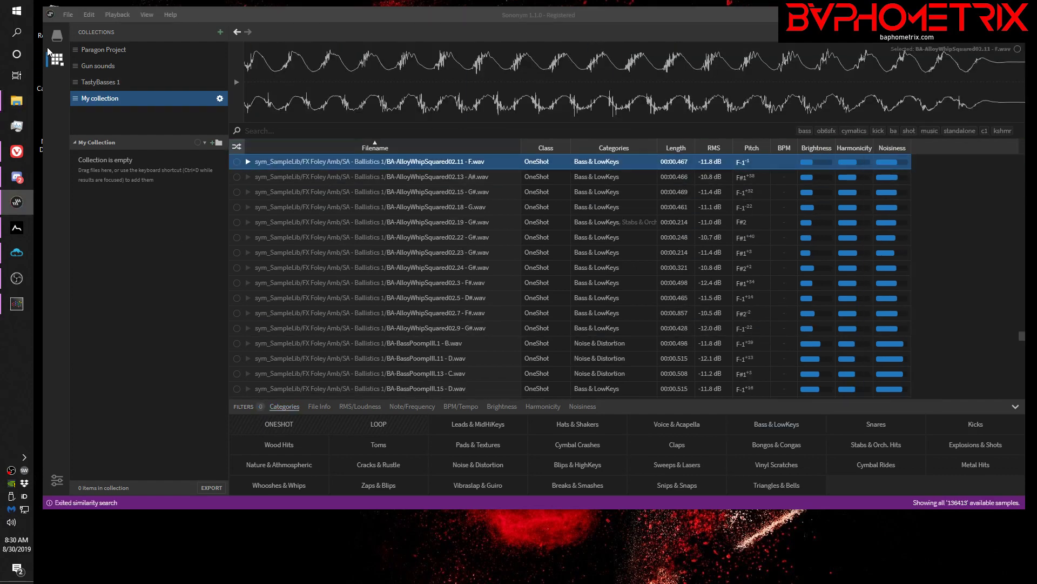
click(57, 37)
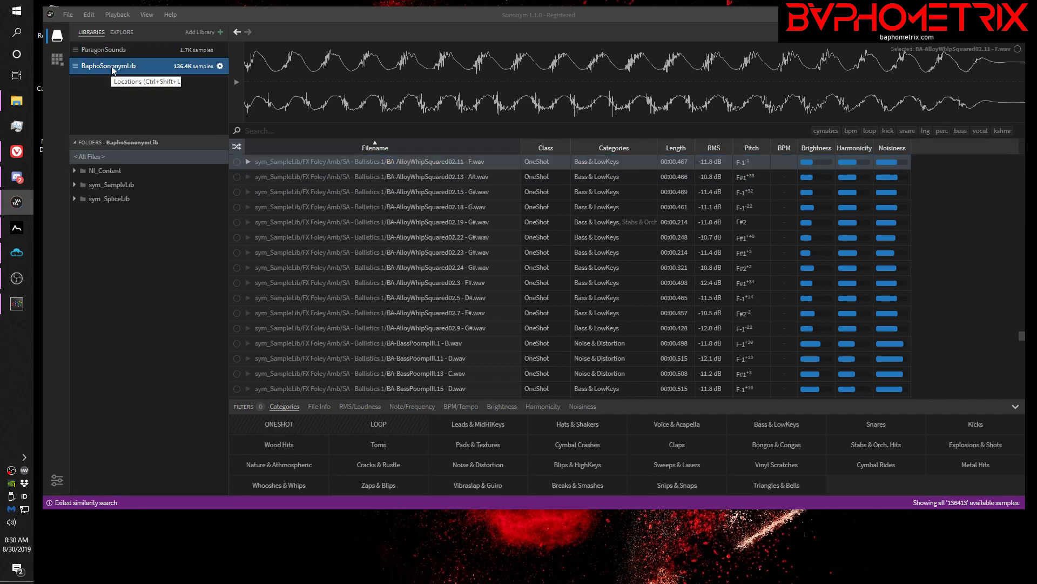
click(886, 423)
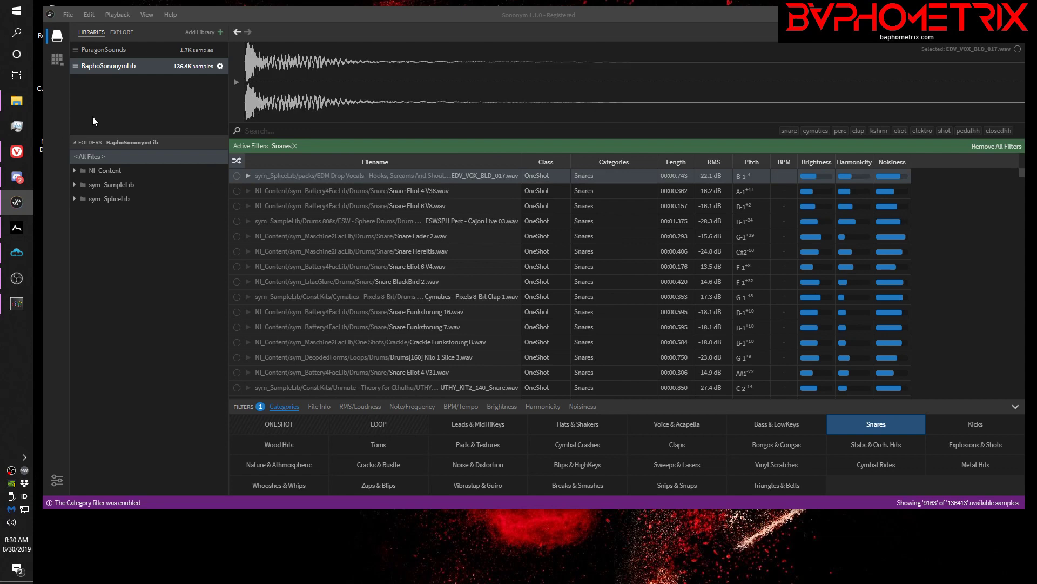
Expand the library folders sym_SampleLib > Baphometrix > Drums > Witch Drums and show the samples in the Snares folder
click(75, 185)
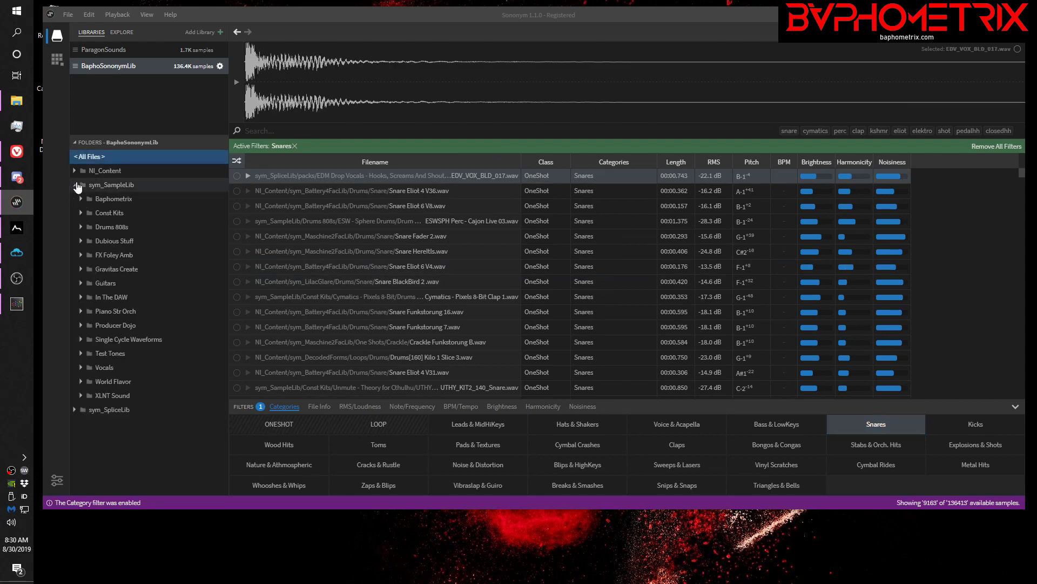
click(80, 199)
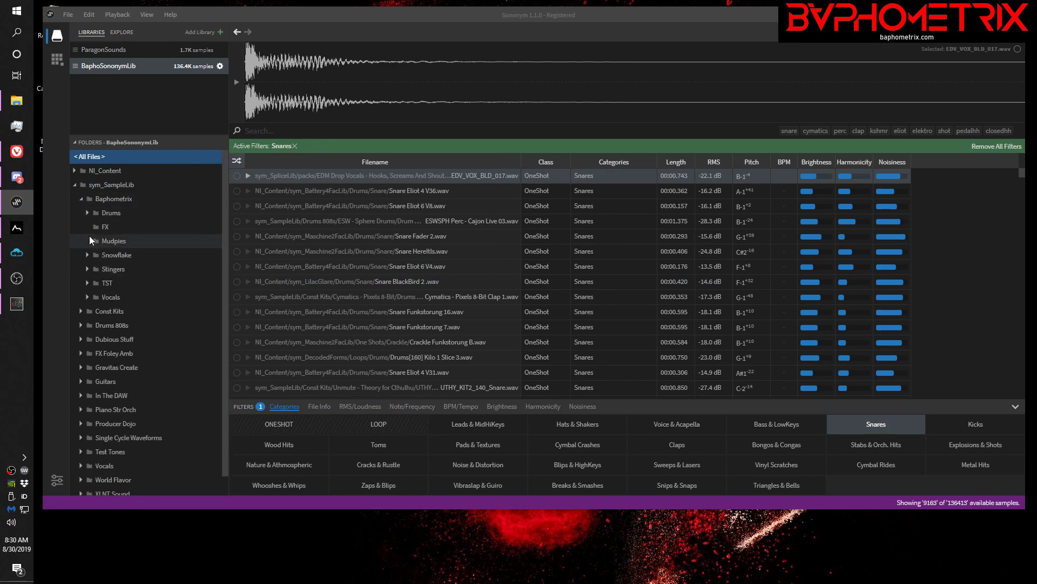
click(87, 213)
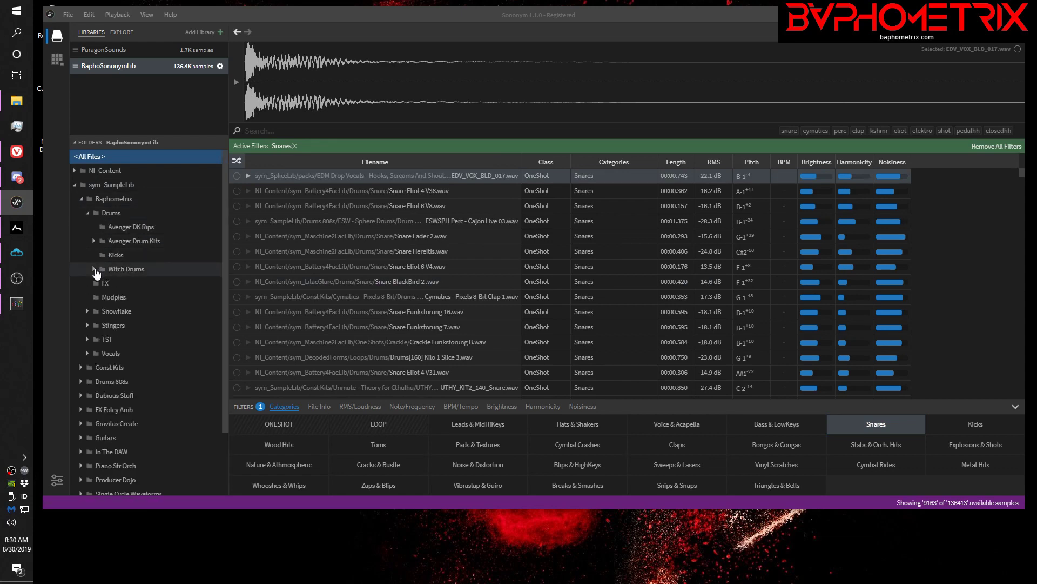
click(94, 269)
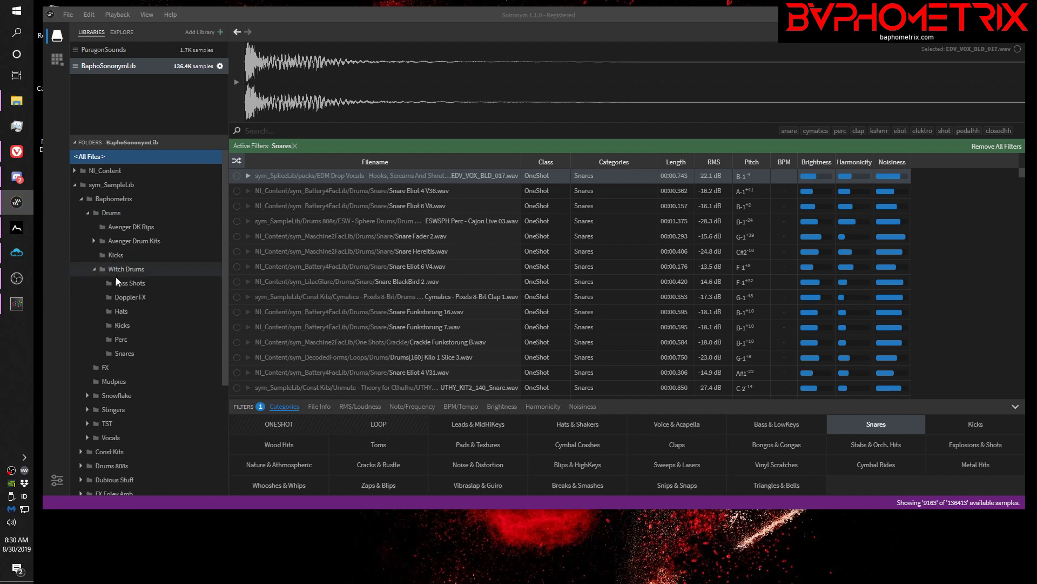
click(125, 354)
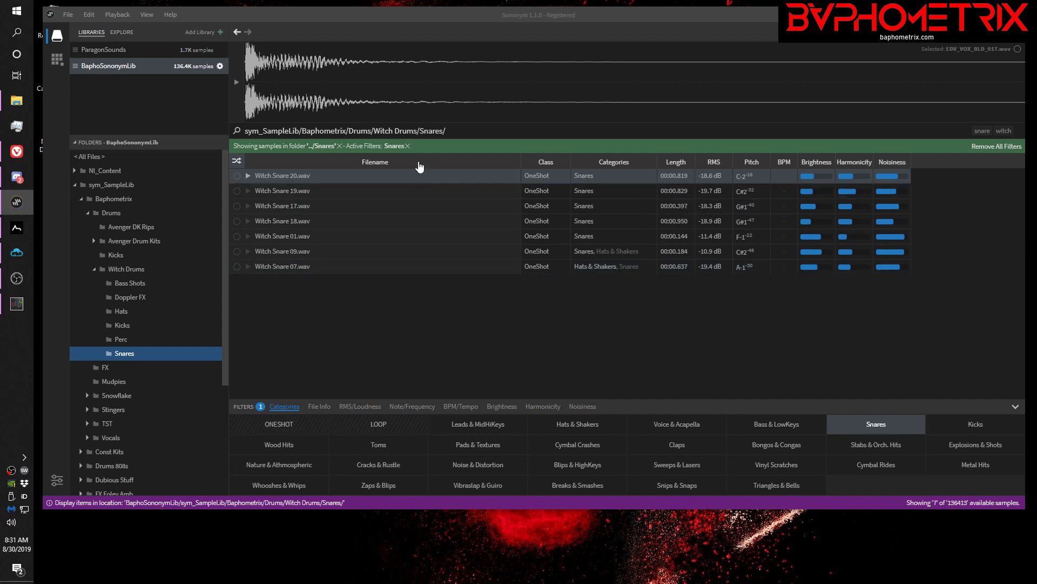
Select Witch Snare 20.wav and compare the folder's samples with and without the Snares category filter, leaving that filter off
click(448, 177)
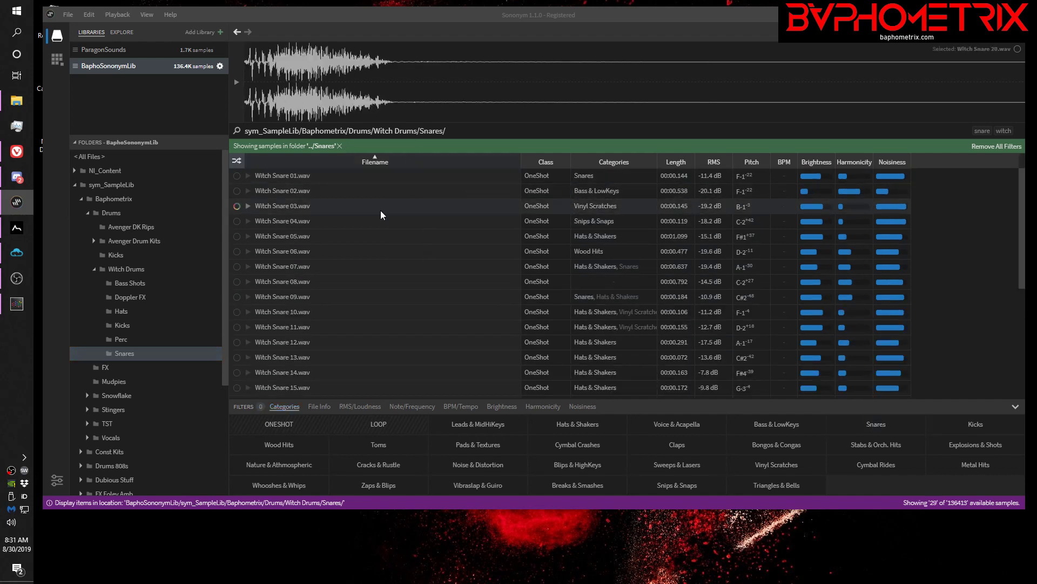
click(893, 421)
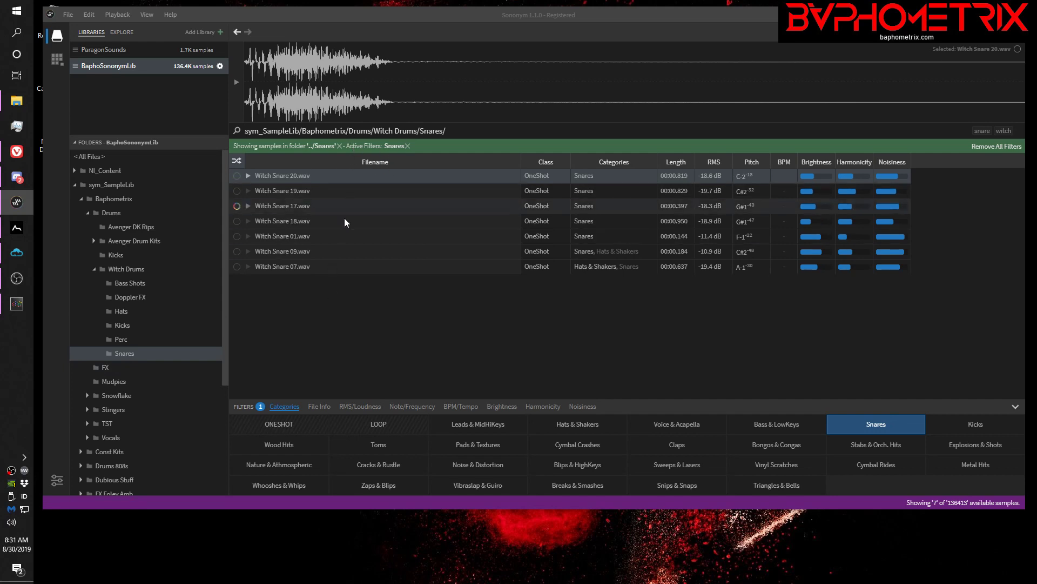
click(407, 146)
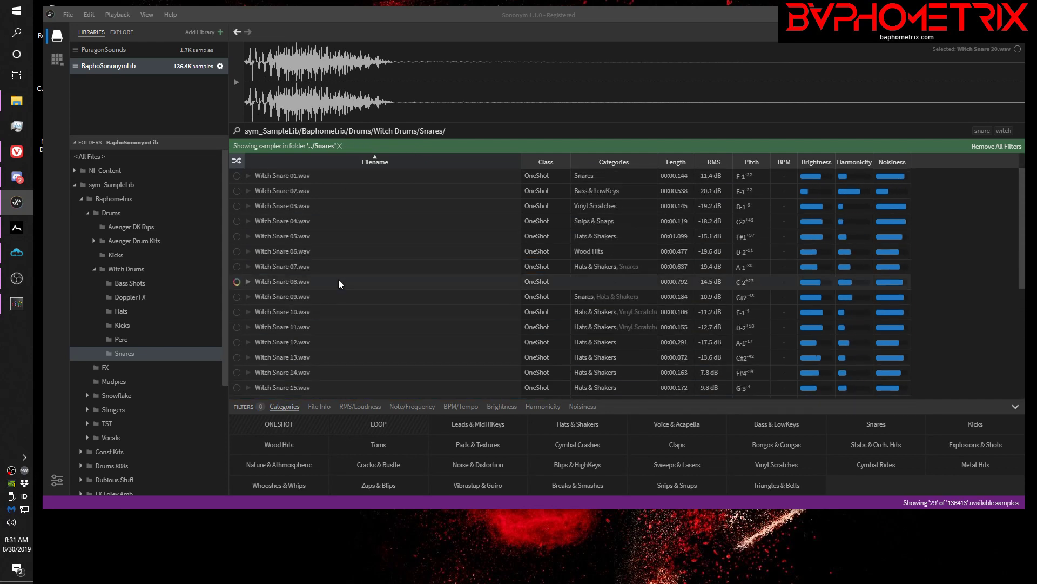
Audition the Witch Snare samples in order from 01 through 27, going back up to Witch Snare 23.wav
click(294, 175)
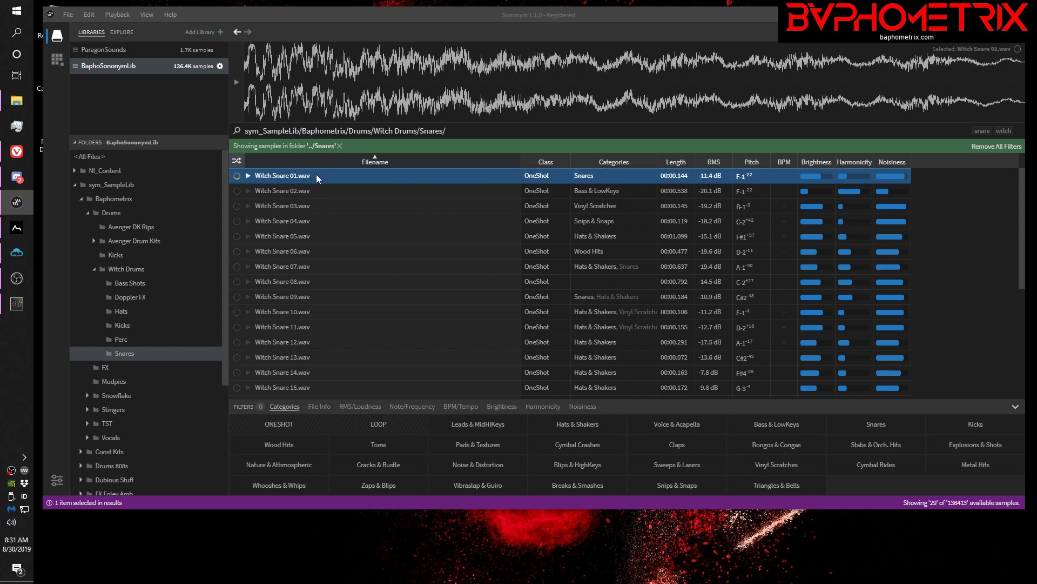
key(Down)
key(Down)
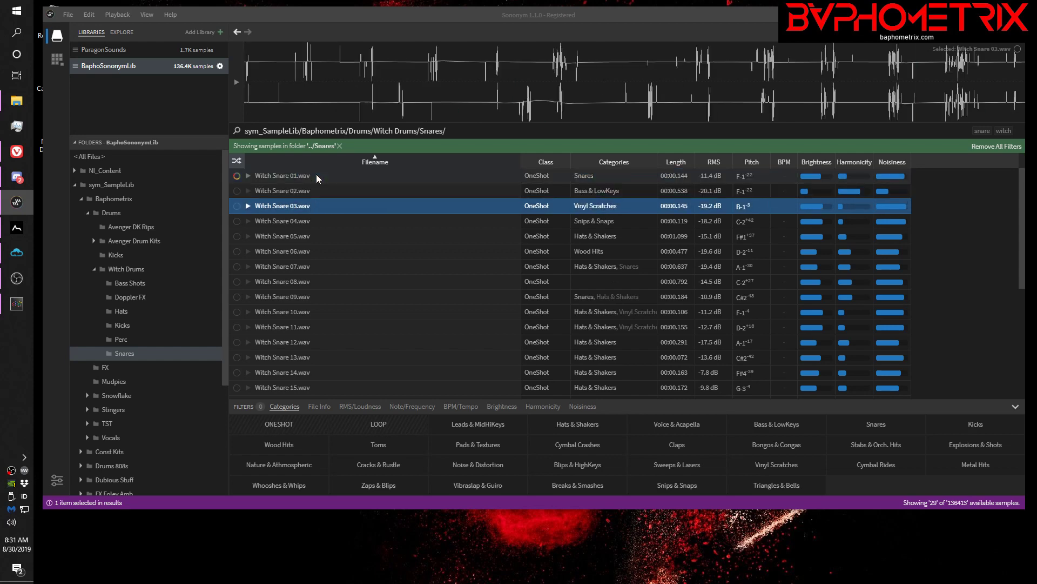
key(Down)
key(Down)
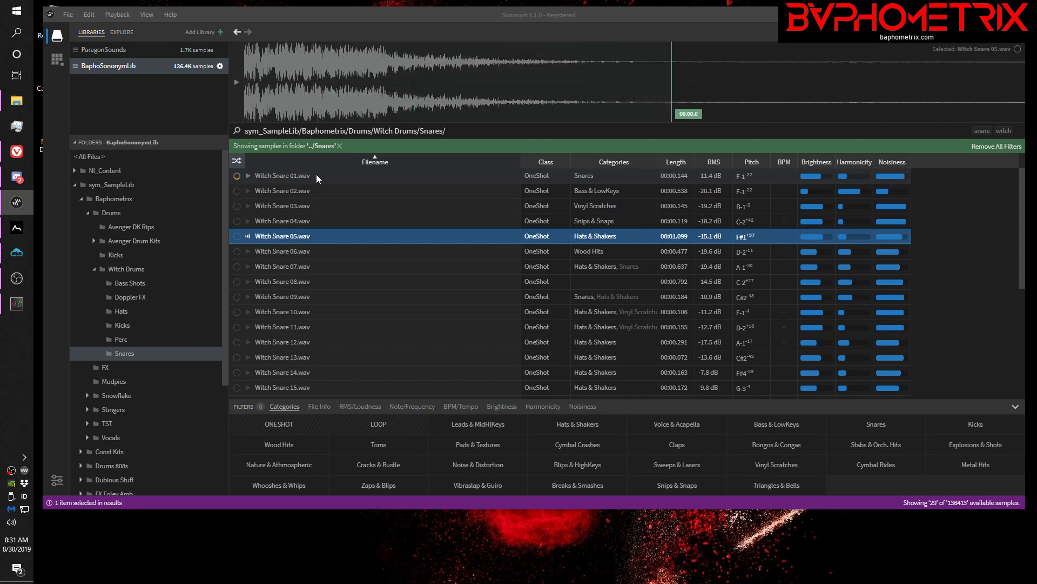
key(Down)
key(Down)
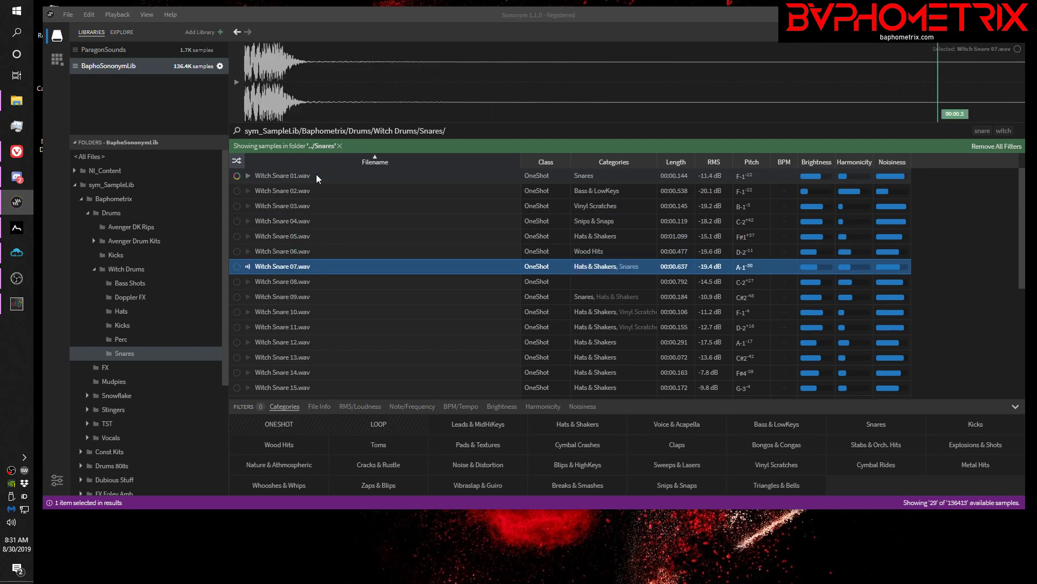
key(Down)
key(Down)
key(Down)
key(Down)
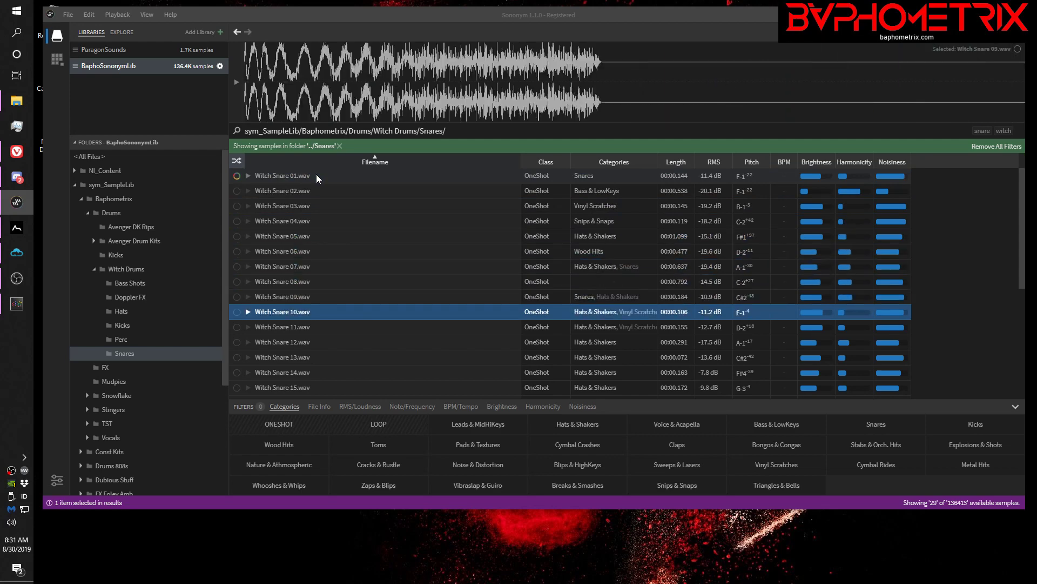
key(Down)
key(Down)
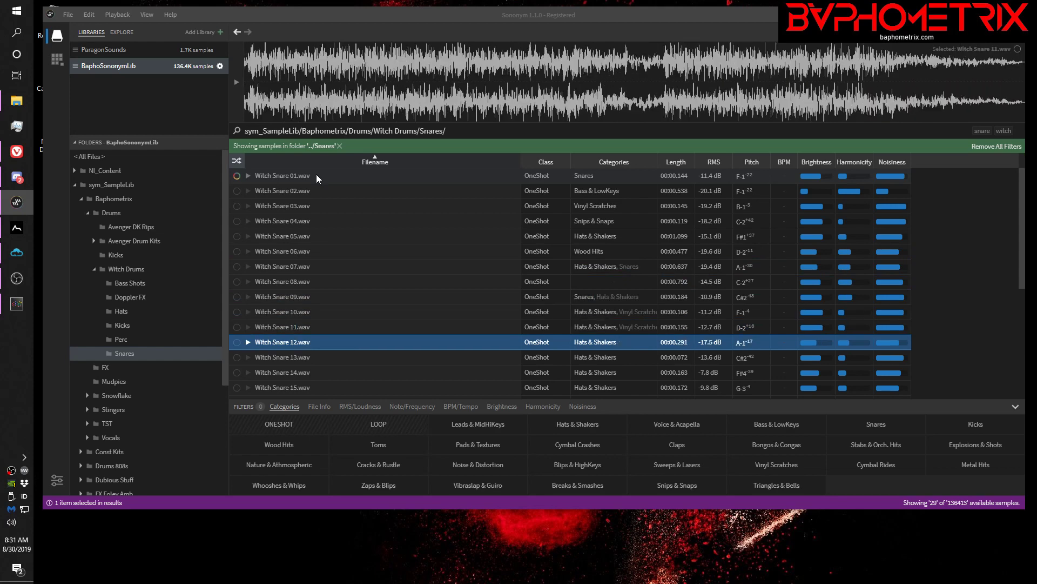
key(Down)
key(Down)
key(Down)
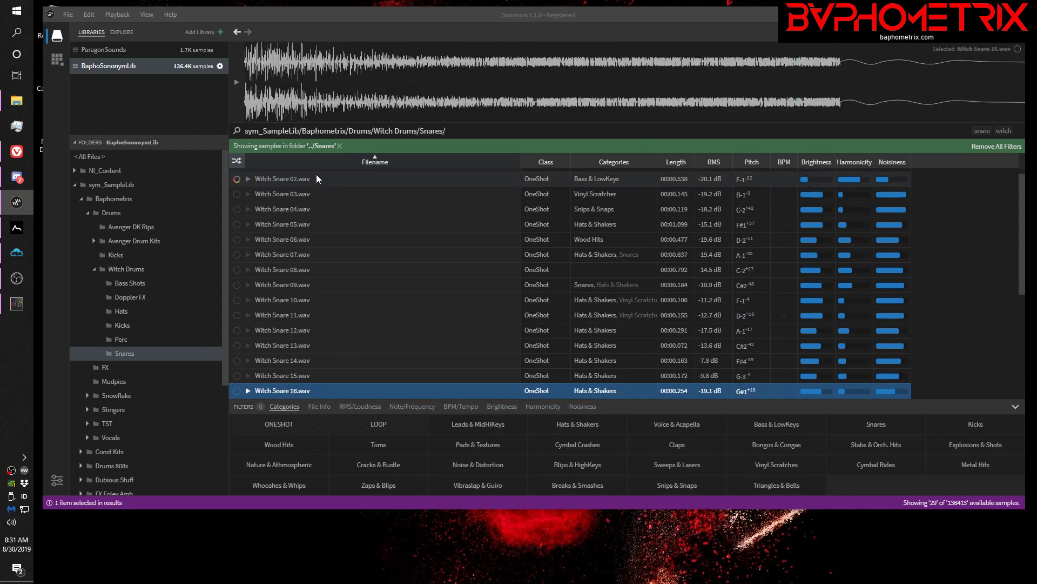
key(Down)
key(Down)
key(Down)
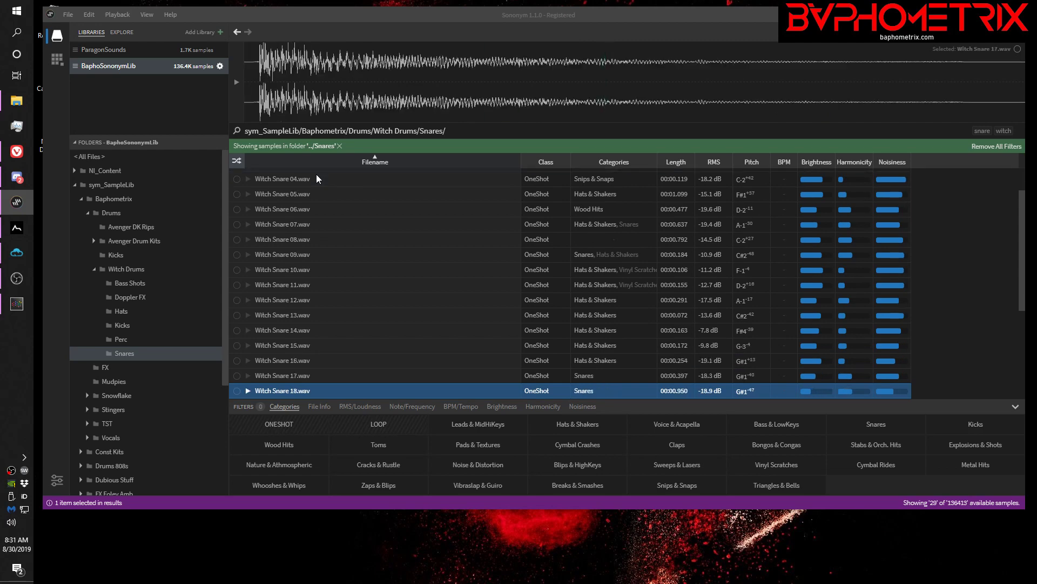
key(Down)
key(Down)
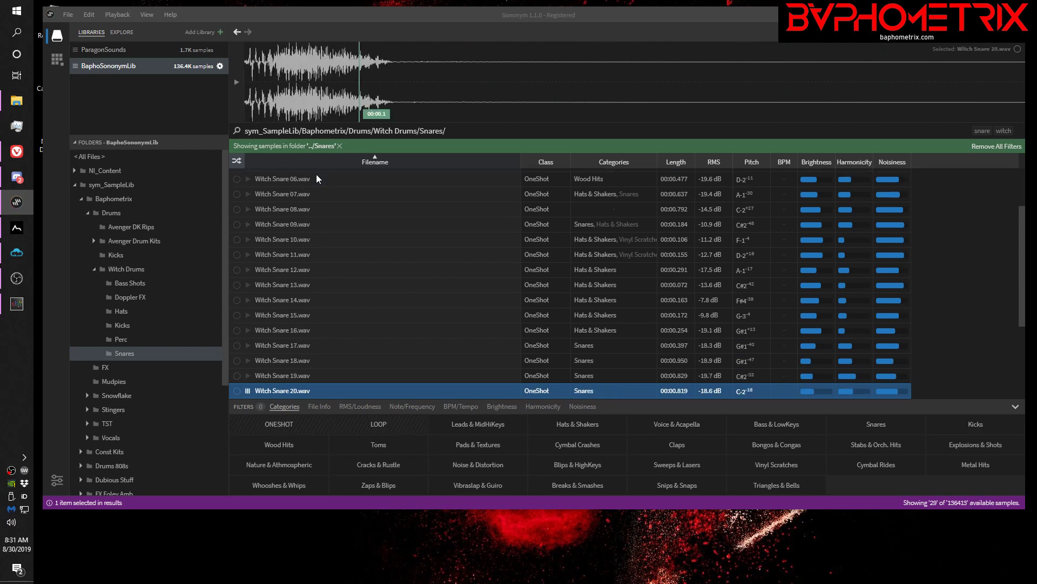
key(Down)
key(Down)
key(Down)
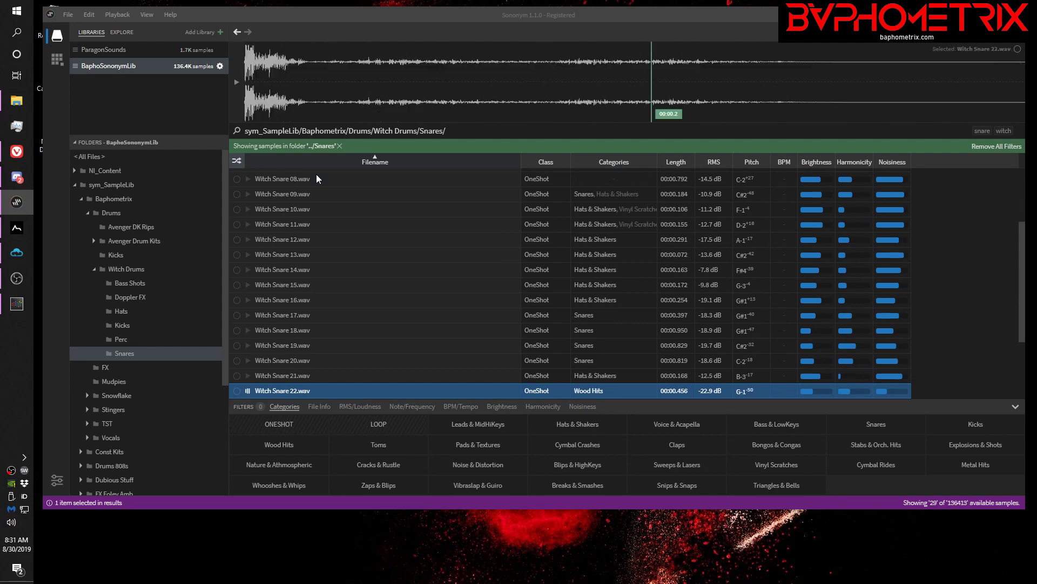
key(Down)
key(Down)
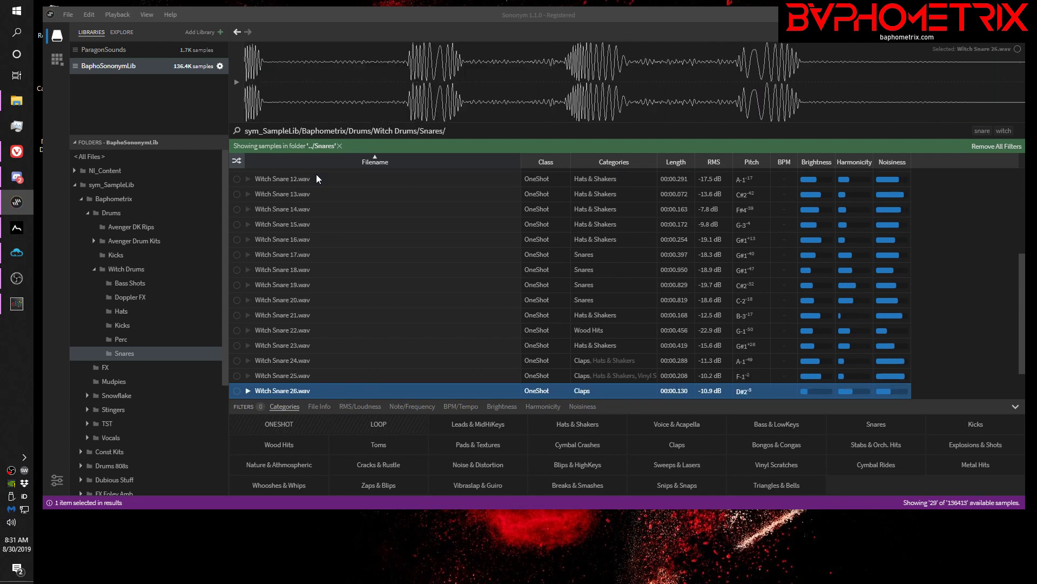
key(Down)
key(Up)
key(Up)
key(Up)
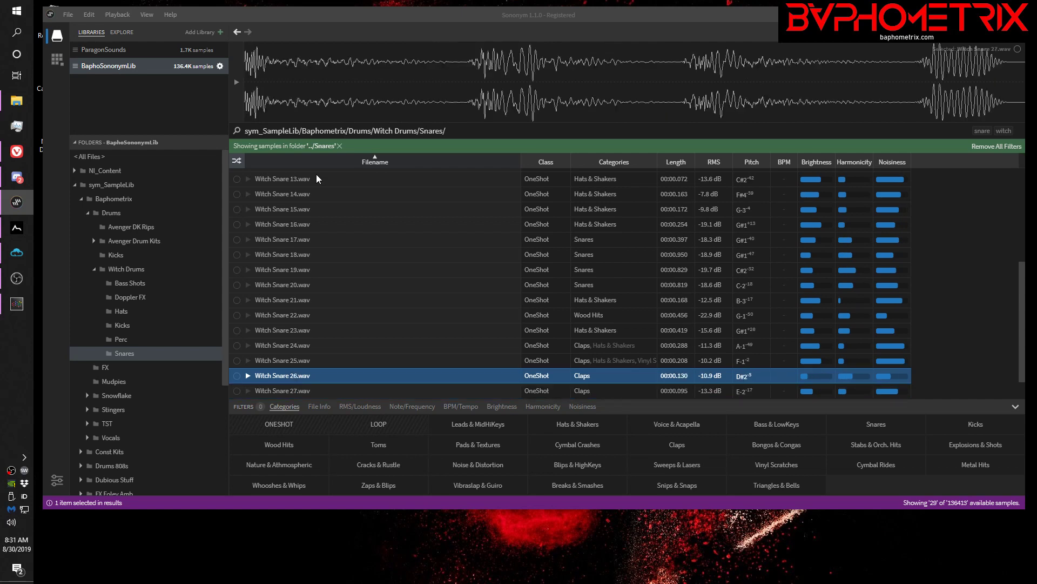
key(Up)
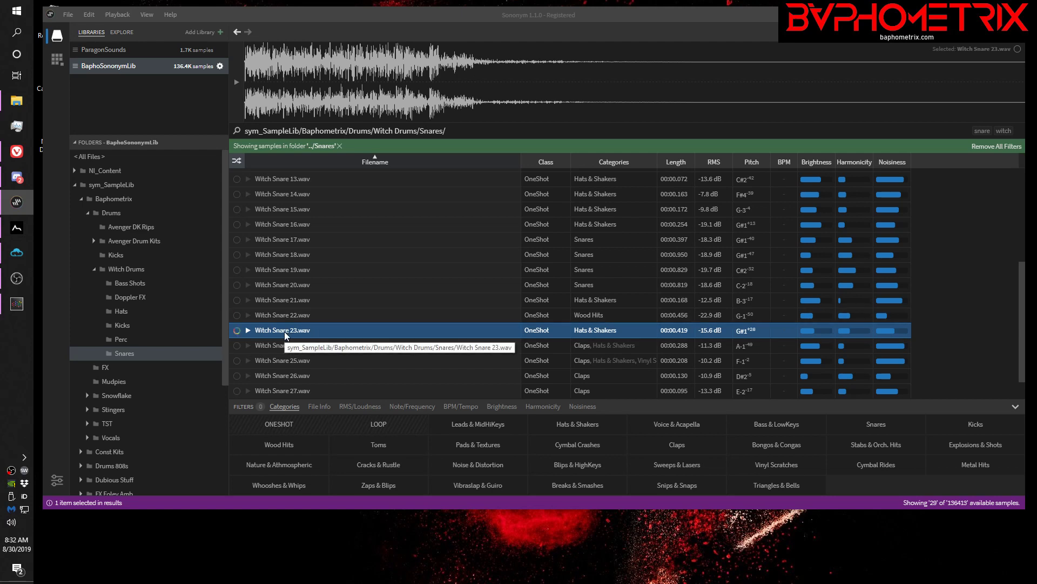
Add Witch Snare 23.wav to My collection, check the collection's folder in File Explorer, and dismiss that window
click(57, 60)
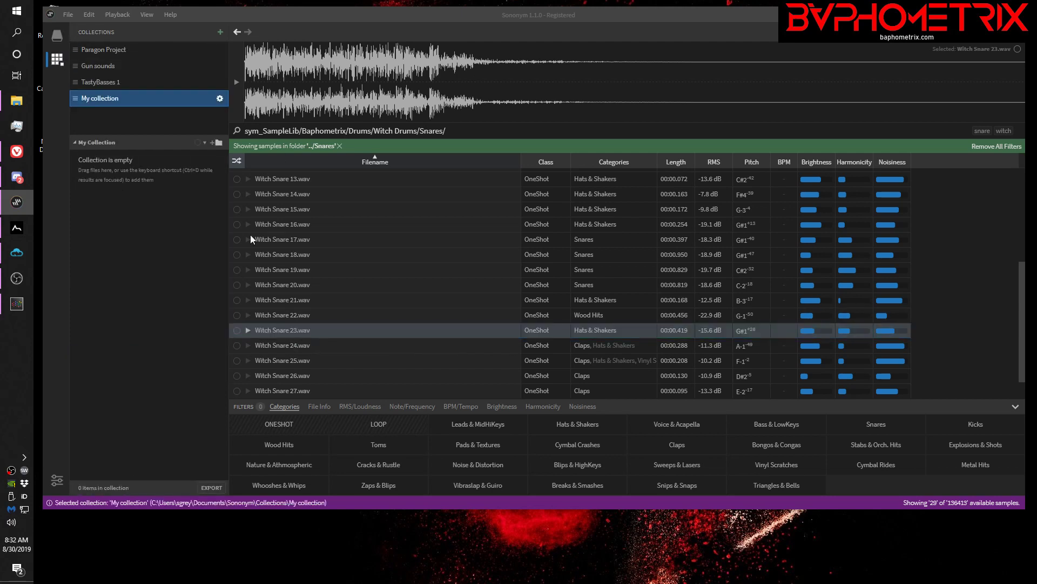
drag(297, 333, 142, 253)
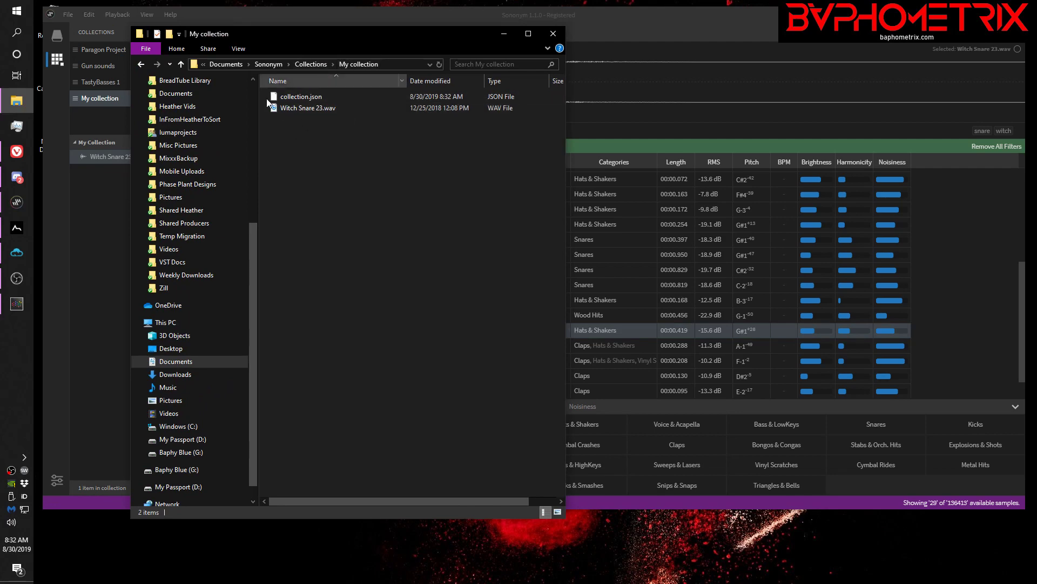
mouse_move(342, 34)
mouse_down()
mouse_move(340, 11)
mouse_move(320, 34)
mouse_move(339, 20)
mouse_move(356, 27)
mouse_up()
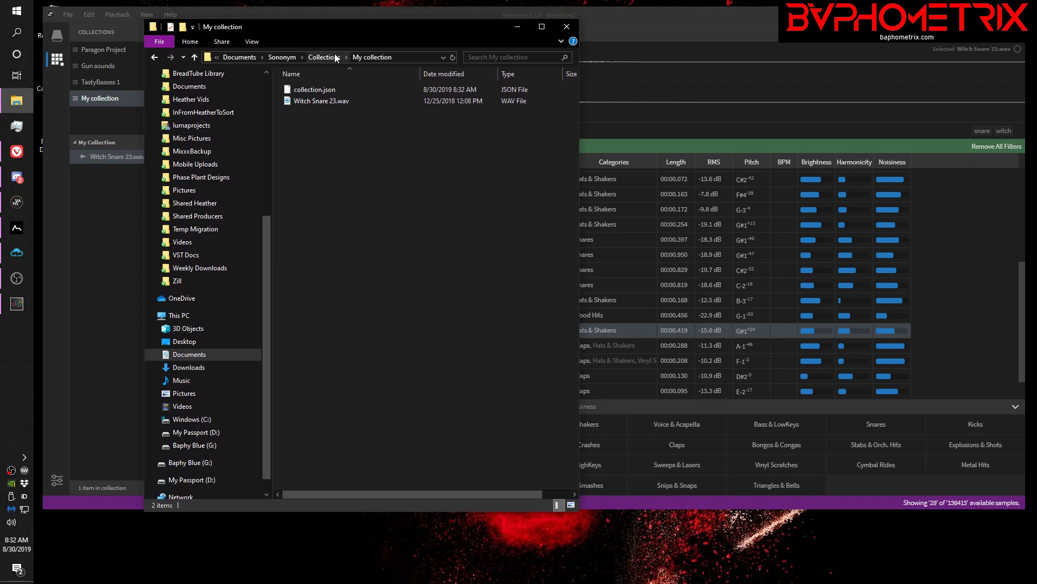
key(super+Down)
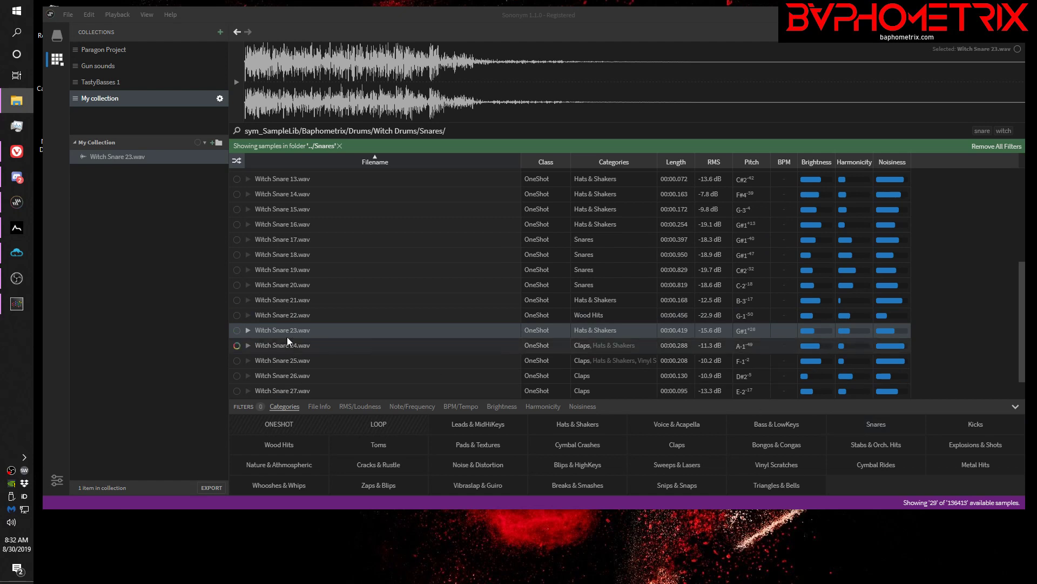
Search for sounds similar to Witch Snare 23.wav in the Snares category, remove the folder restriction, and return to the library list
click(237, 330)
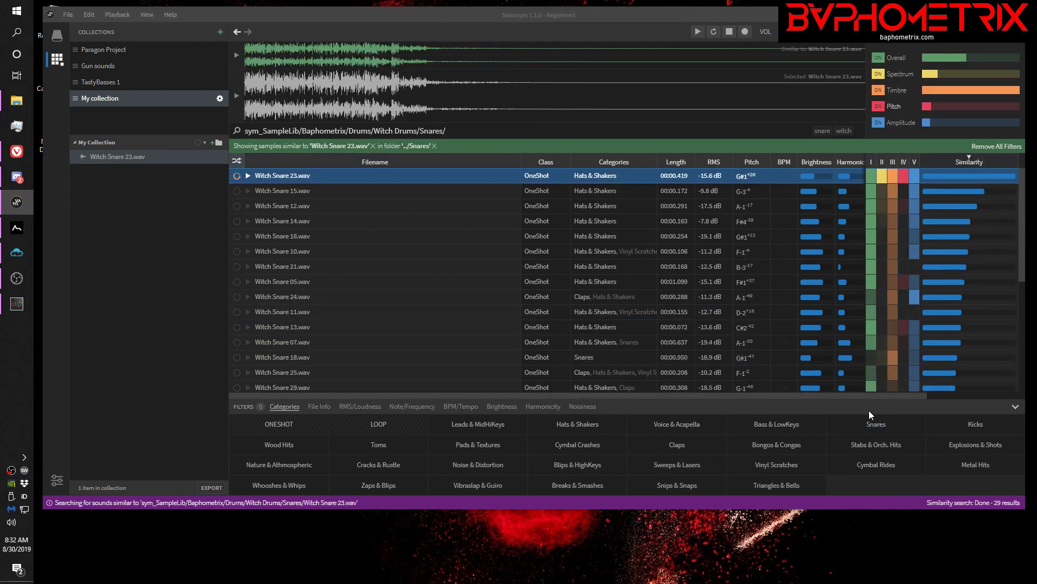
click(870, 424)
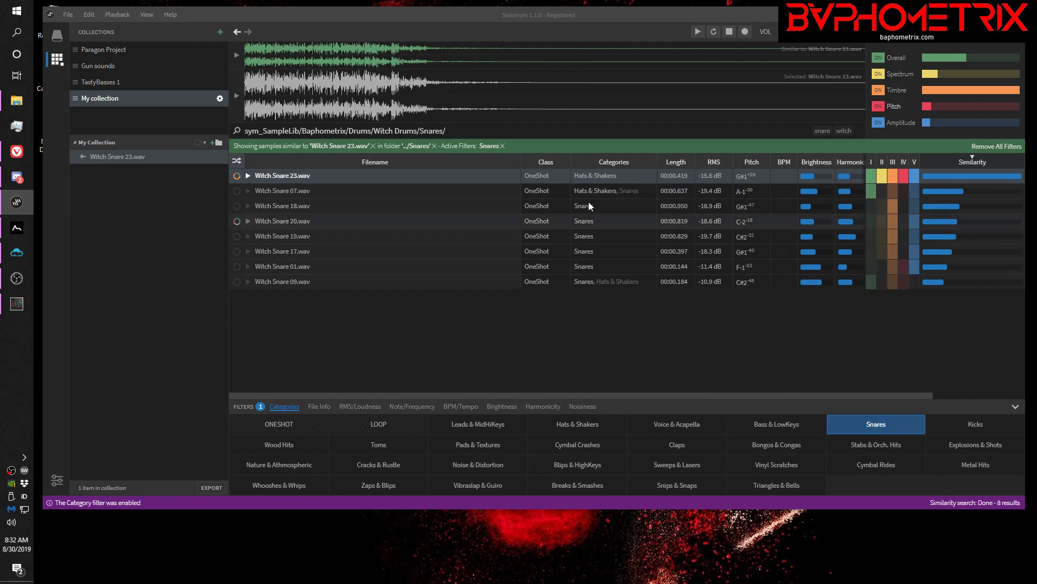
click(424, 147)
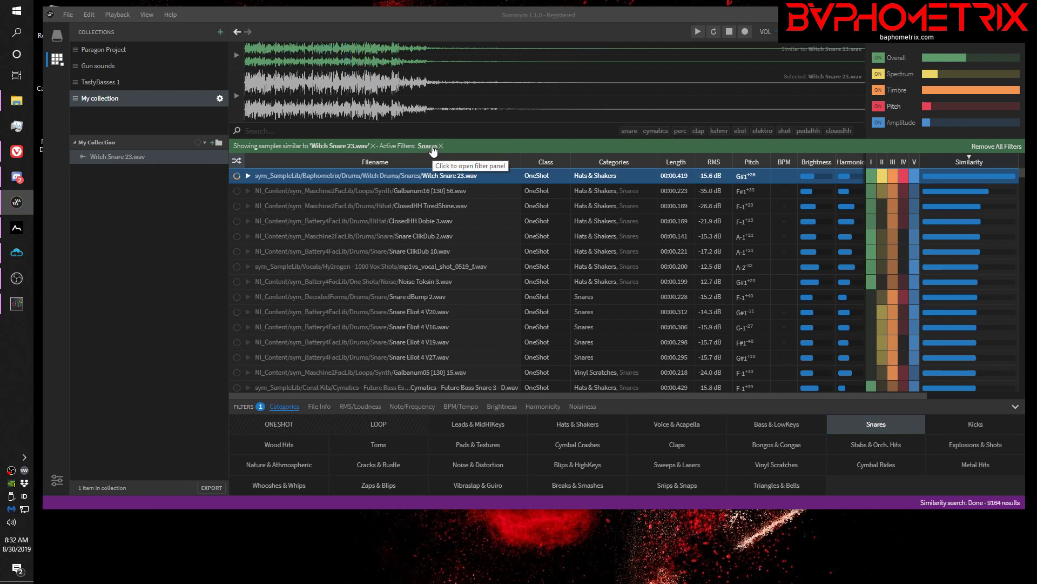
click(57, 35)
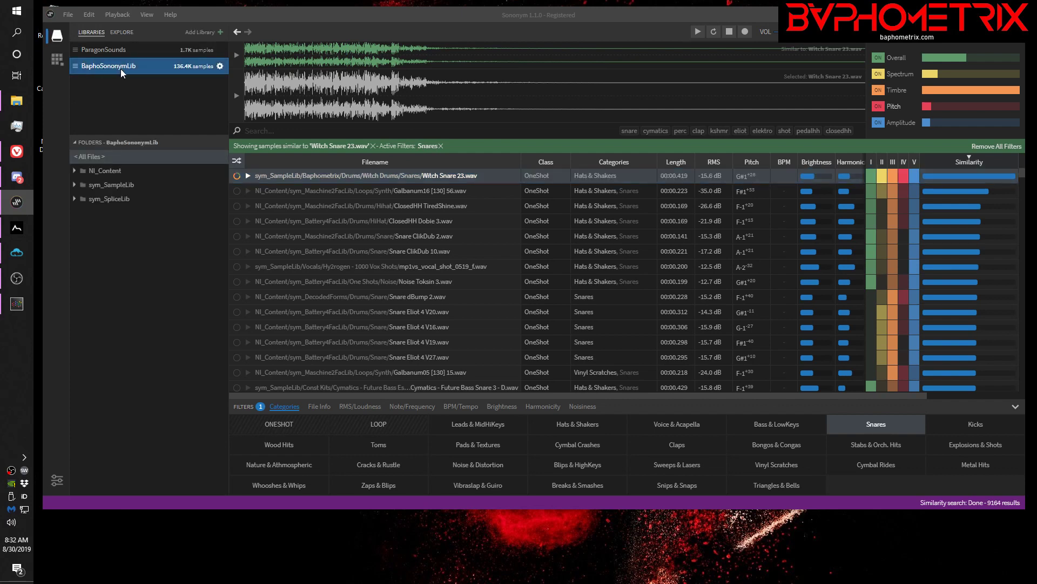
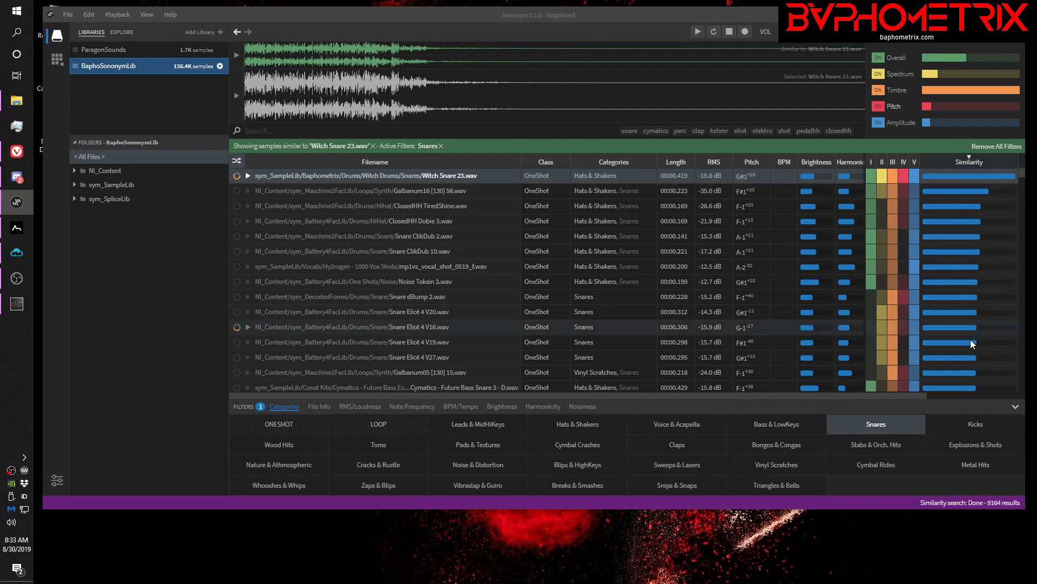
Audition the sounds similar to Witch Snare 23.wav in order, from the reference sample through Snare Eliot 4 V24.wav
click(375, 176)
key(Down)
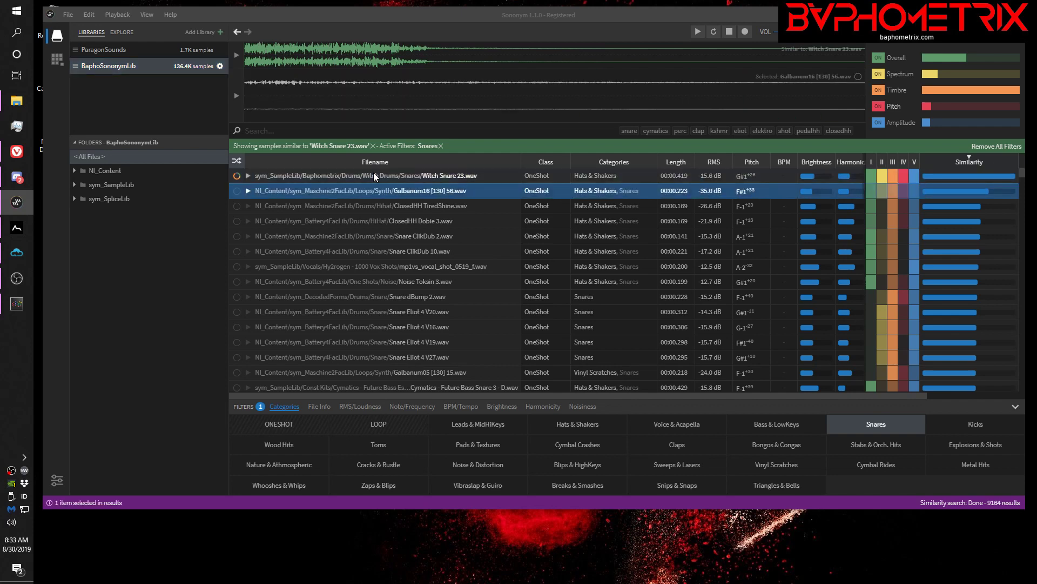
key(Down)
key(Down)
key(Down)
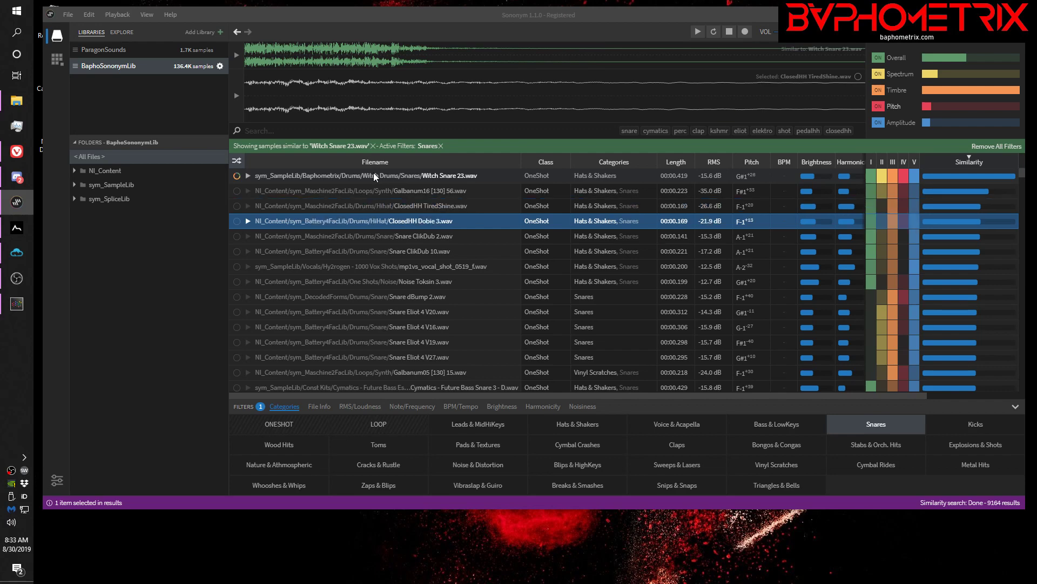
key(Down)
key(Down)
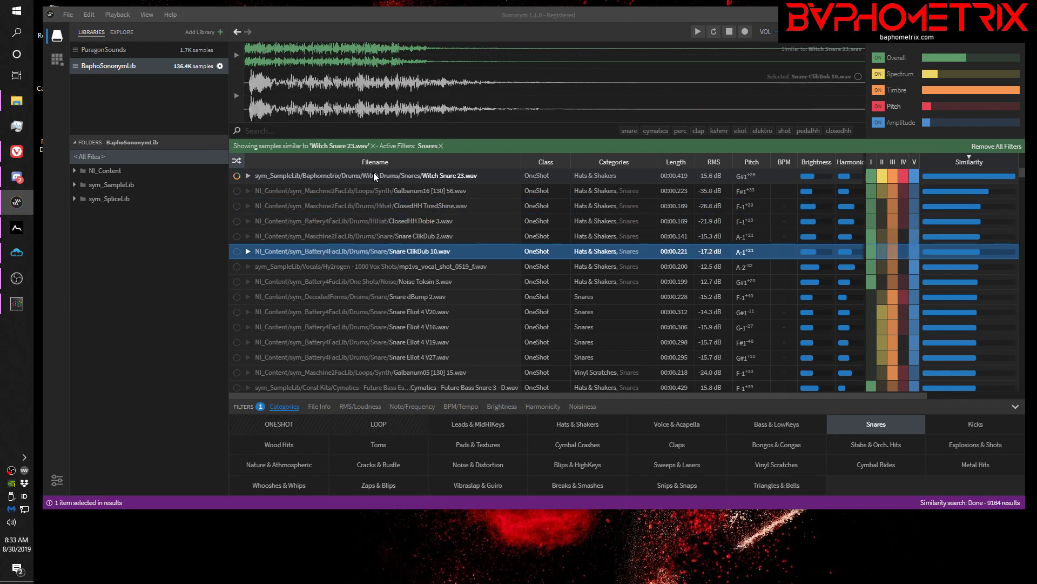
key(Down)
key(Down)
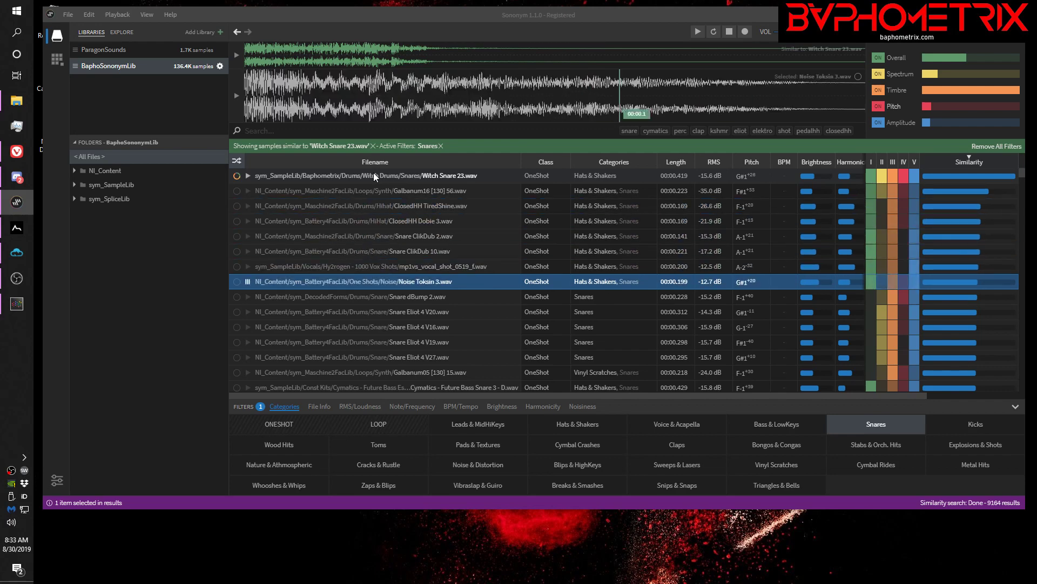
key(Down)
key(Down)
key(Down)
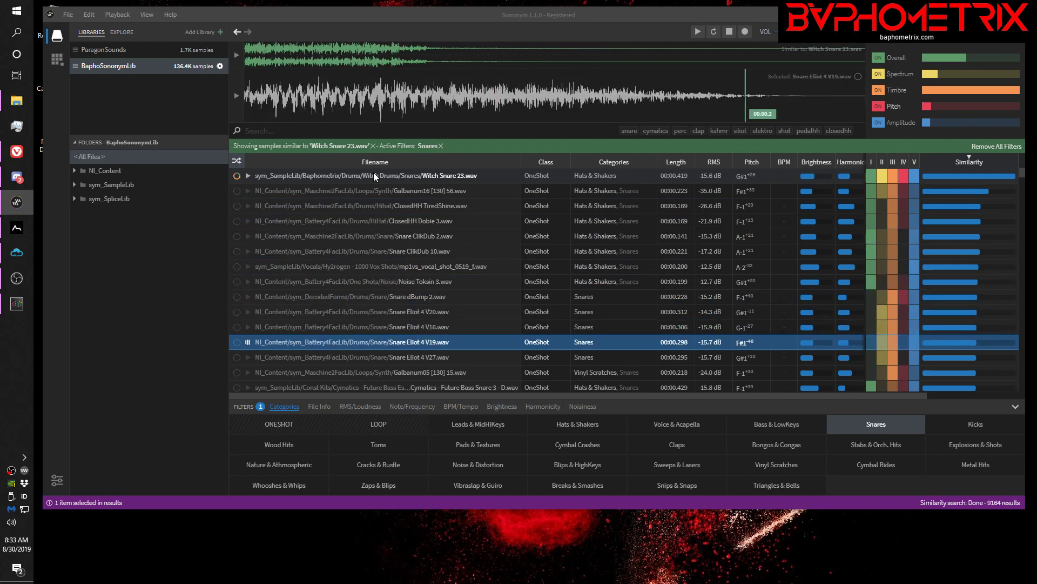
key(Down)
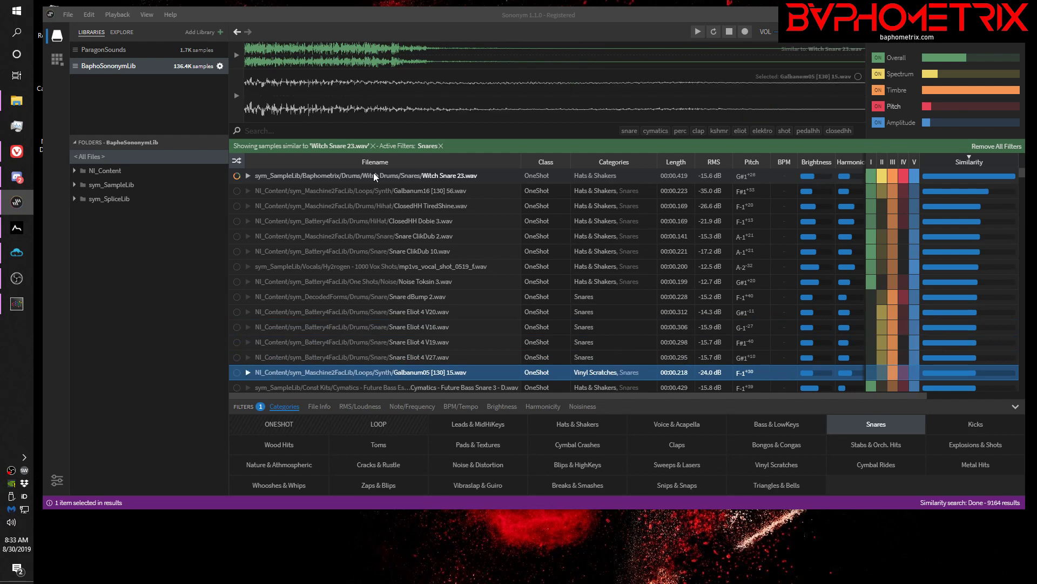
key(Down)
key(Down)
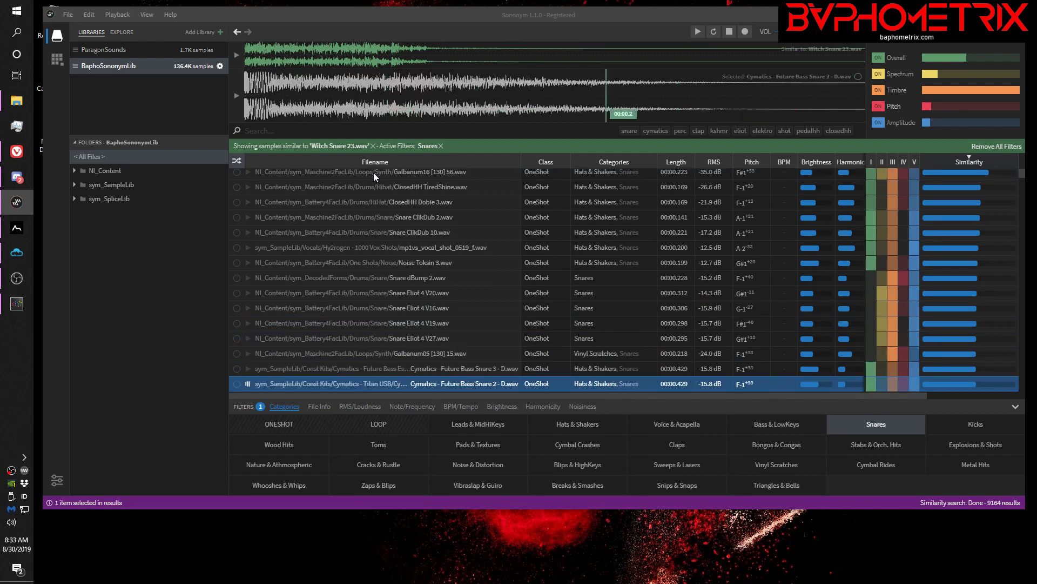
key(Down)
key(Down)
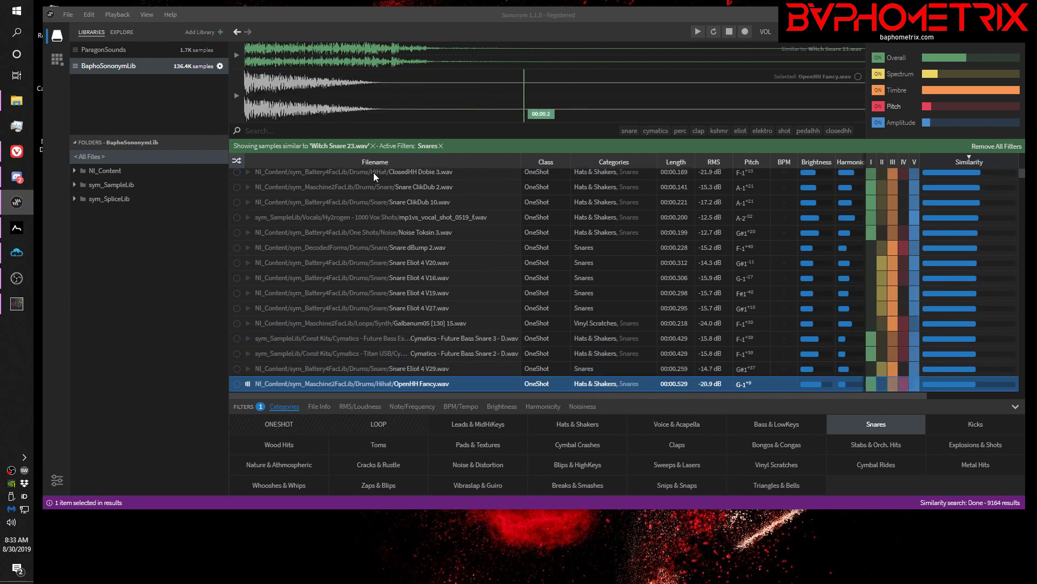
key(Down)
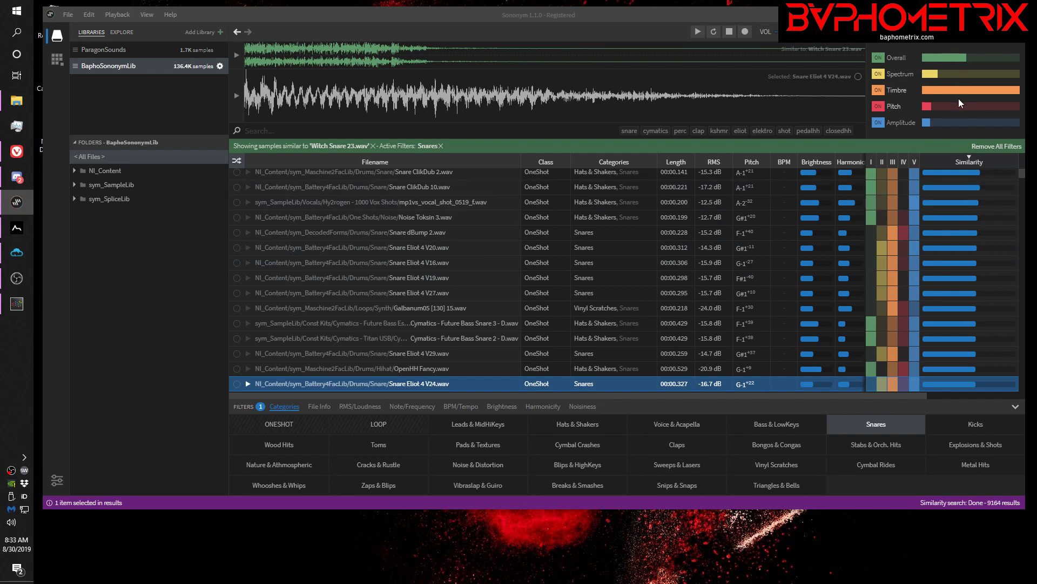
Raise the similarity weights: Spectrum to nearly full, Pitch to about three quarters, and Amplitude to about half
drag(937, 73, 1004, 76)
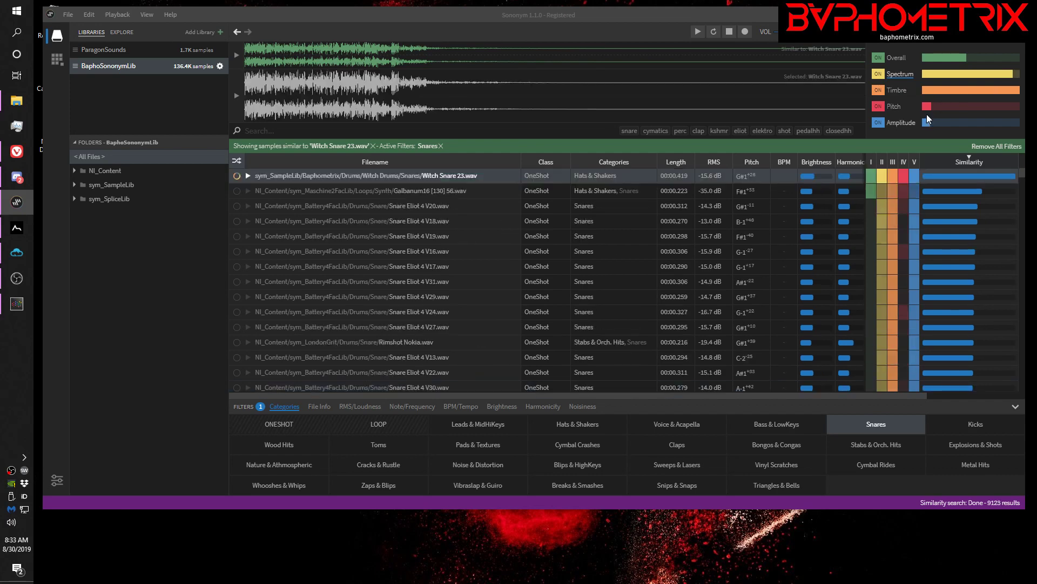
drag(928, 105, 996, 108)
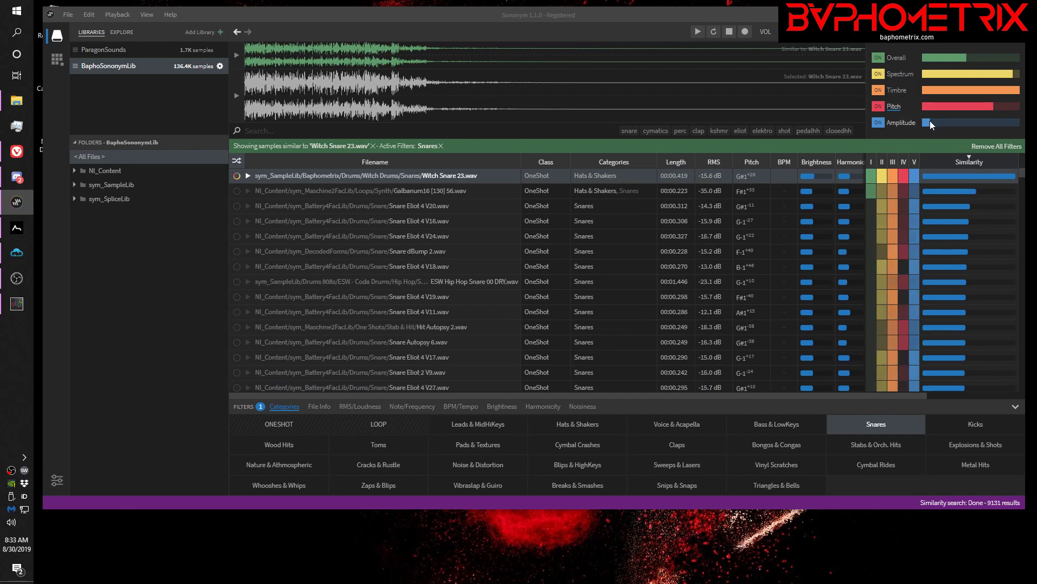
drag(929, 123, 971, 125)
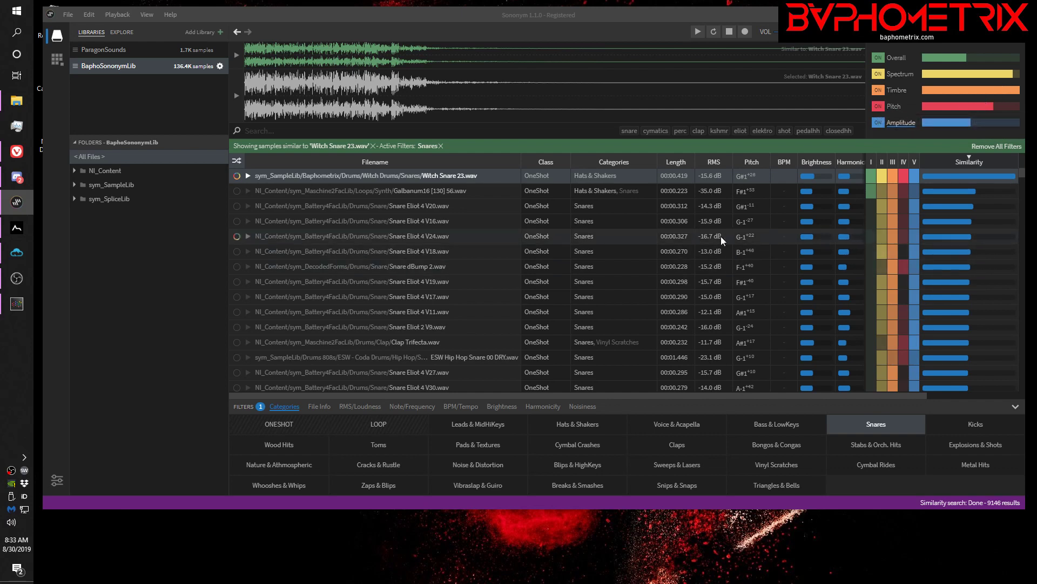
Audition the reweighted similarity results in order, from Witch Snare 23.wav down to Snare Eliot 4 V23.wav
click(372, 174)
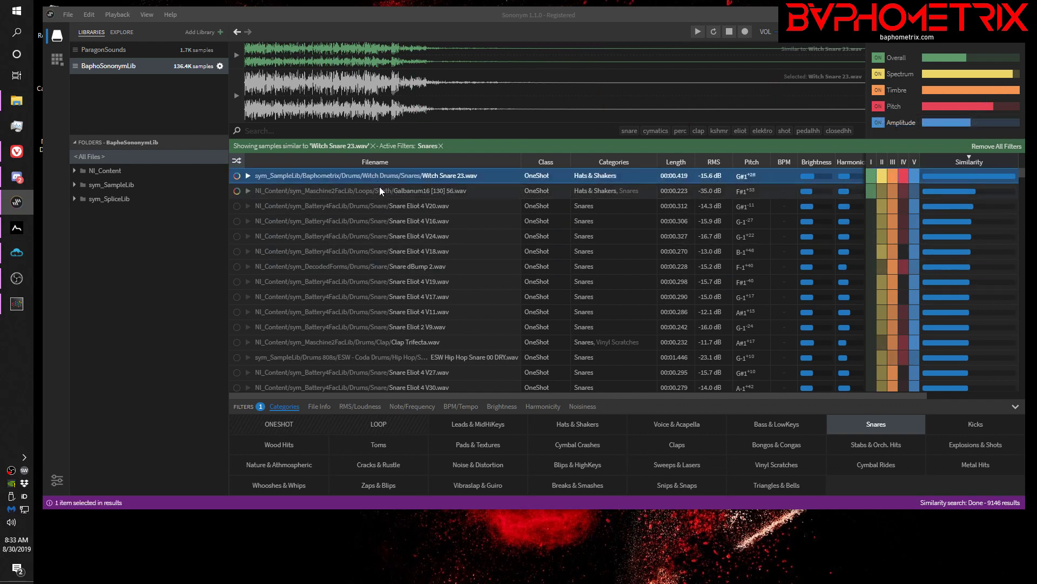
click(380, 189)
key(Down)
key(Down)
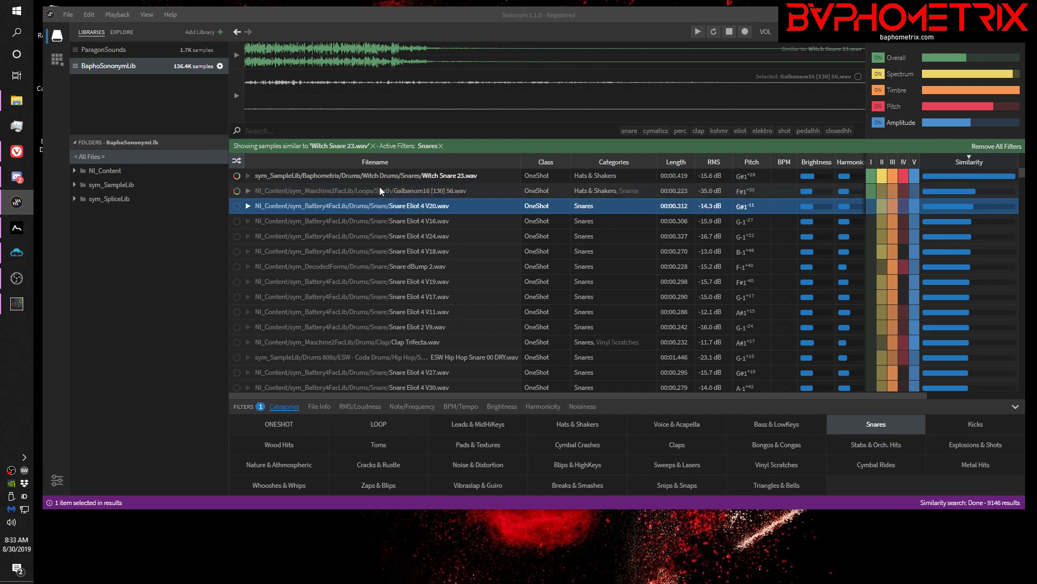
key(Down)
key(Down)
key(Down)
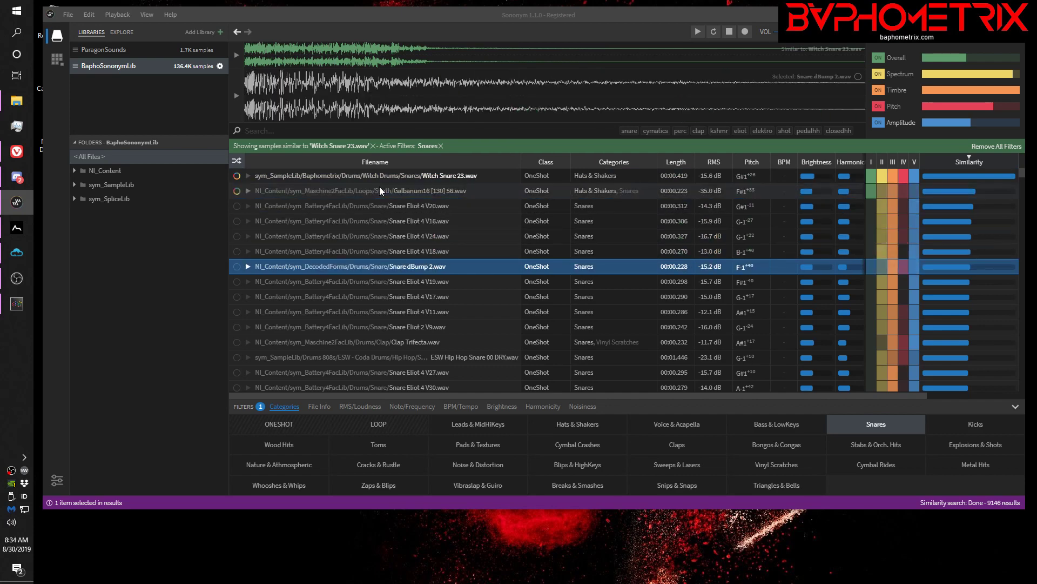
key(Down)
key(Down)
key(Down)
key(Down)
key(Down)
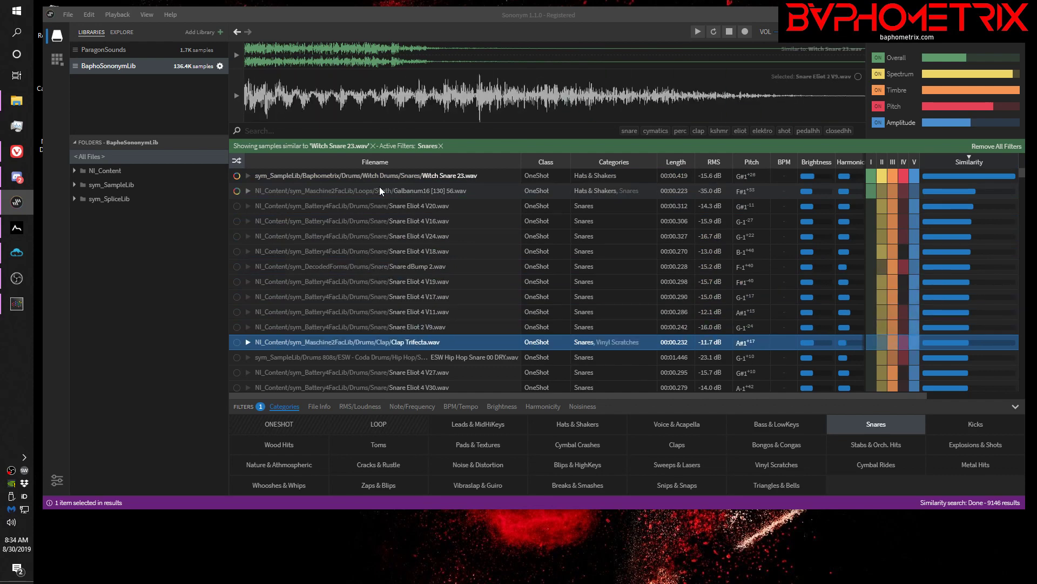
key(Down)
key(Down)
key(Down)
key(Down)
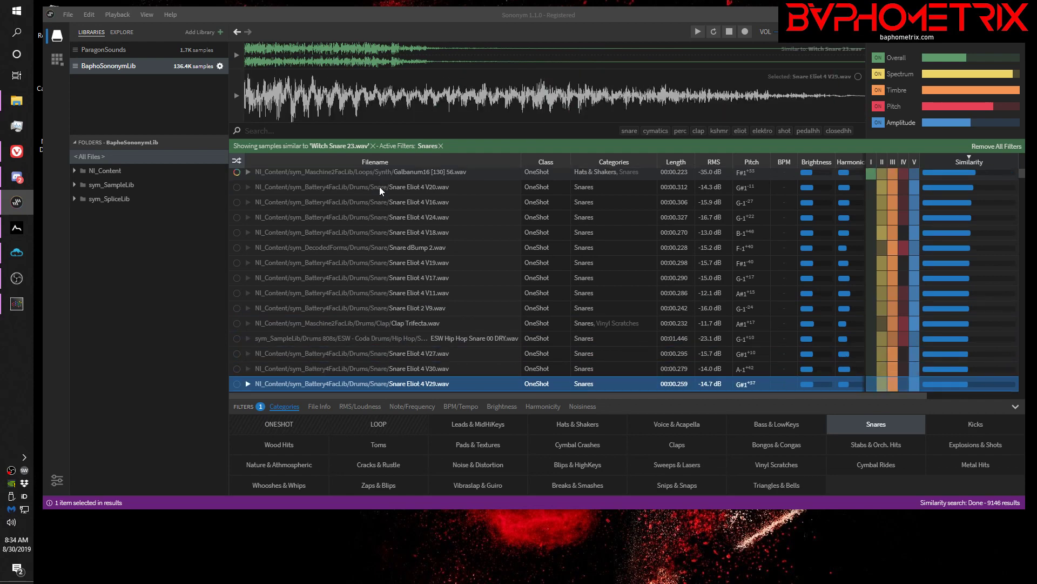
key(Down)
key(Down)
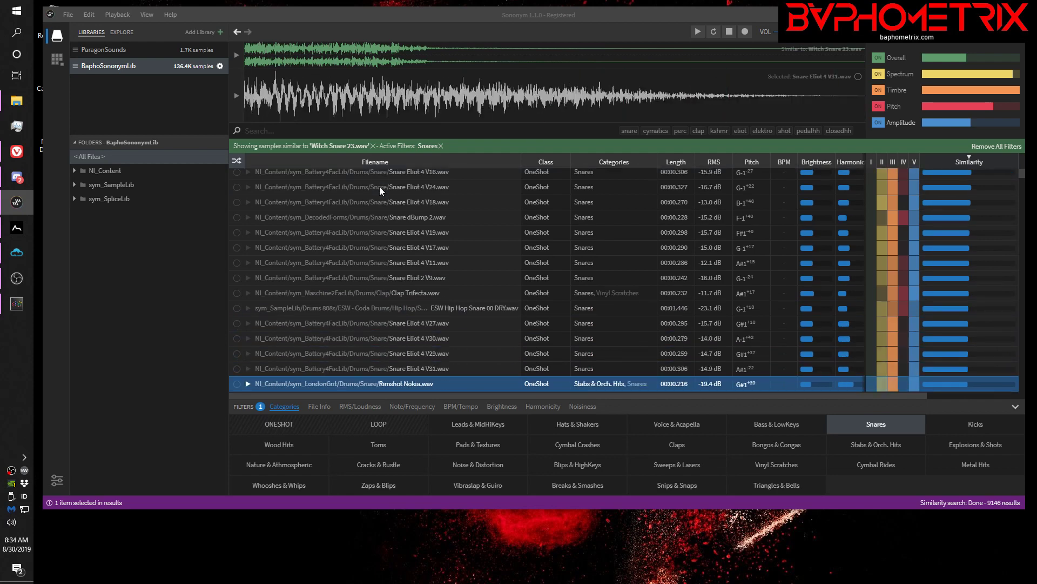
key(Down)
key(Down)
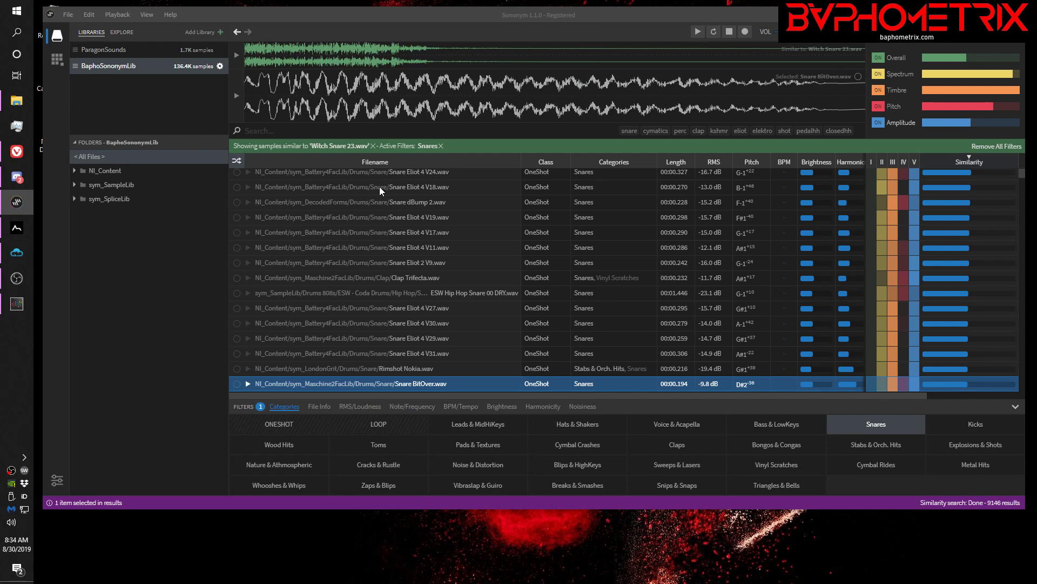
key(Down)
key(Down)
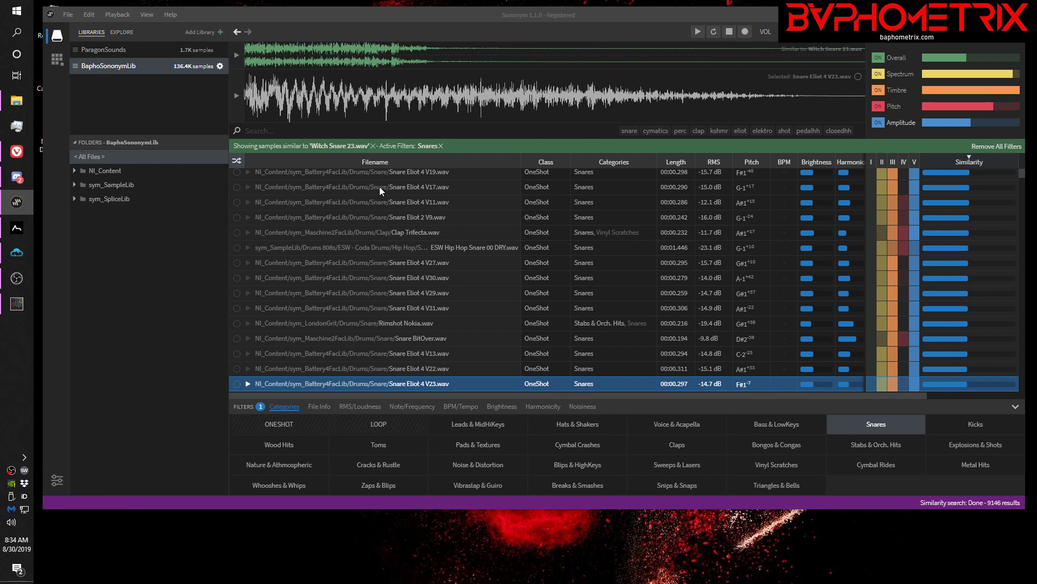
Enable the Brightness filter and set its range to 65–97 %
click(504, 409)
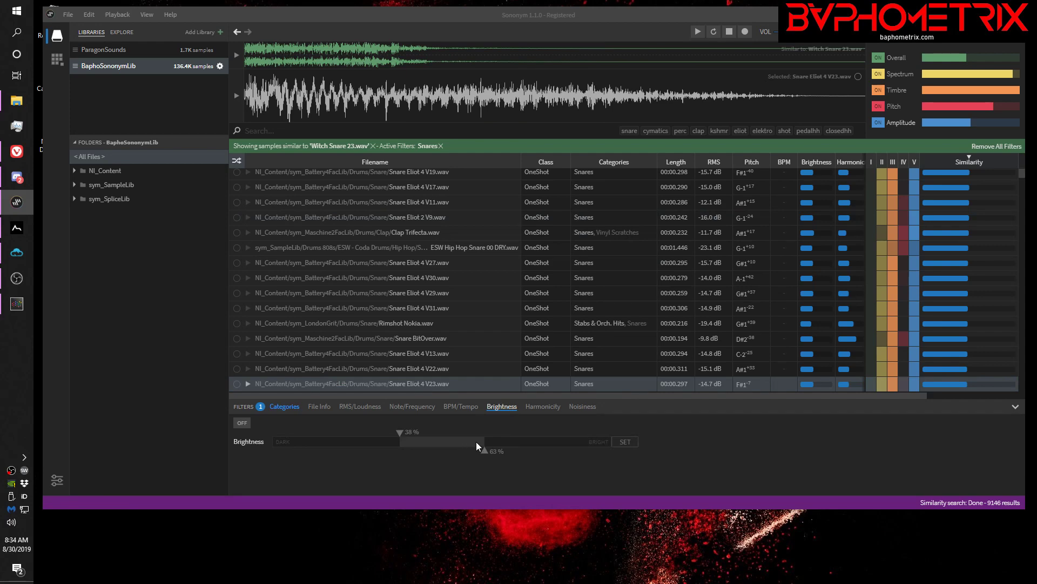
click(240, 425)
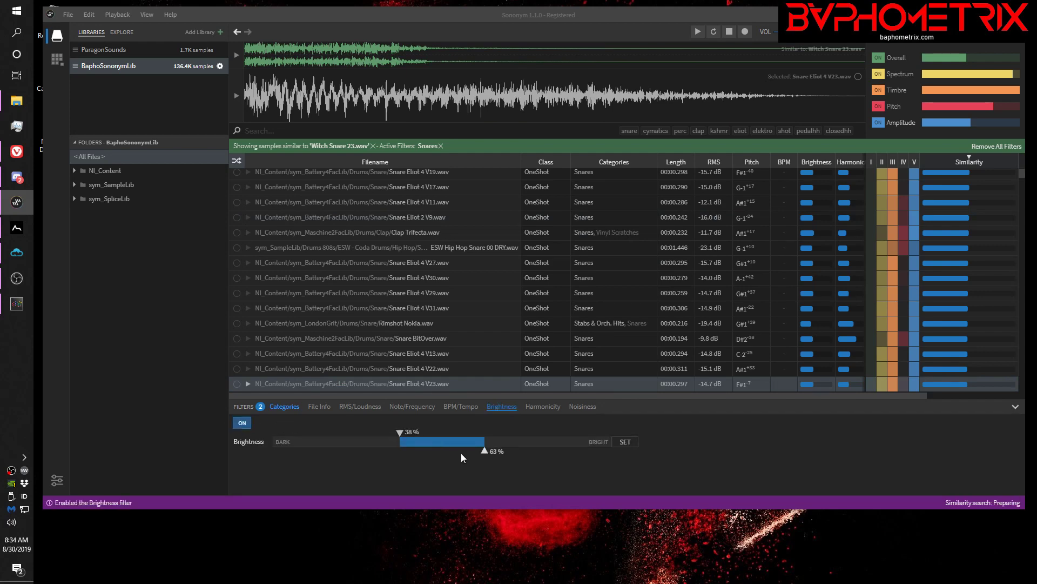
drag(483, 450, 601, 451)
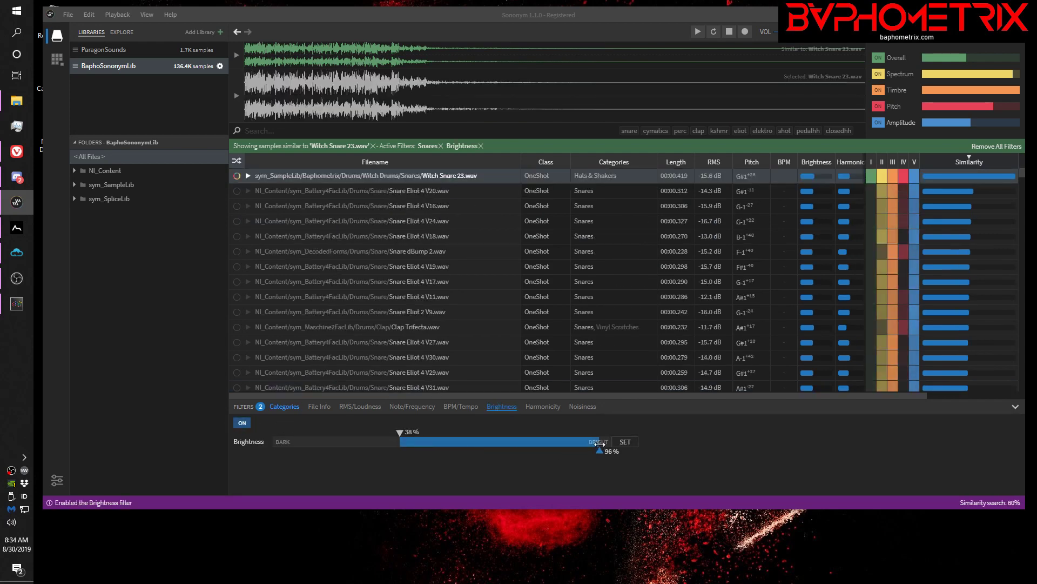
drag(404, 432, 491, 424)
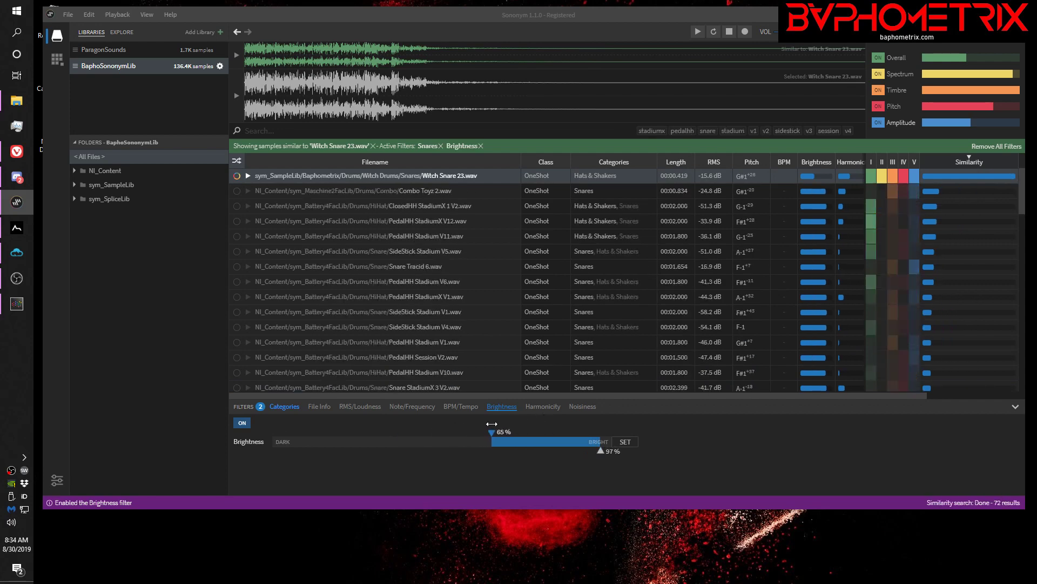
Enable the Noisiness filter and set its range to 62–92 %
click(583, 406)
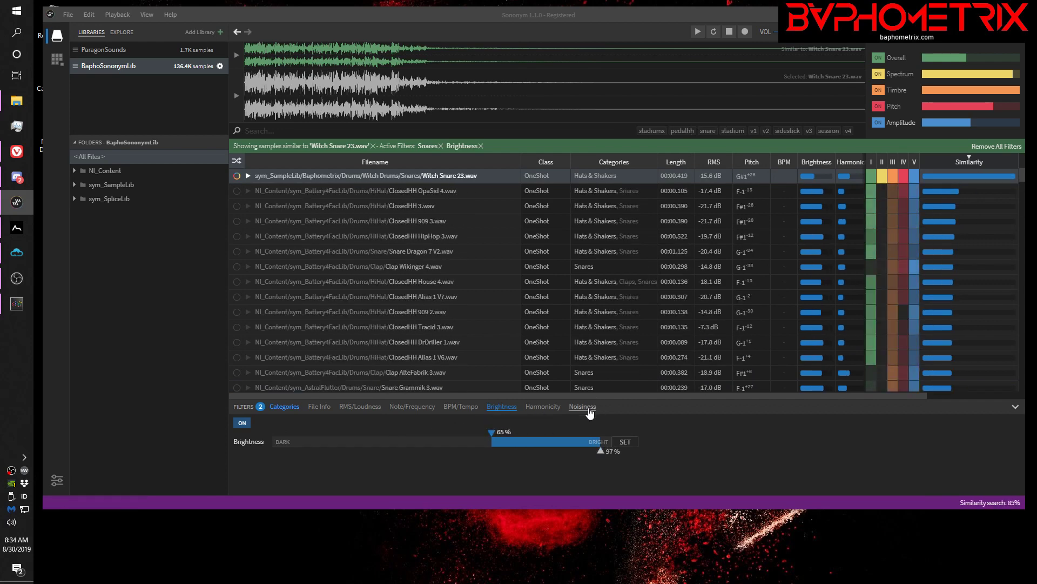
click(242, 423)
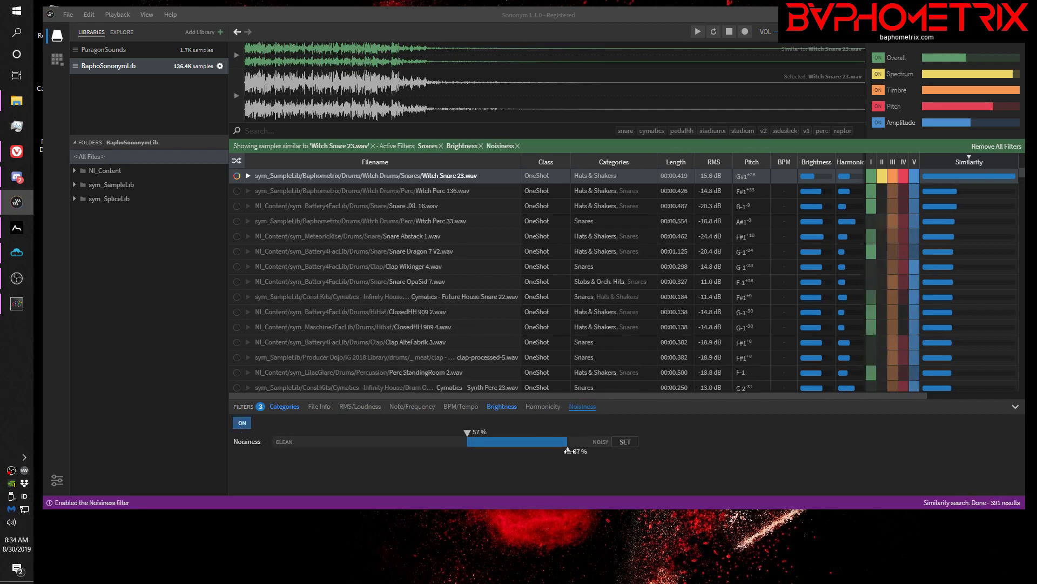
drag(568, 450, 586, 450)
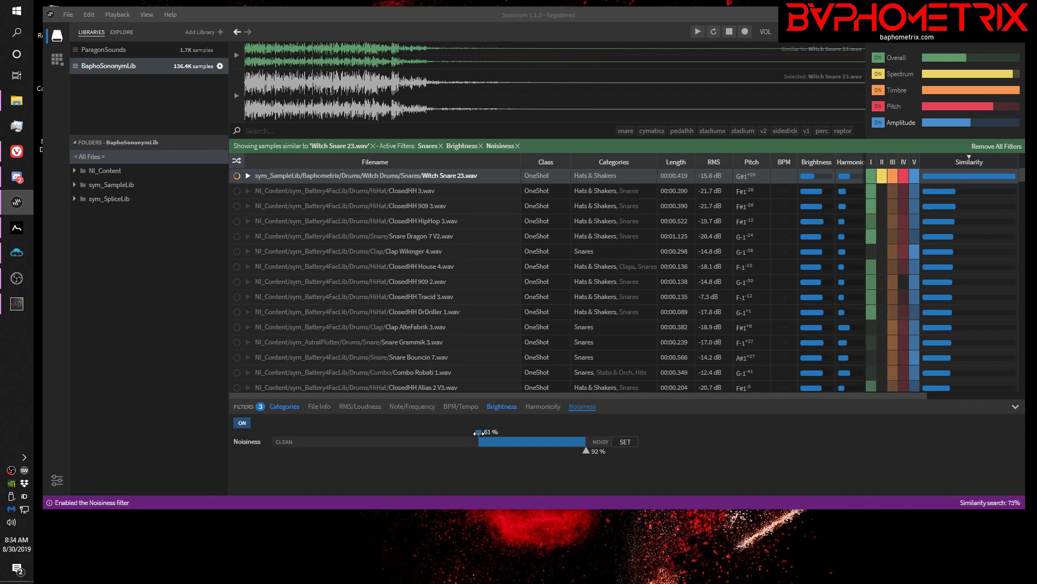
drag(478, 432, 482, 432)
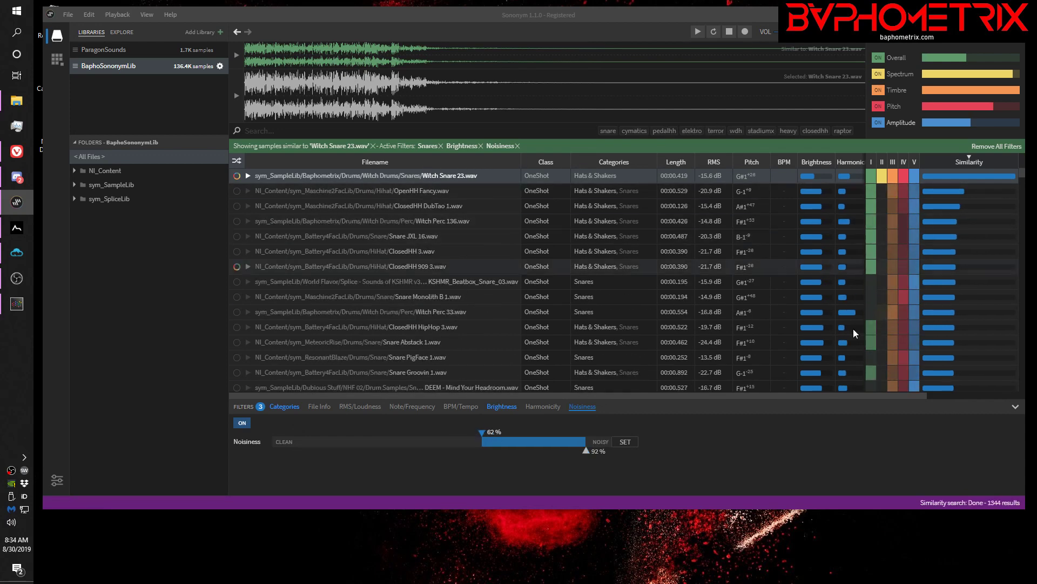
Audition the results filtered by brightness and noisiness, from Witch Snare 23.wav down to Snare Groovin 1.wav
click(358, 175)
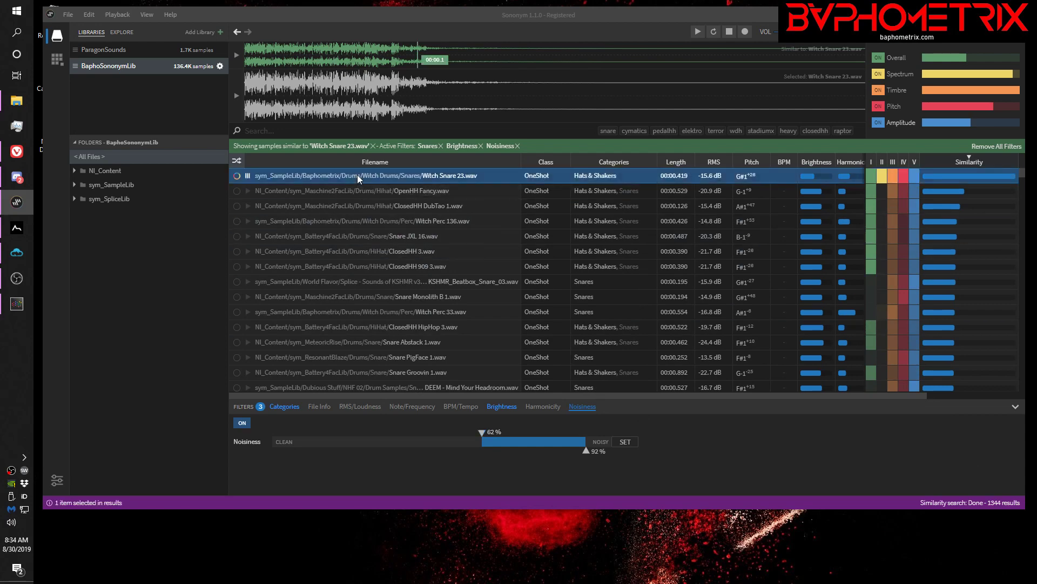
key(Down)
key(Down)
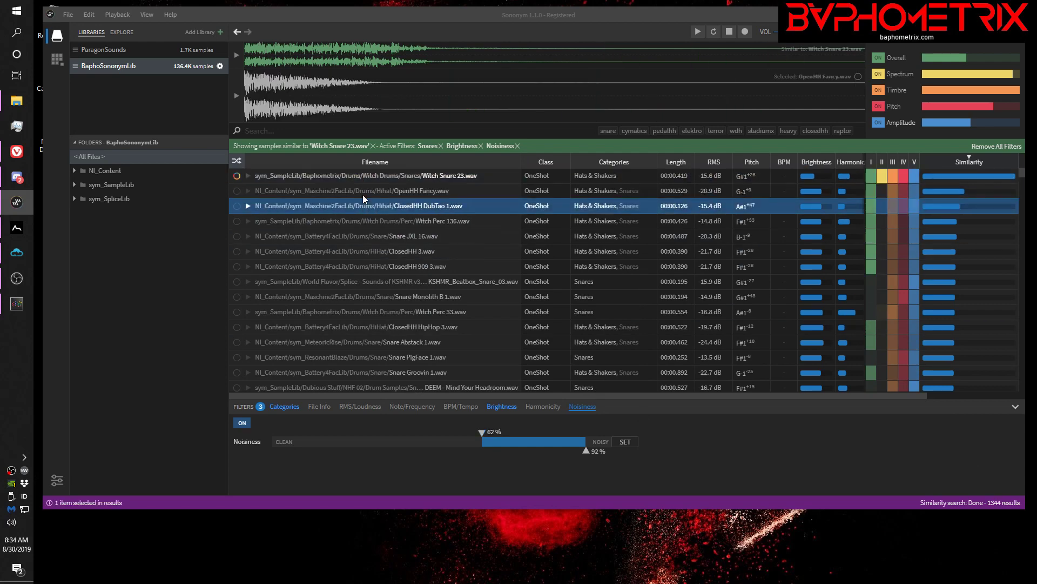
key(Down)
key(Down)
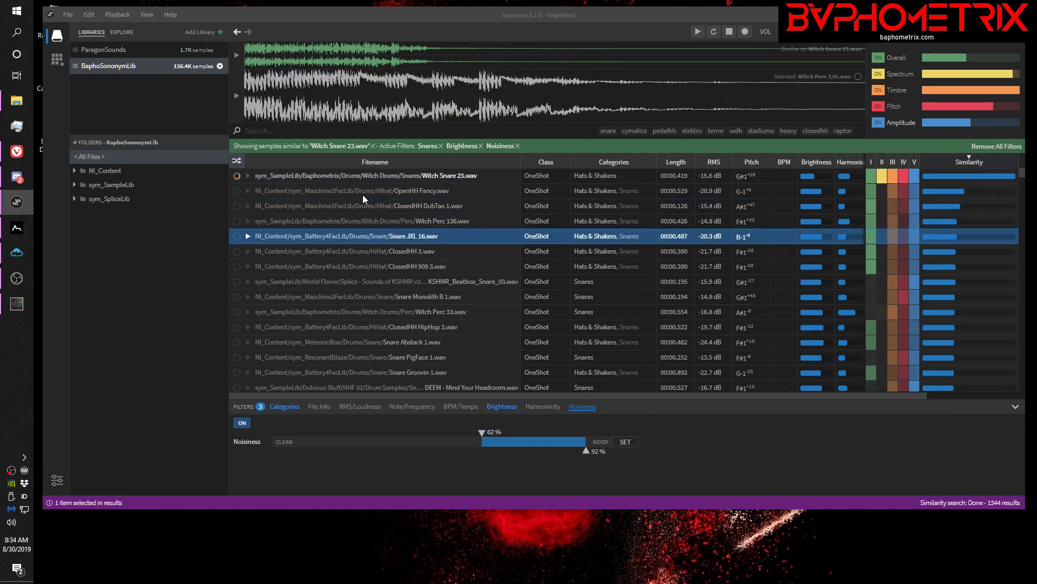
key(Down)
key(Down)
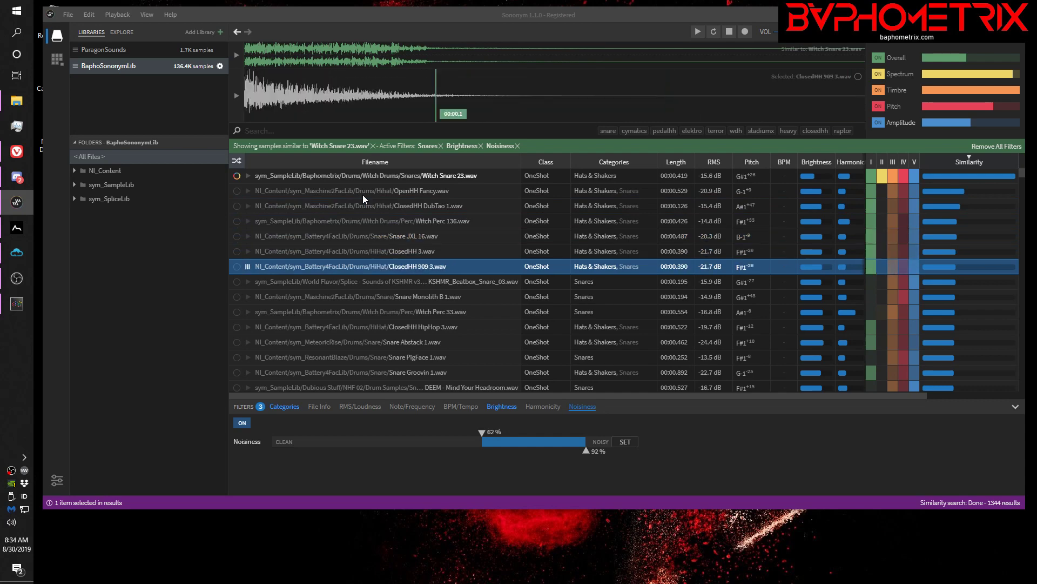
key(Down)
key(Down)
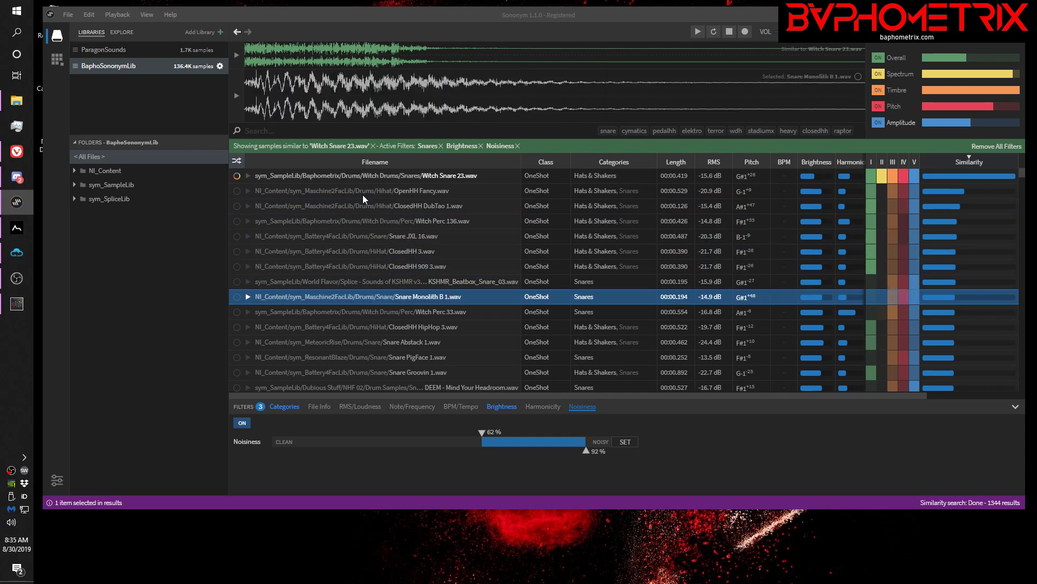
key(Down)
key(Down)
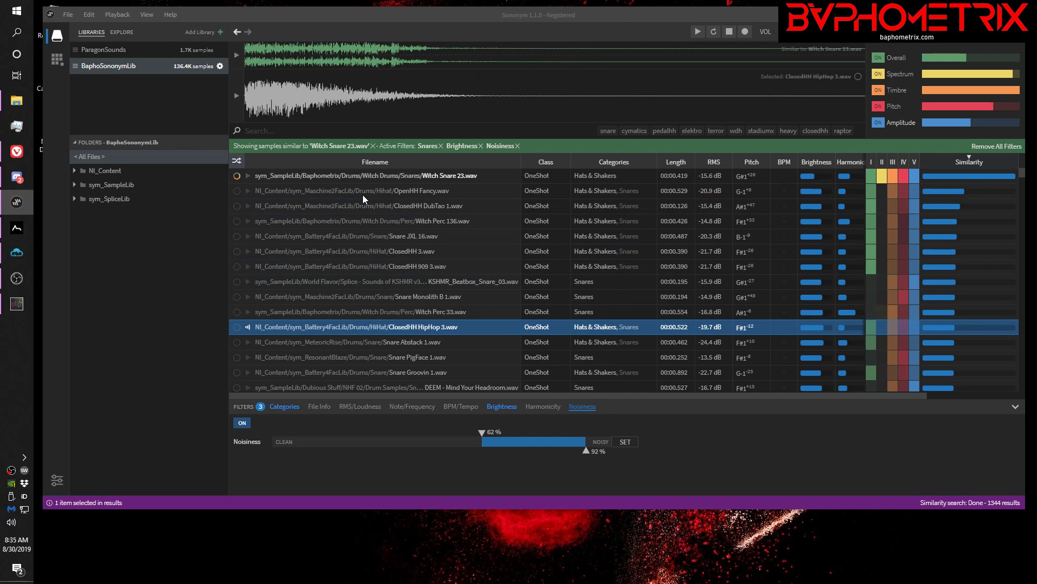
key(Down)
key(Down)
key(Down)
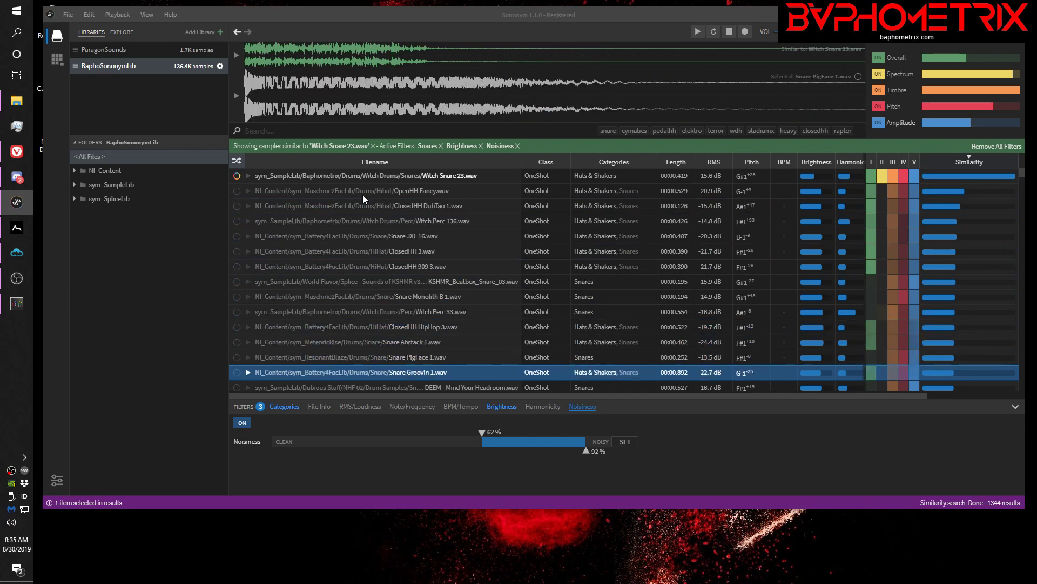
Continue auditioning the results filtered by brightness and noisiness, from DEEM - Mind Your Headroom.wav down to Combo Workshop.wav
key(Down)
key(Down)
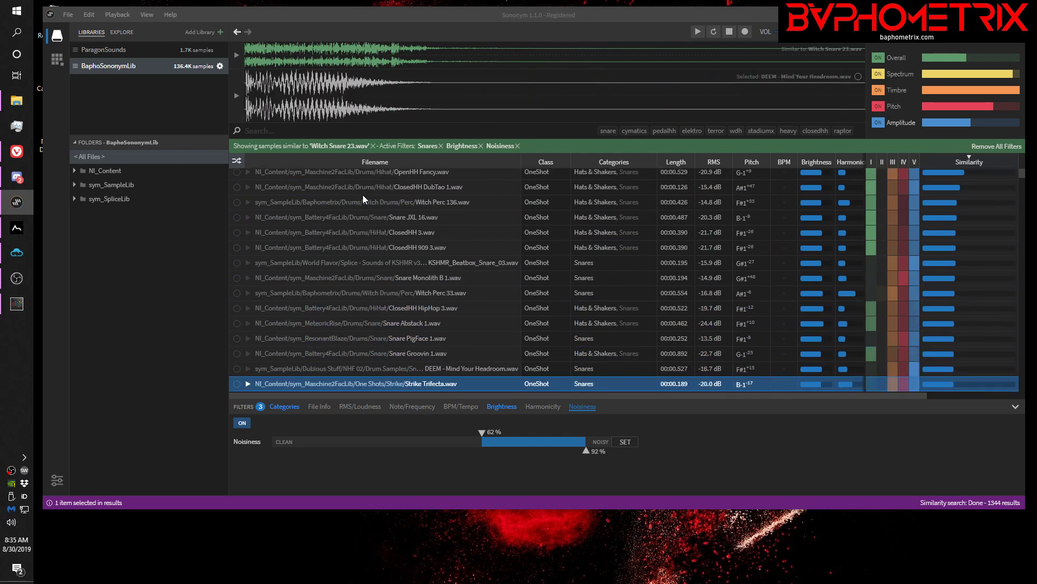
key(Down)
key(Down)
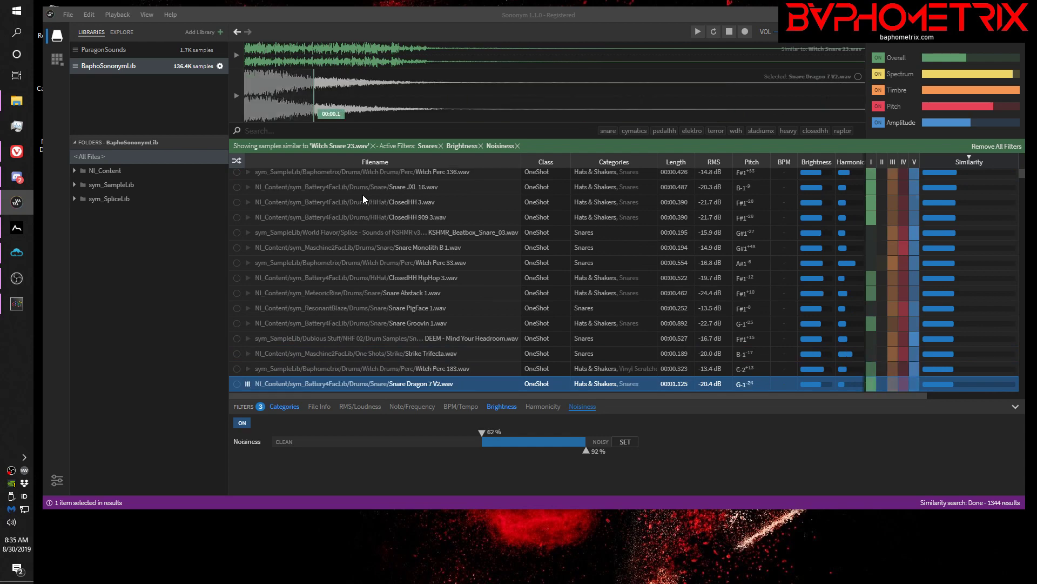
key(Down)
key(Down)
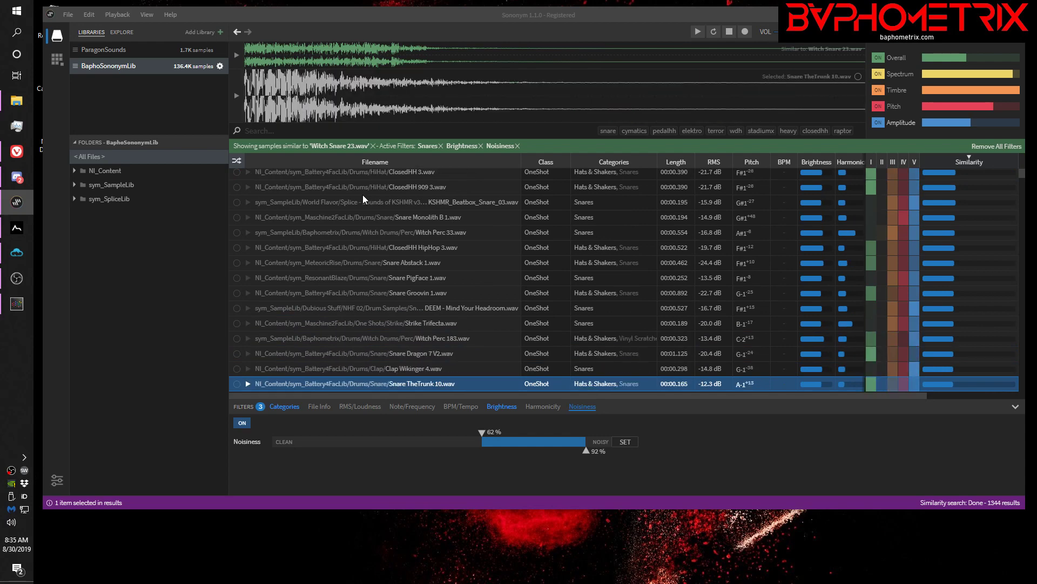
key(Down)
key(Up)
key(Up)
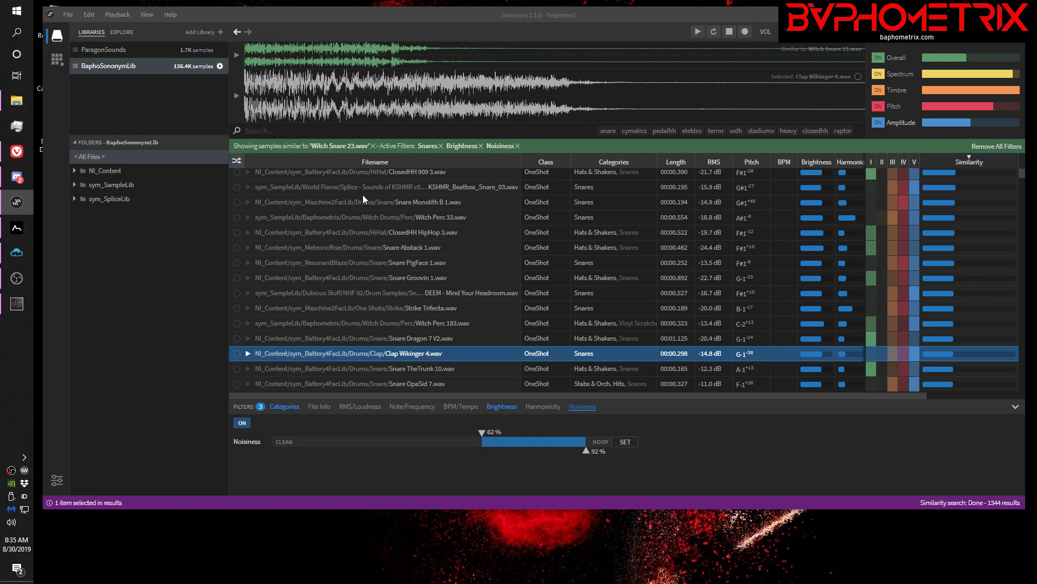
key(Down)
key(Down)
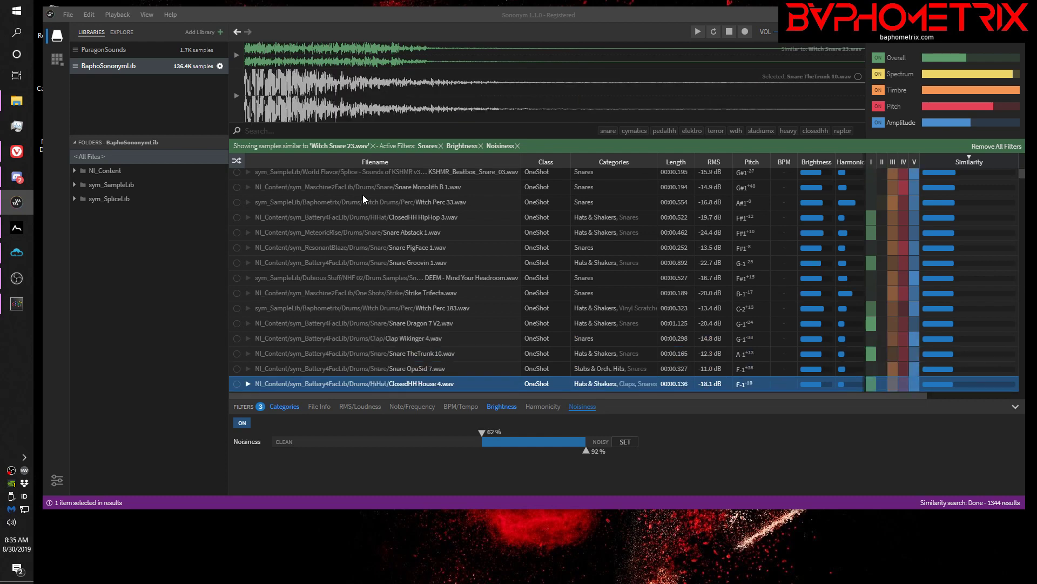
key(Down)
key(Down)
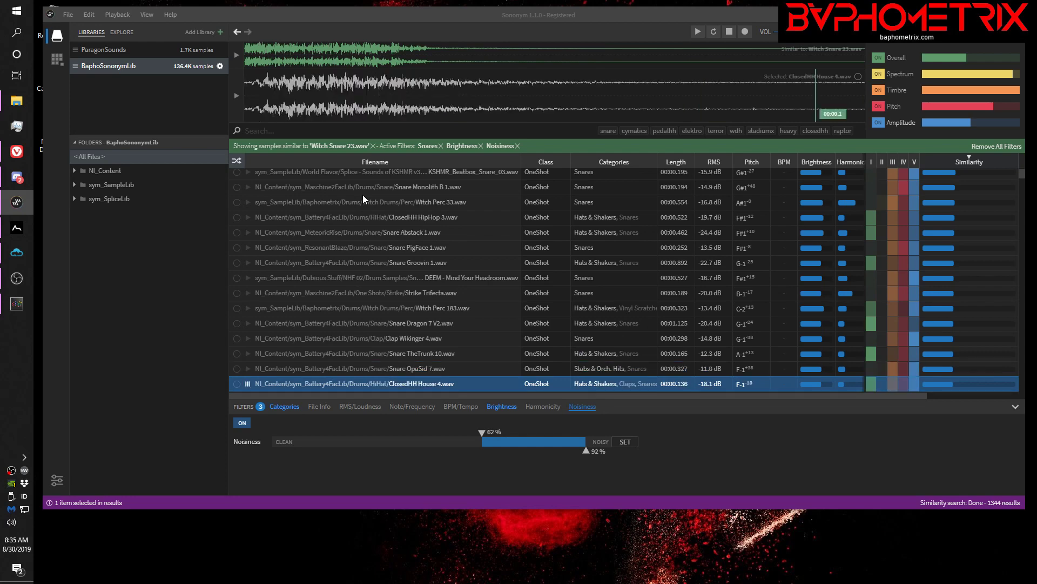
key(Down)
key(Down)
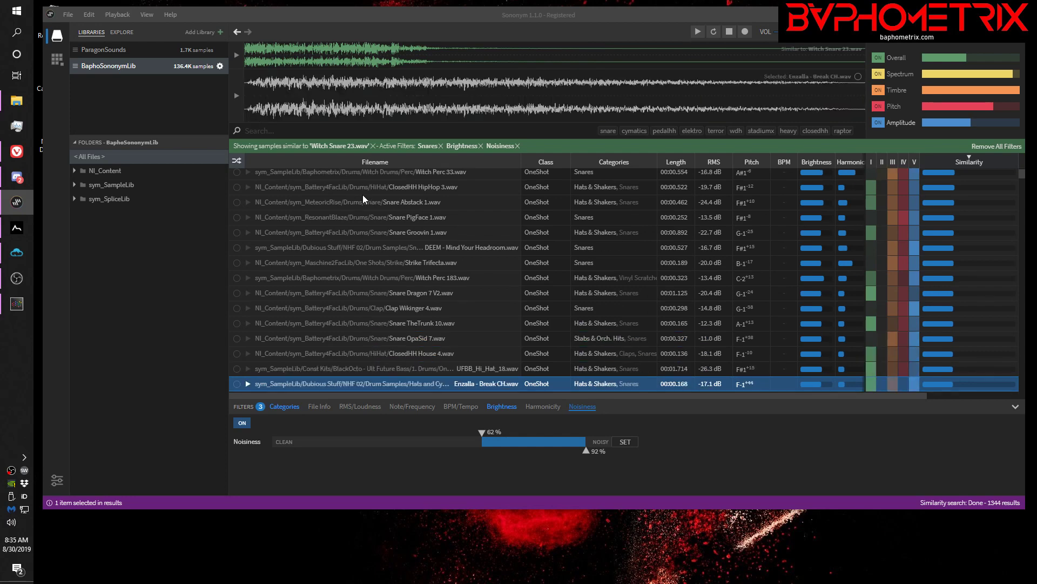
key(Down)
key(Down)
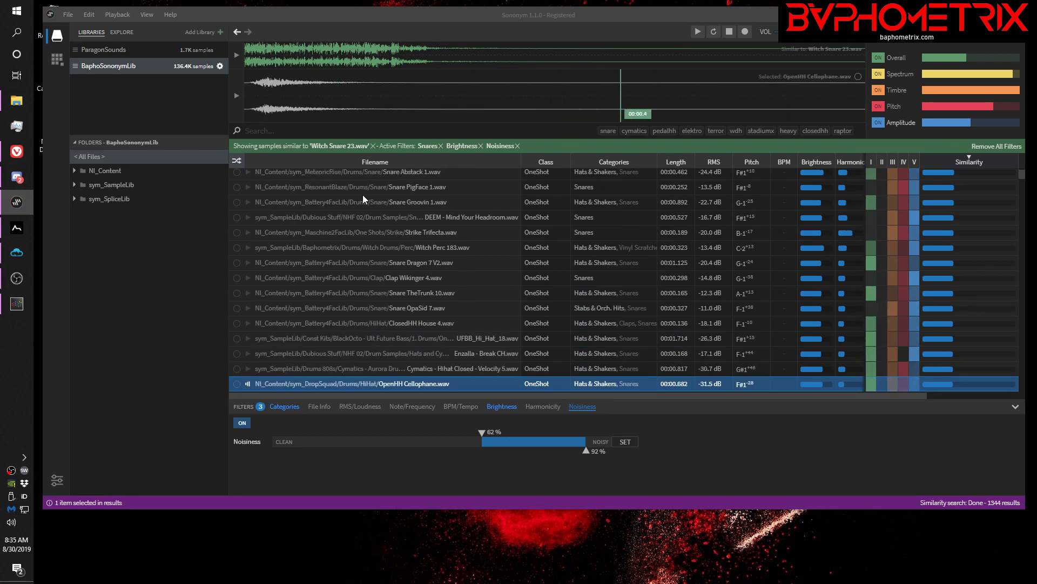
key(Down)
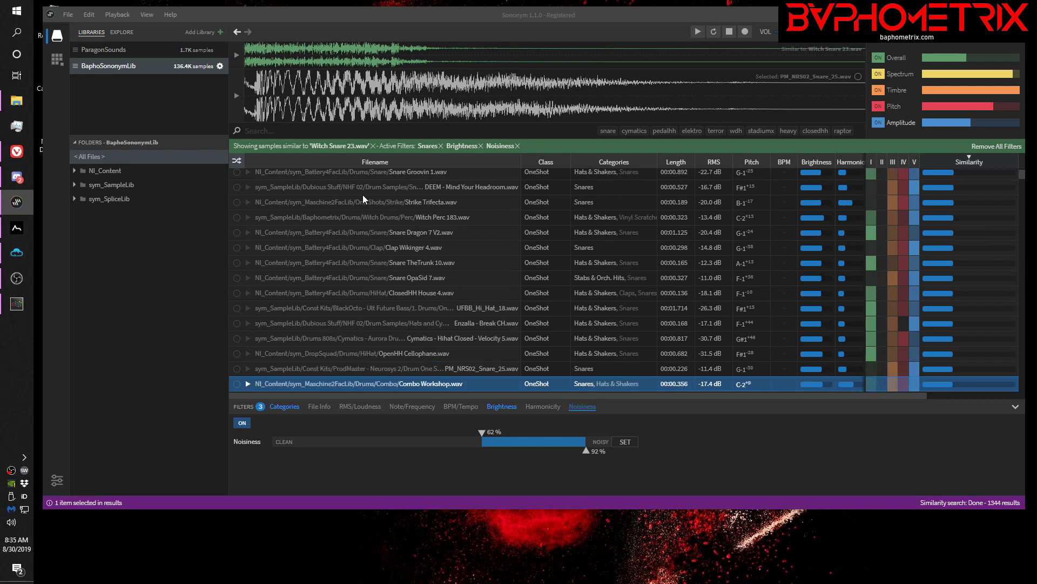
Remove the Brightness filter and lower the similarity weights of Pitch to about one eighth and Overall to about one fifth
click(481, 146)
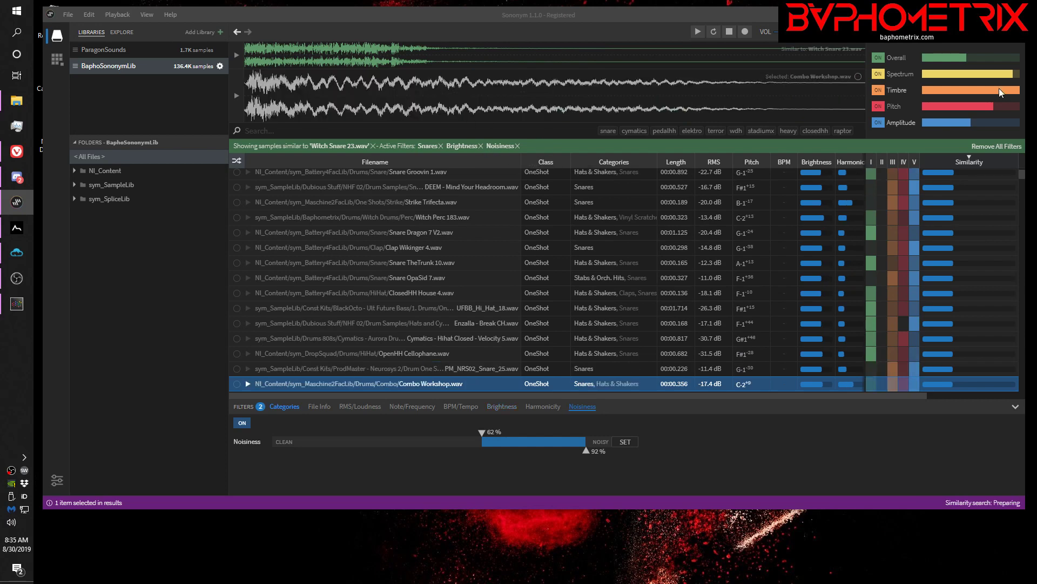
drag(997, 109, 935, 106)
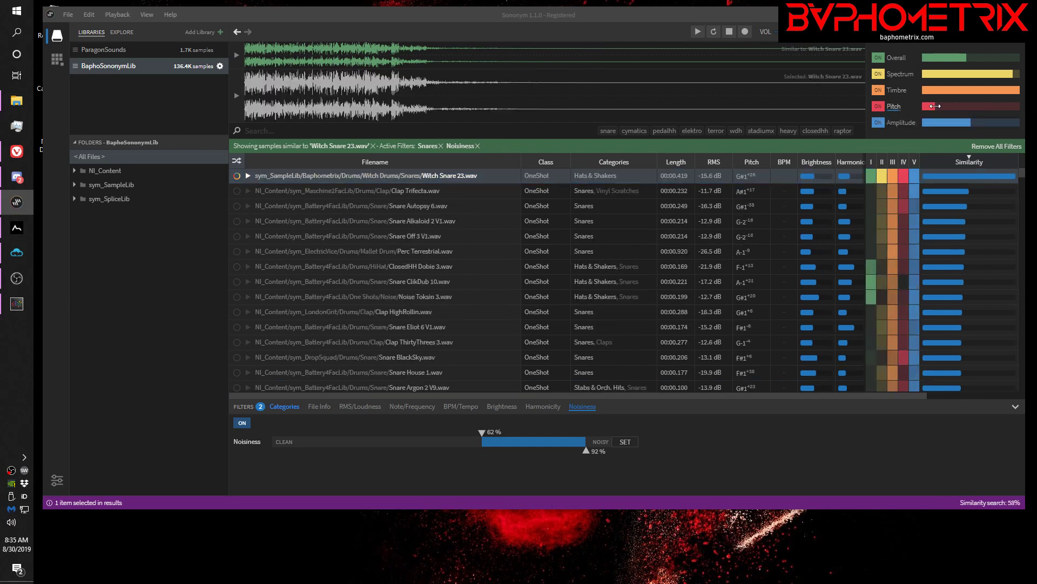
drag(964, 57, 944, 58)
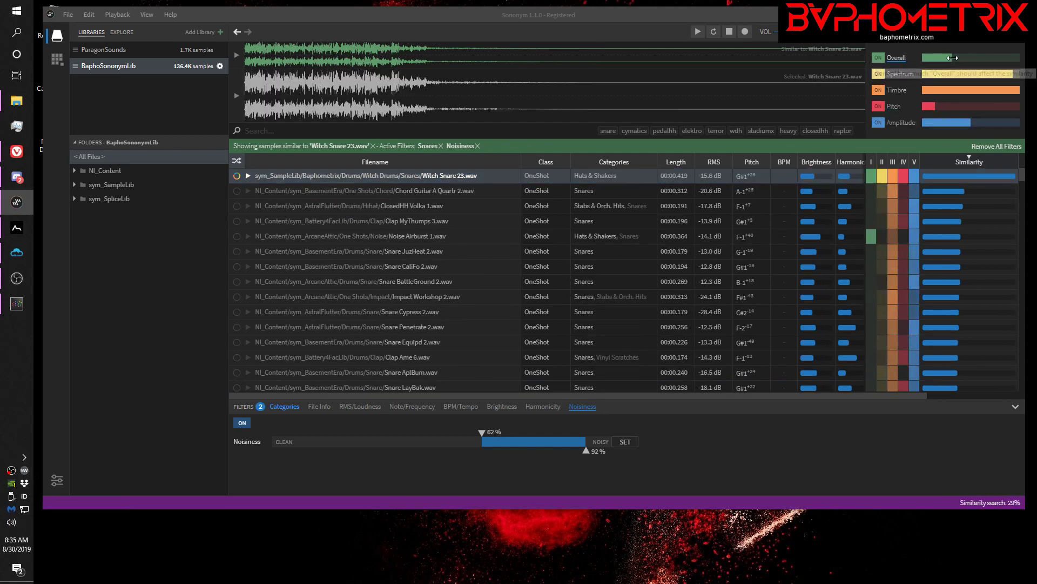
Lower the Amplitude similarity weight to about one sixth and raise the Spectrum weight to its maximum
click(968, 124)
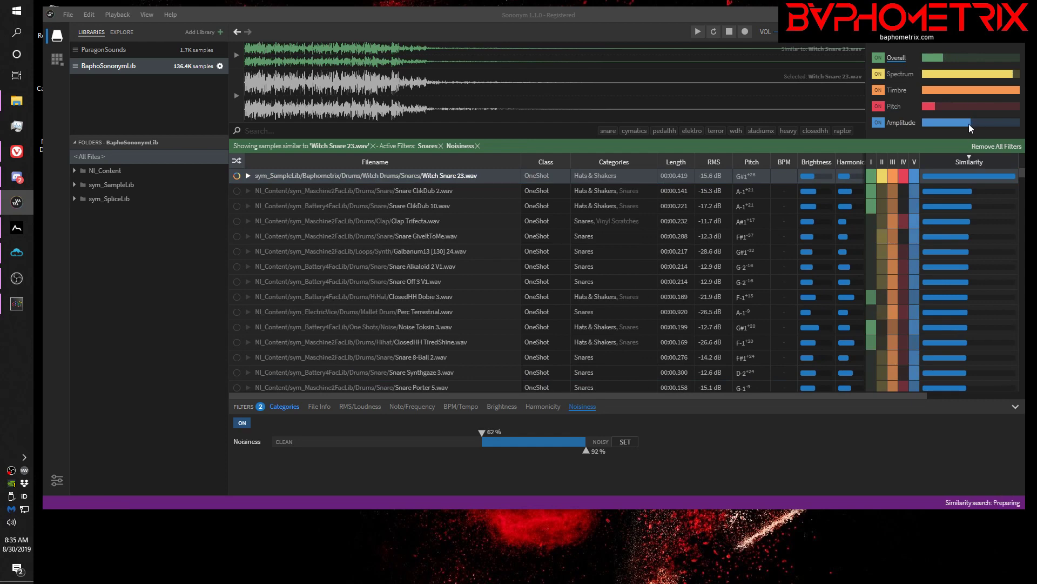
drag(969, 128, 939, 124)
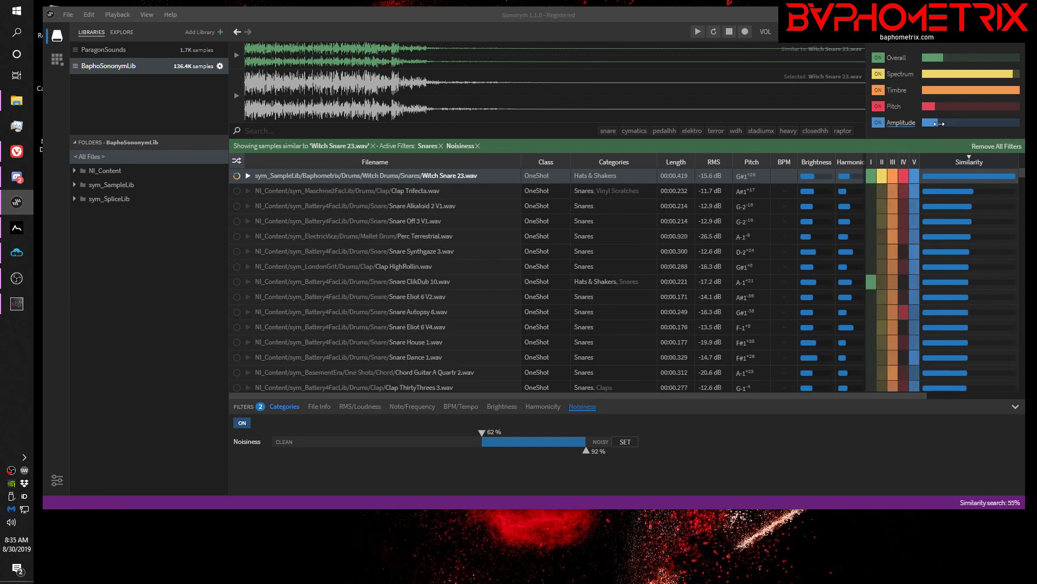
click(966, 90)
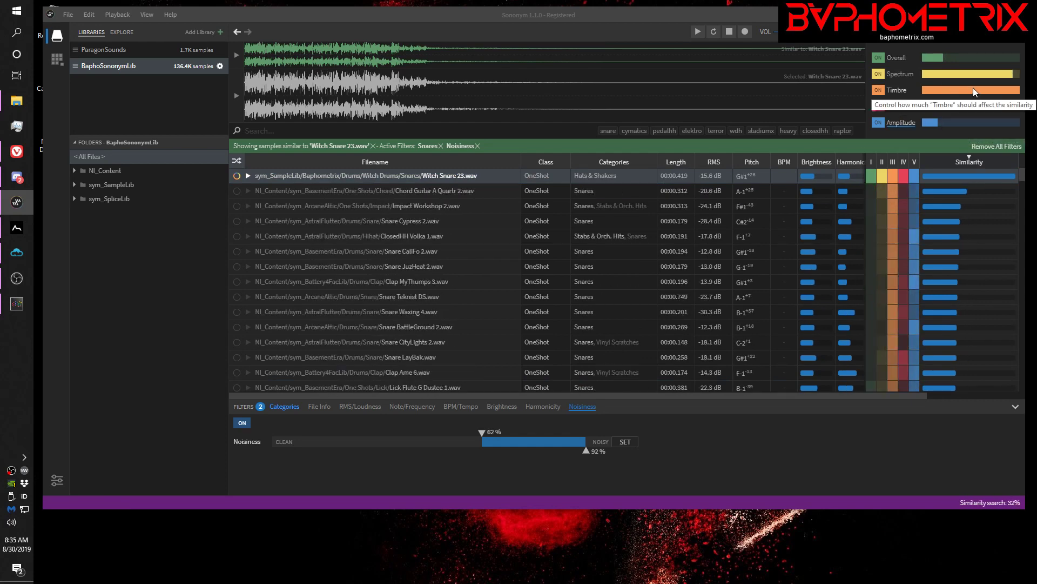
click(974, 88)
drag(977, 73, 1011, 71)
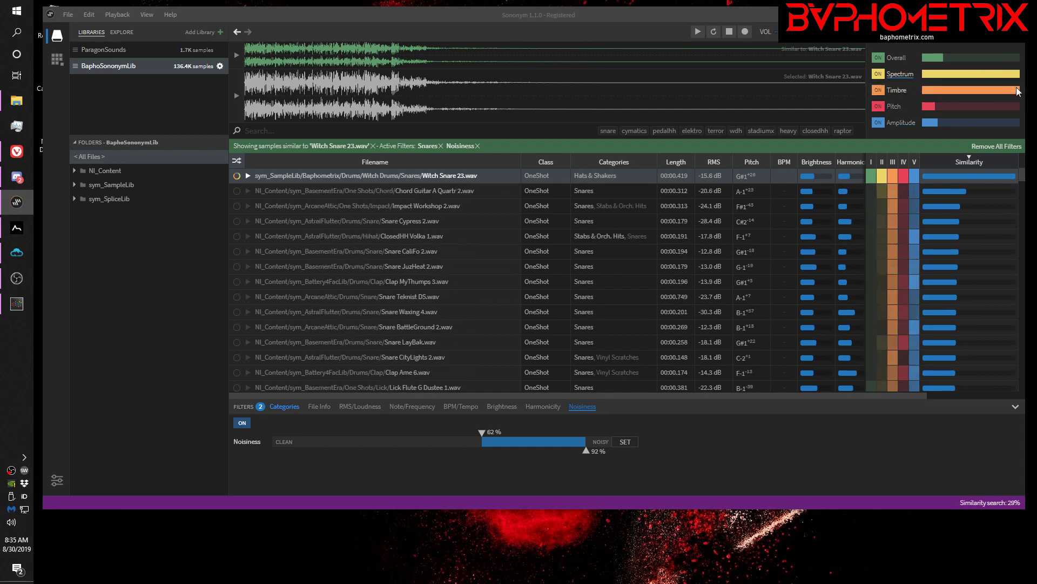
Audition the similarity results without the brightness filter, from Witch Snare 23.wav down to Snare House 1.wav
click(415, 176)
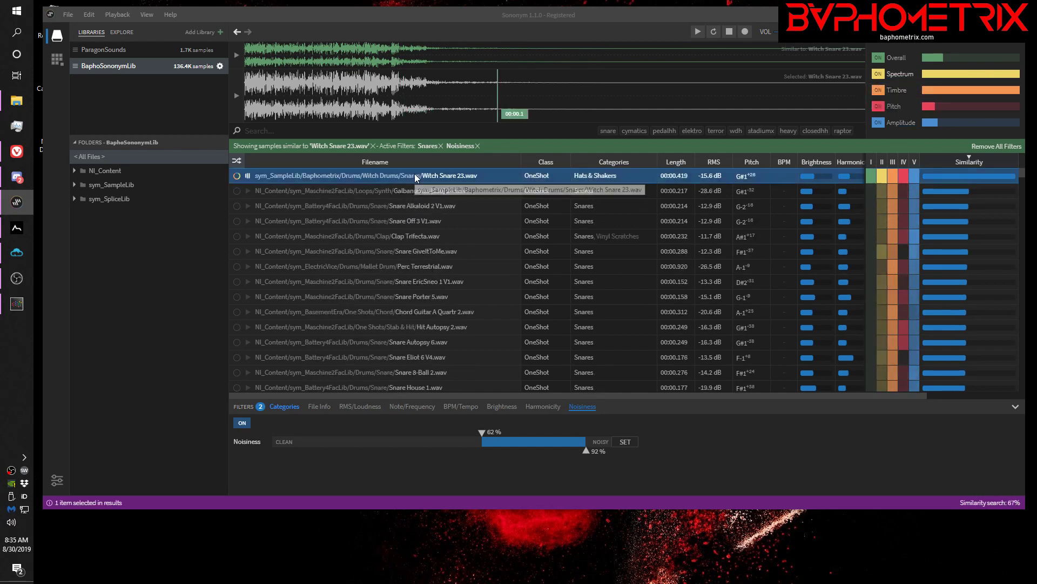
key(Down)
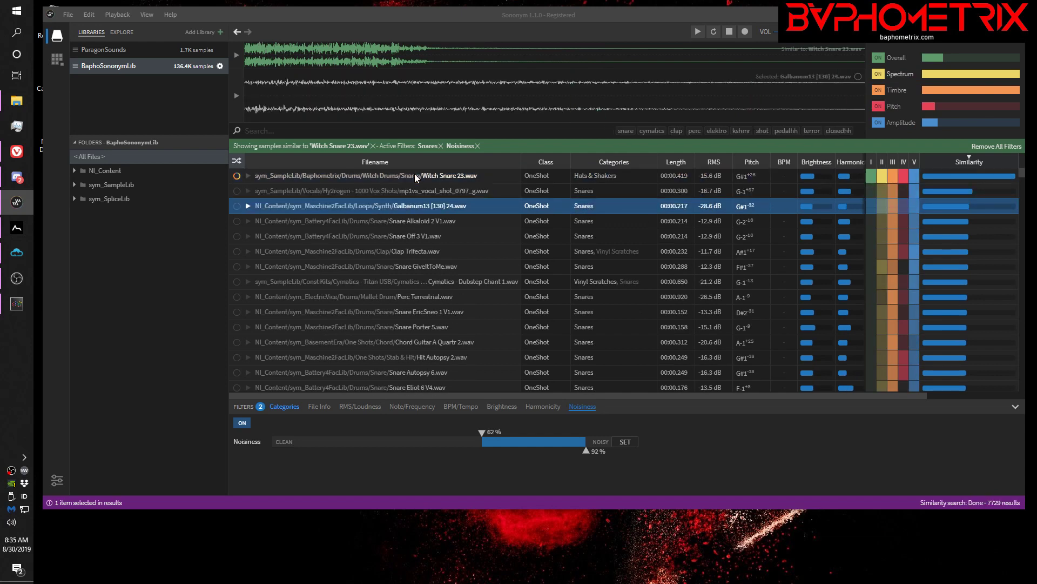
key(Up)
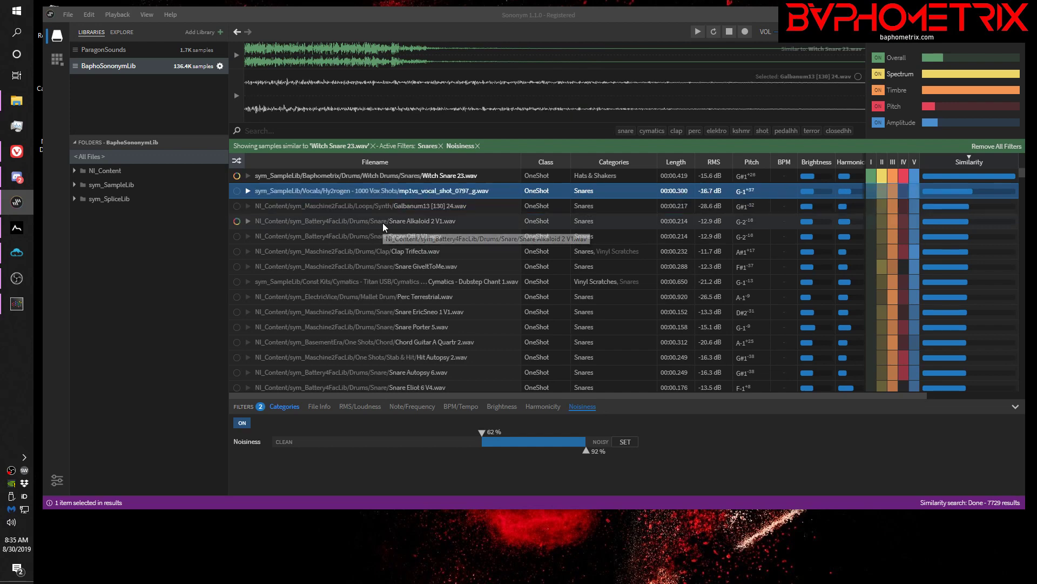
key(Down)
key(Down)
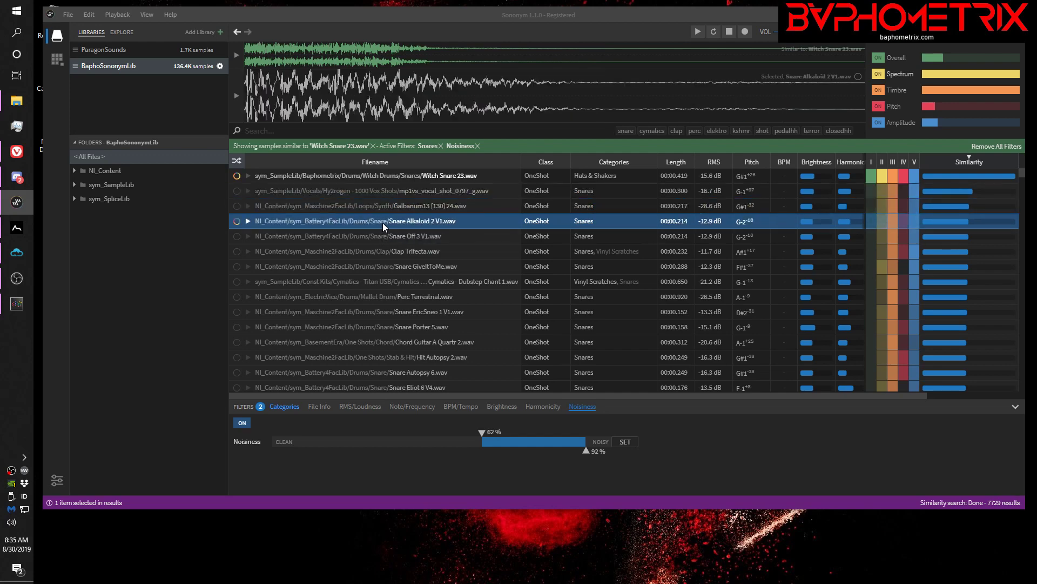
key(Down)
key(Down)
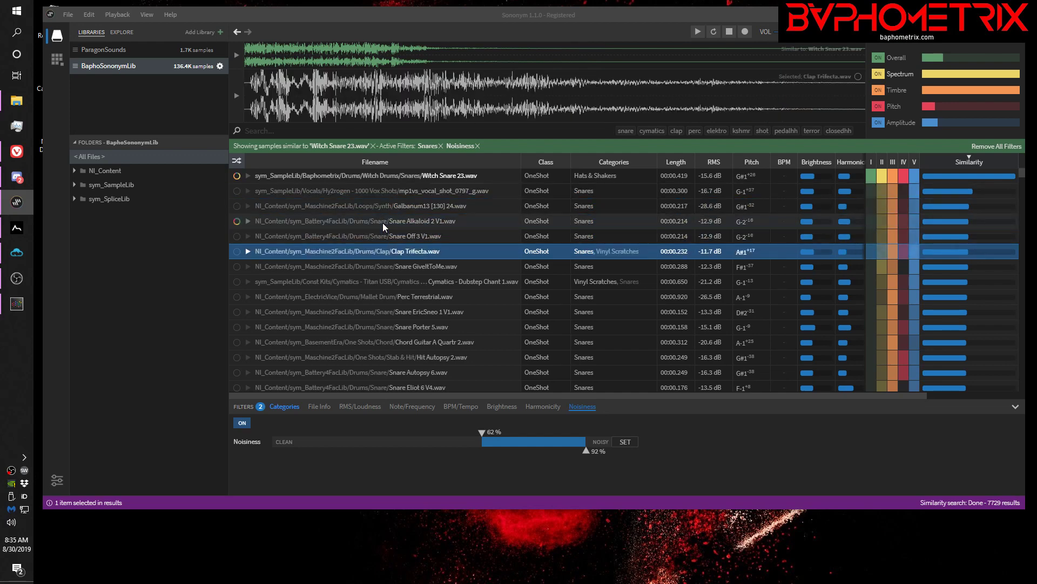
key(Down)
key(Down)
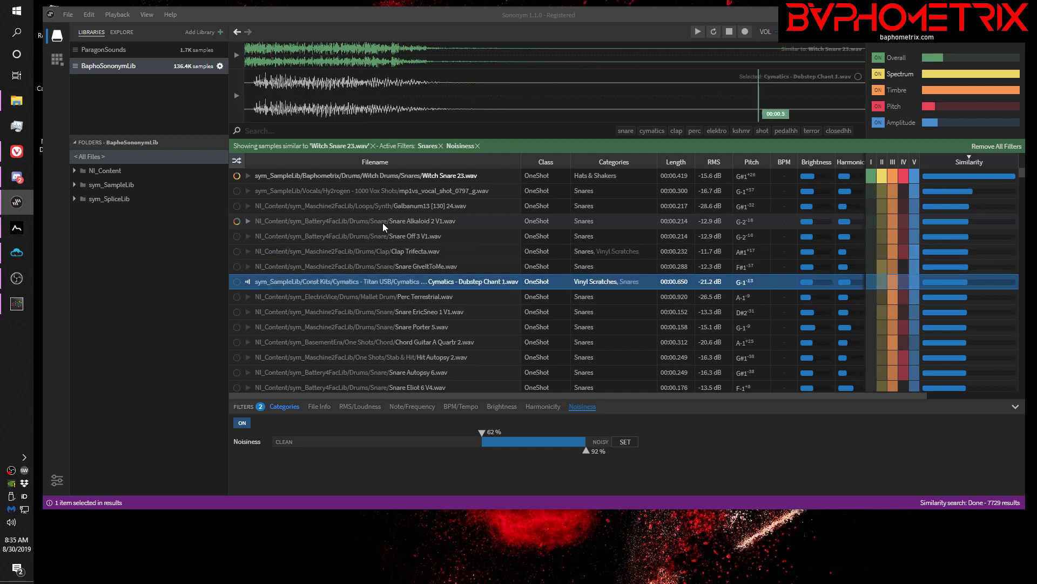
key(Down)
key(Down)
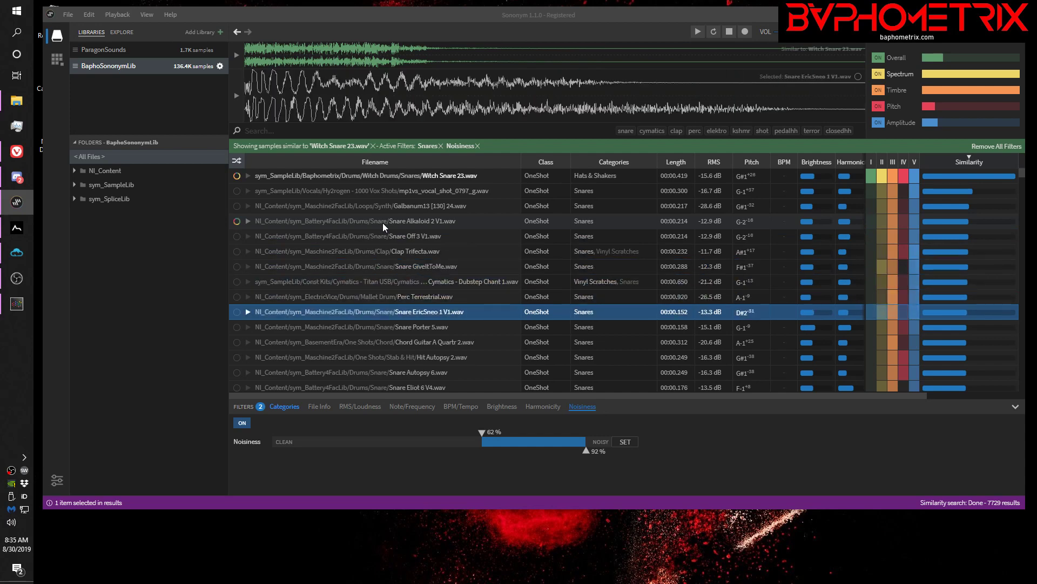
key(Down)
key(Down)
key(Down)
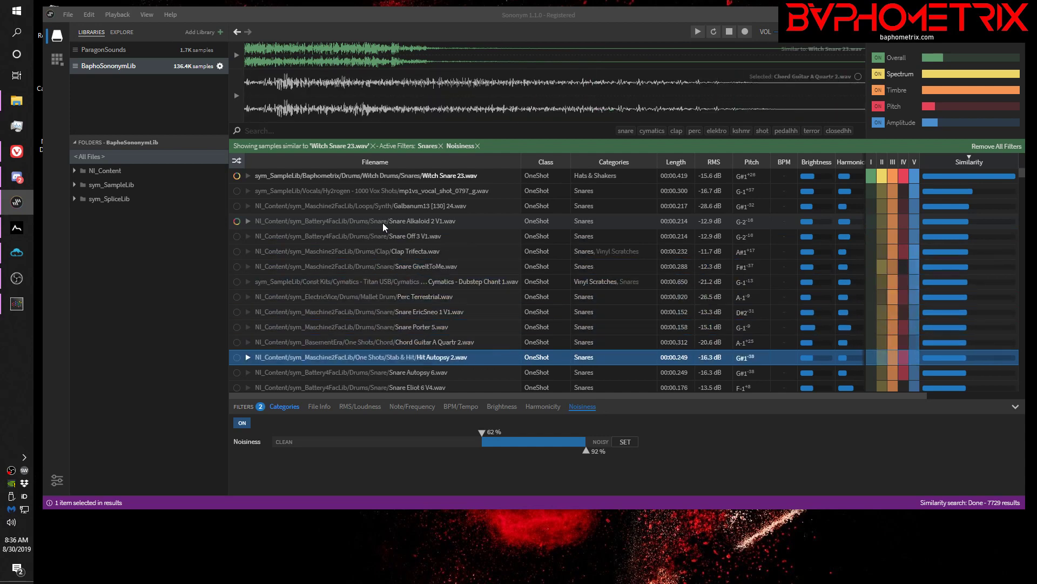
key(Down)
key(Down)
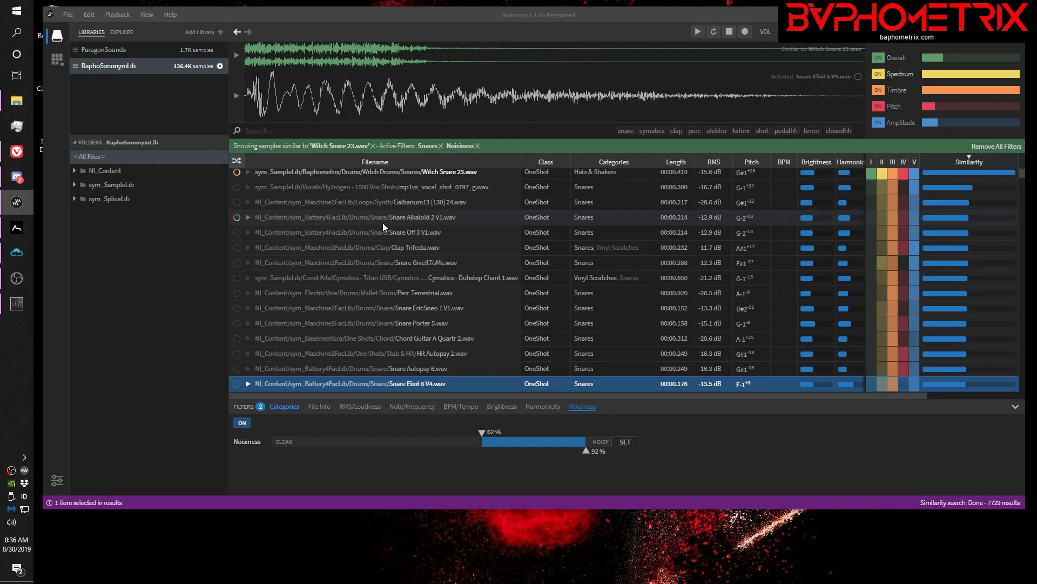
key(Down)
key(Down)
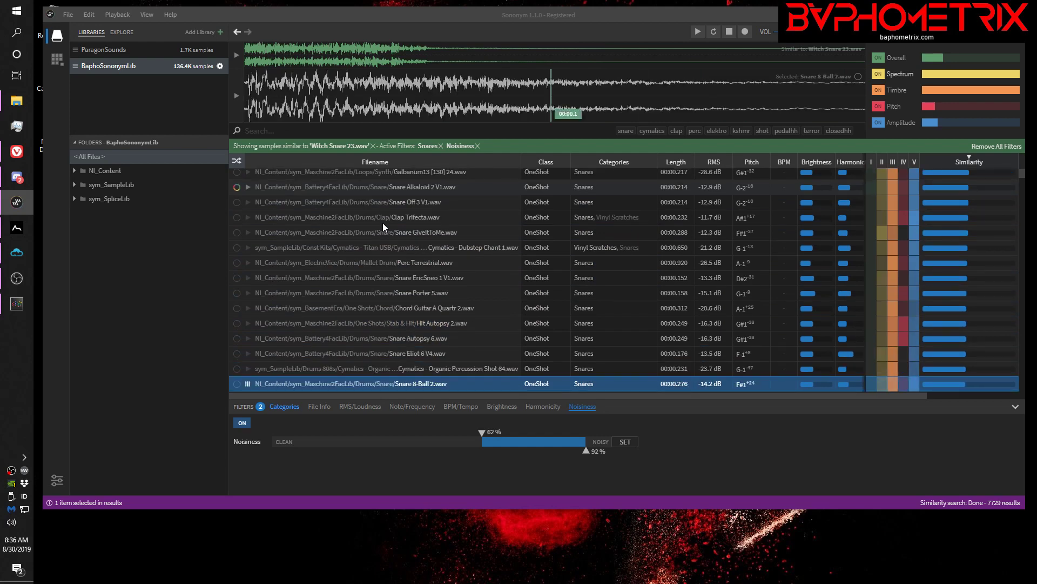
key(Down)
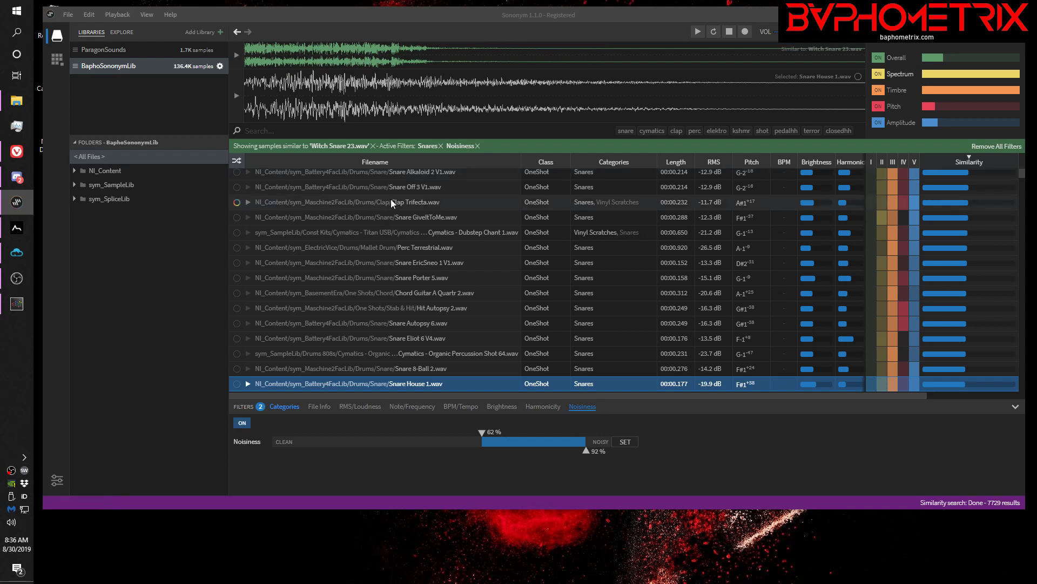
Show the collections and add Snare House 1.wav from the results to My collection
drag(420, 383, 279, 340)
drag(356, 386, 36, 135)
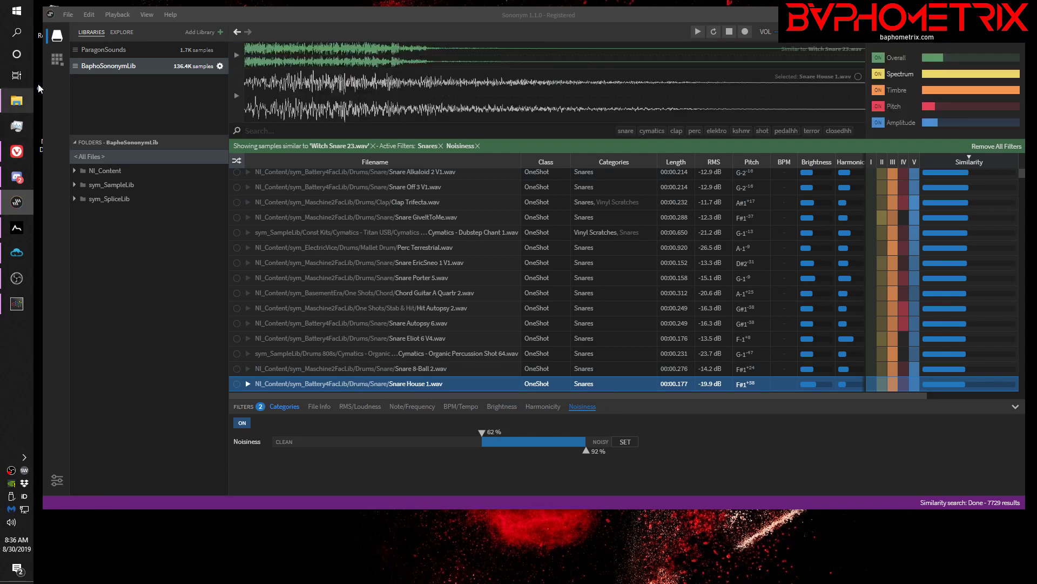
click(57, 59)
drag(360, 383, 113, 287)
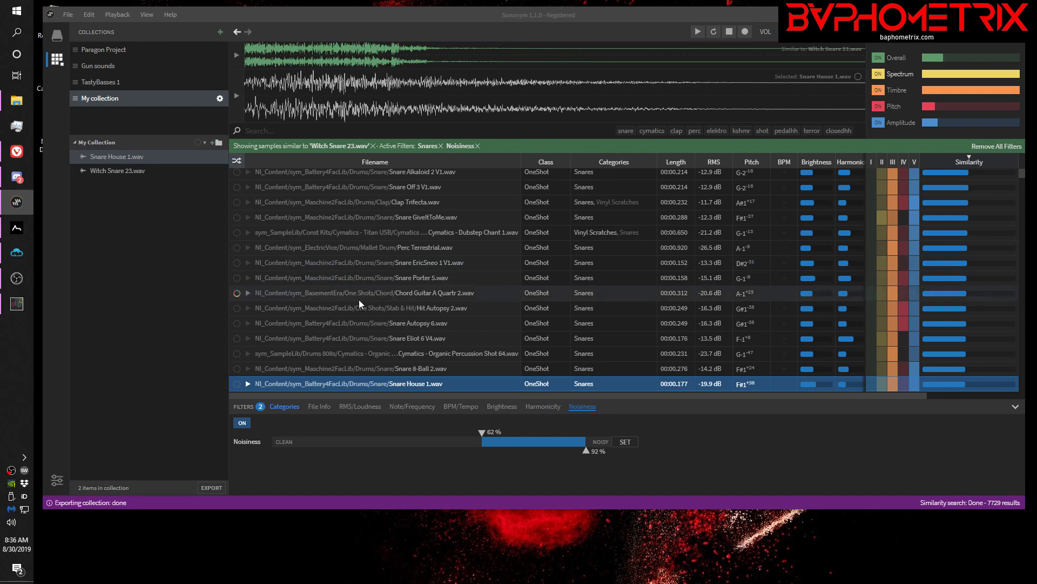
Audition the next three results and add Snare Eliot 6 V2.wav to My collection
key(Down)
key(Down)
key(Down)
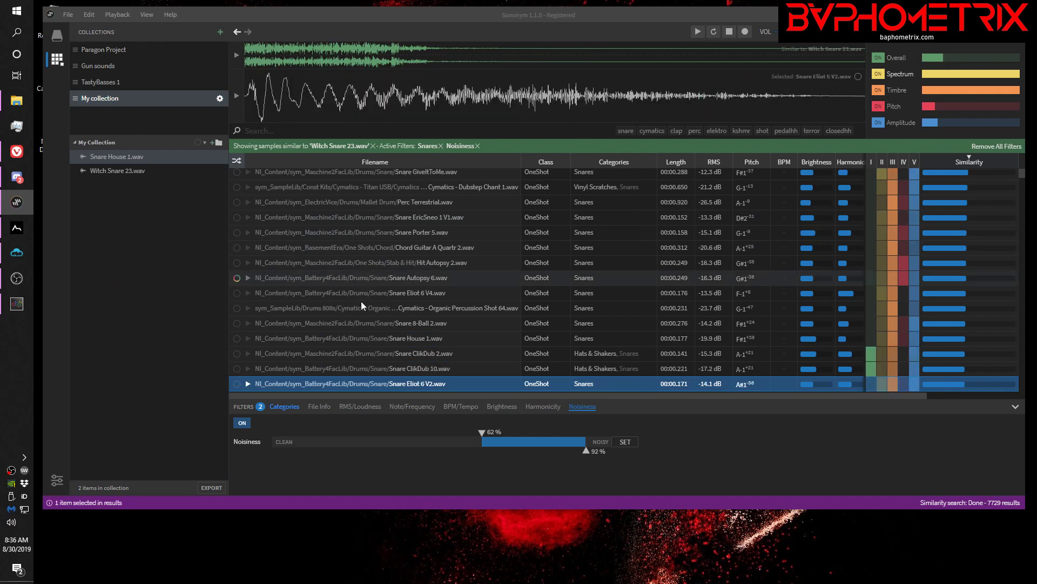
key(ctrl+shift+a)
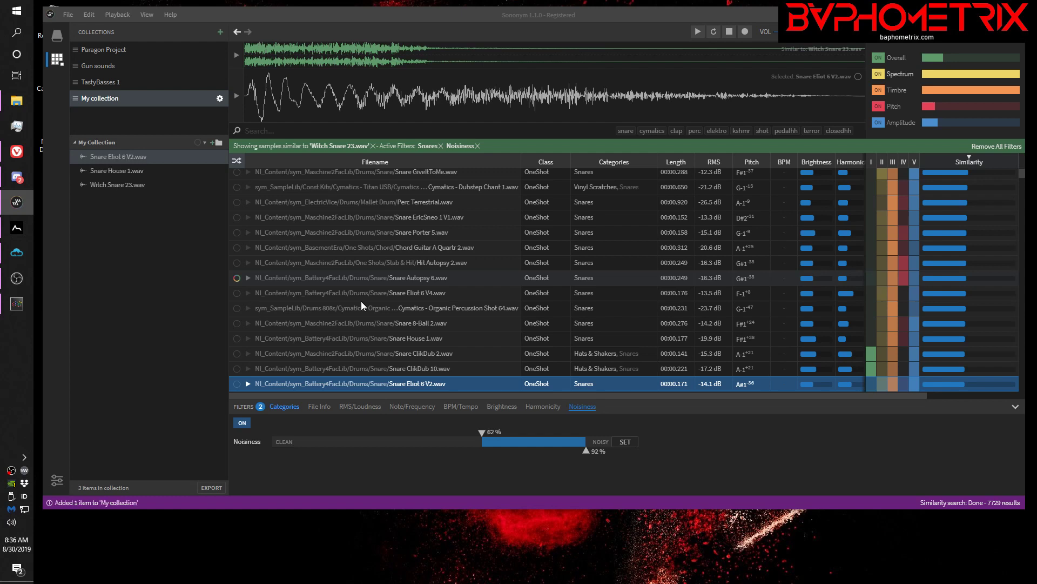
Audition the following results and add Snare Synthgaze 3.wav to My collection
key(Down)
key(Down)
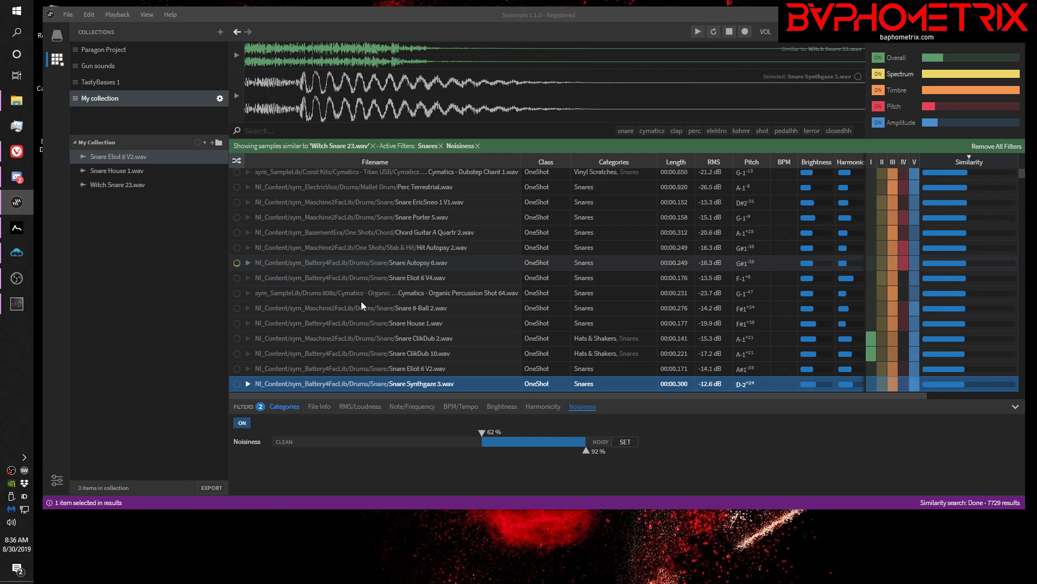
key(Up)
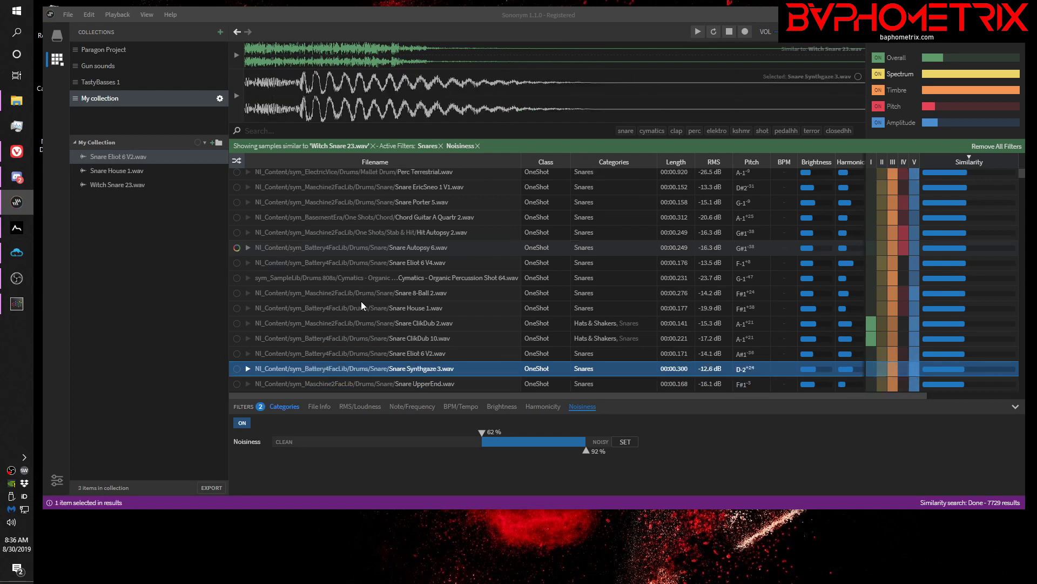
key(ctrl+shift+a)
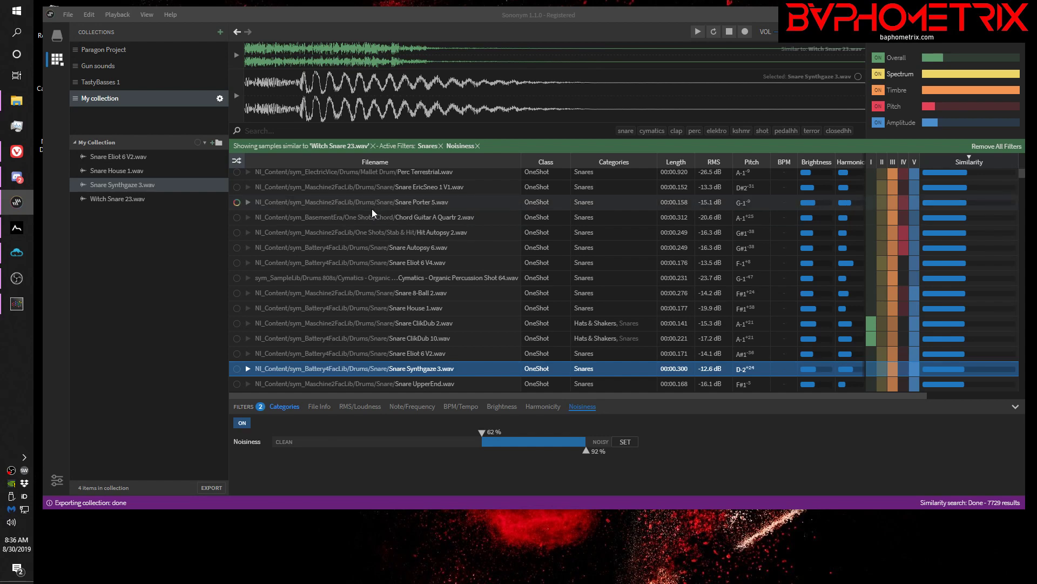
scroll(371, 208, down, 2)
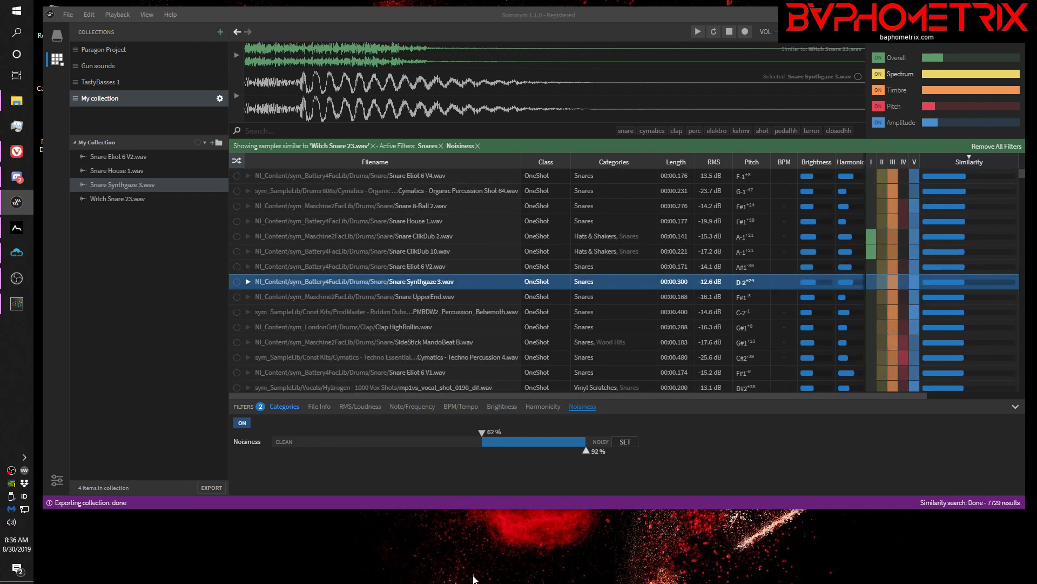
Look through more similarity results and inspect the exported files in the My collection folder, leaving File Explorer minimized
scroll(430, 292, down, 5)
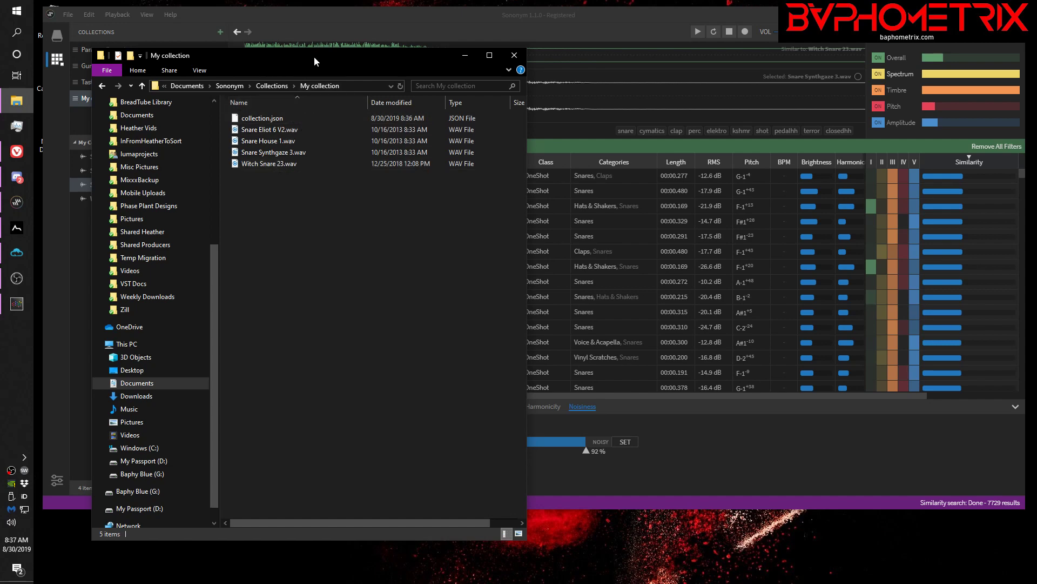
key(super+Down)
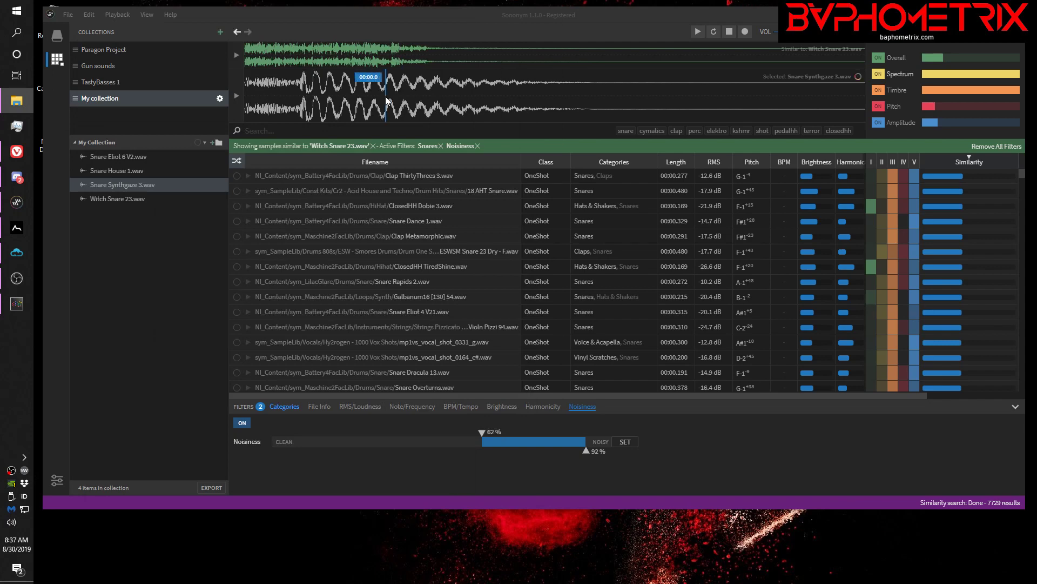
Switch to the browser, browse the Sononym blog down to the guide on using symbolic links, and return to Sononym
click(31, 153)
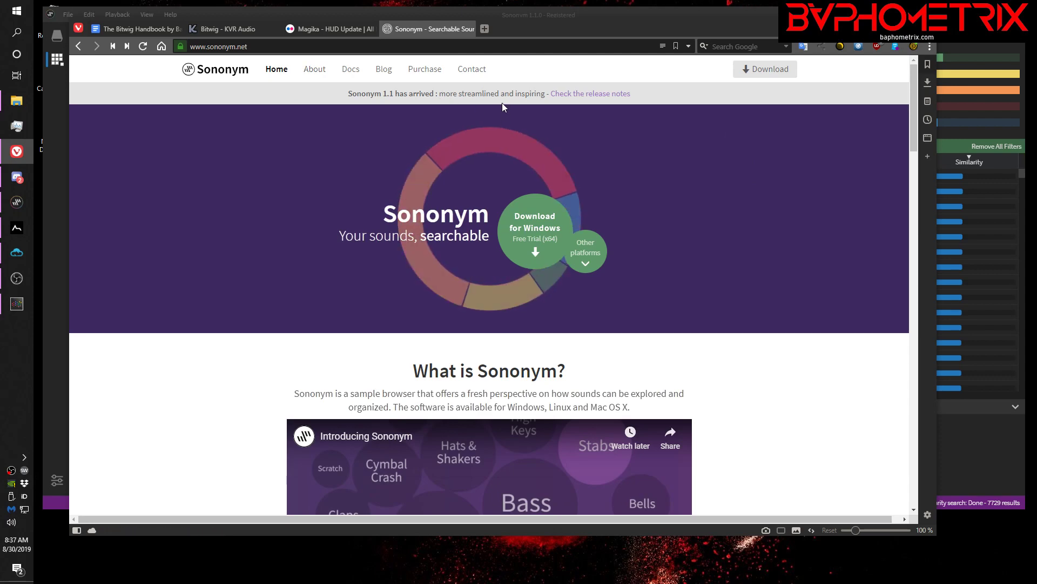
click(385, 75)
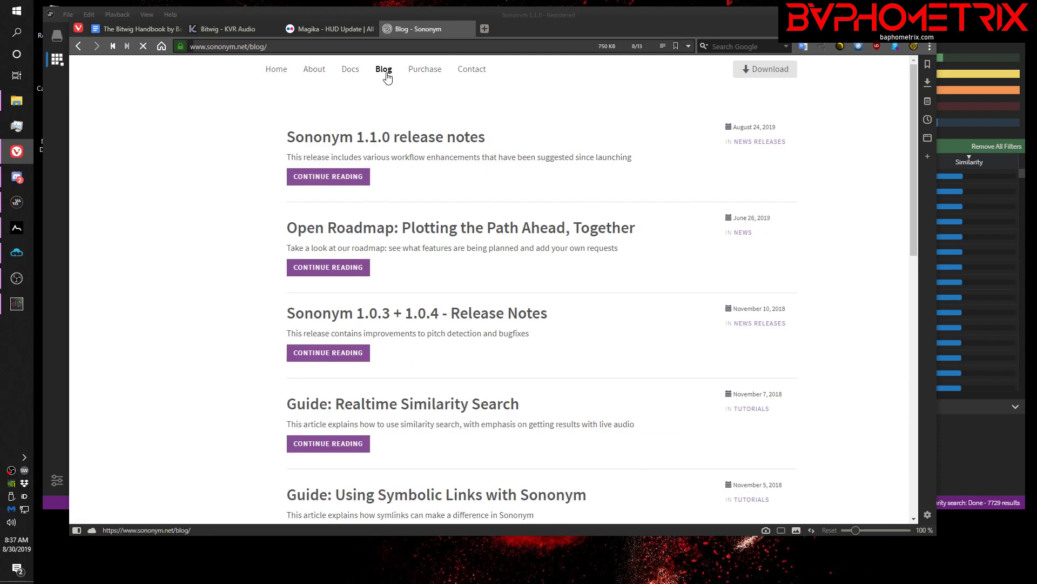
scroll(774, 226, down, 9)
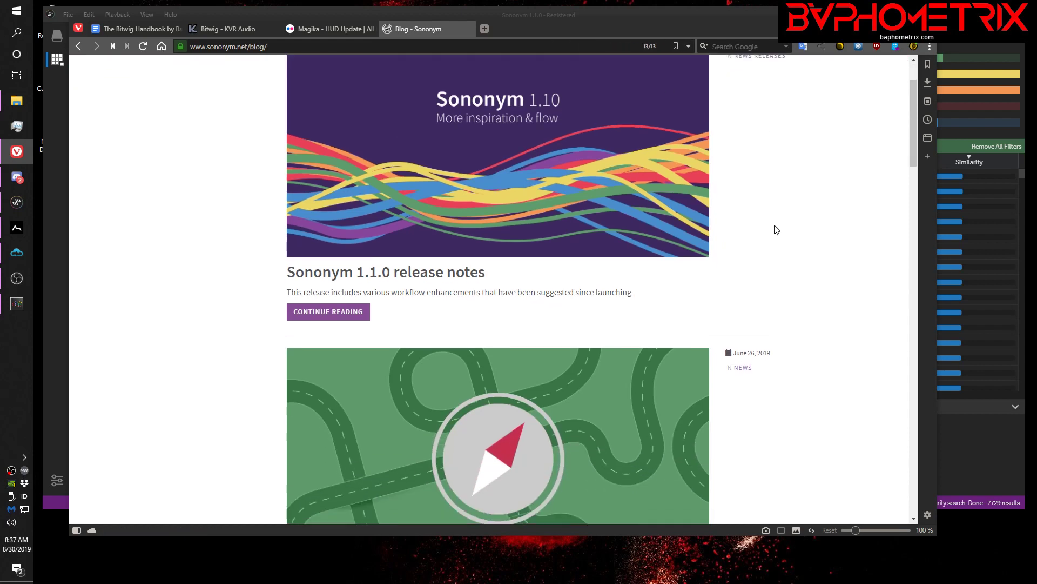
scroll(776, 229, down, 4)
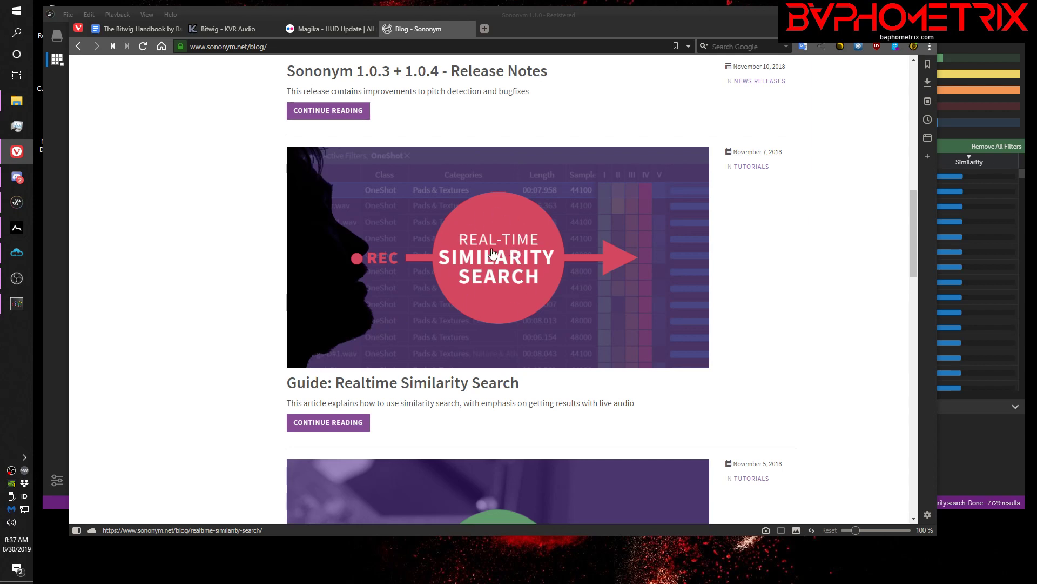
scroll(800, 275, down, 6)
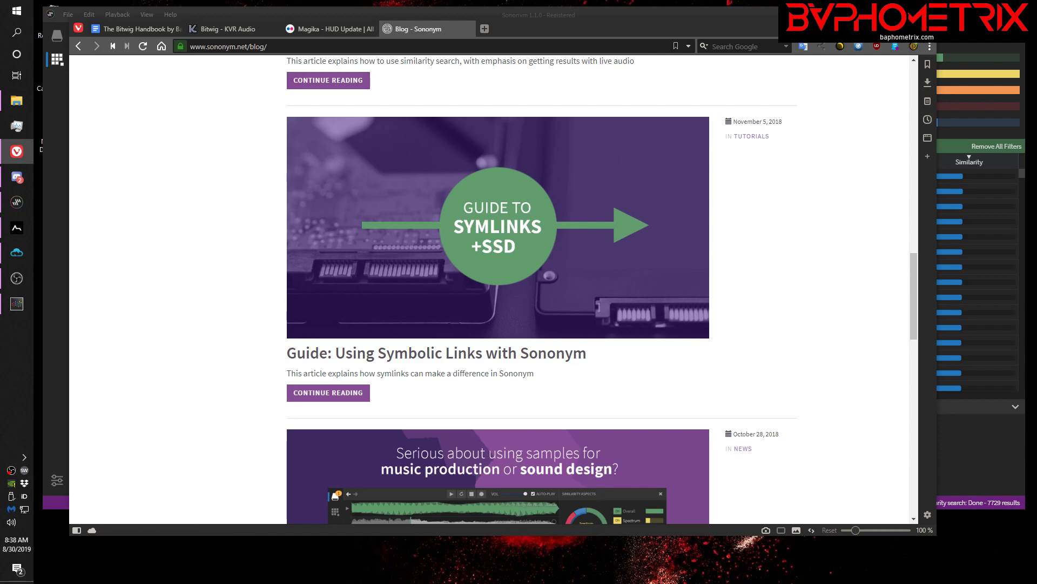
click(760, 16)
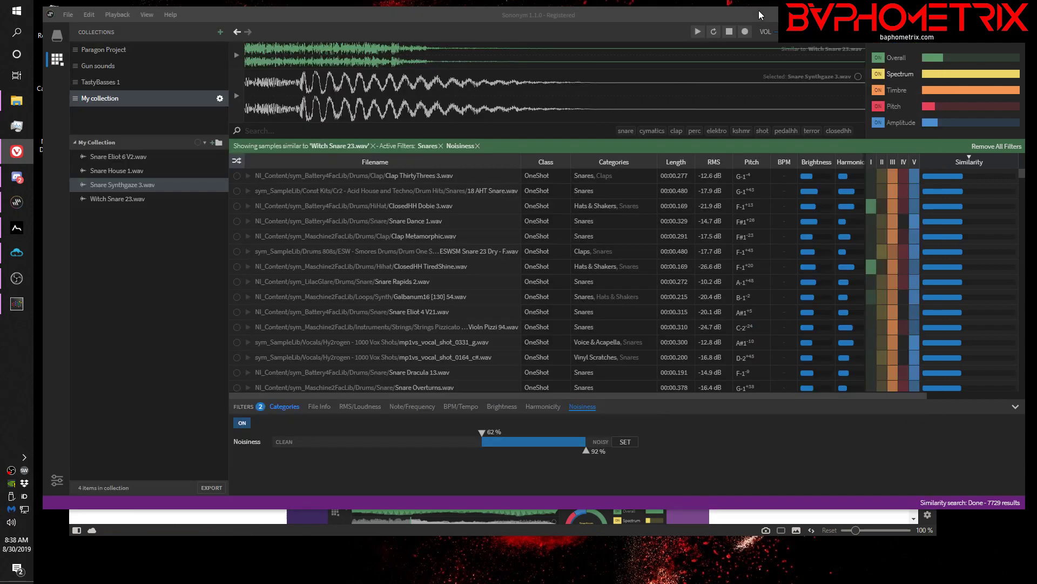
Show the libraries and look into the NI_Content and sym_SampleLib folders of BaphoSononymLib, leaving both collapsed
click(57, 35)
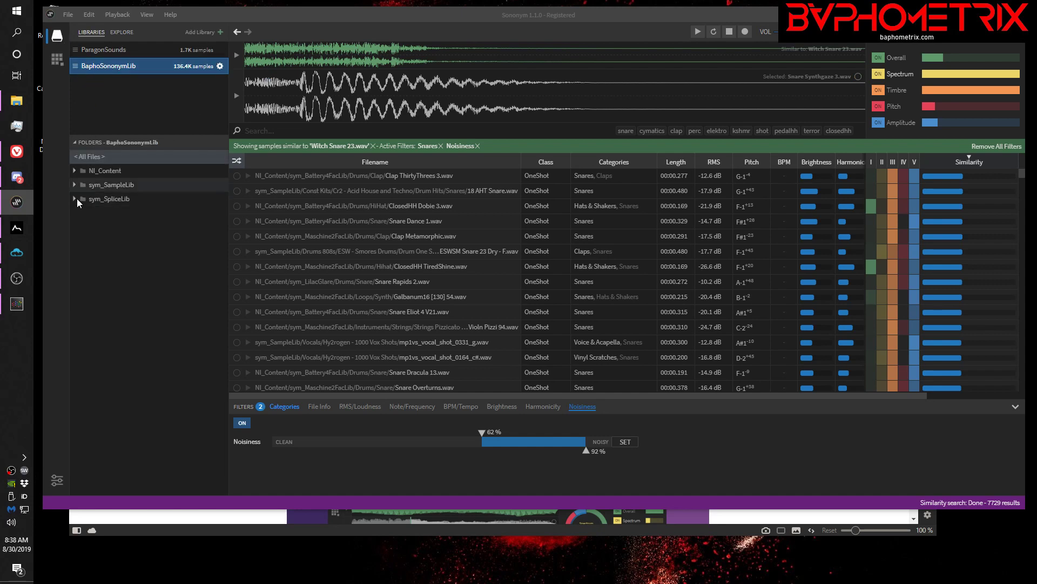
click(74, 172)
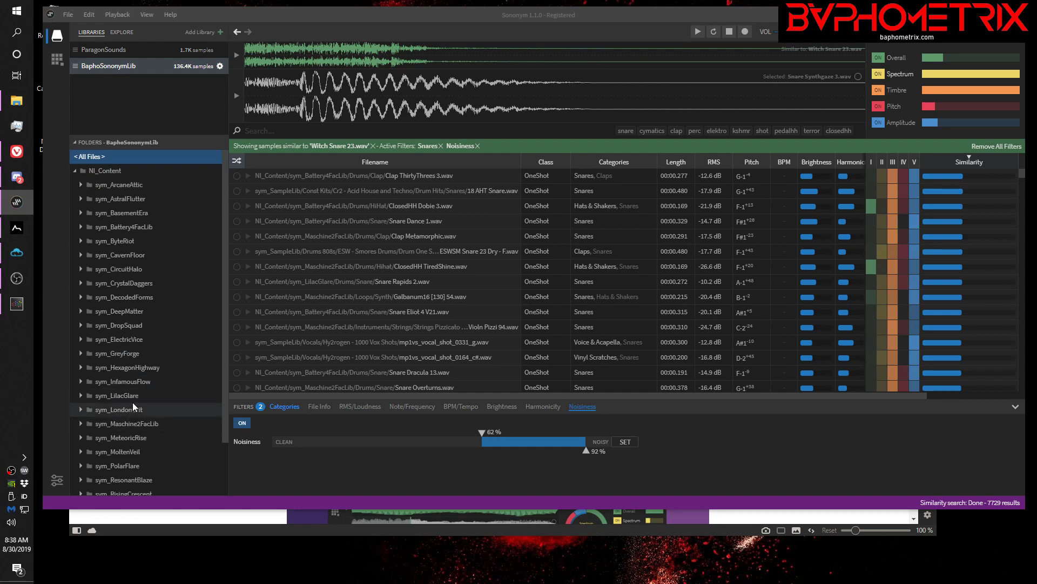
click(75, 171)
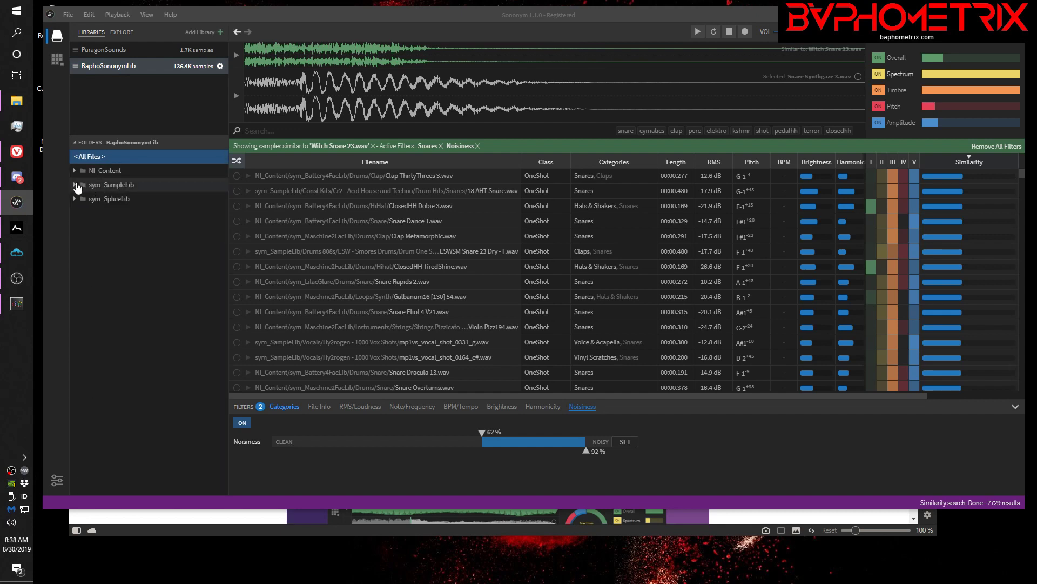
click(75, 185)
click(75, 185)
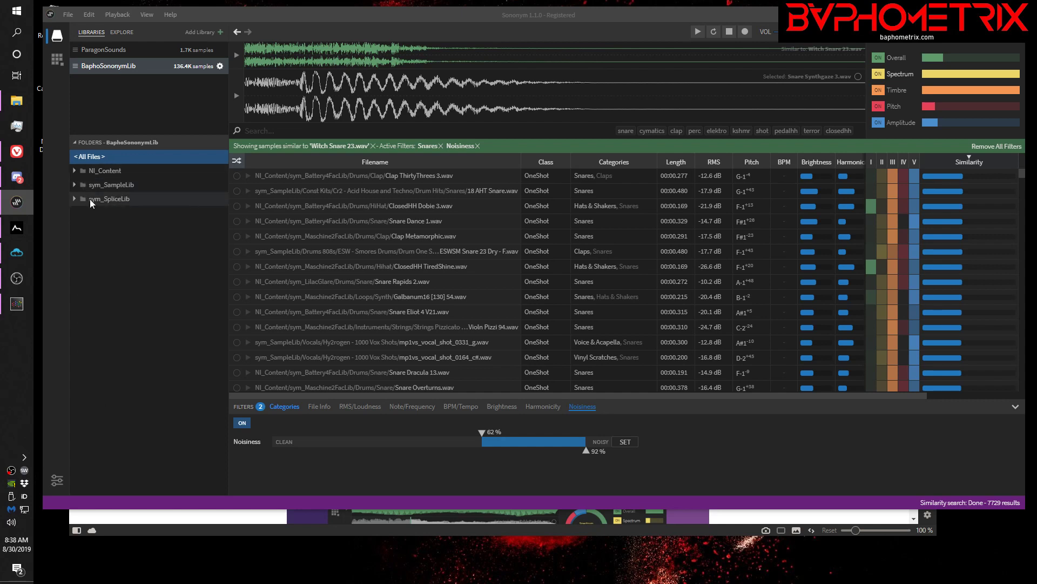
Switch to File Explorer, view the packs inside sym_SpliceLib under C:\BaphoSononymLib, and return to the library folder
click(17, 102)
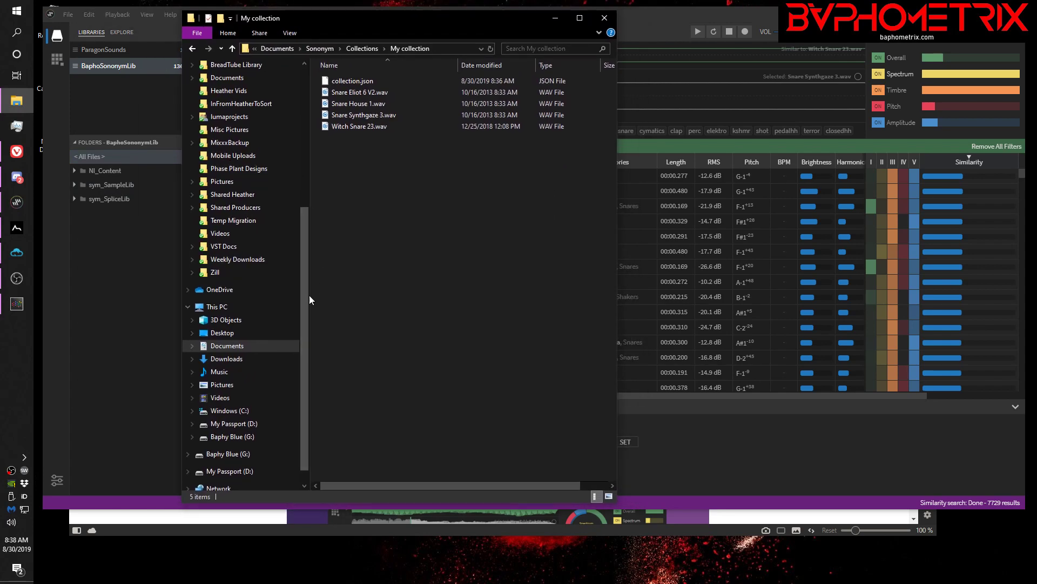
drag(301, 299, 323, 377)
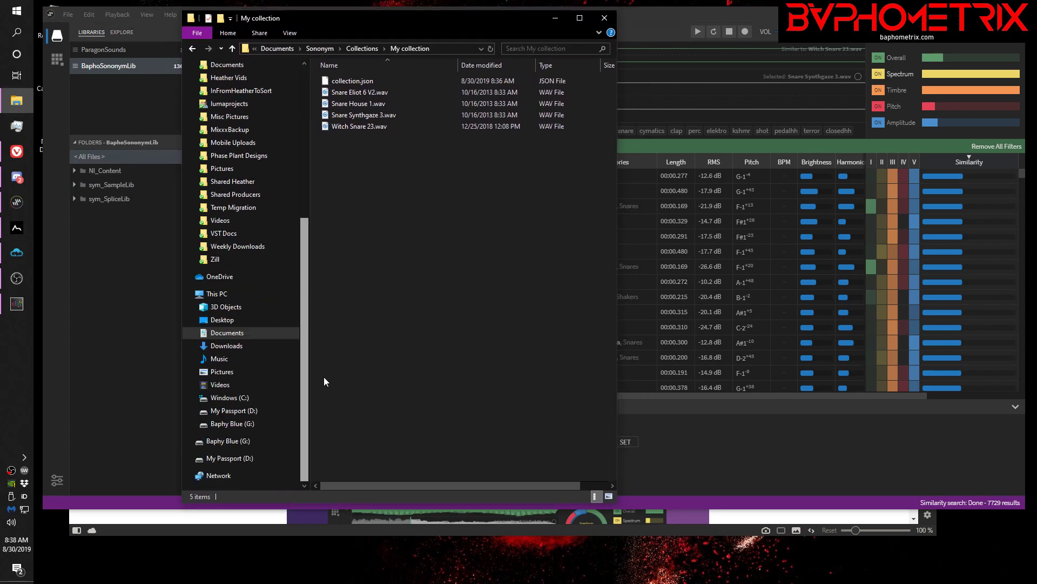
click(240, 398)
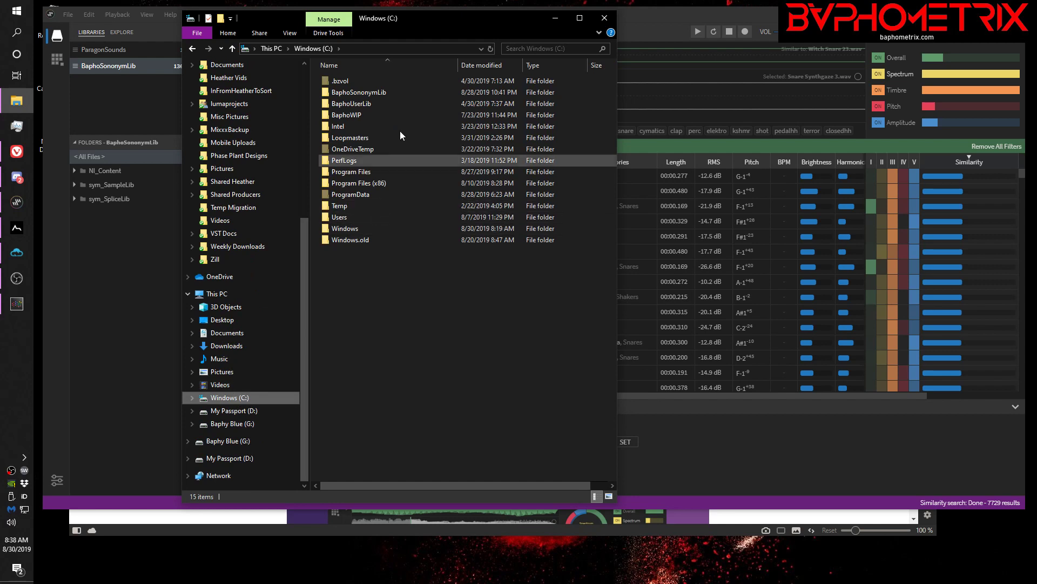
double_click(328, 93)
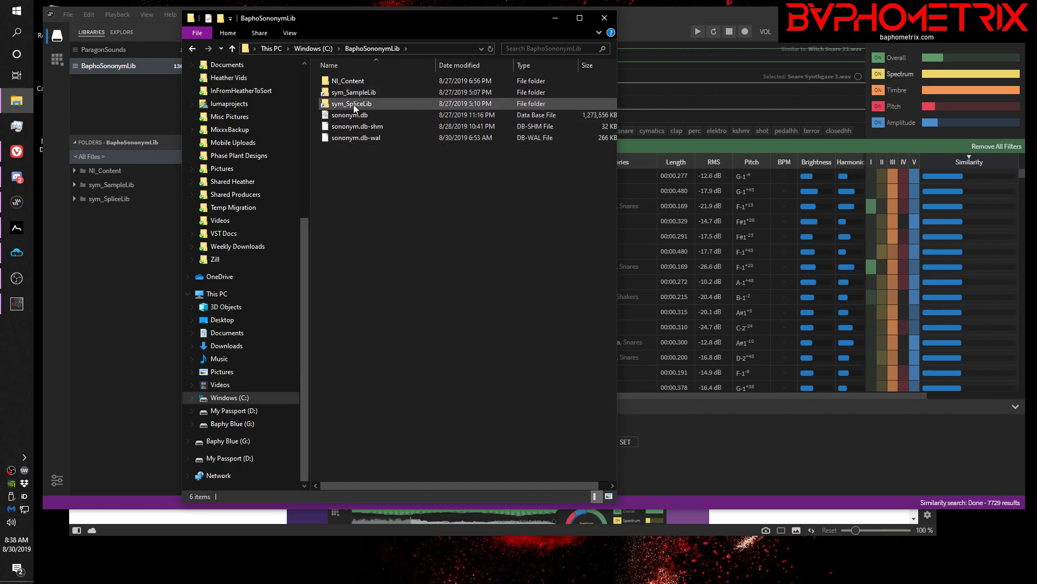
double_click(327, 103)
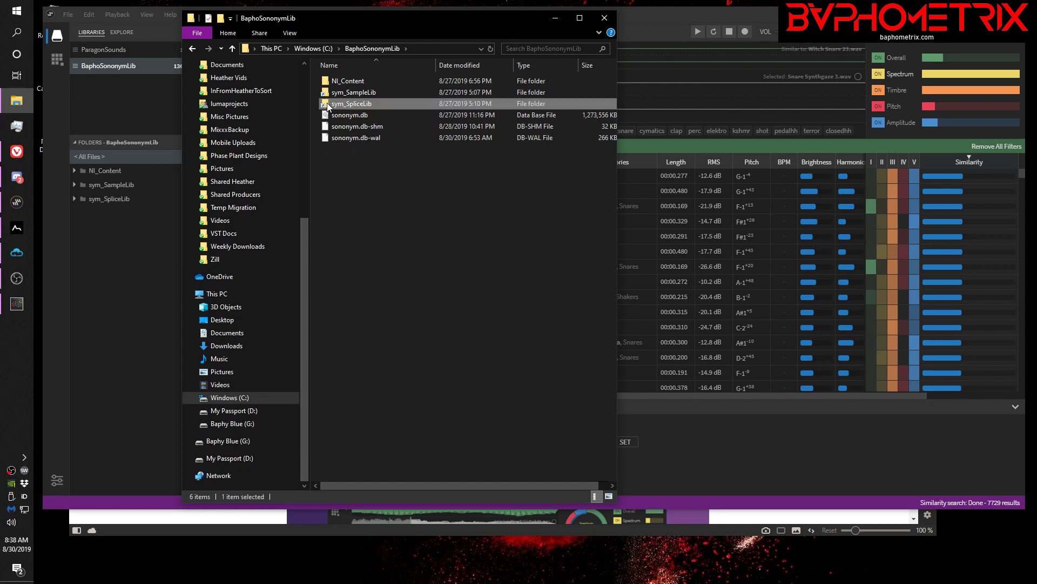
double_click(336, 81)
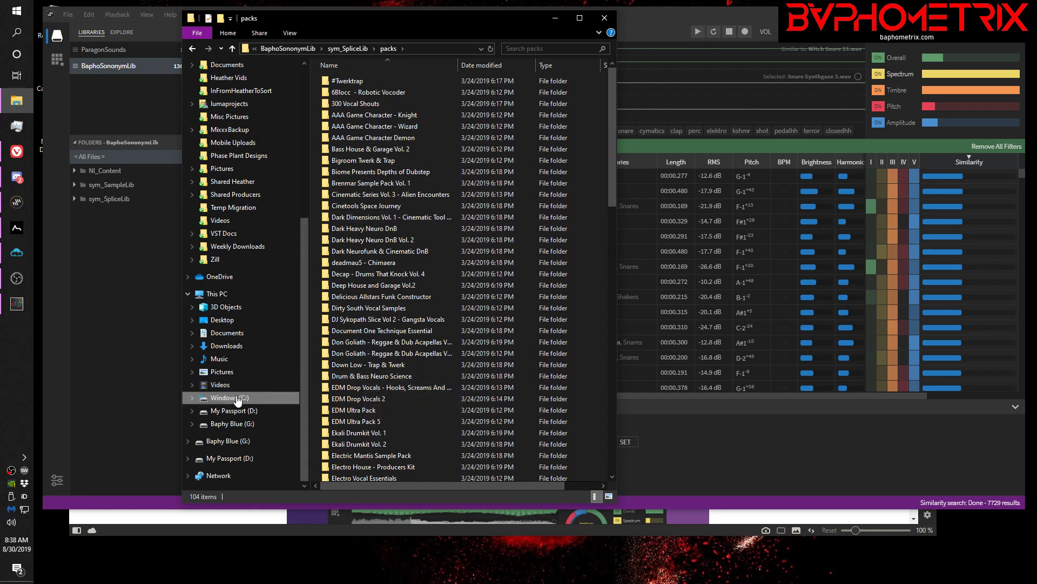
click(233, 49)
click(233, 49)
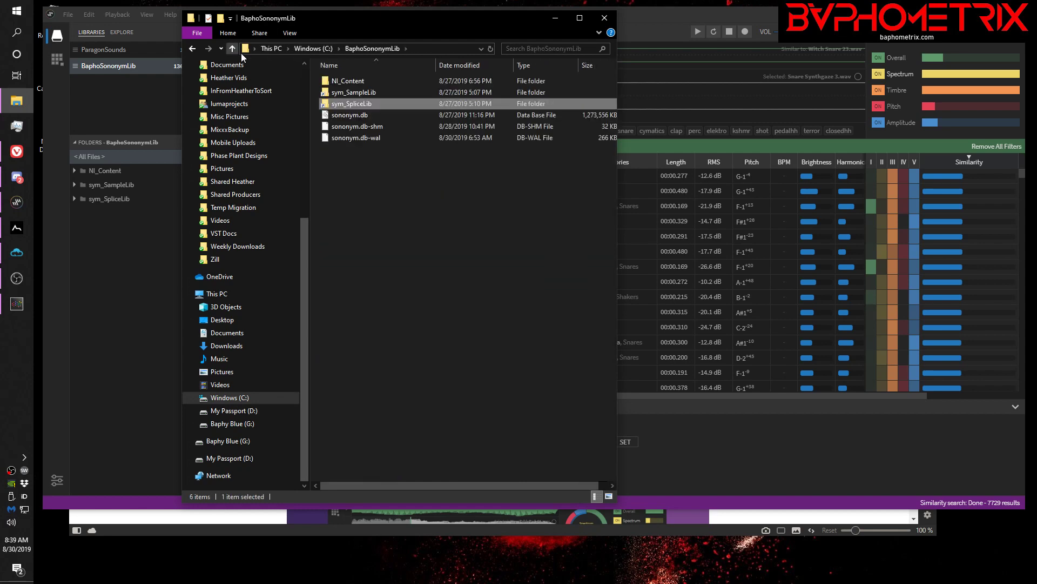
Look inside NI_Content and its sym_ArcaneAttic folder, and return to the root of drive C
double_click(339, 82)
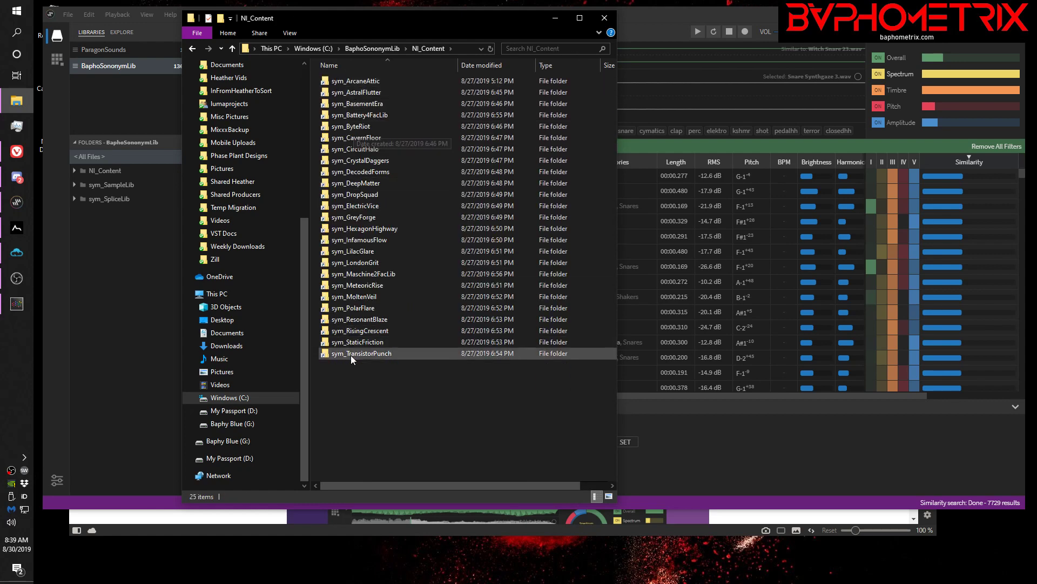
double_click(328, 82)
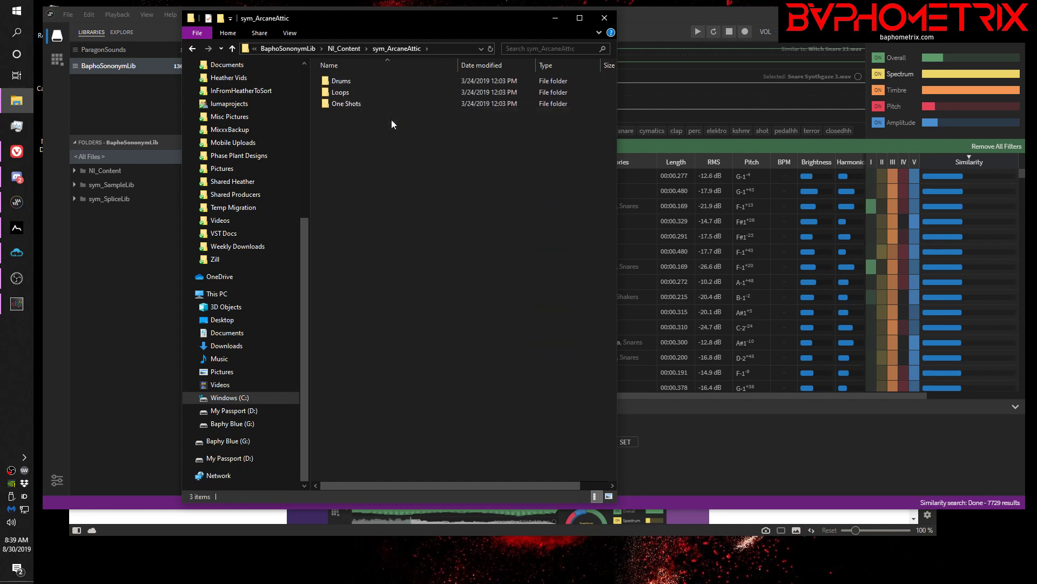
click(233, 47)
click(234, 47)
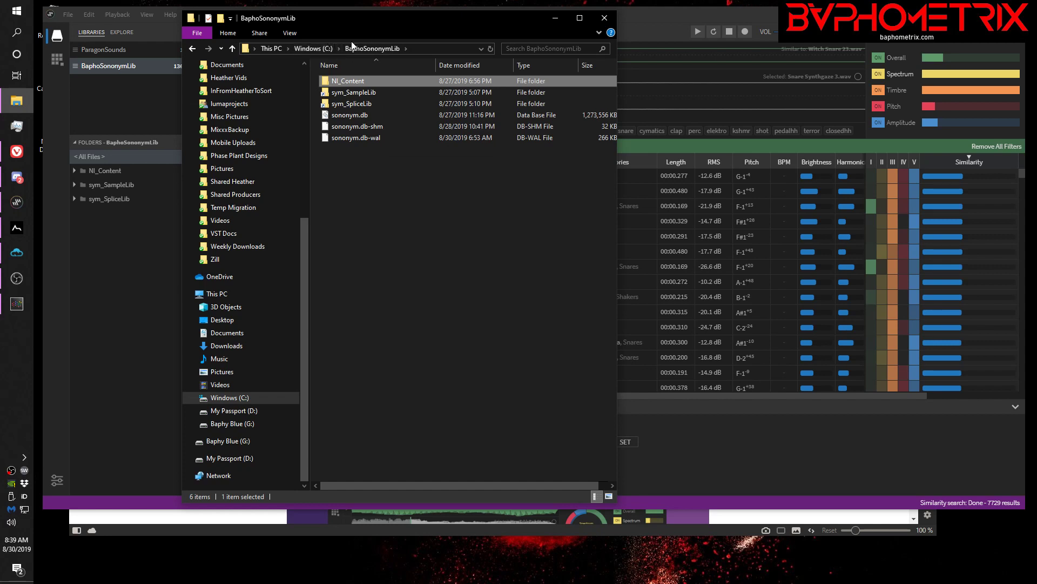
click(327, 50)
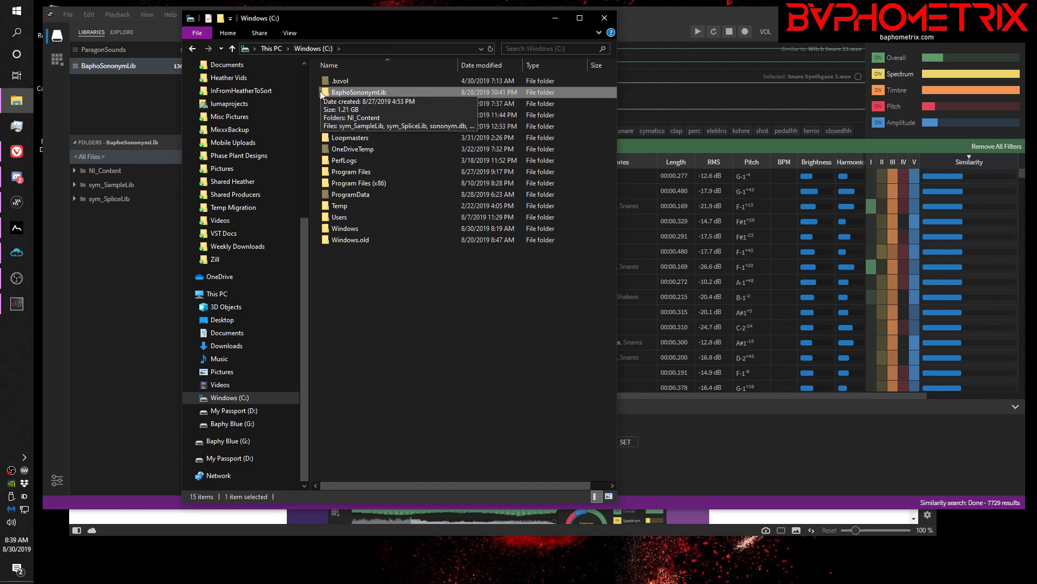
Show the BaphoSononymLib folder's location on drive C, view its contents again, and minimize File Explorer
mouse_move(327, 92)
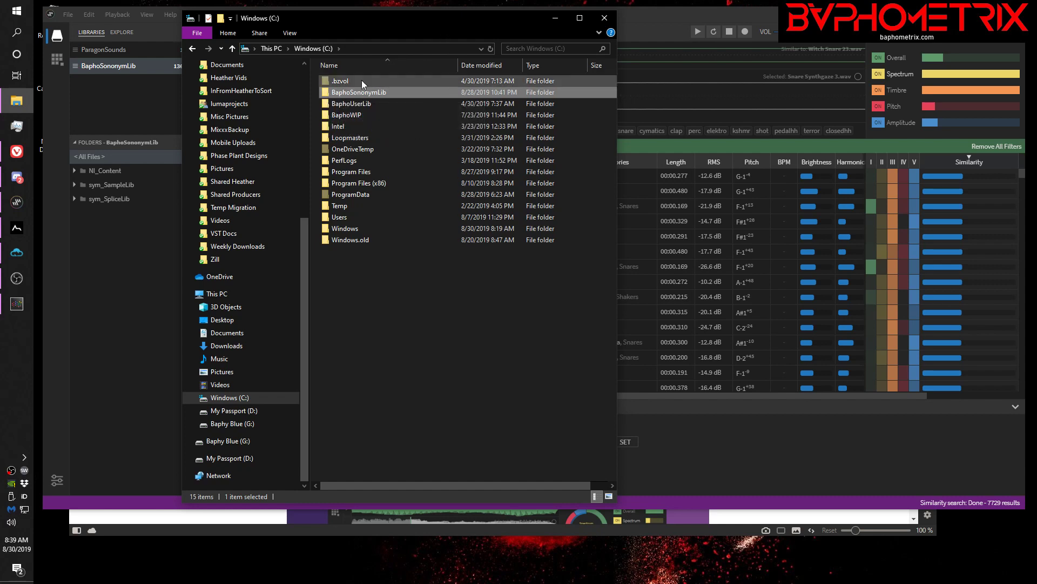
drag(393, 22, 351, 39)
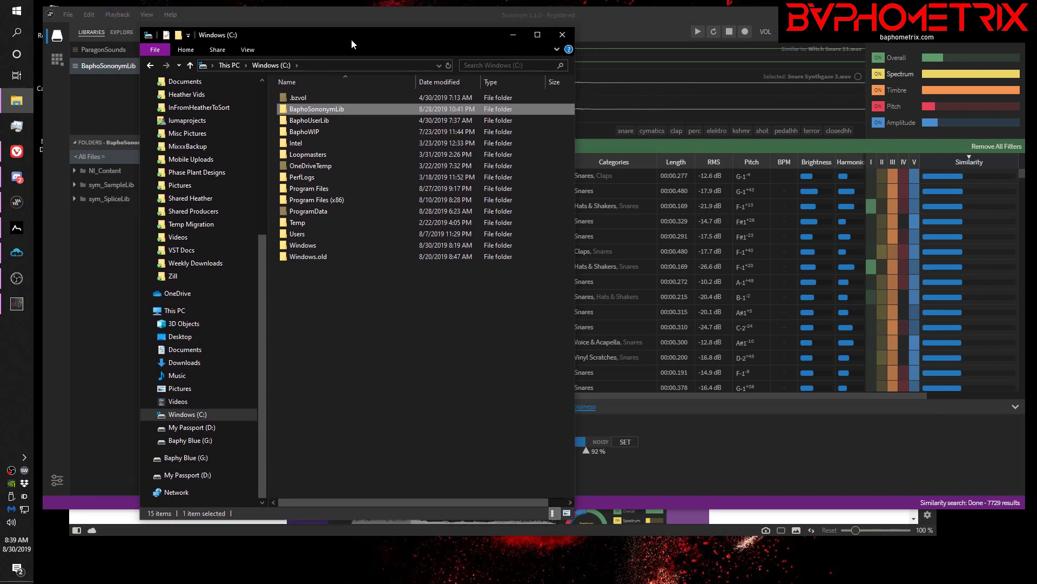
double_click(283, 109)
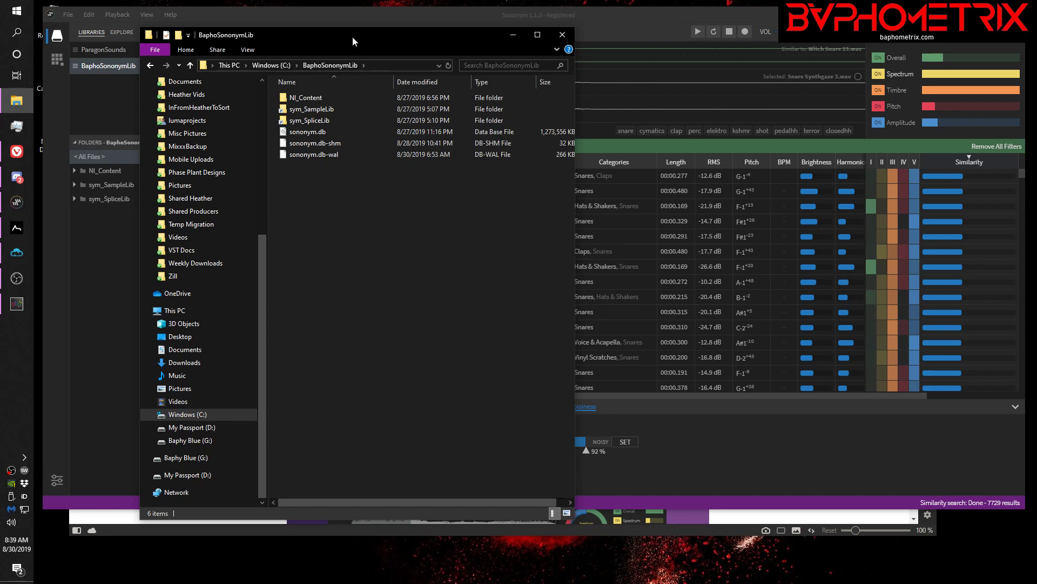
key(super+Down)
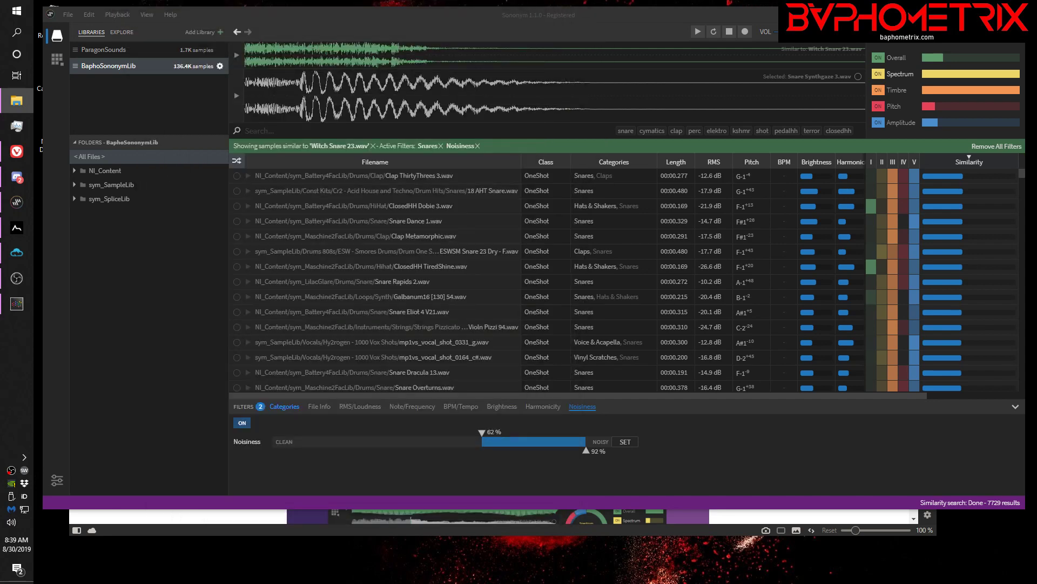
Expand NI_Content and sym_AstralFlutter in the library tree and limit the similarity search to the Instruments folder
click(75, 171)
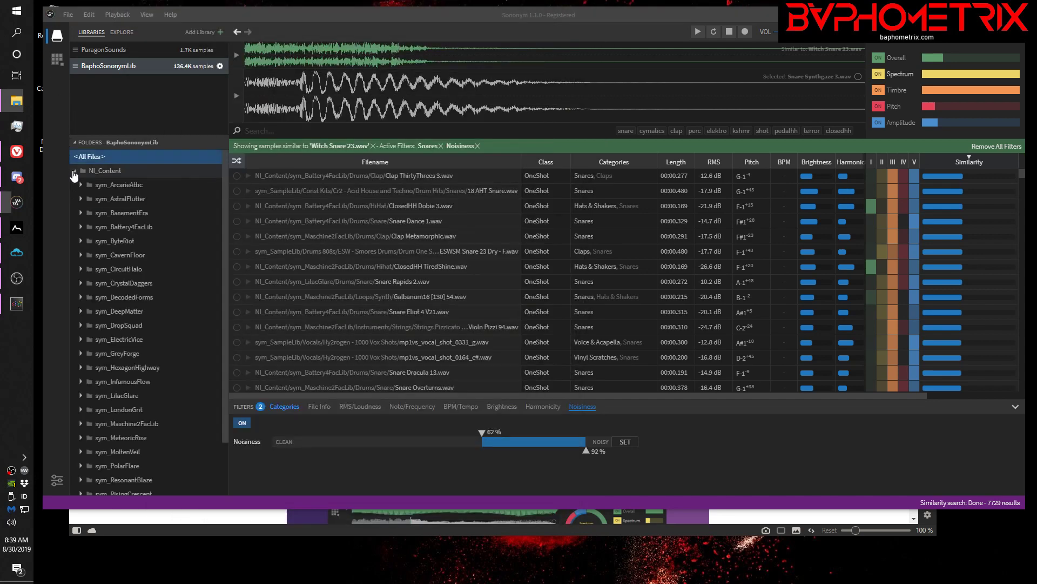
click(81, 200)
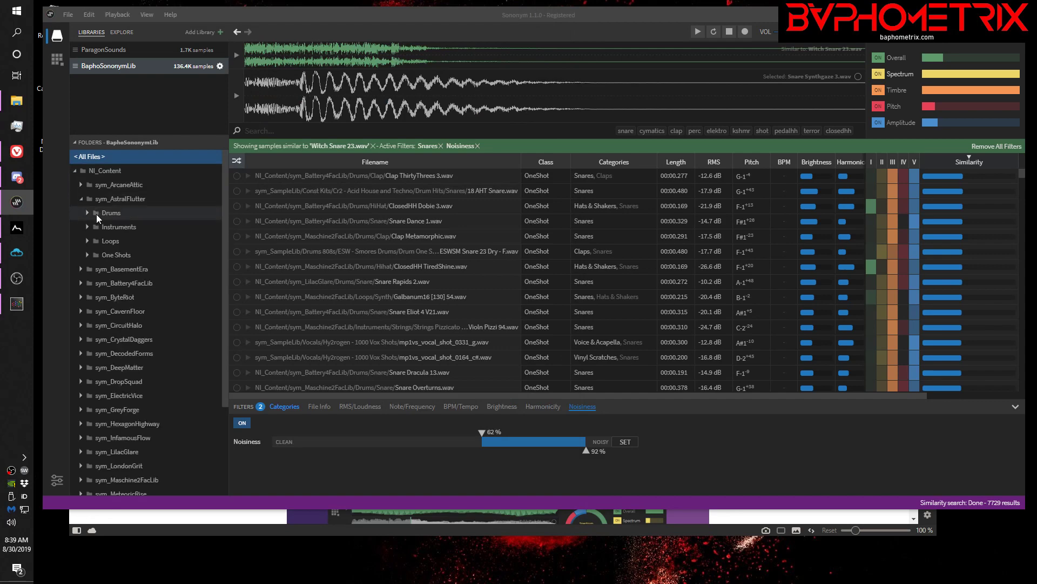
click(113, 230)
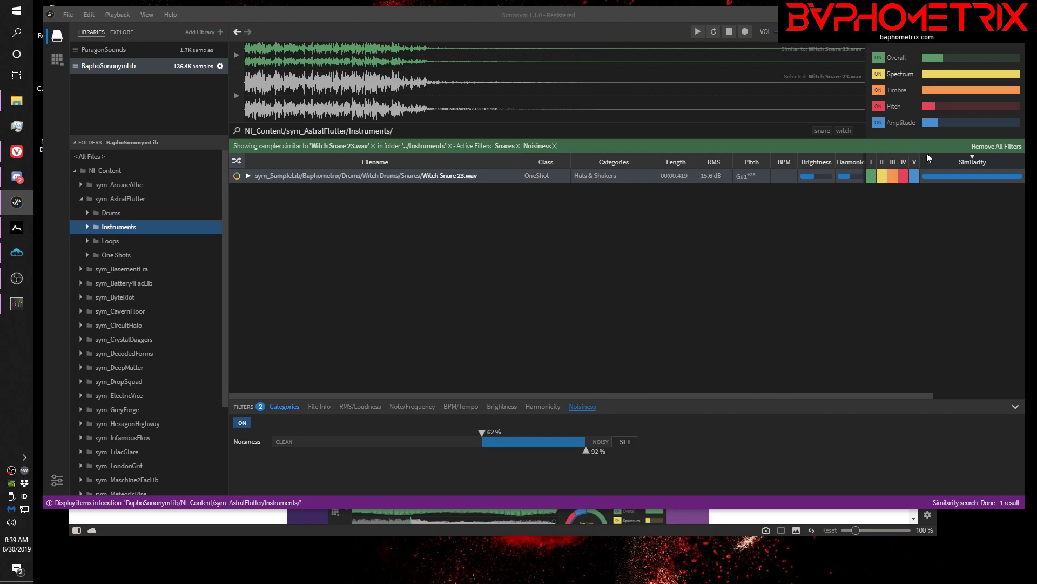
Remove all filters to leave the similarity search, and show only the samples in sym_AstralFlutter's Loops folder
click(985, 154)
click(319, 175)
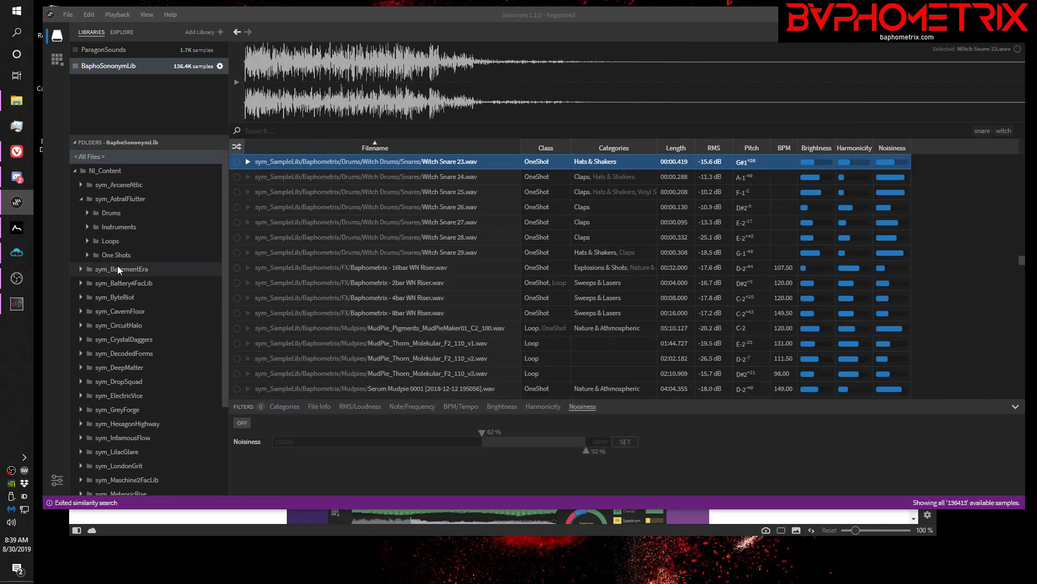
click(111, 241)
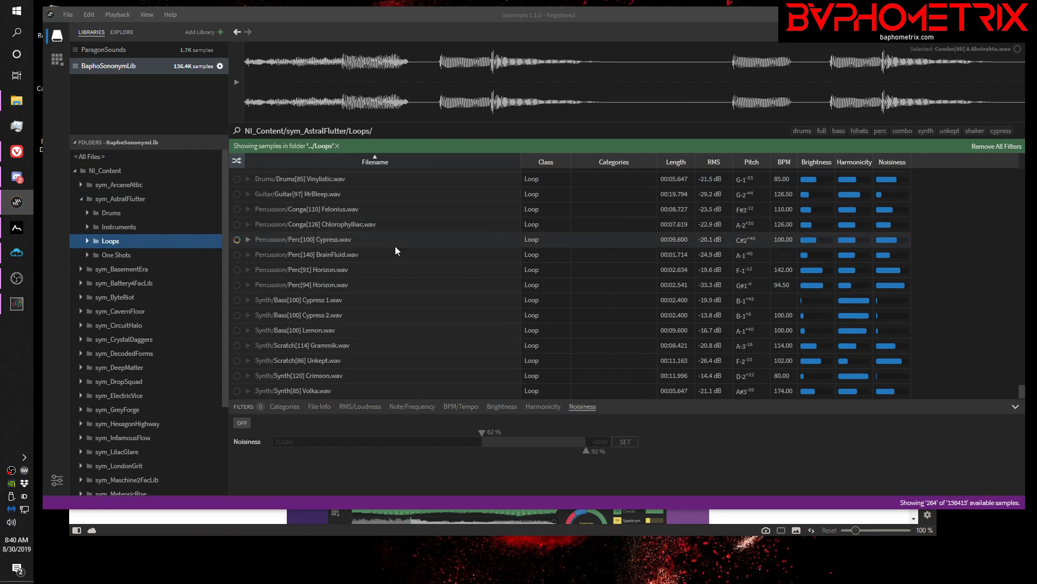
Switch to the browser and look back through the Sononym blog up to the 1.1.0 release notes post
click(17, 152)
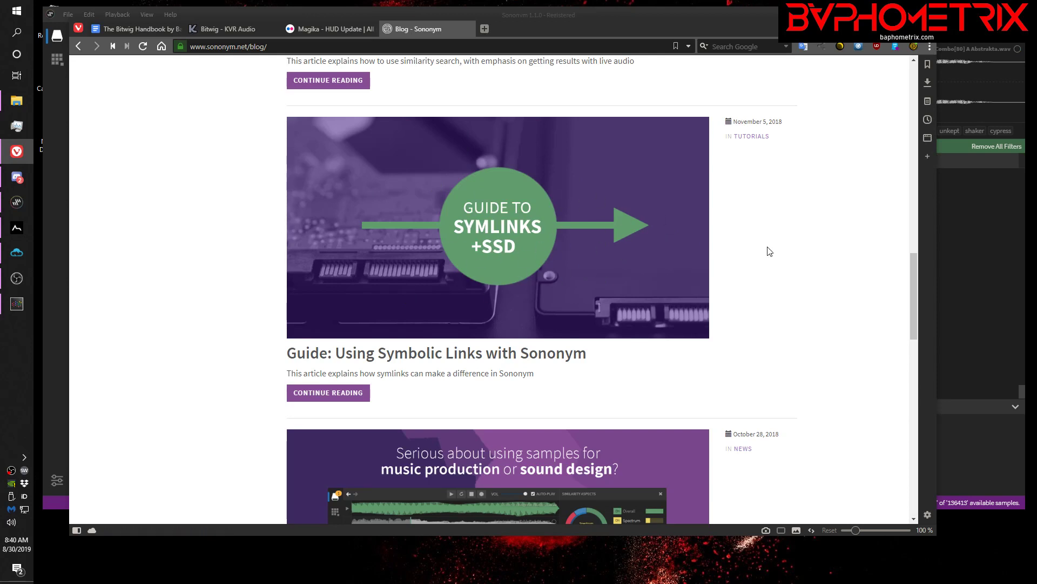
scroll(770, 248, up, 2)
scroll(770, 251, up, 10)
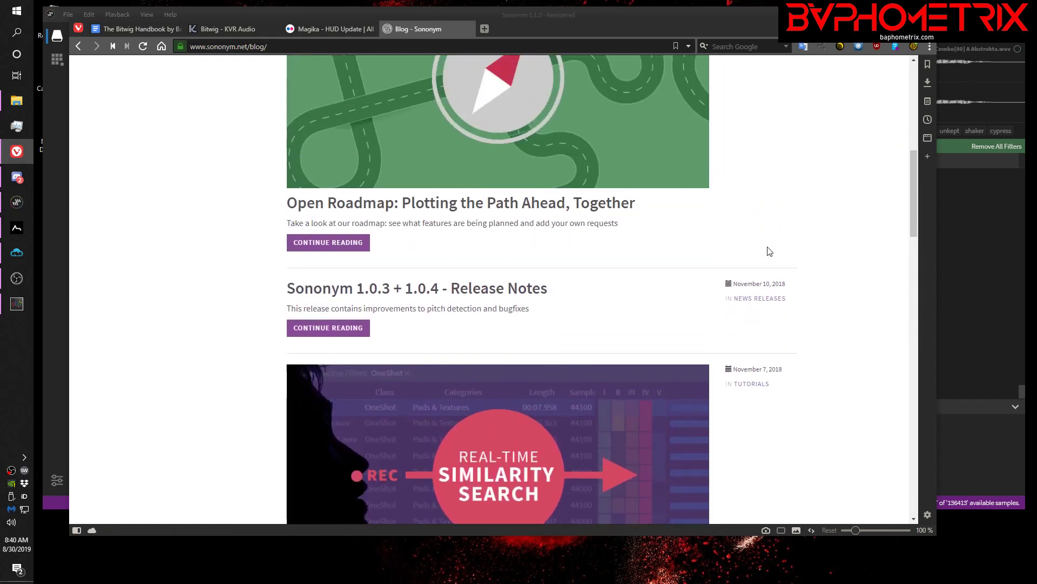
scroll(770, 251, up, 4)
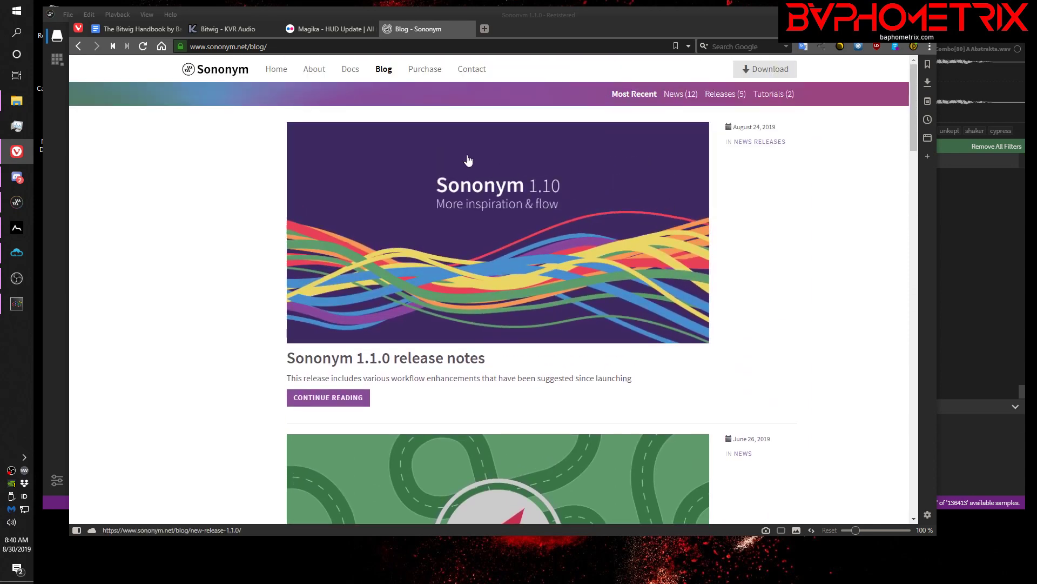